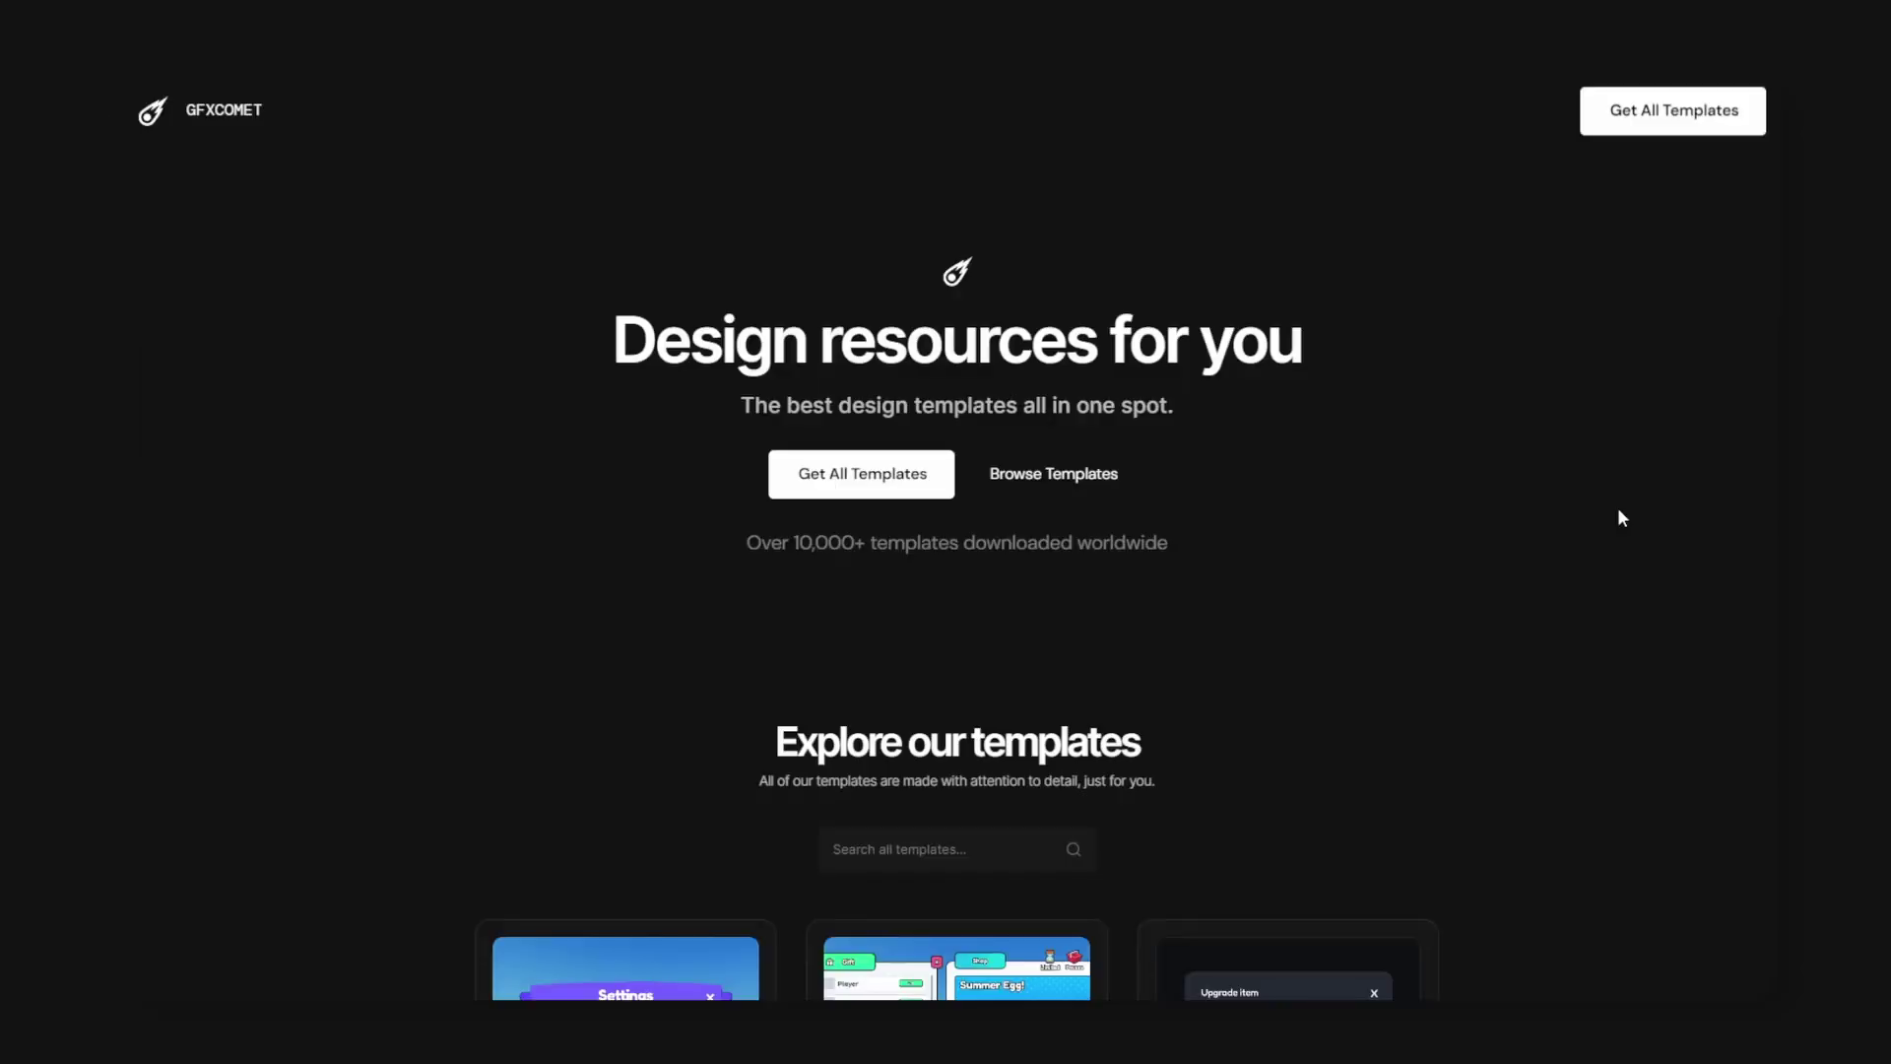
Browse the GFXCOMET design template site, including its Unlimited Access offer and the included templates.
{"action": "left_click", "coordinate": [1089, 477]}
{"action": "scroll", "coordinate": [1196, 518], "scroll_direction": "up", "scroll_amount": 5}
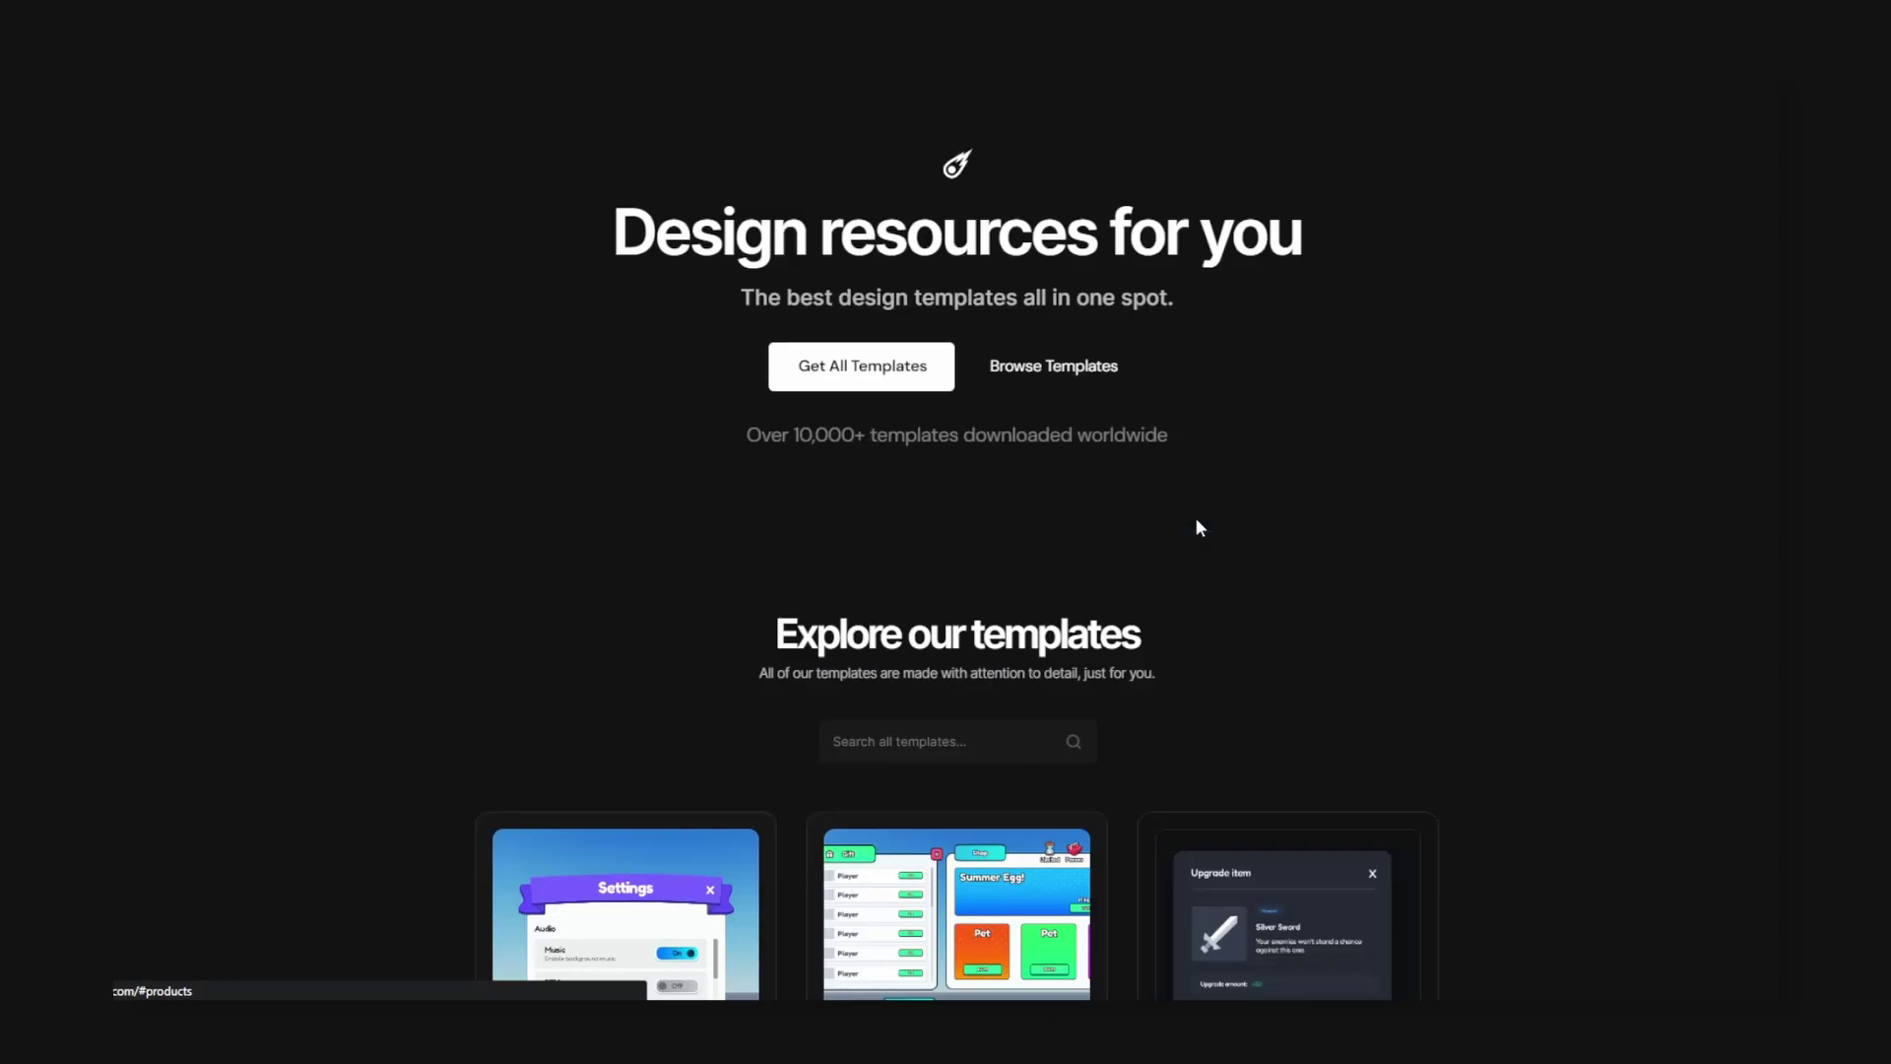
{"action": "left_click", "coordinate": [879, 425]}
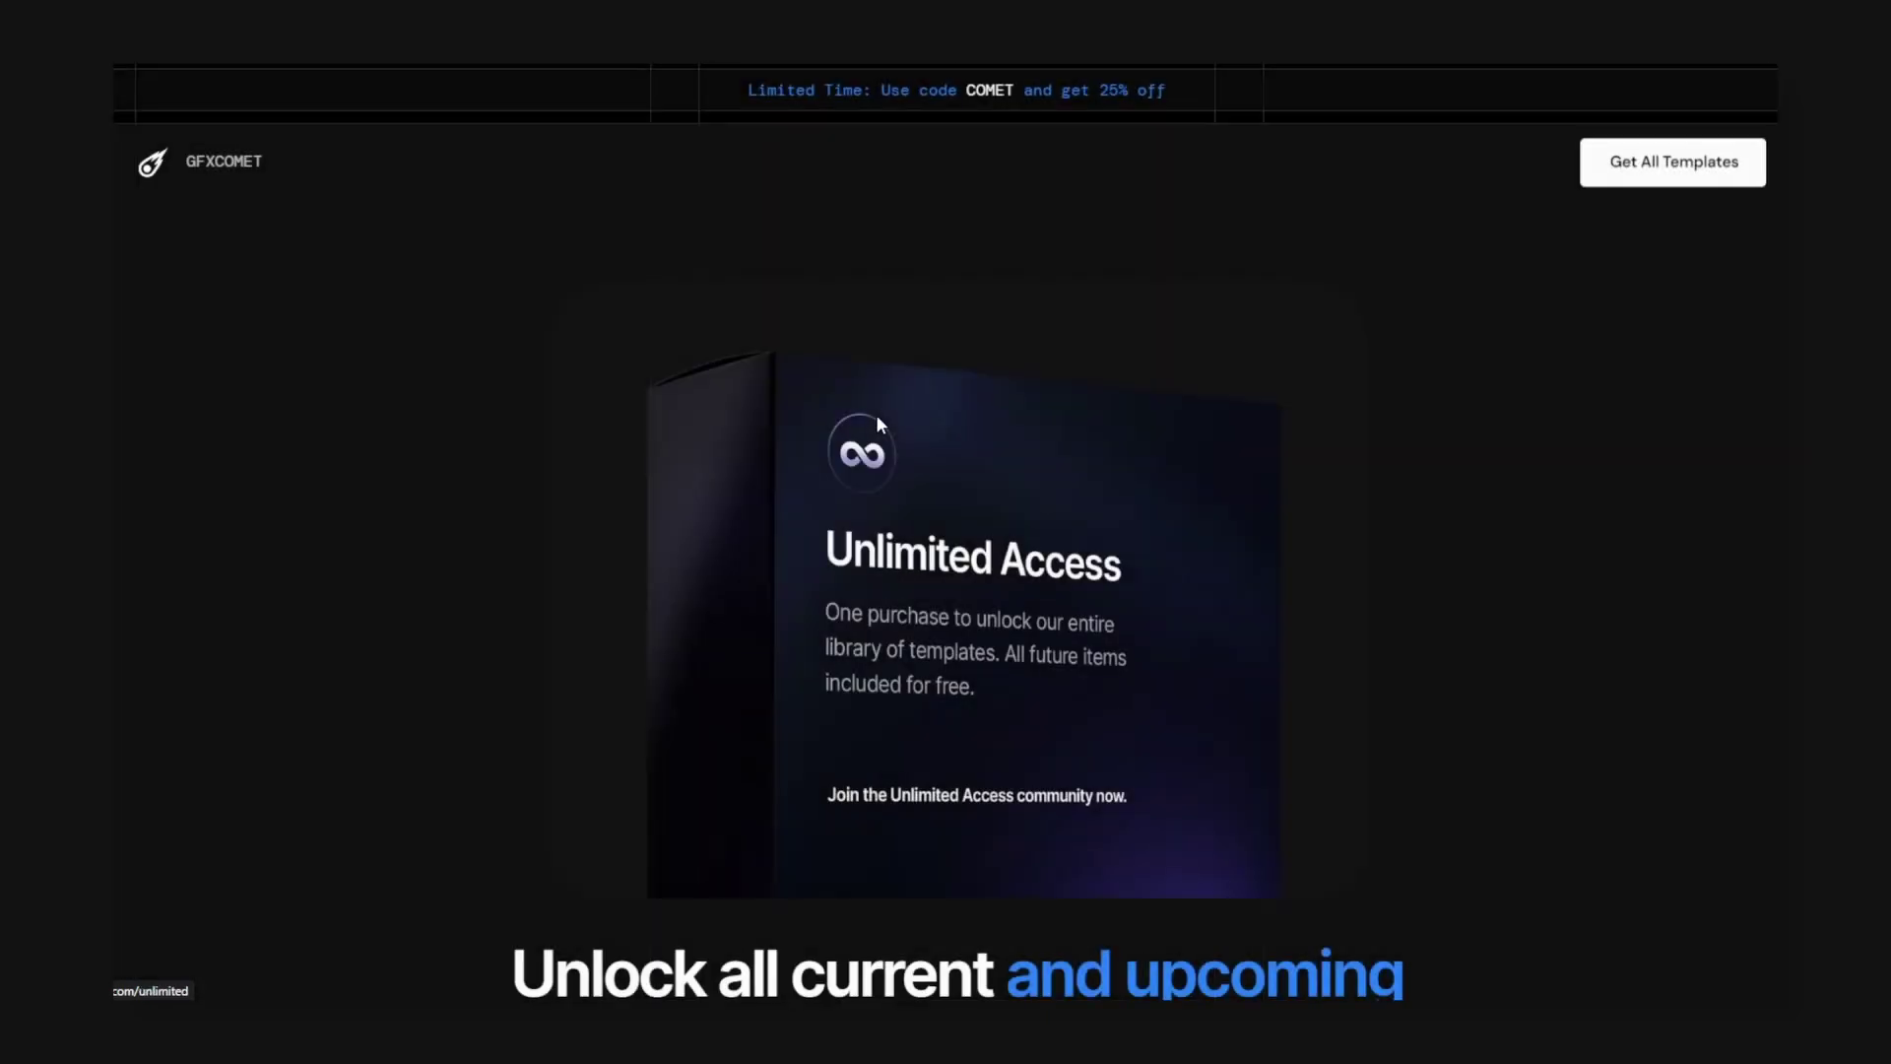
{"action": "scroll", "coordinate": [886, 492], "scroll_direction": "down", "scroll_amount": 5}
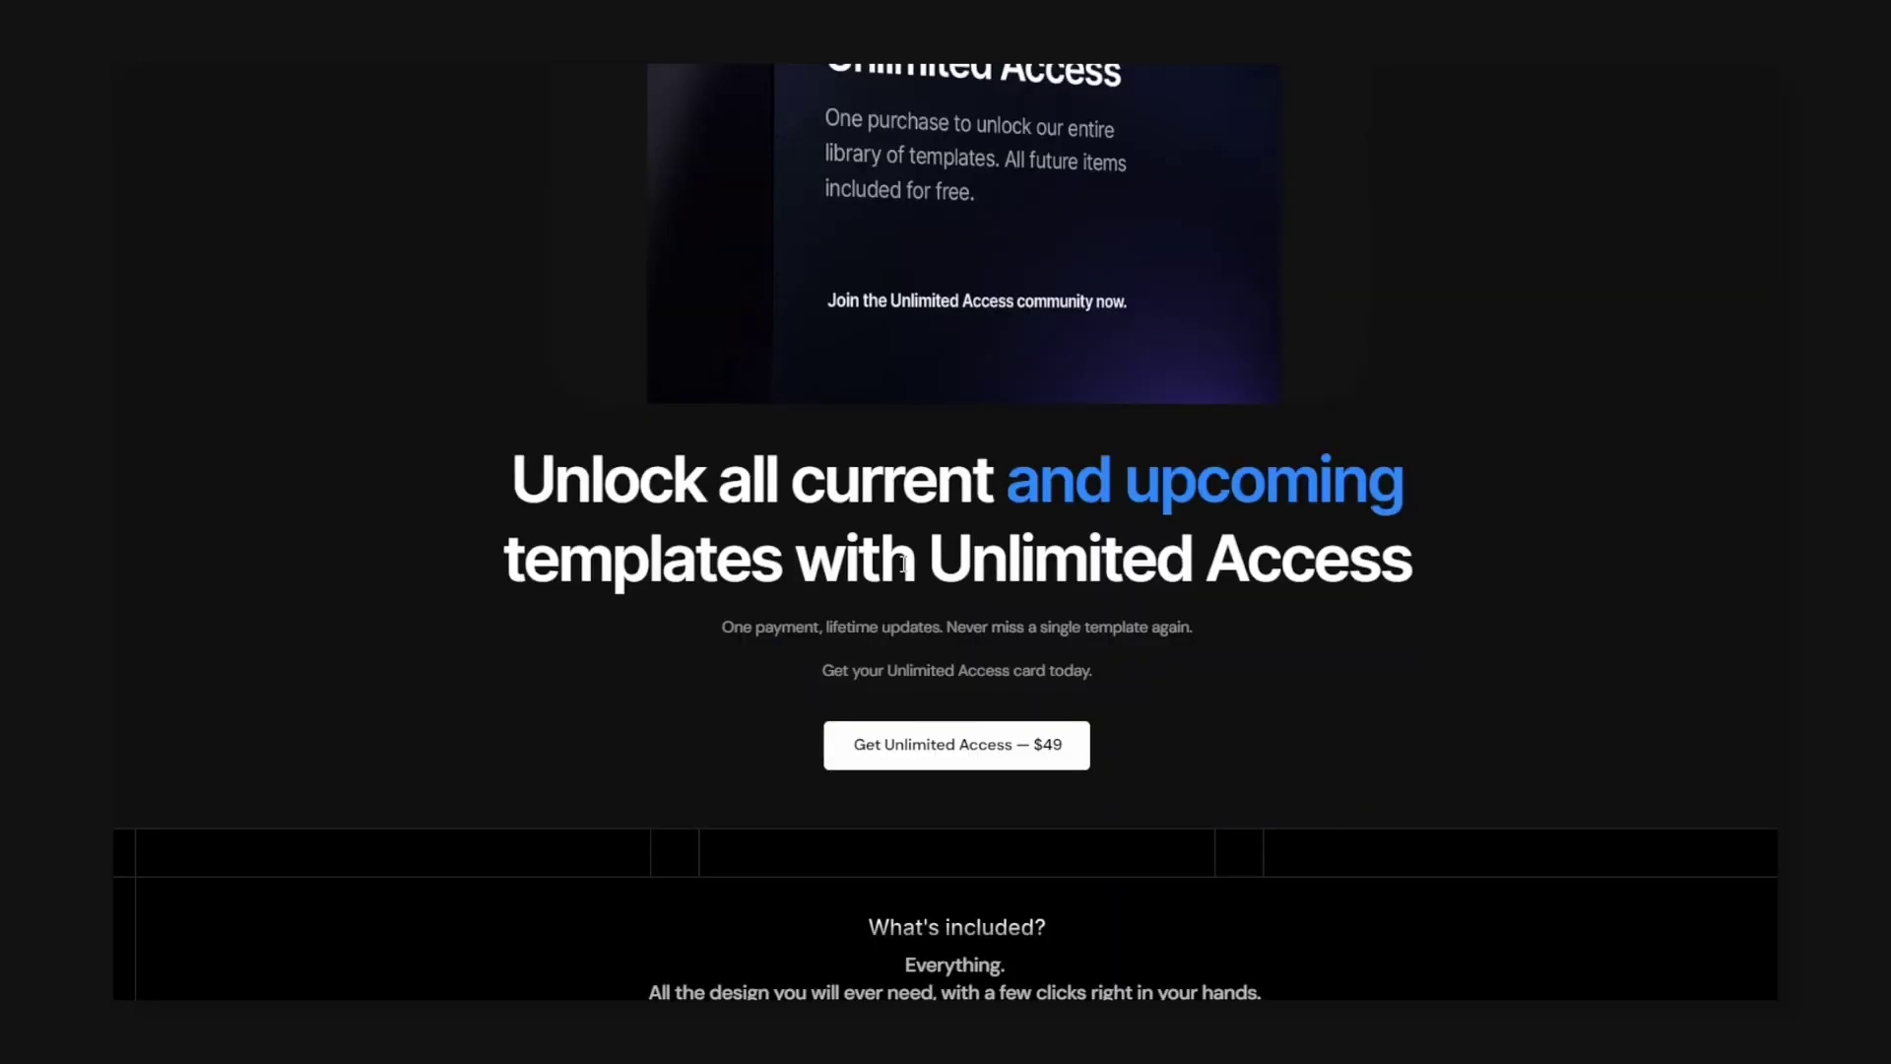
{"action": "scroll", "coordinate": [902, 562], "scroll_direction": "down", "scroll_amount": 10}
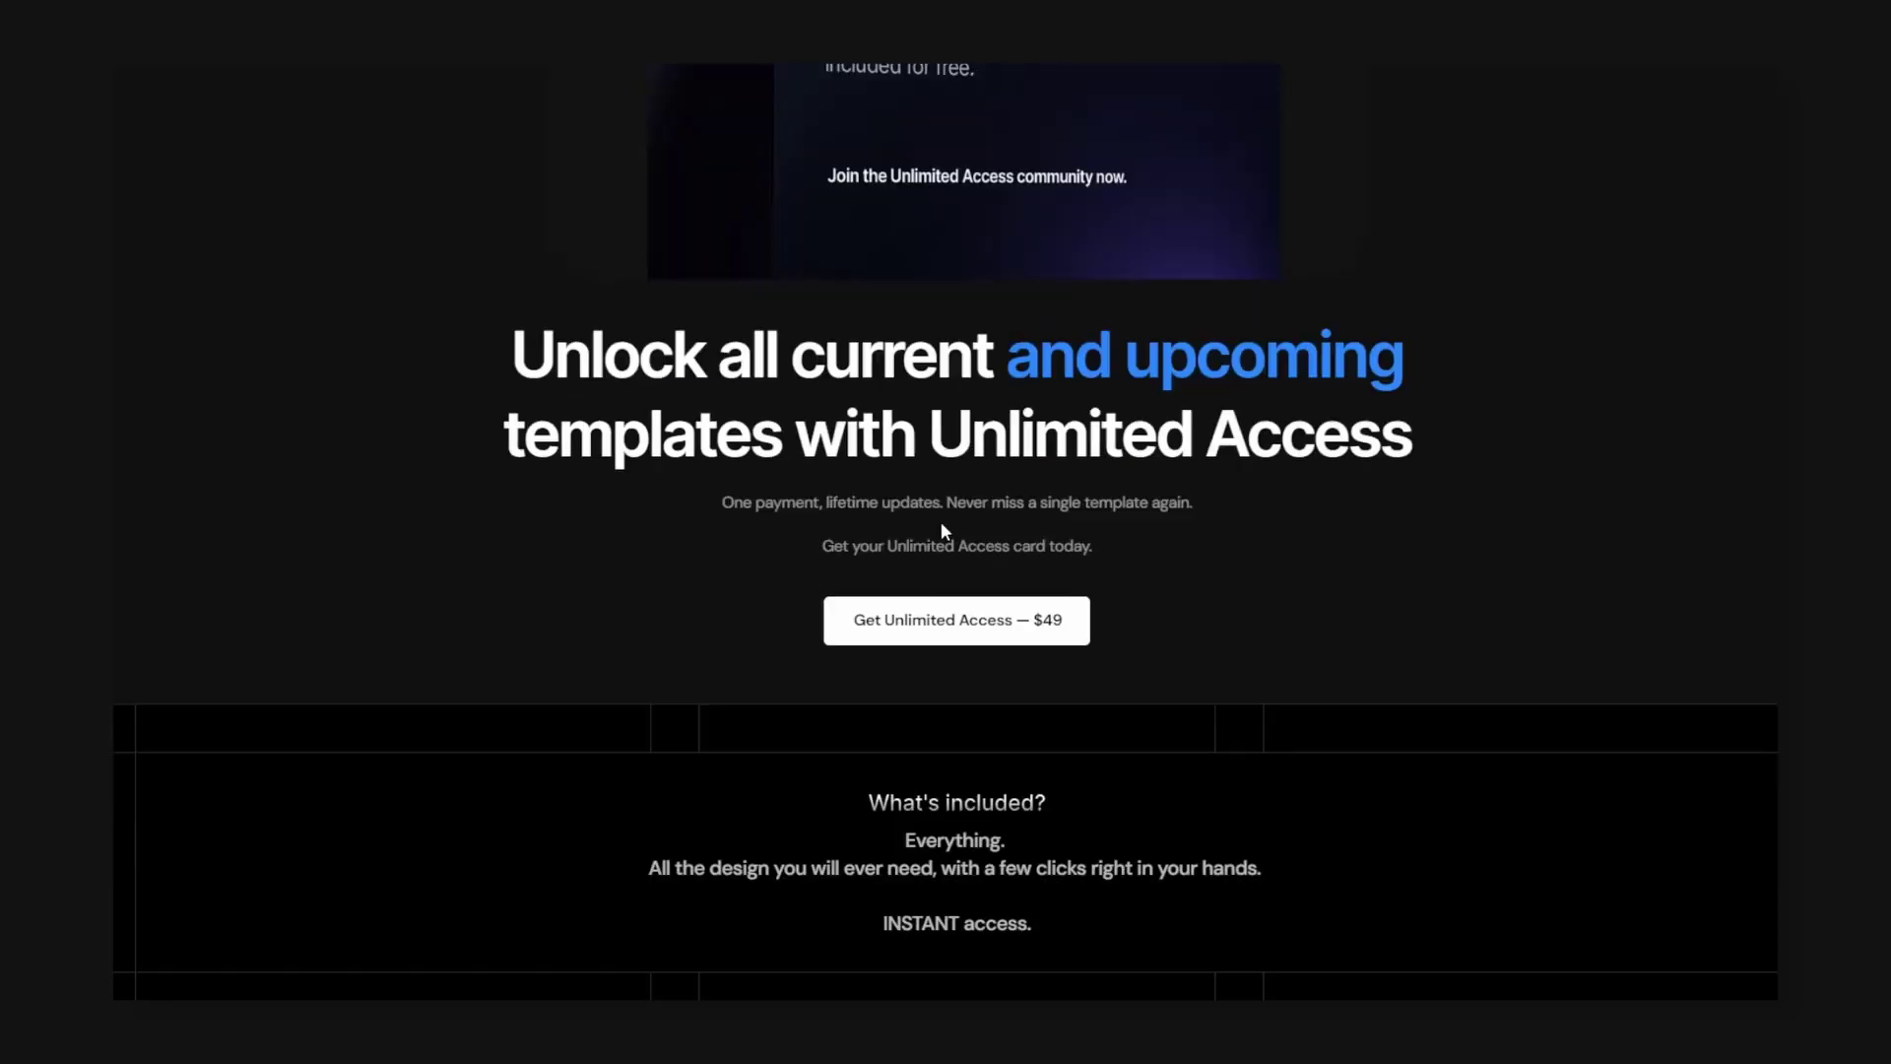
{"action": "scroll", "coordinate": [1335, 554], "scroll_direction": "down", "scroll_amount": 8}
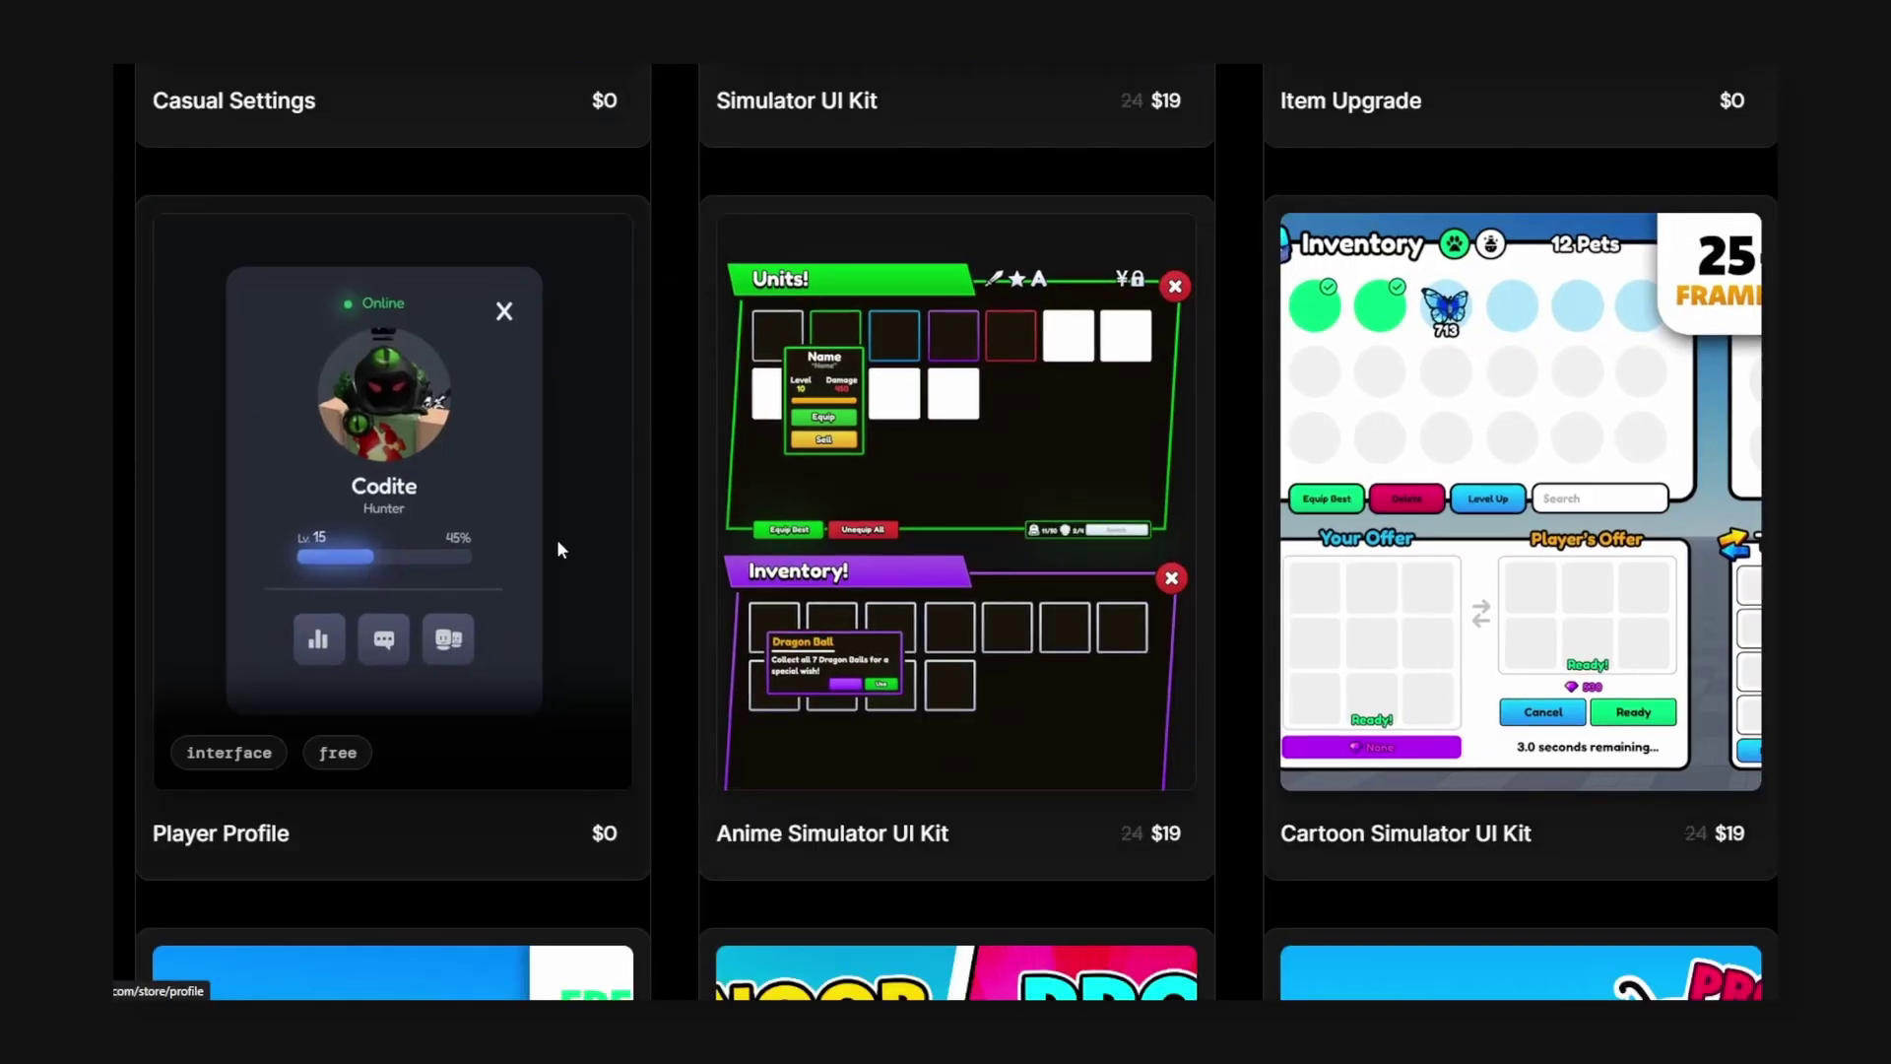
{"action": "scroll", "coordinate": [1493, 601], "scroll_direction": "down", "scroll_amount": 2}
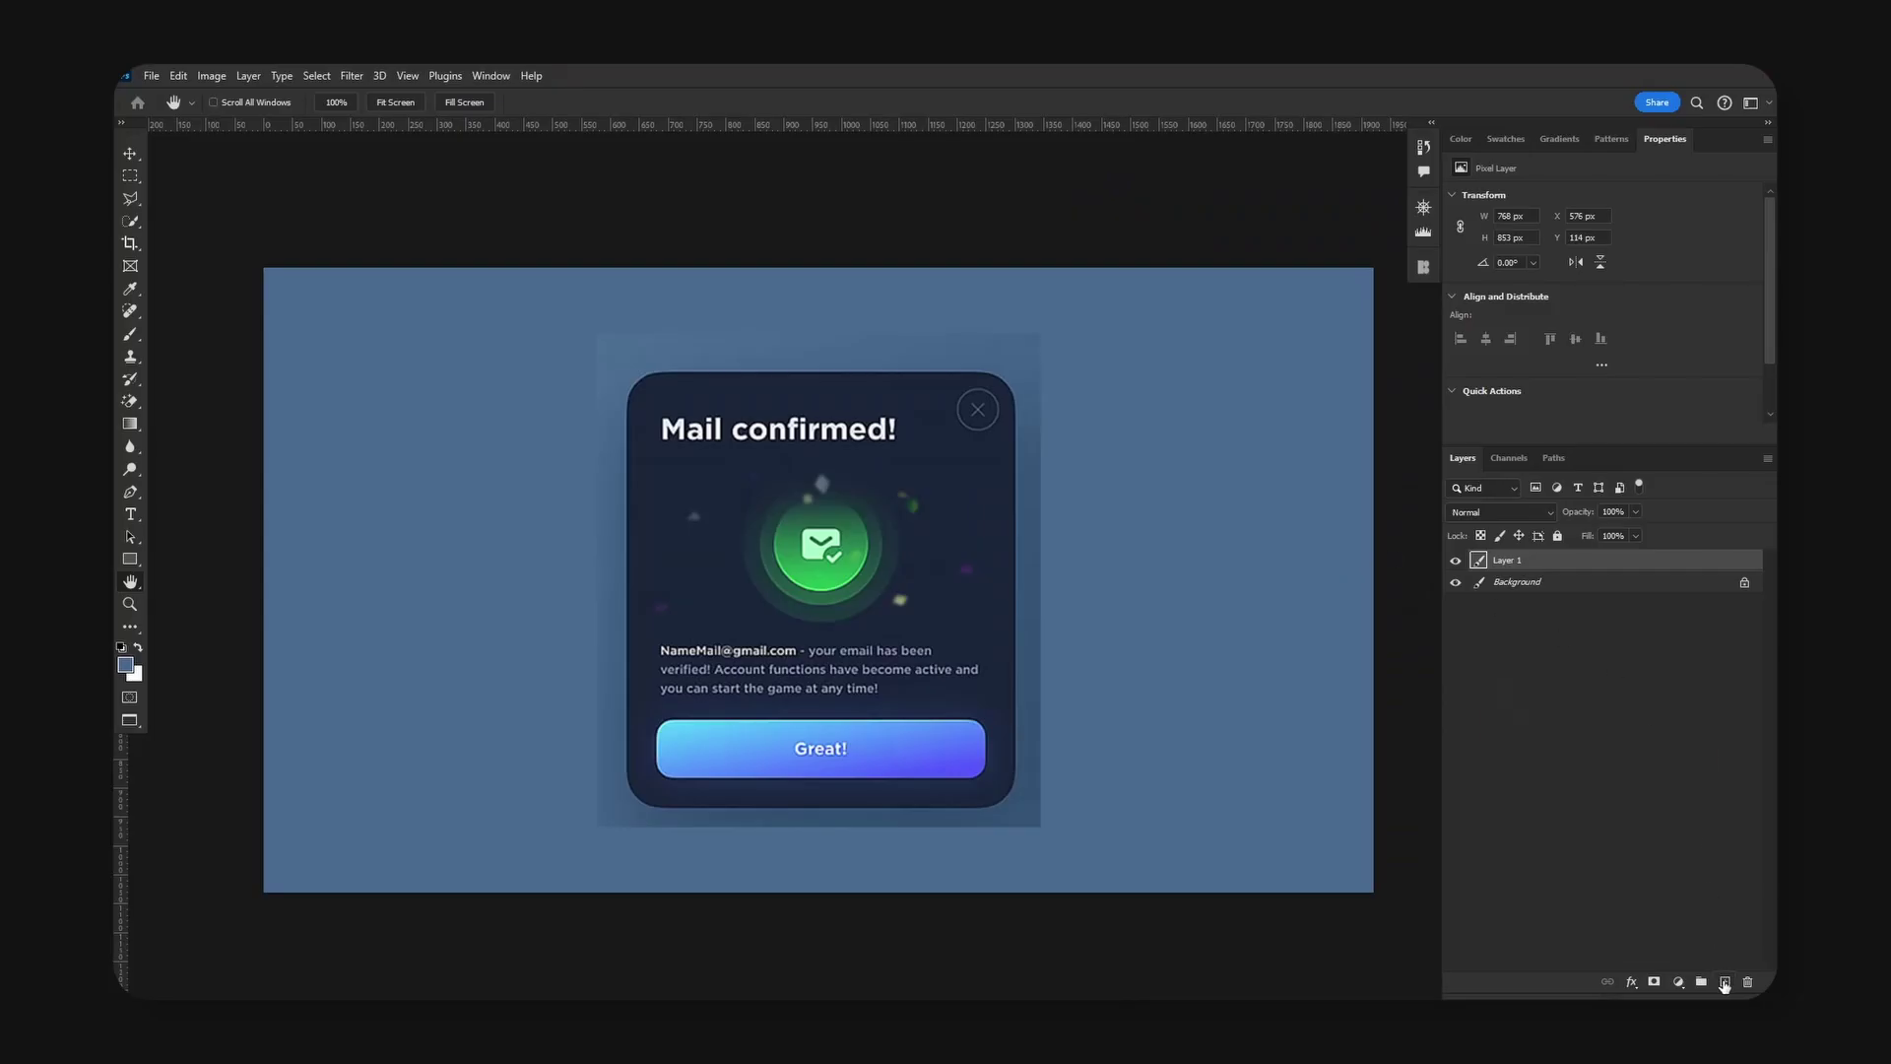
In Photoshop, add a new layer and set the Rectangle tool's fill to #1a2539, sampled from the popup's dark panel.
{"action": "left_click", "coordinate": [1723, 982]}
{"action": "left_click", "coordinate": [129, 559]}
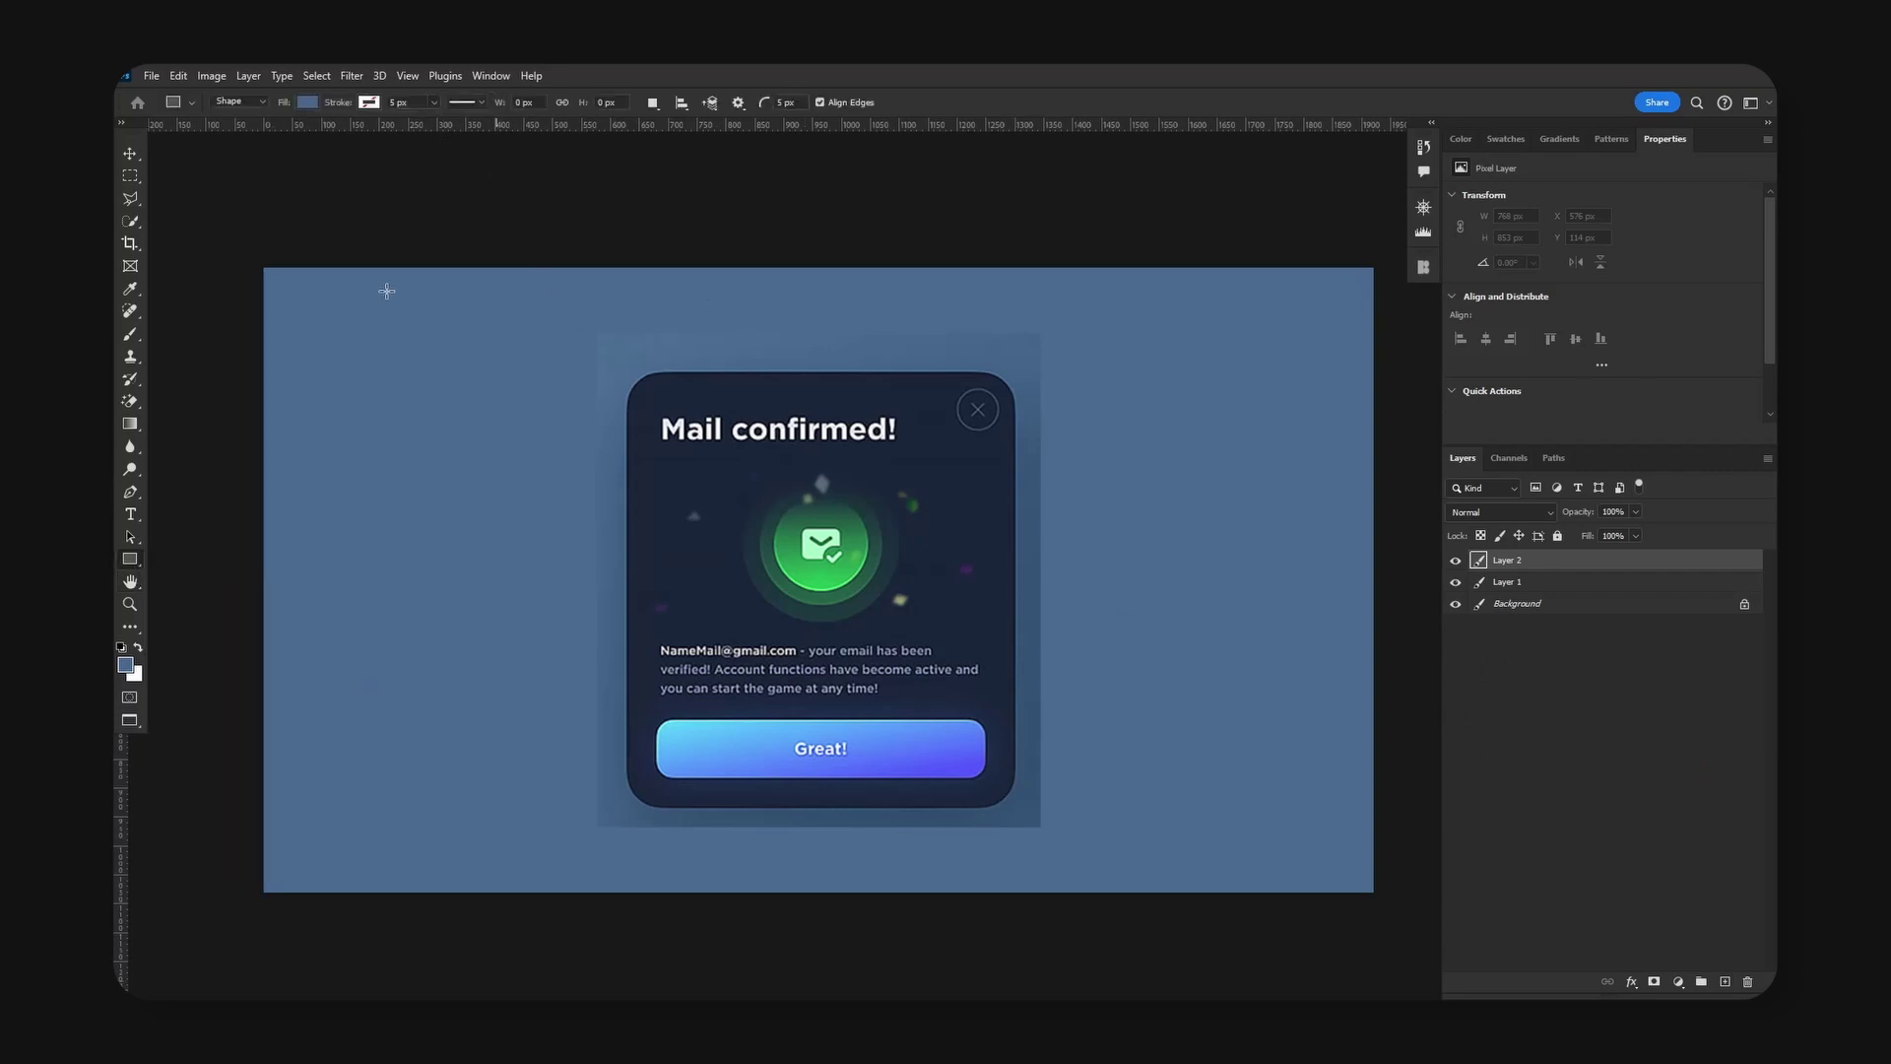
{"action": "left_click", "coordinate": [305, 103]}
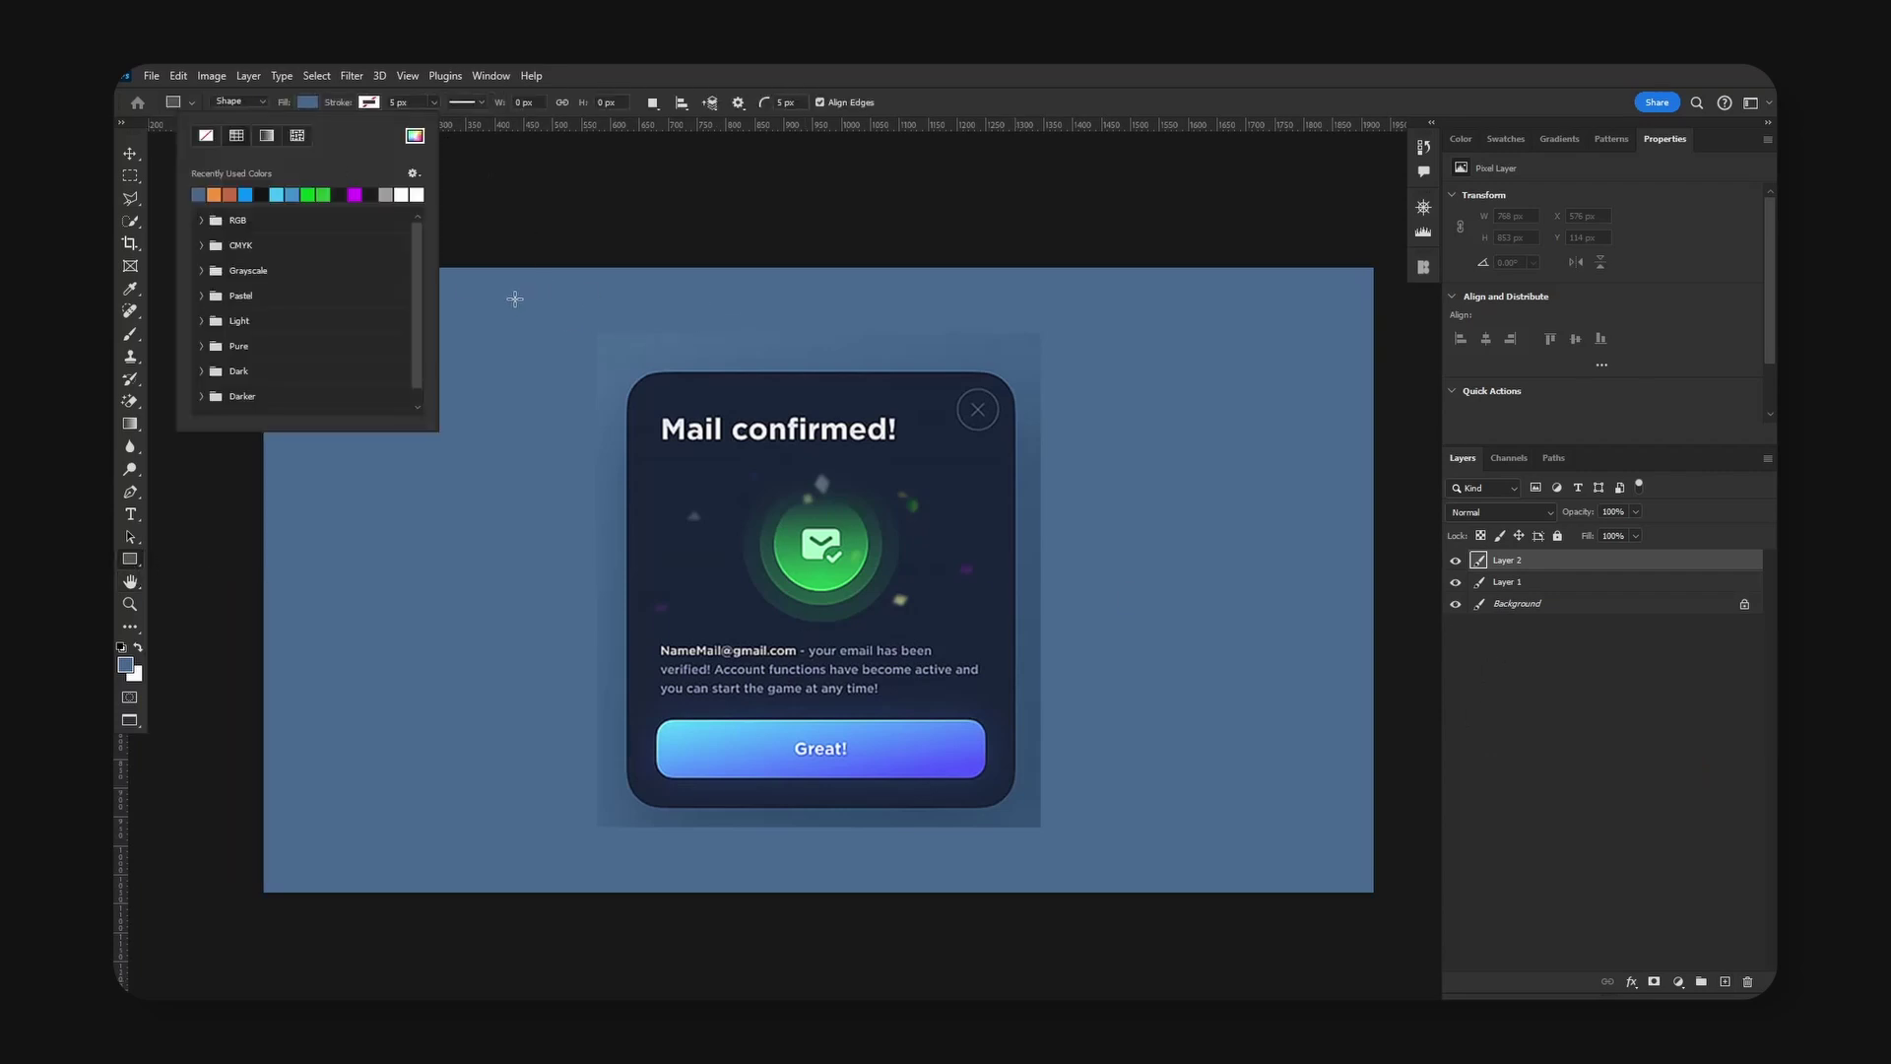
{"action": "left_click", "coordinate": [414, 136]}
{"action": "left_click_drag", "start_coordinate": [1587, 541], "coordinate": [566, 557]}
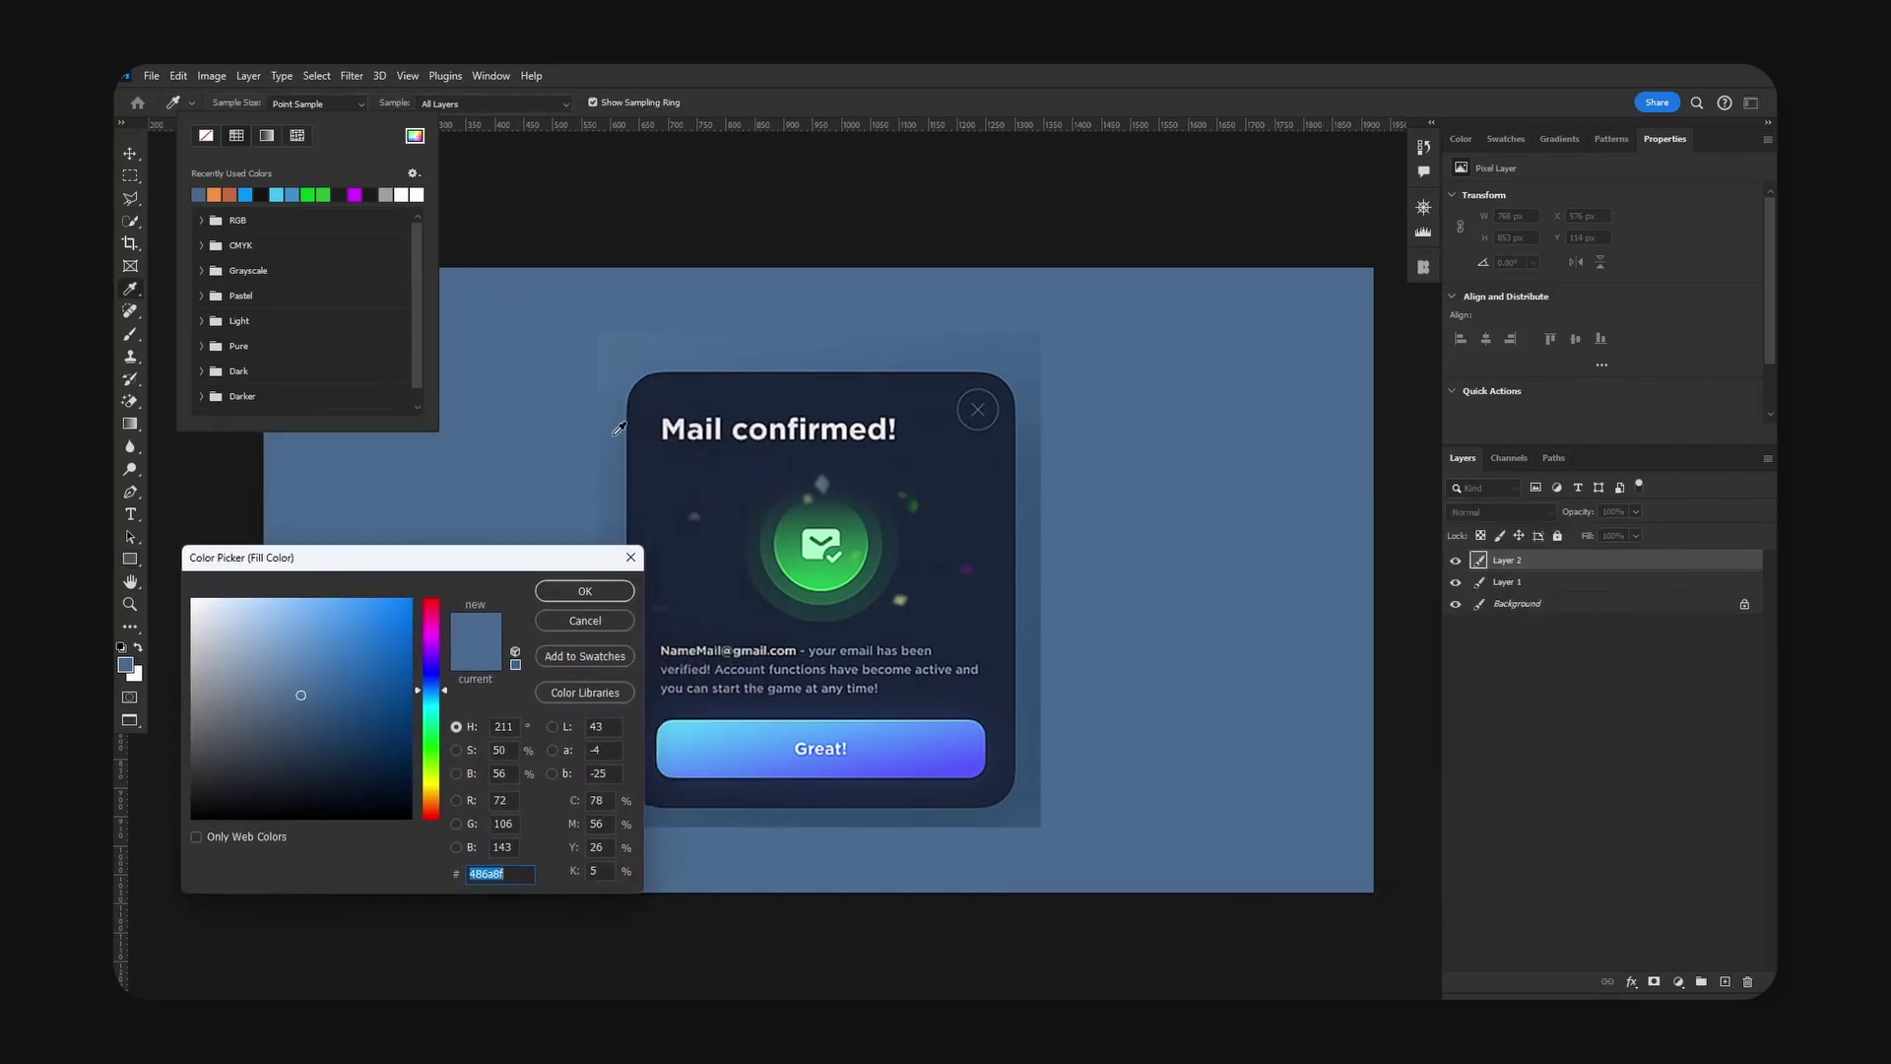
{"action": "left_click", "coordinate": [783, 402]}
{"action": "left_click_drag", "start_coordinate": [403, 556], "coordinate": [514, 340]}
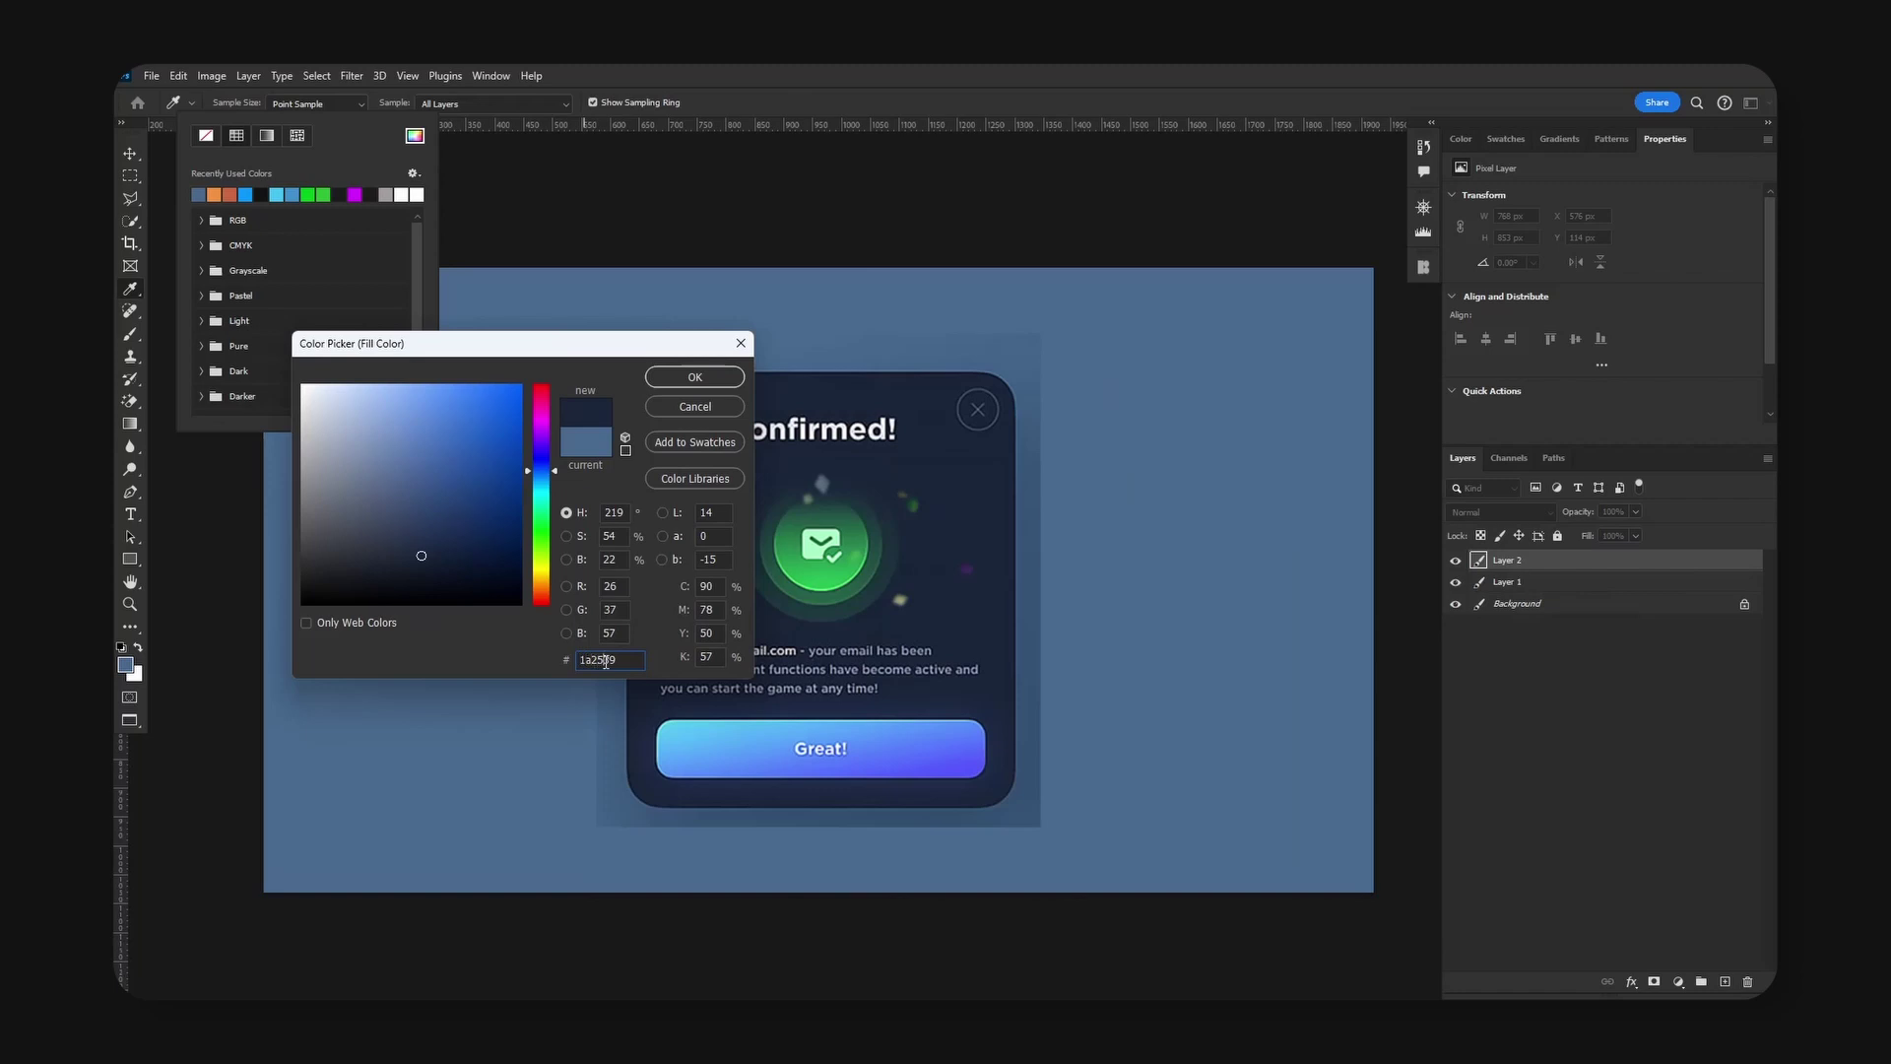
{"action": "left_click", "coordinate": [697, 380]}
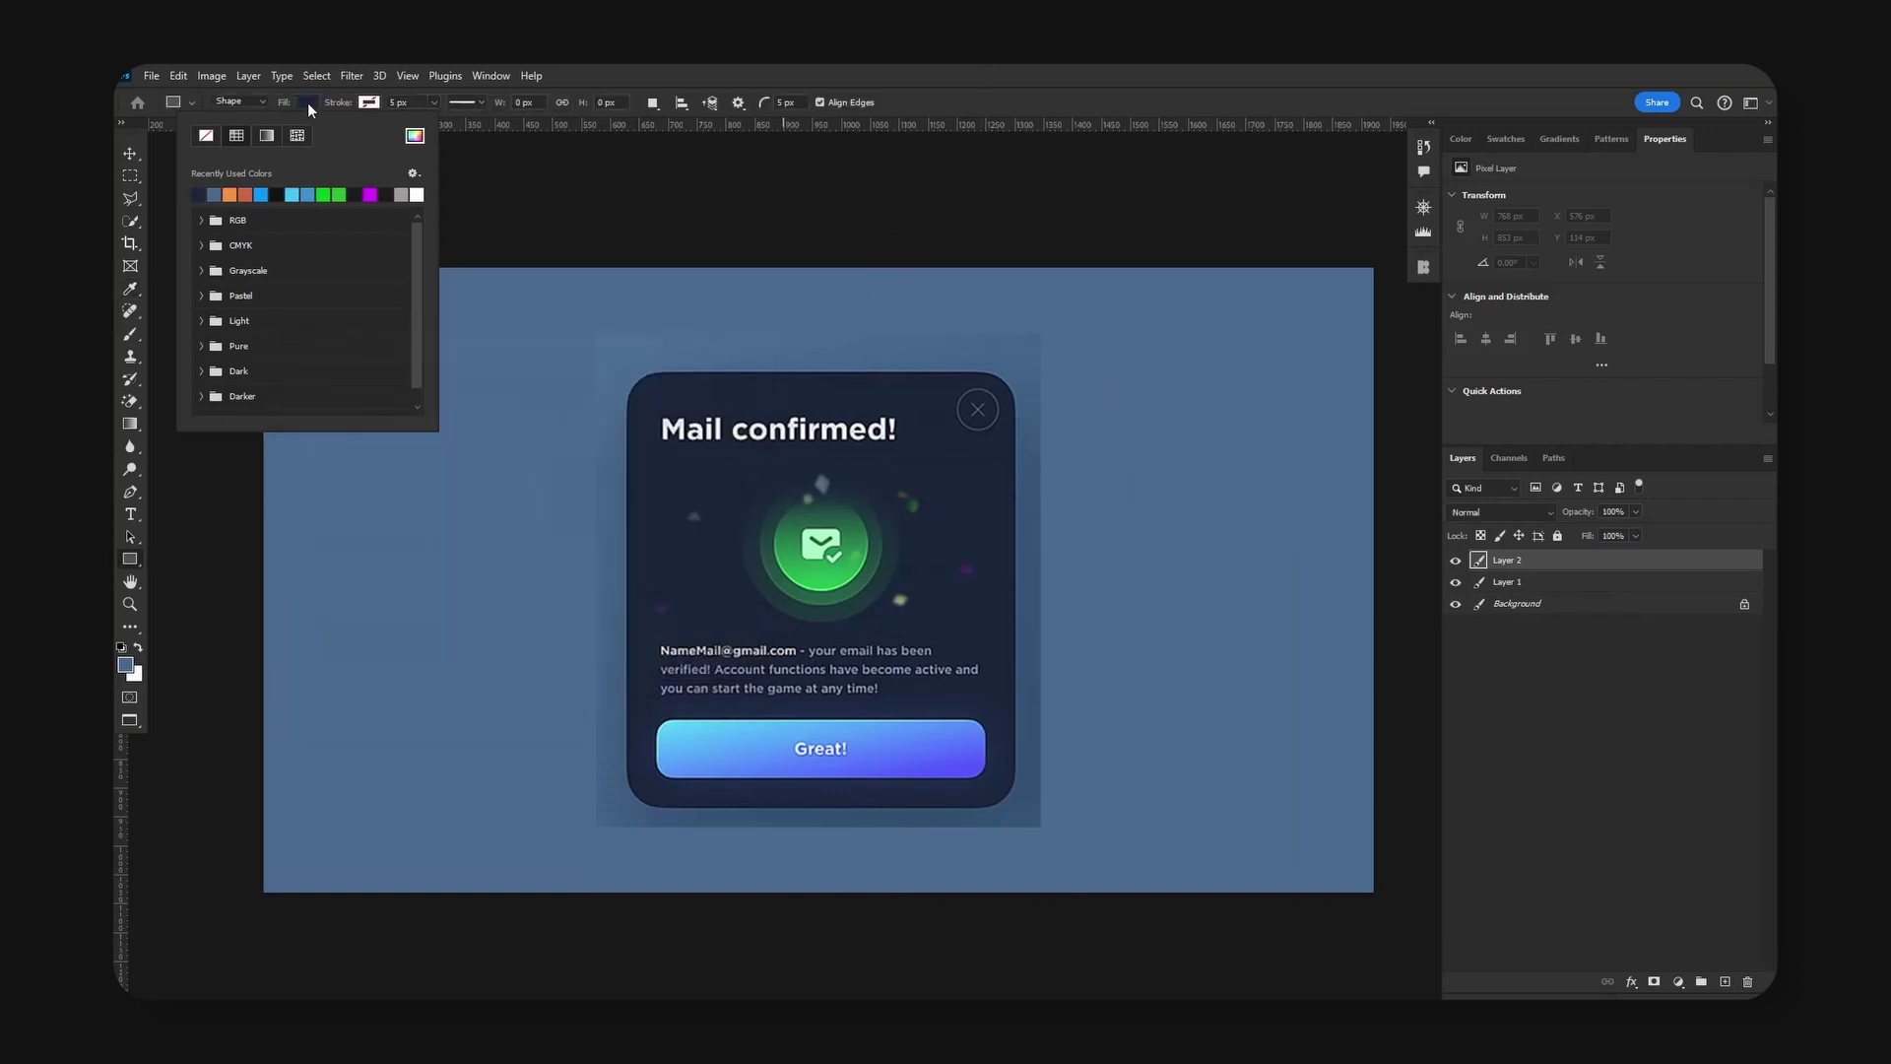
{"action": "left_click", "coordinate": [800, 102]}
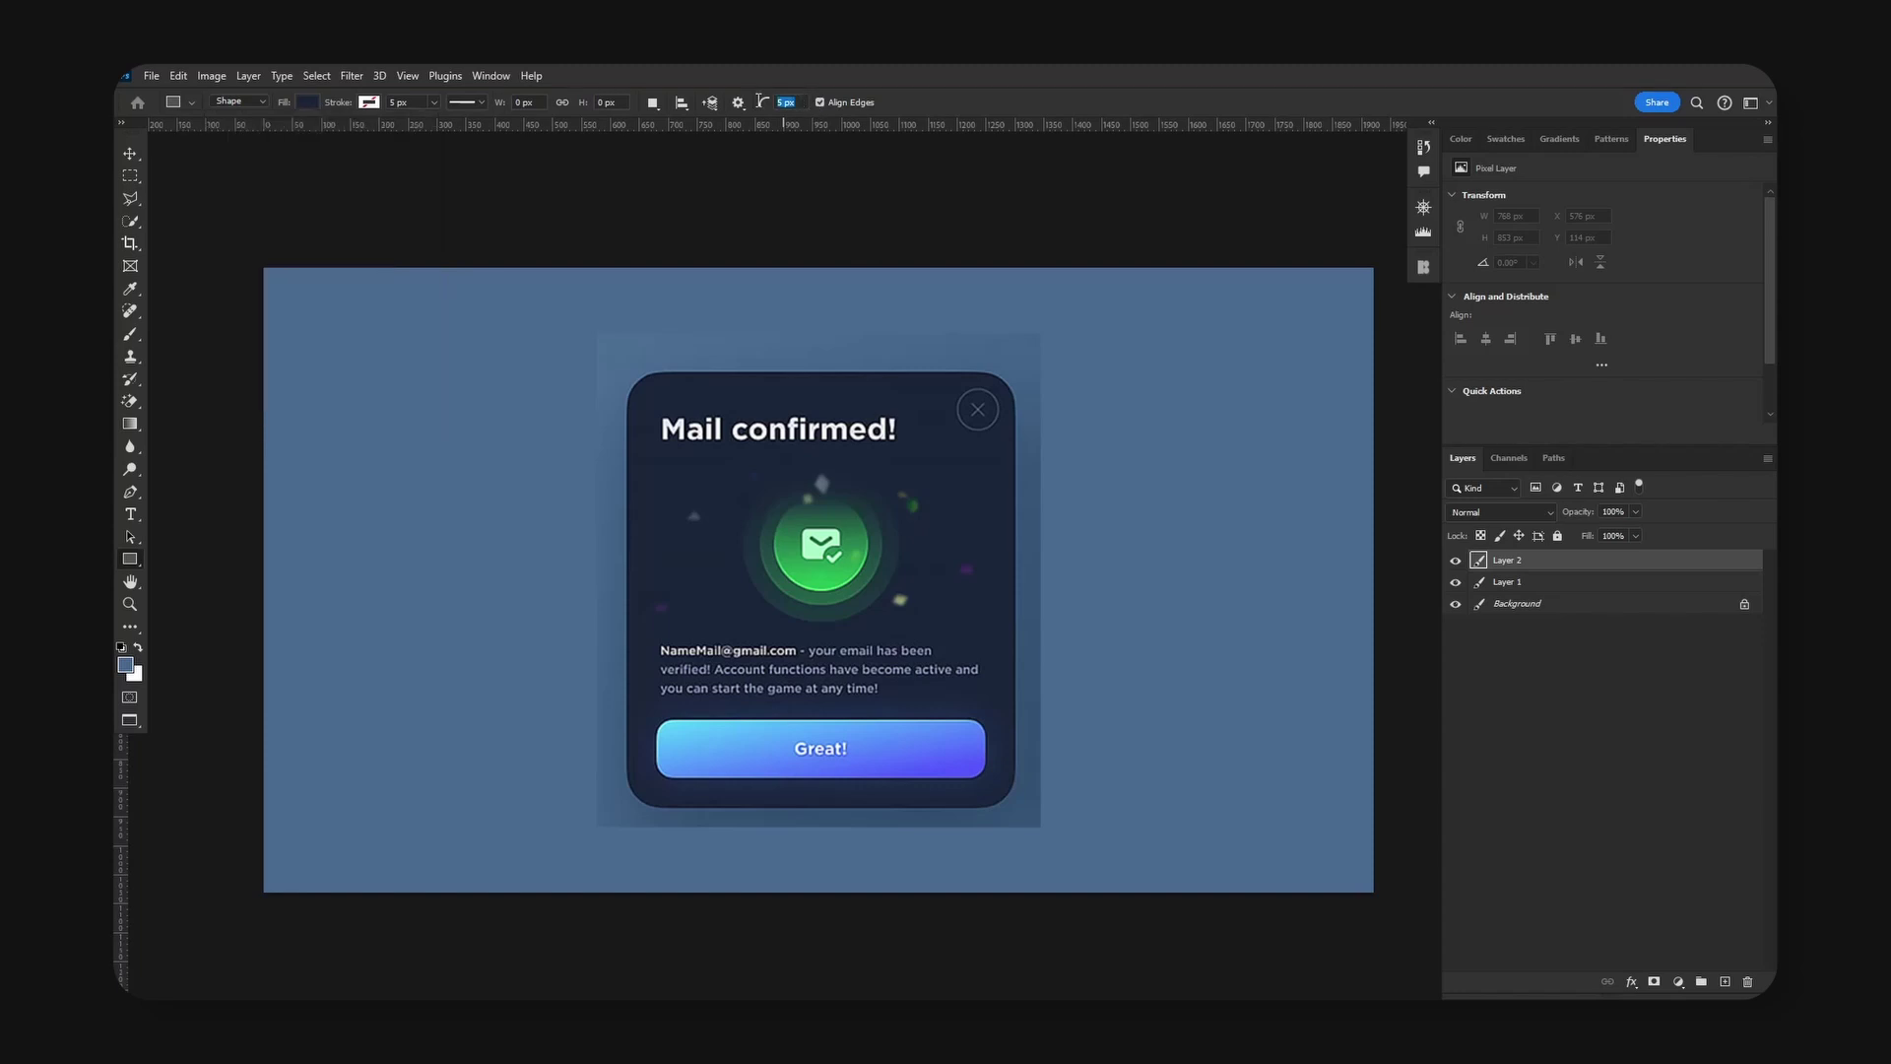
{"action": "type", "text": "35"}
{"action": "left_click_drag", "start_coordinate": [630, 375], "coordinate": [790, 514]}
Draw a rounded rectangle of about 670 × 750 px with a 50 px corner radius over the popup panel and fit it to the panel's edges.
{"action": "left_click_drag", "start_coordinate": [802, 102], "coordinate": [711, 127]}
{"action": "type", "text": "50"}
{"action": "key", "text": "Return"}
{"action": "left_click_drag", "start_coordinate": [631, 377], "coordinate": [1015, 805]}
{"action": "key", "text": "ctrl+t"}
{"action": "left_click_drag", "start_coordinate": [627, 375], "coordinate": [623, 371]}
{"action": "key", "text": "Return"}
Separate the new rectangle and the reference popup so they sit side by side, with the popup on the canvas's left half.
{"action": "left_click_drag", "start_coordinate": [885, 483], "coordinate": [1133, 491]}
{"action": "left_click", "coordinate": [1541, 583]}
{"action": "left_click_drag", "start_coordinate": [1087, 552], "coordinate": [819, 532]}
{"action": "key", "text": "alt+]"}
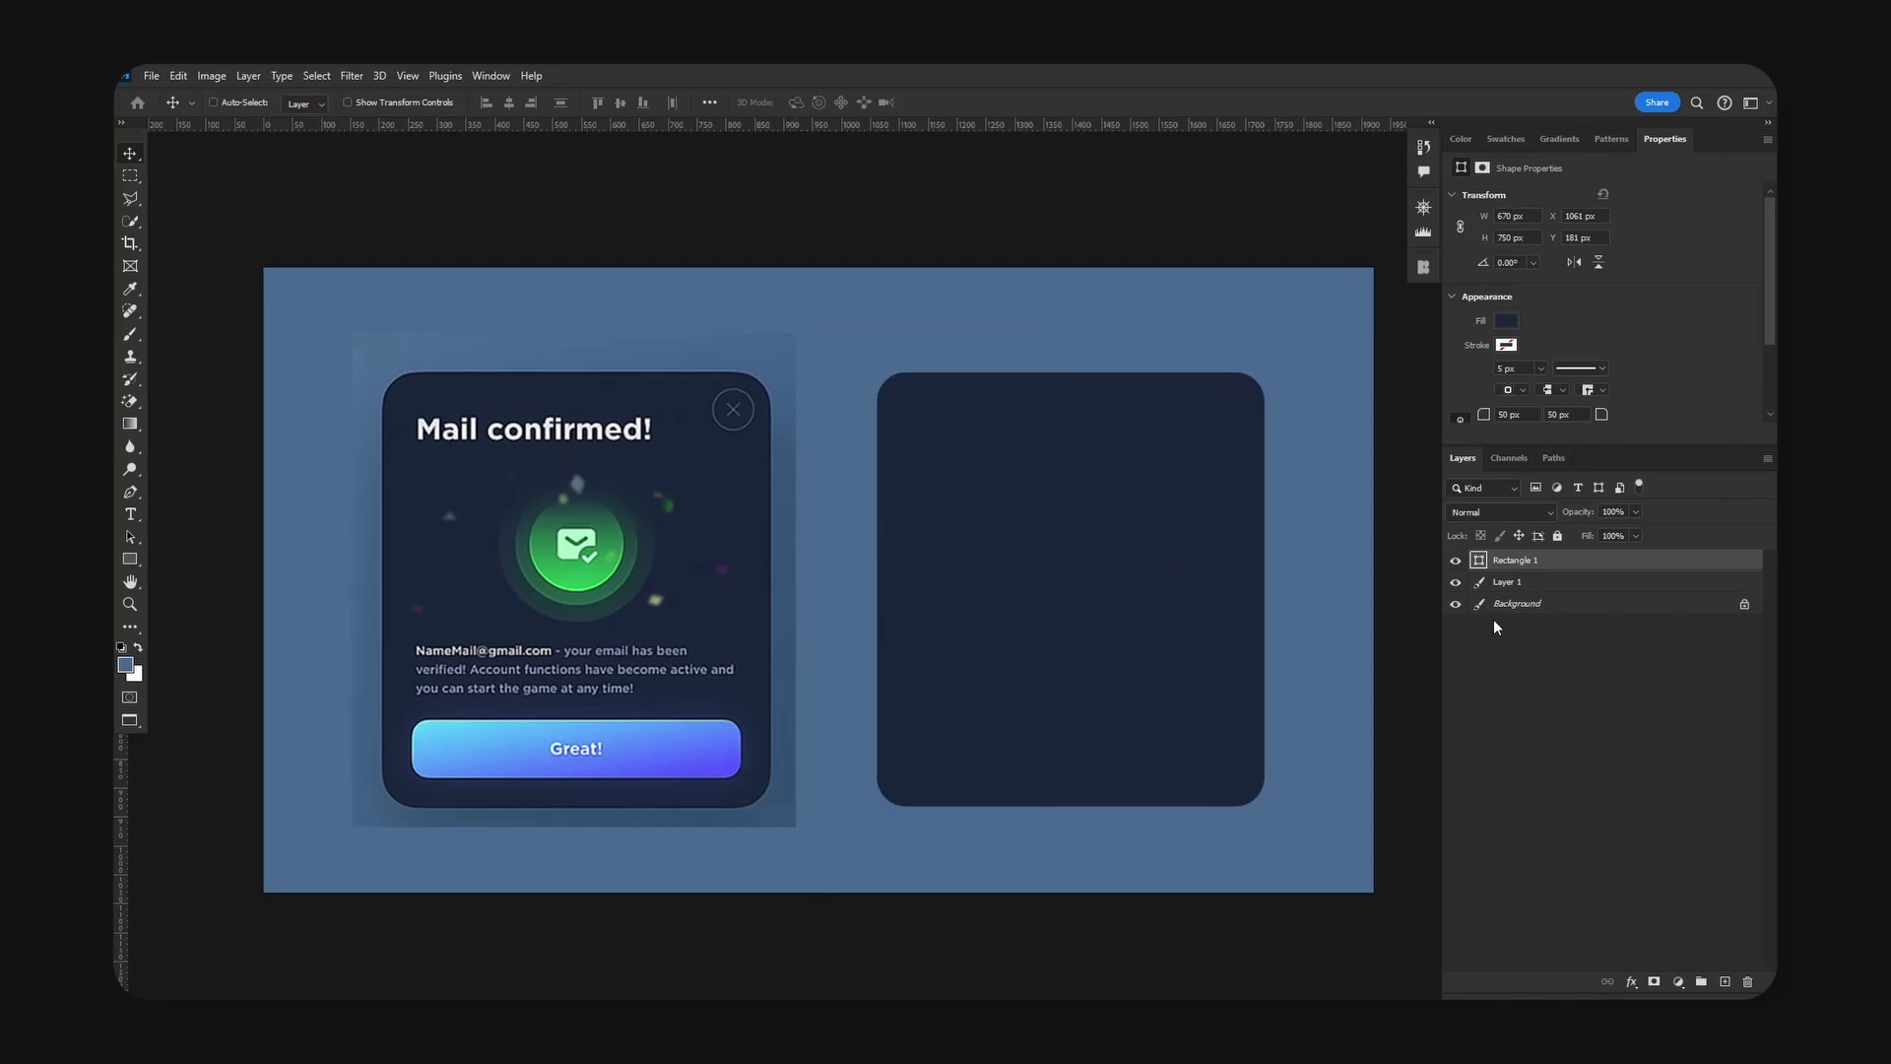
Rename the panel rectangle's layer as Main.
{"action": "double_click", "coordinate": [1516, 564]}
{"action": "type", "text": "Backd"}
{"action": "key", "text": "ctrl+a"}
{"action": "type", "text": "Ma"}
{"action": "key", "text": "Return"}
Add a new layer and draw a rectangle of about 567 × 97 px with a 35 px corner radius over the Great! button.
{"action": "left_click", "coordinate": [1726, 981]}
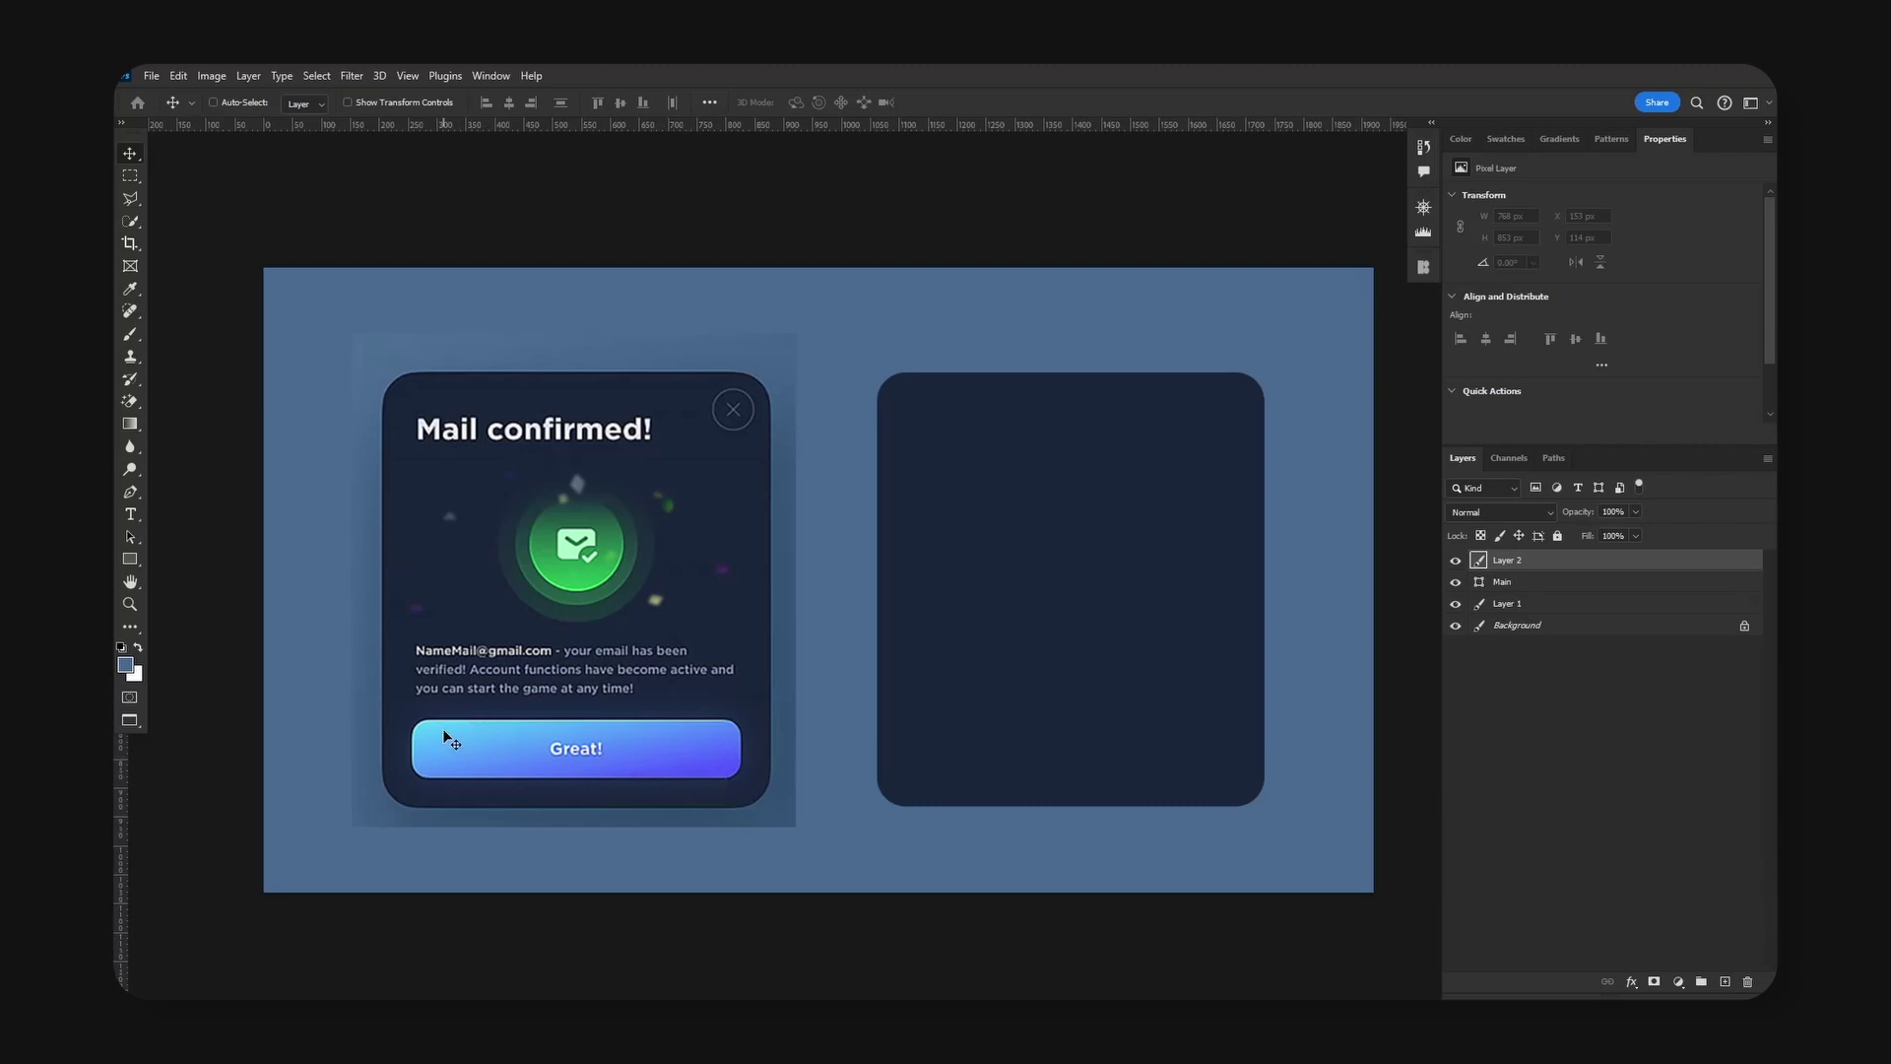
{"action": "left_click", "coordinate": [130, 559]}
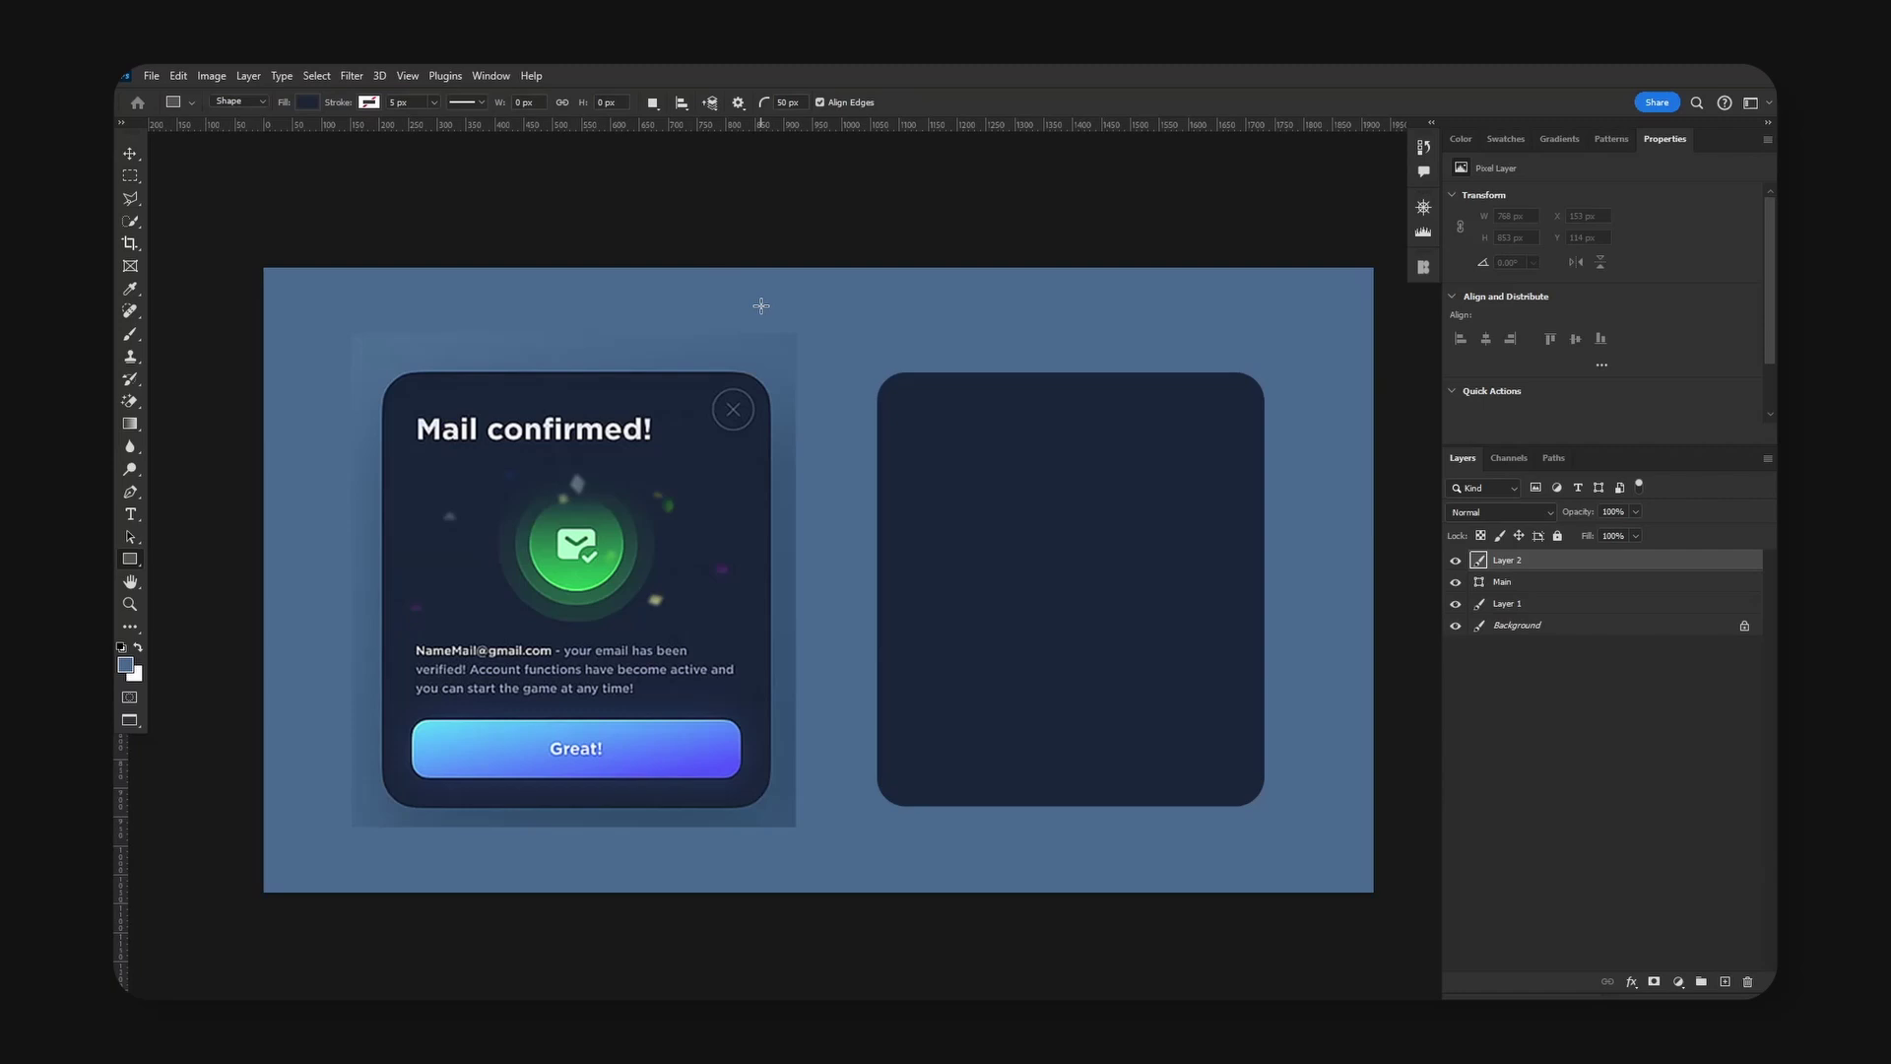
{"action": "left_click", "coordinate": [798, 101]}
{"action": "type", "text": "35"}
{"action": "key", "text": "Return"}
{"action": "mouse_move", "coordinate": [412, 721]}
{"action": "left_mouse_down"}
{"action": "mouse_move", "coordinate": [478, 765]}
{"action": "mouse_move", "coordinate": [742, 776]}
{"action": "left_mouse_up"}
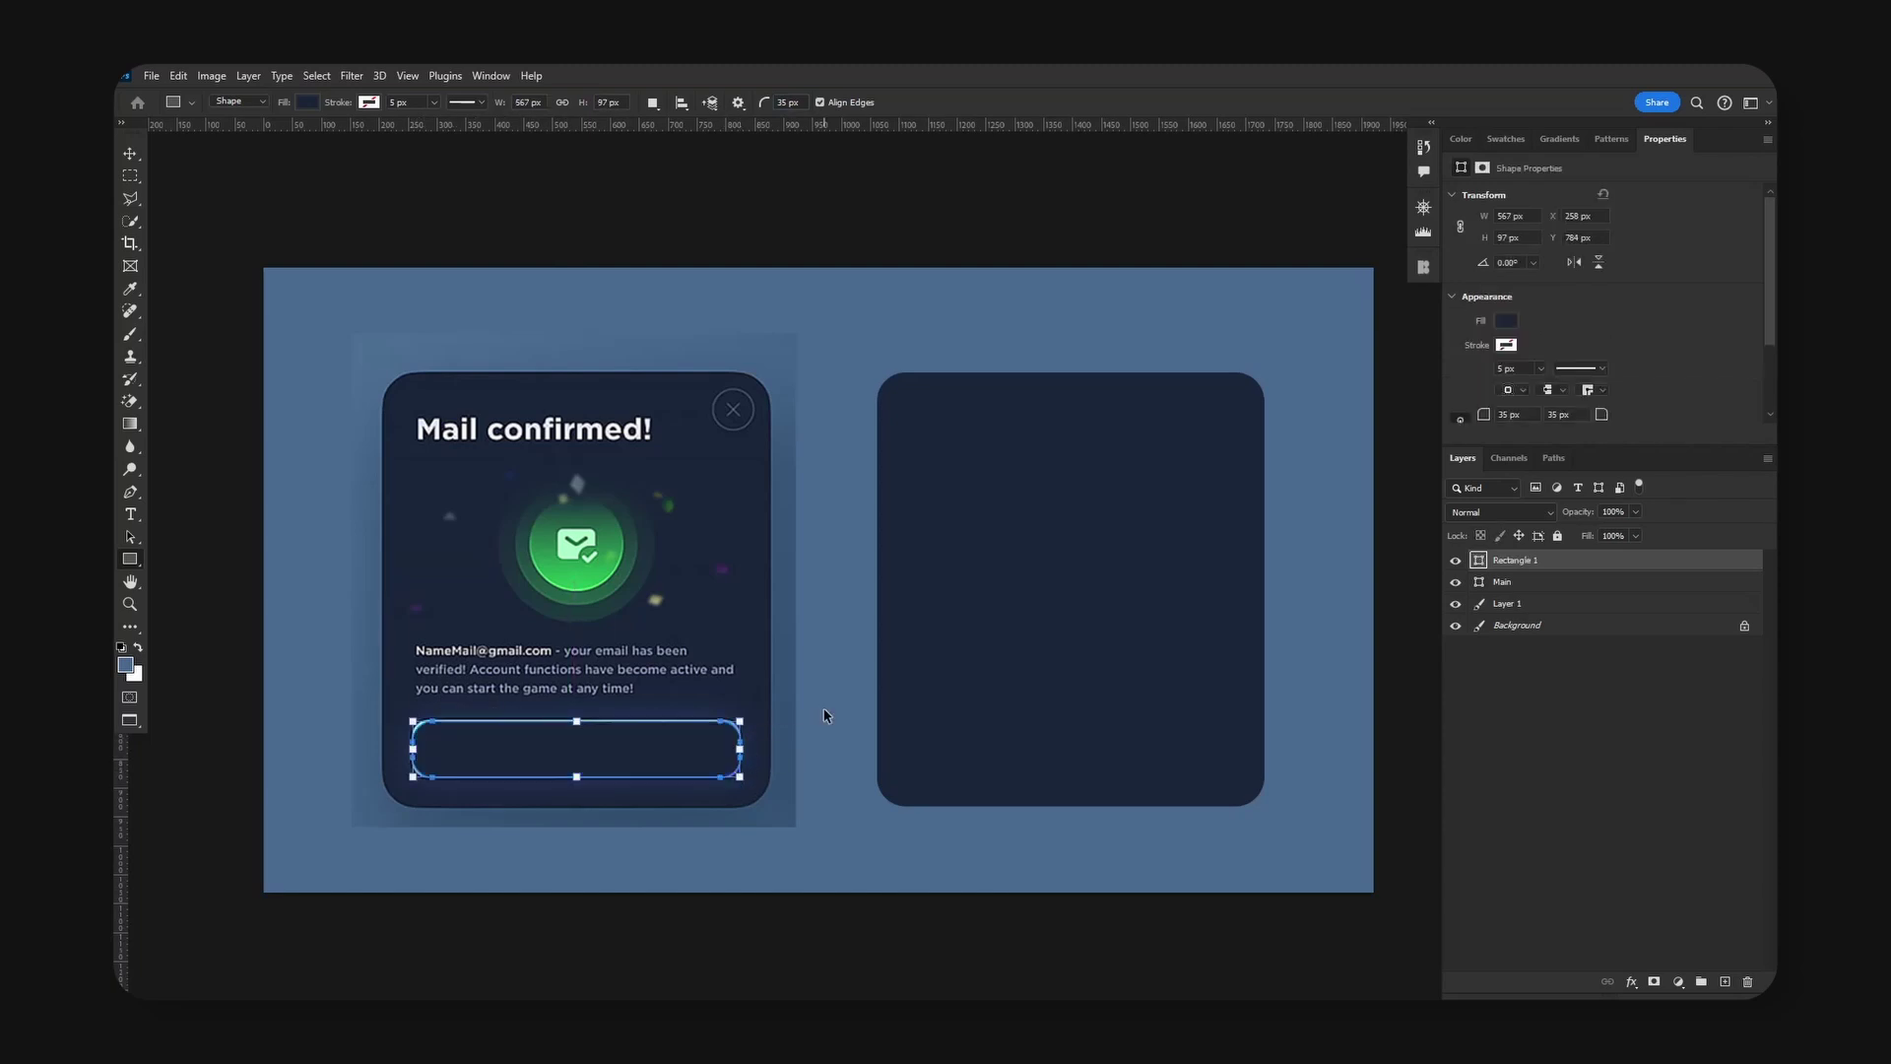
Resize and reposition the button rectangle to cover the Great! button, and set its corner radii to 30 px.
{"action": "key", "text": "v"}
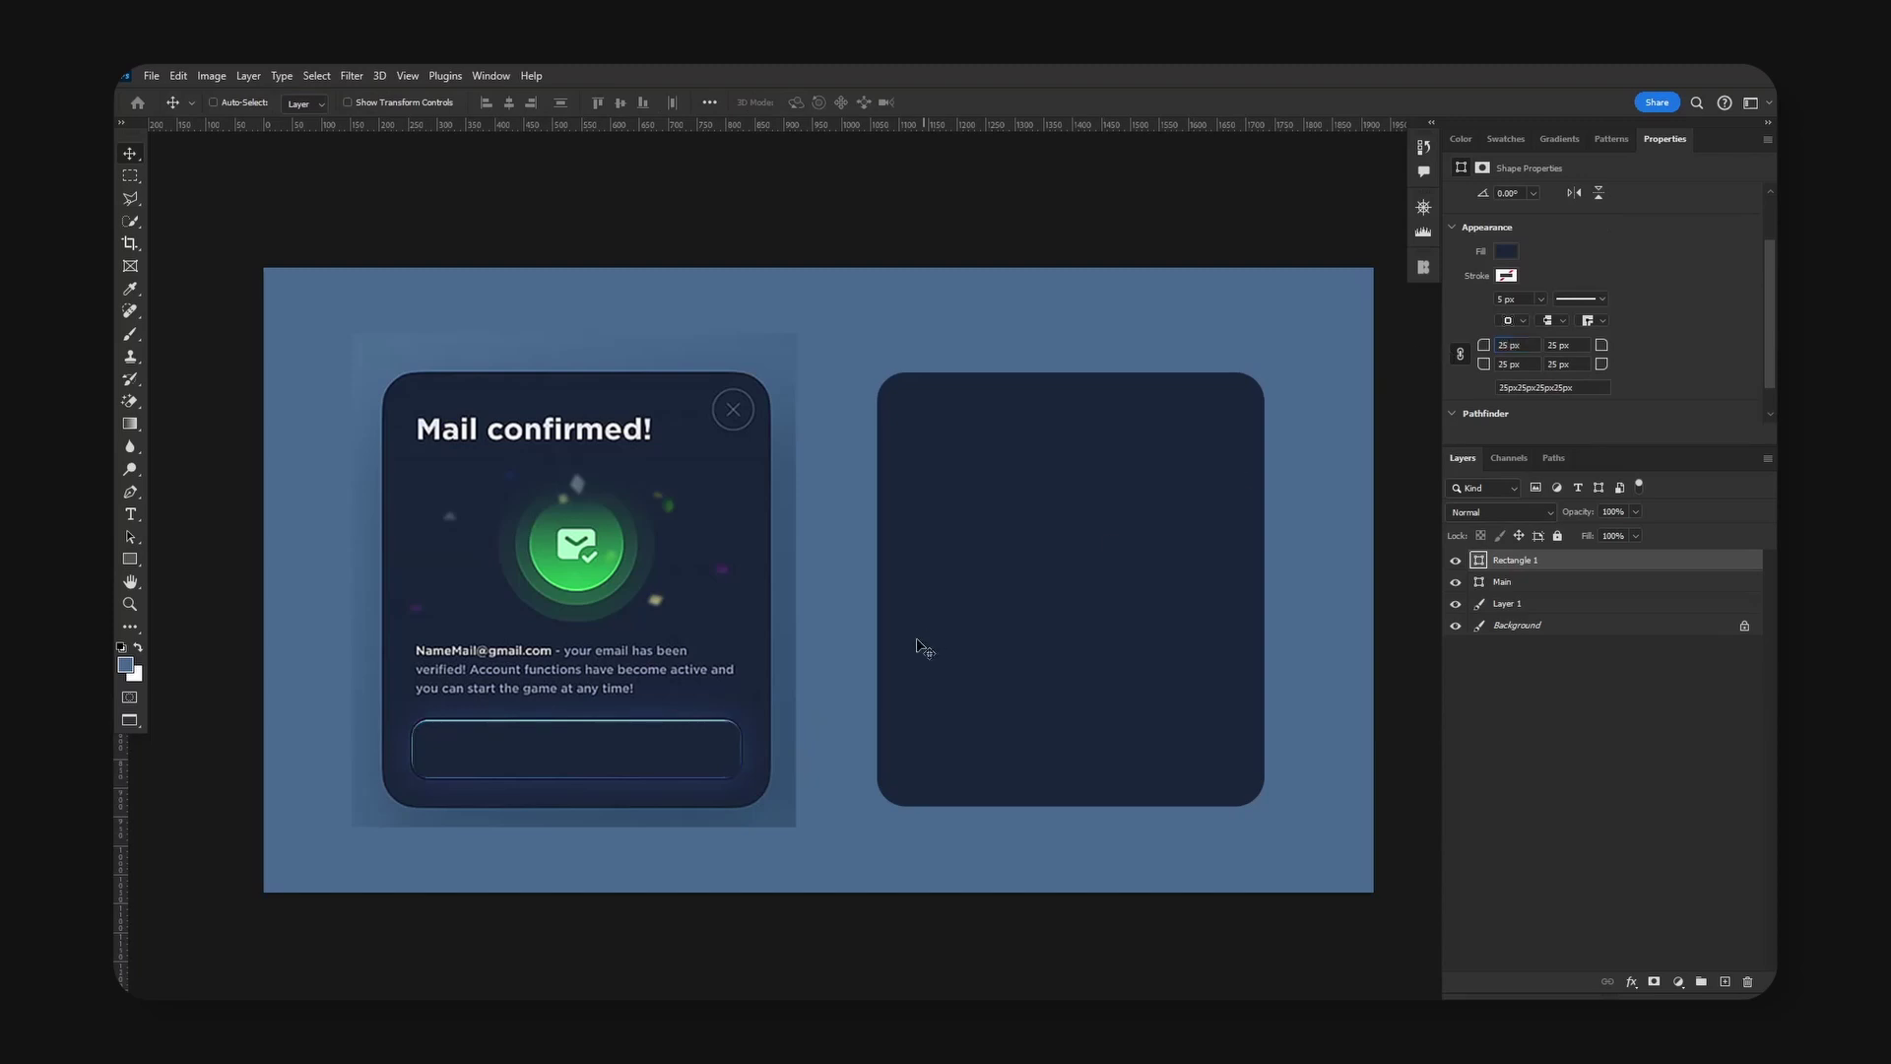
{"action": "left_click_drag", "start_coordinate": [800, 713], "coordinate": [749, 743]}
{"action": "key", "text": "ctrl+t"}
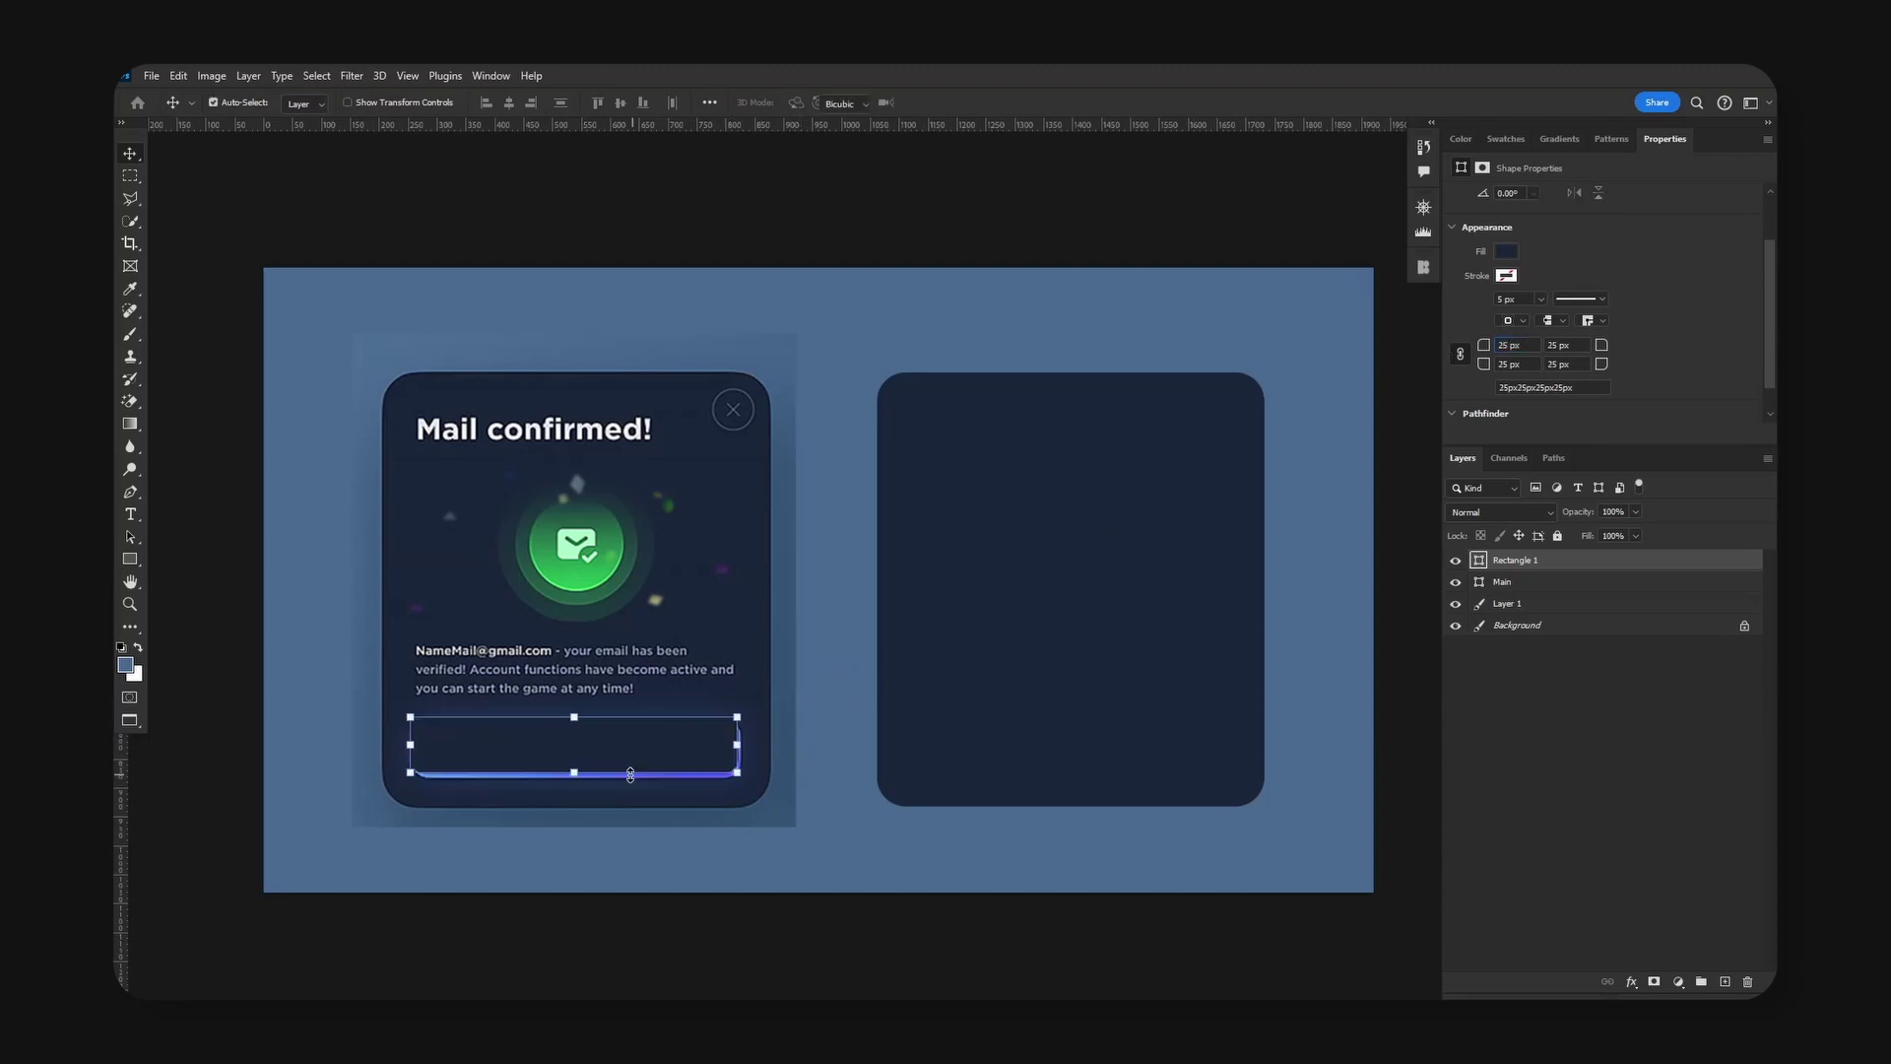
{"action": "left_click_drag", "start_coordinate": [580, 774], "coordinate": [581, 779]}
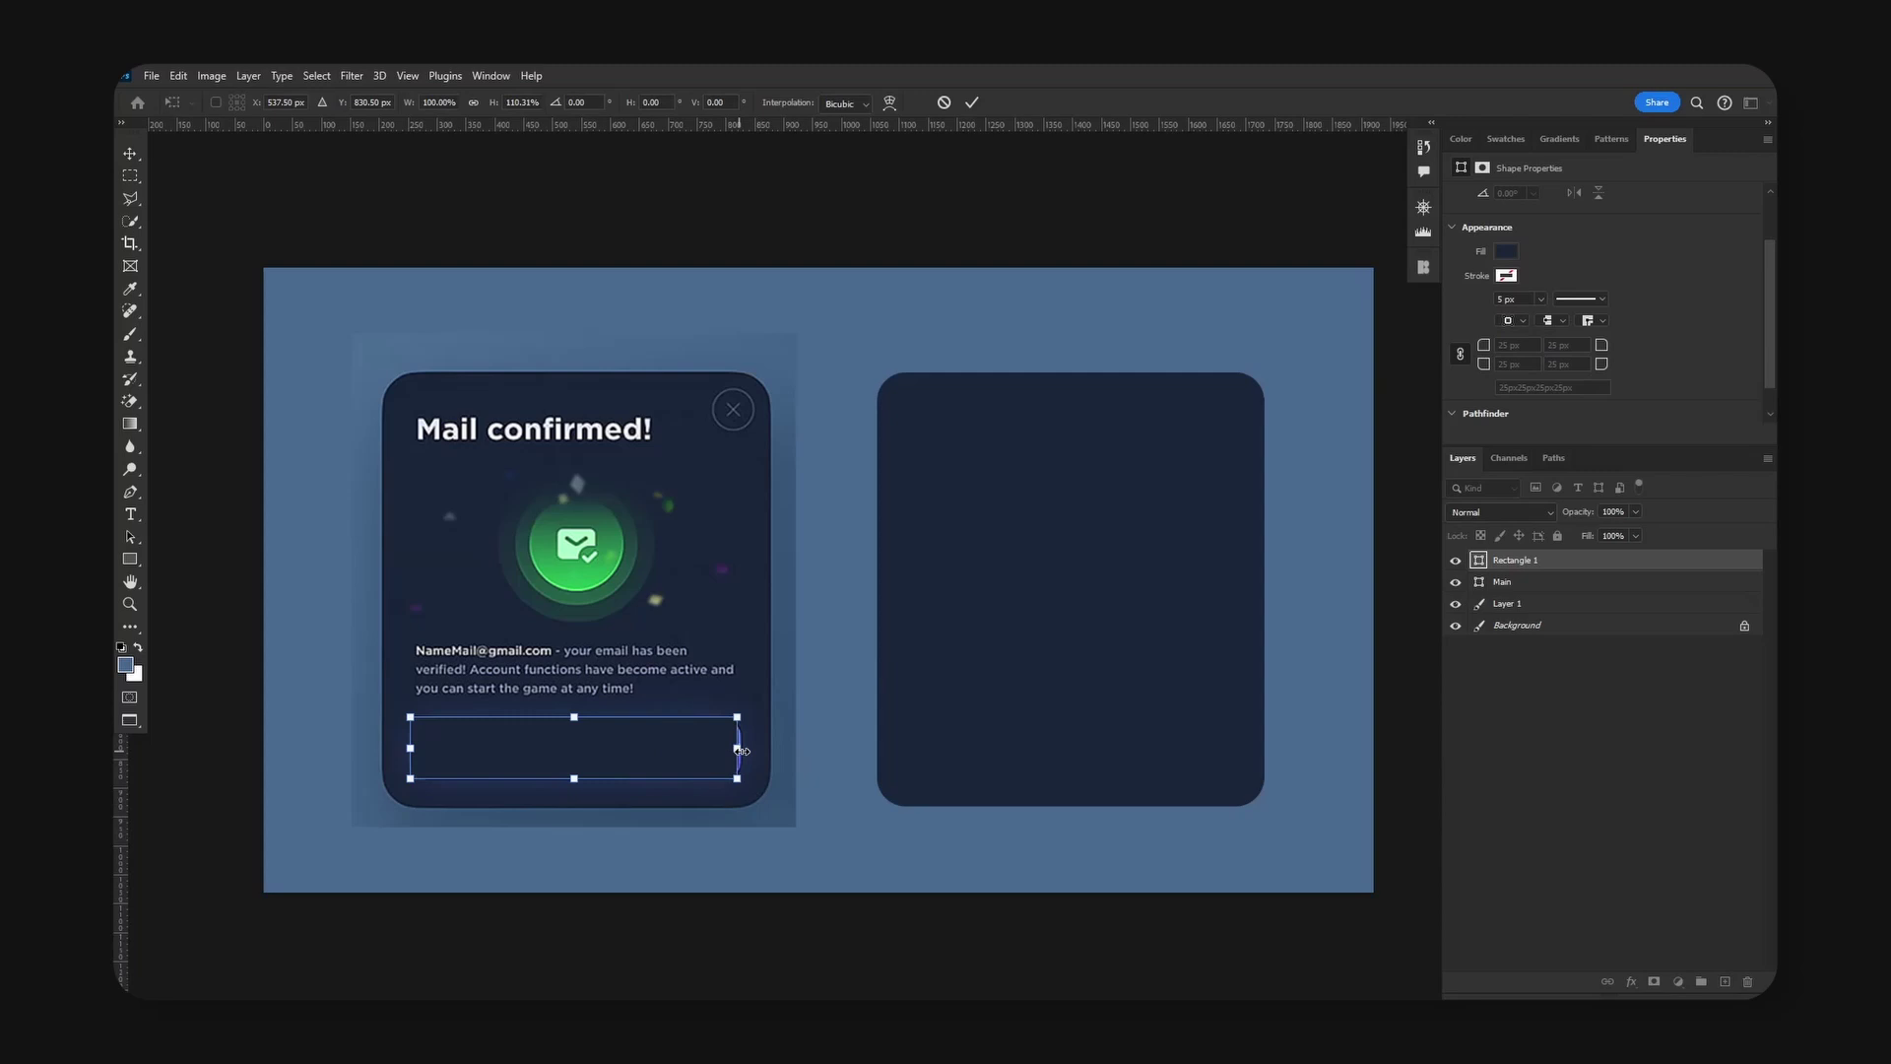
{"action": "key", "text": "Return"}
{"action": "left_click_drag", "start_coordinate": [777, 767], "coordinate": [786, 756]}
{"action": "scroll", "coordinate": [1509, 386], "scroll_direction": "down", "scroll_amount": 1}
{"action": "left_click_drag", "start_coordinate": [1531, 332], "coordinate": [1371, 341]}
{"action": "type", "text": "30"}
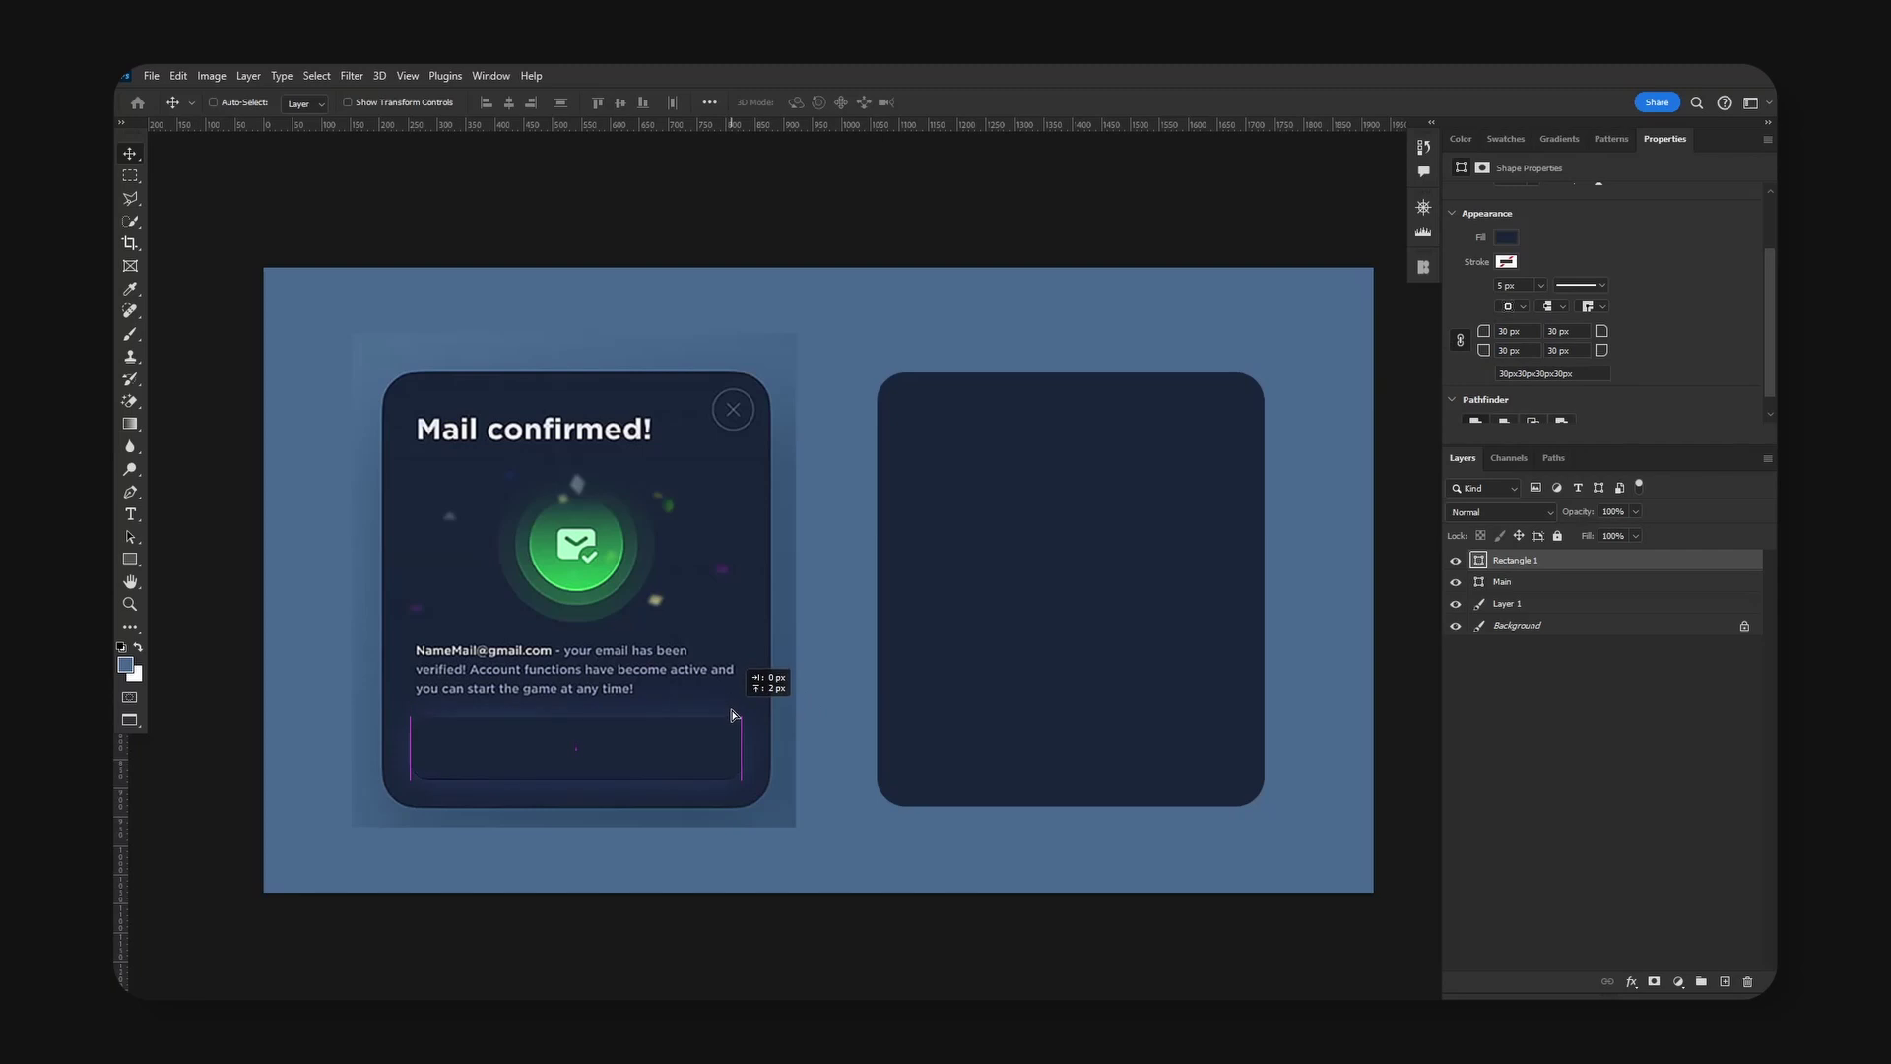
Change the button rectangle's fill to white (#ffffff).
{"action": "double_click", "coordinate": [1478, 559]}
{"action": "left_click_drag", "start_coordinate": [628, 356], "coordinate": [1154, 419]}
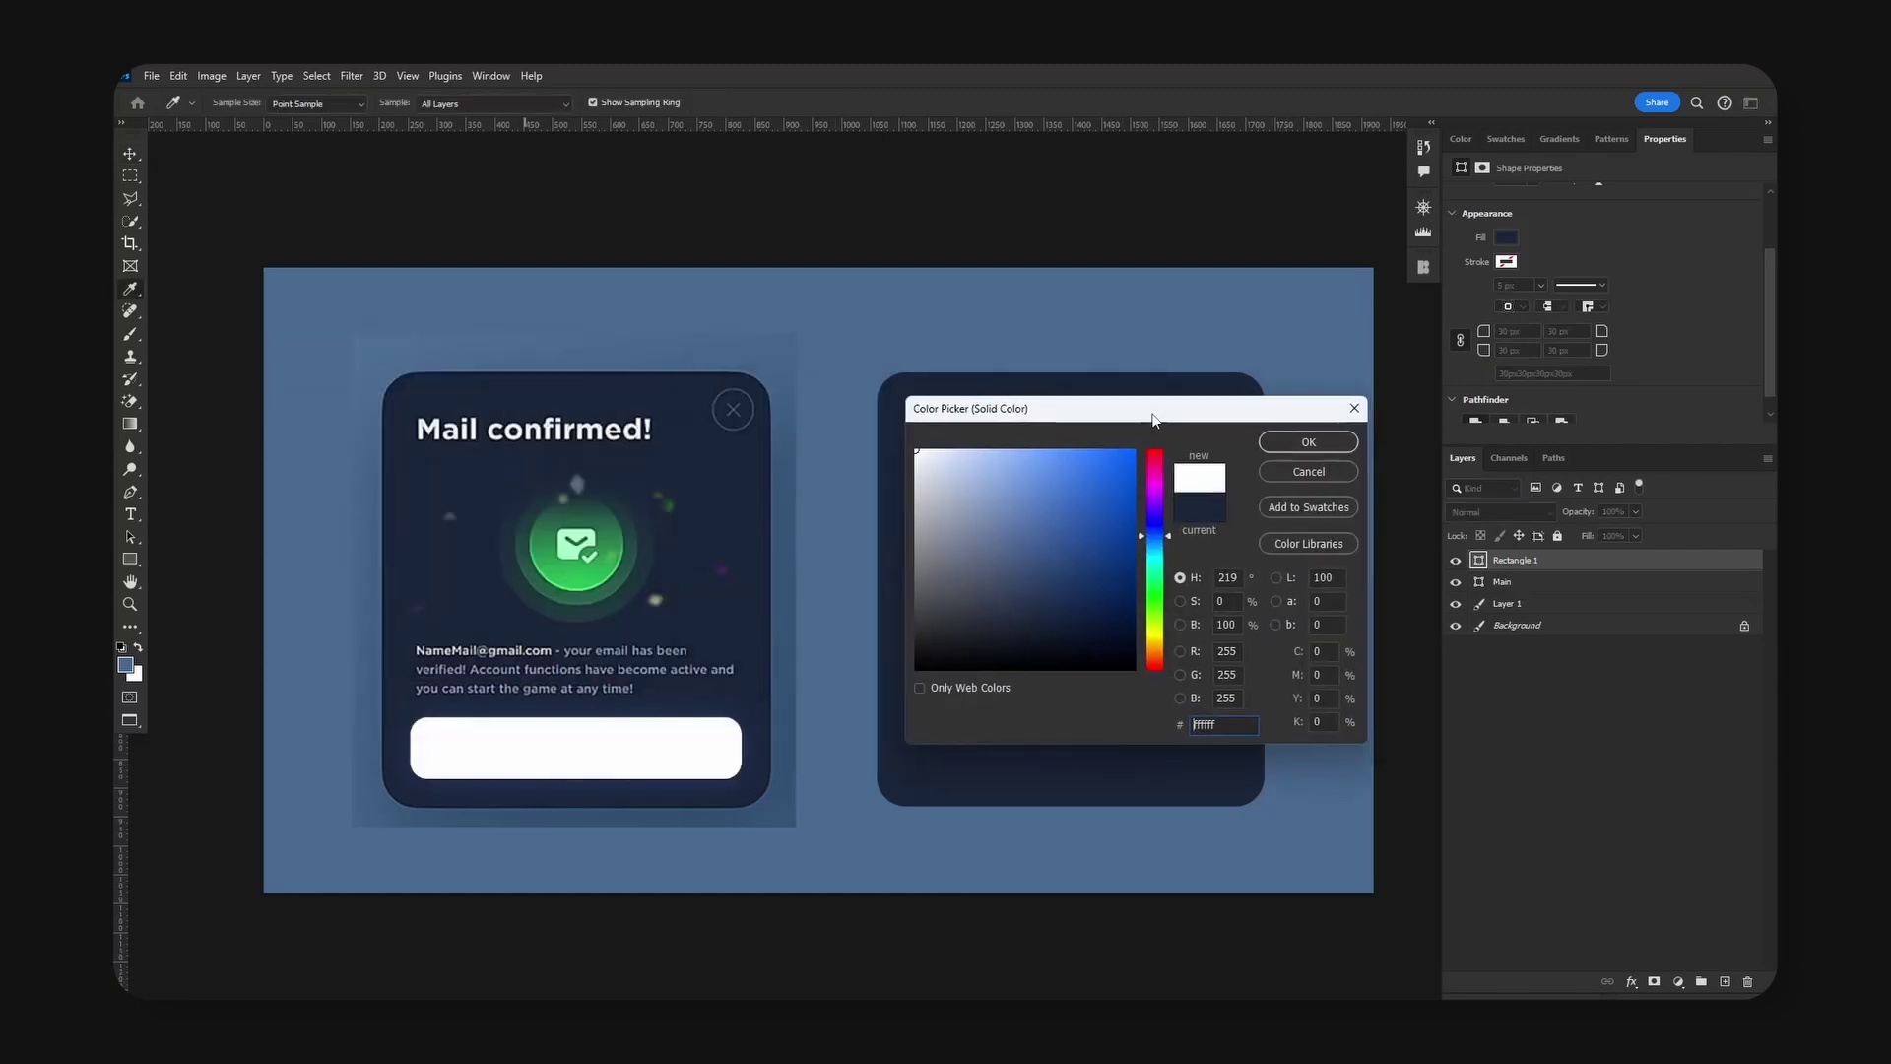
{"action": "left_click", "coordinate": [1291, 445]}
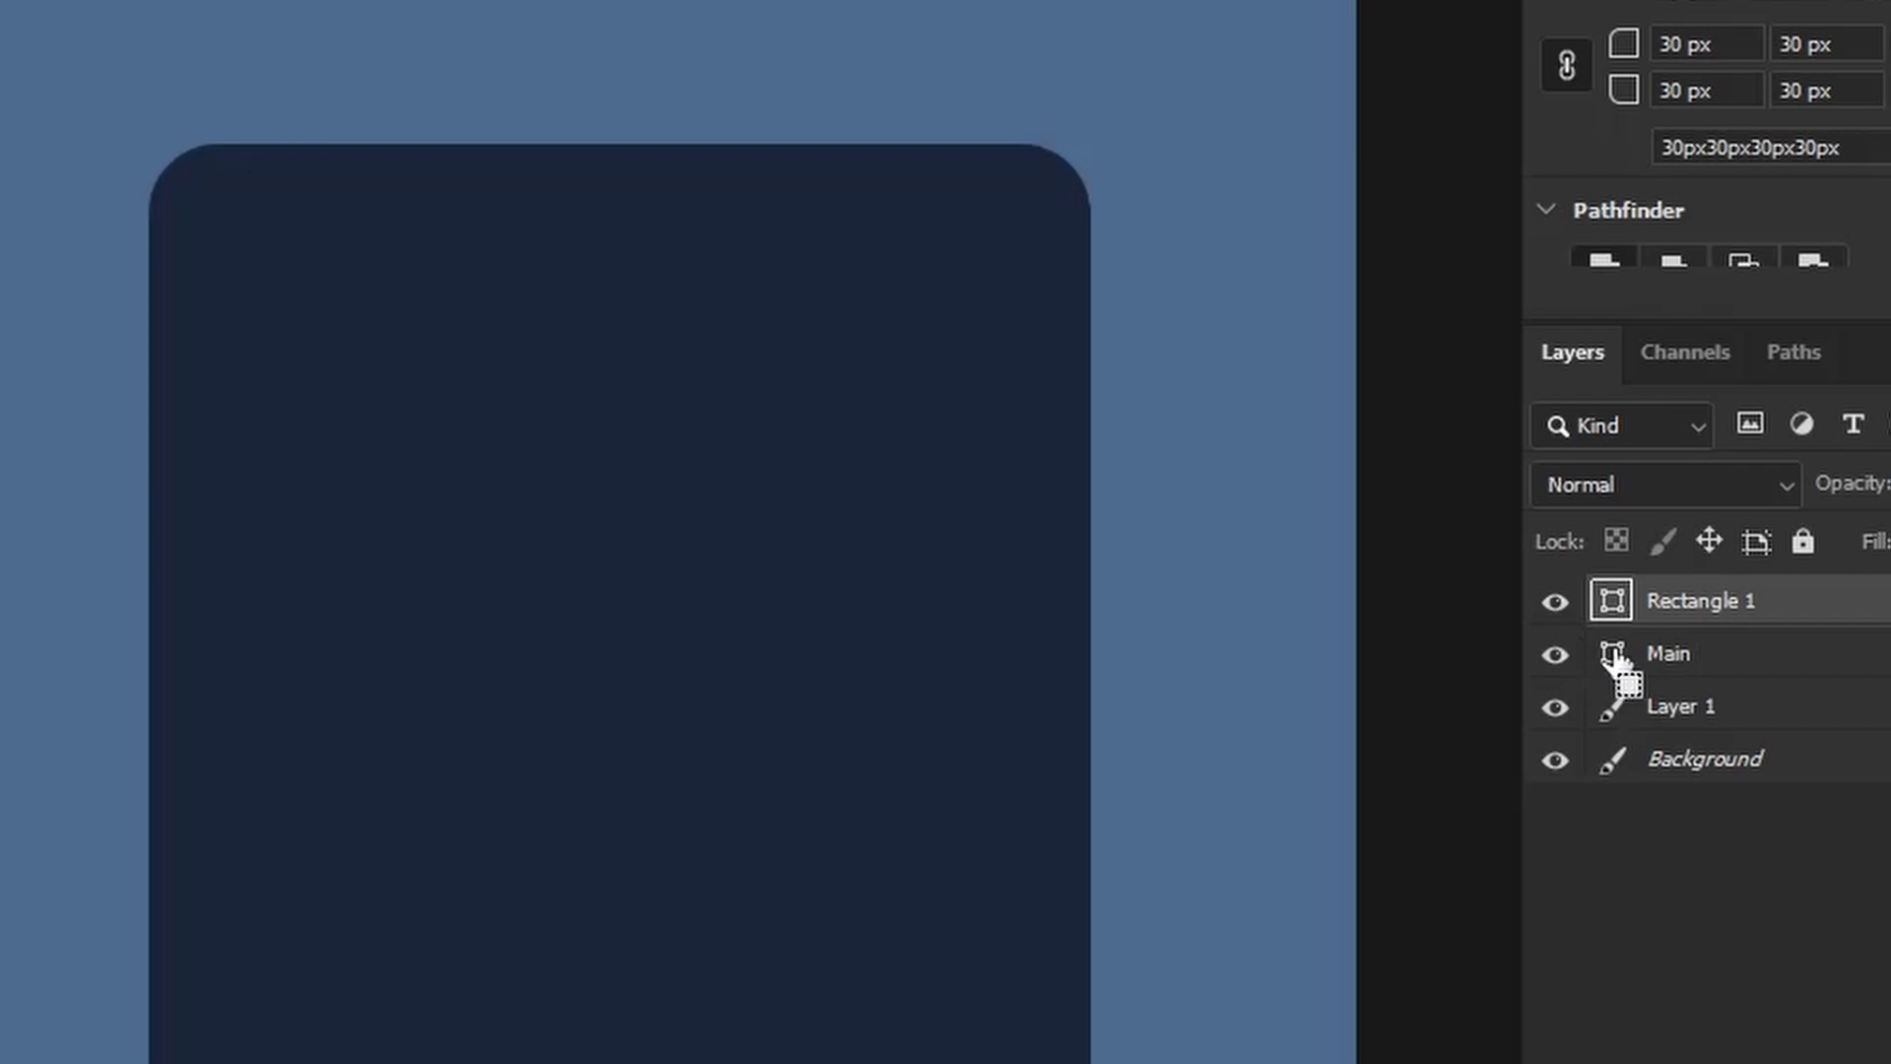
Center the white button rectangle horizontally on the Main panel using a selection of the panel's outline, and clear the selection.
{"action": "left_click", "coordinate": [1613, 665], "text": "ctrl"}
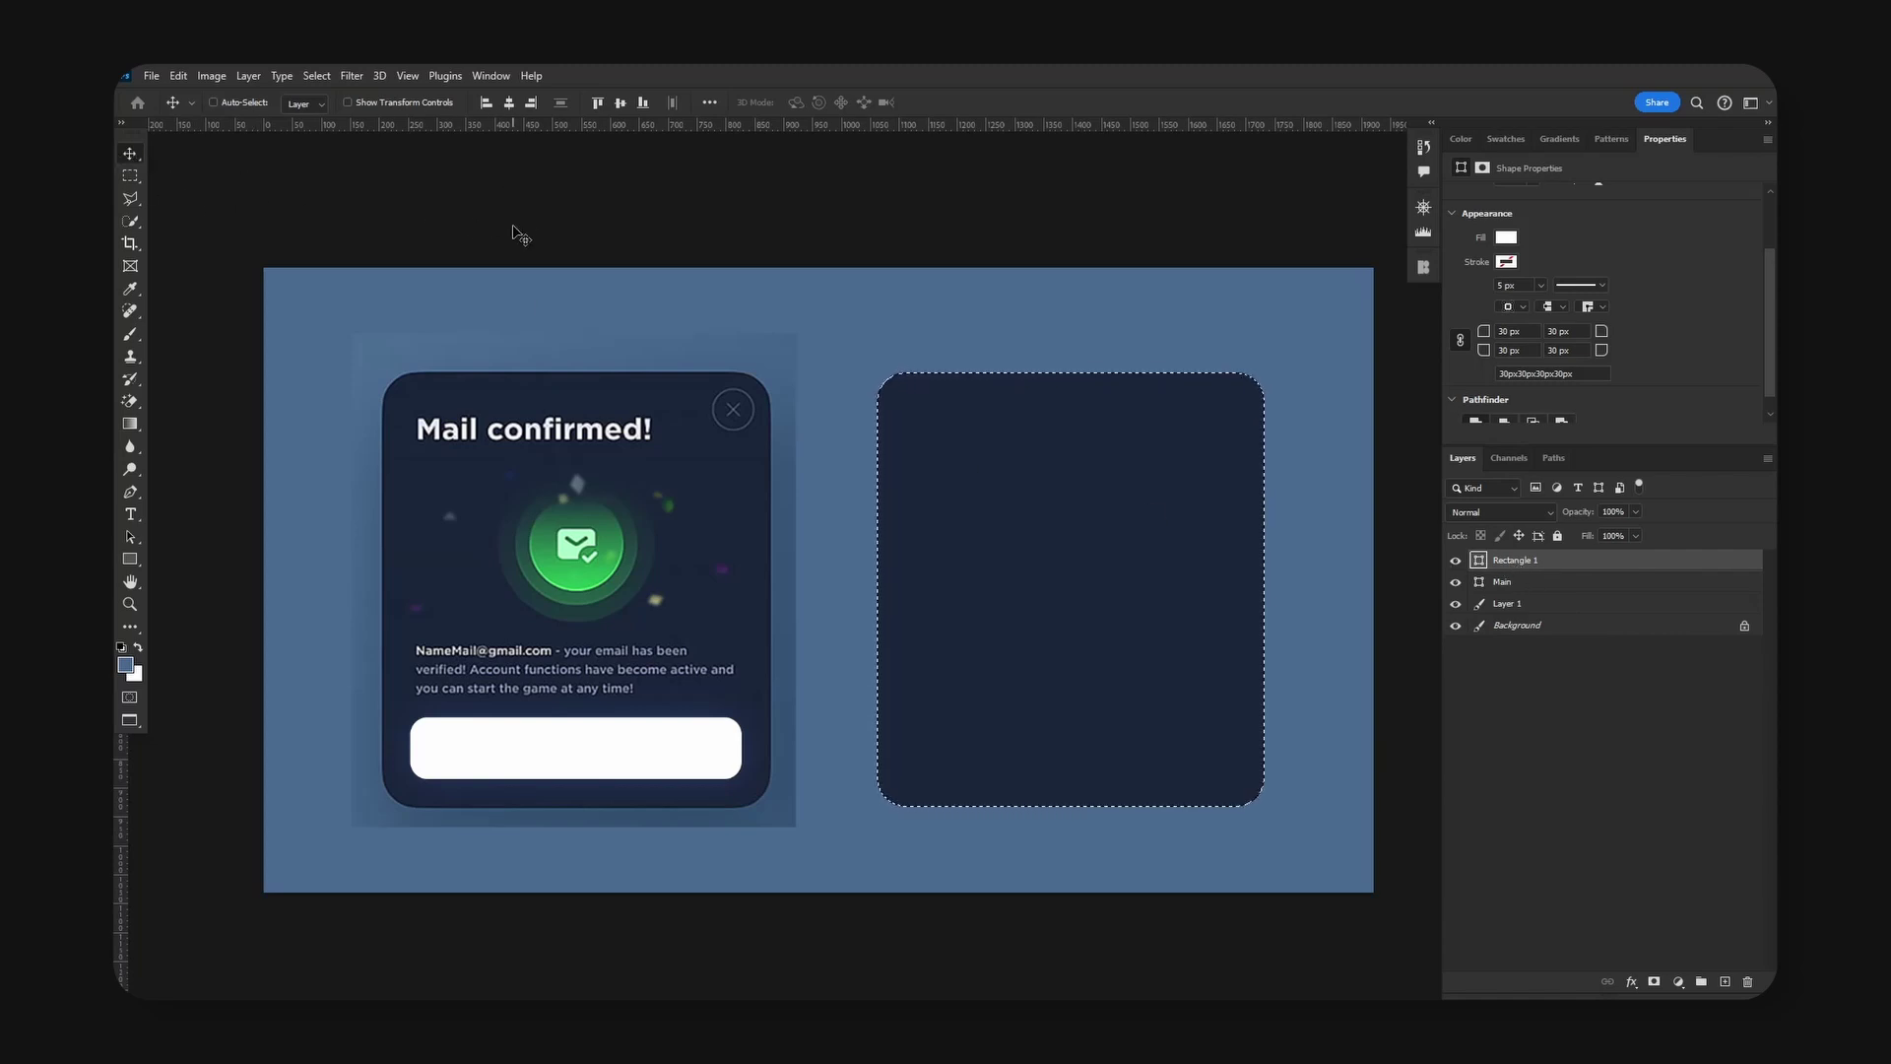
{"action": "left_click", "coordinate": [510, 102]}
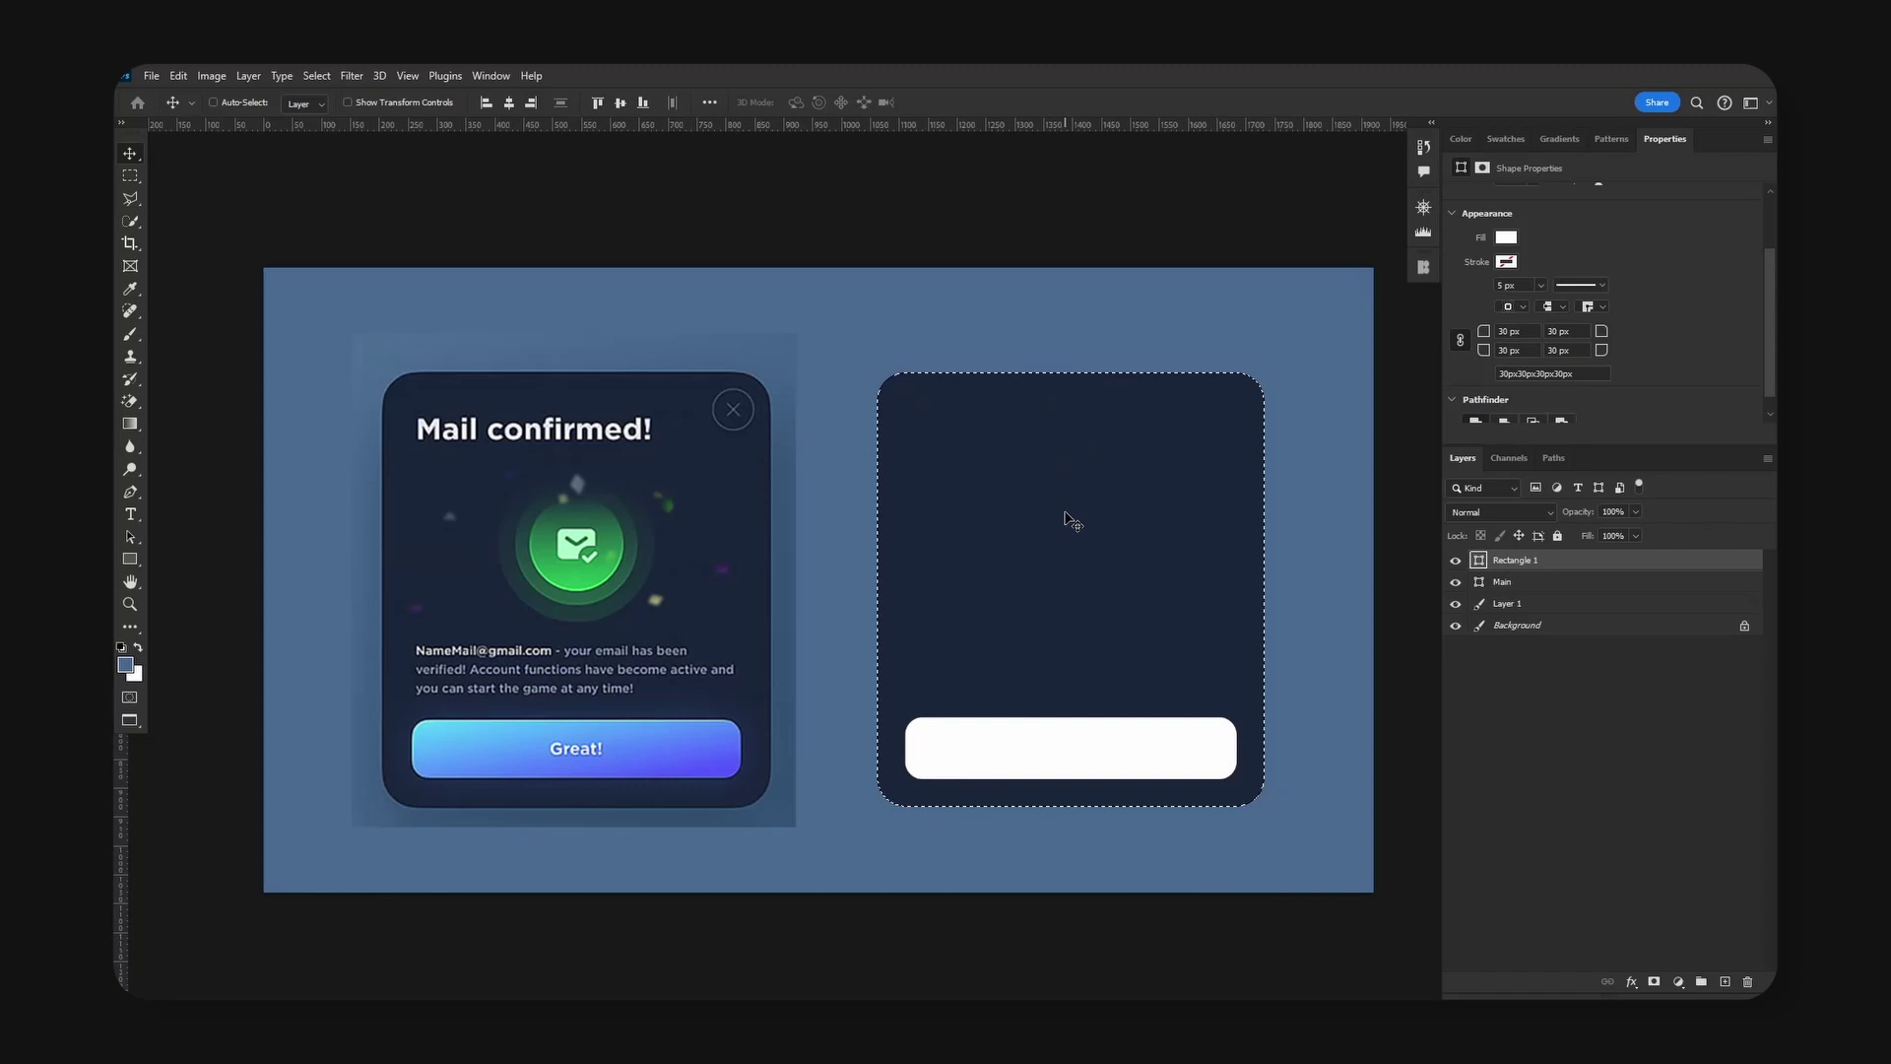
{"action": "left_click", "coordinate": [319, 79]}
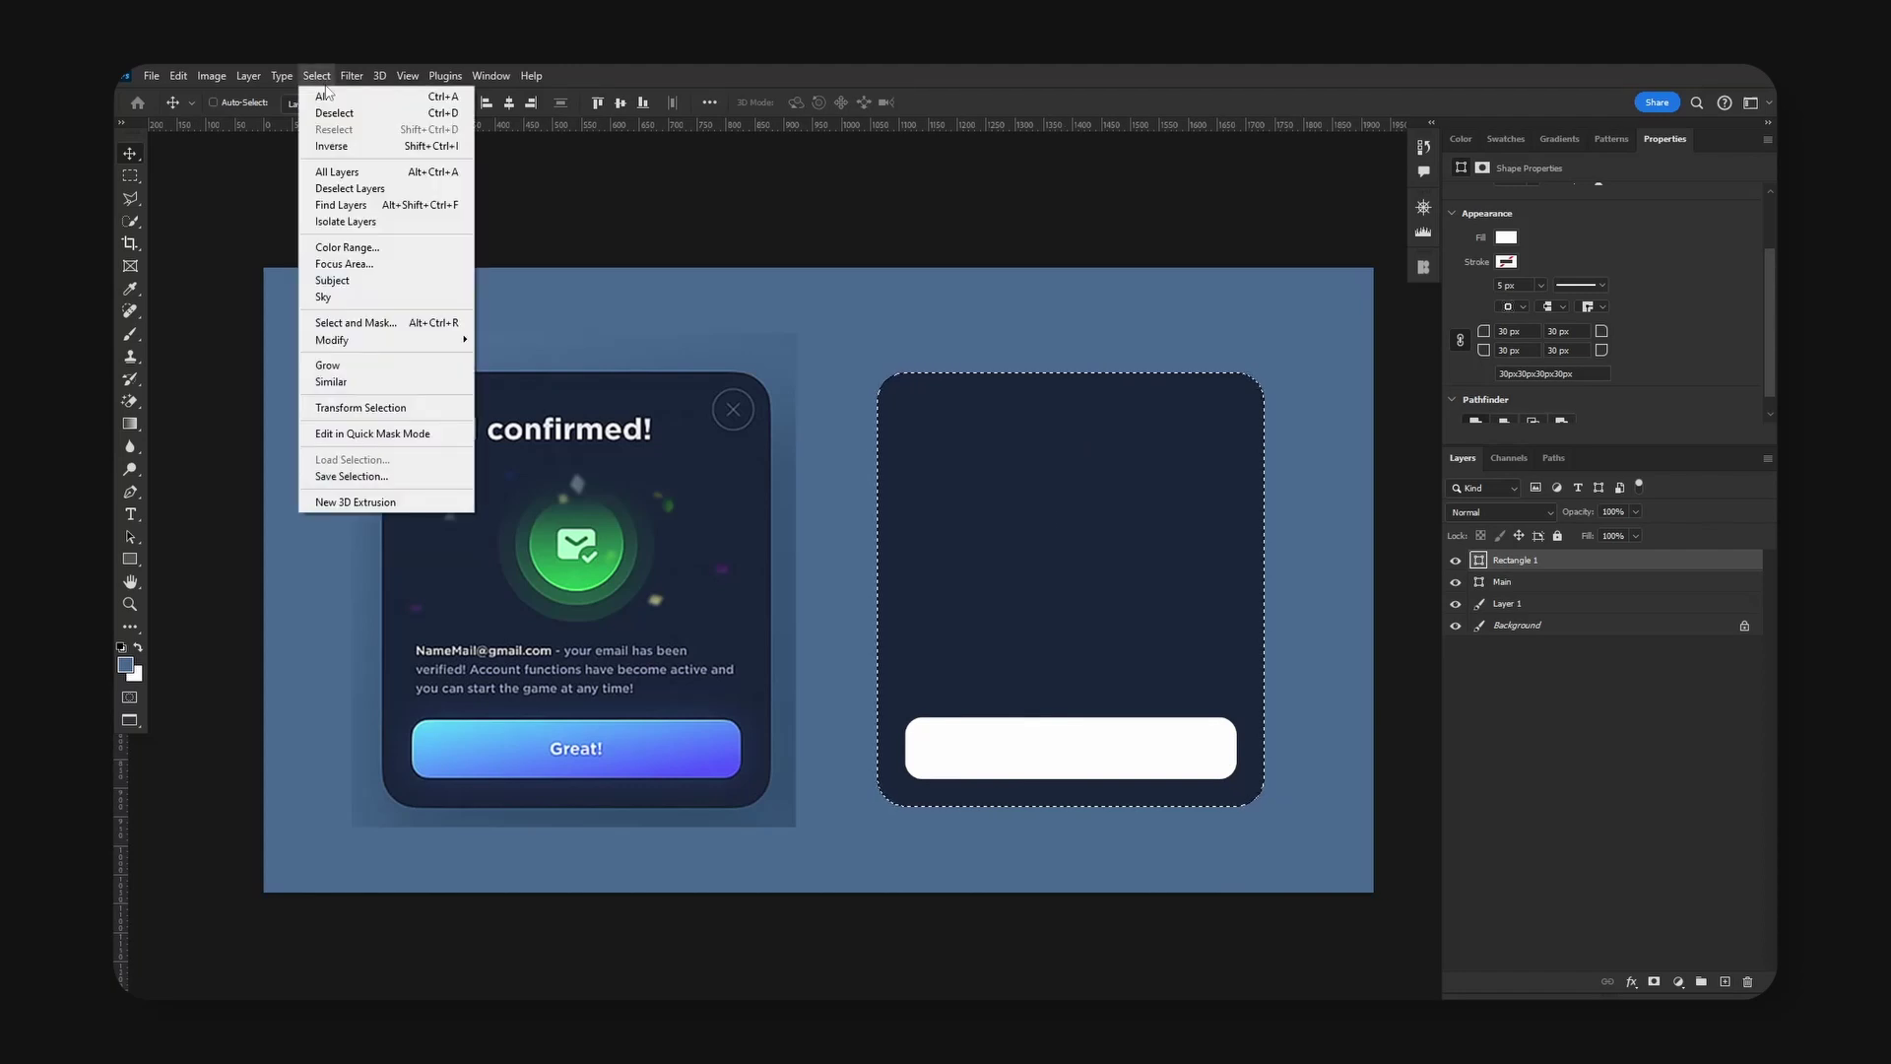
{"action": "left_click", "coordinate": [335, 112]}
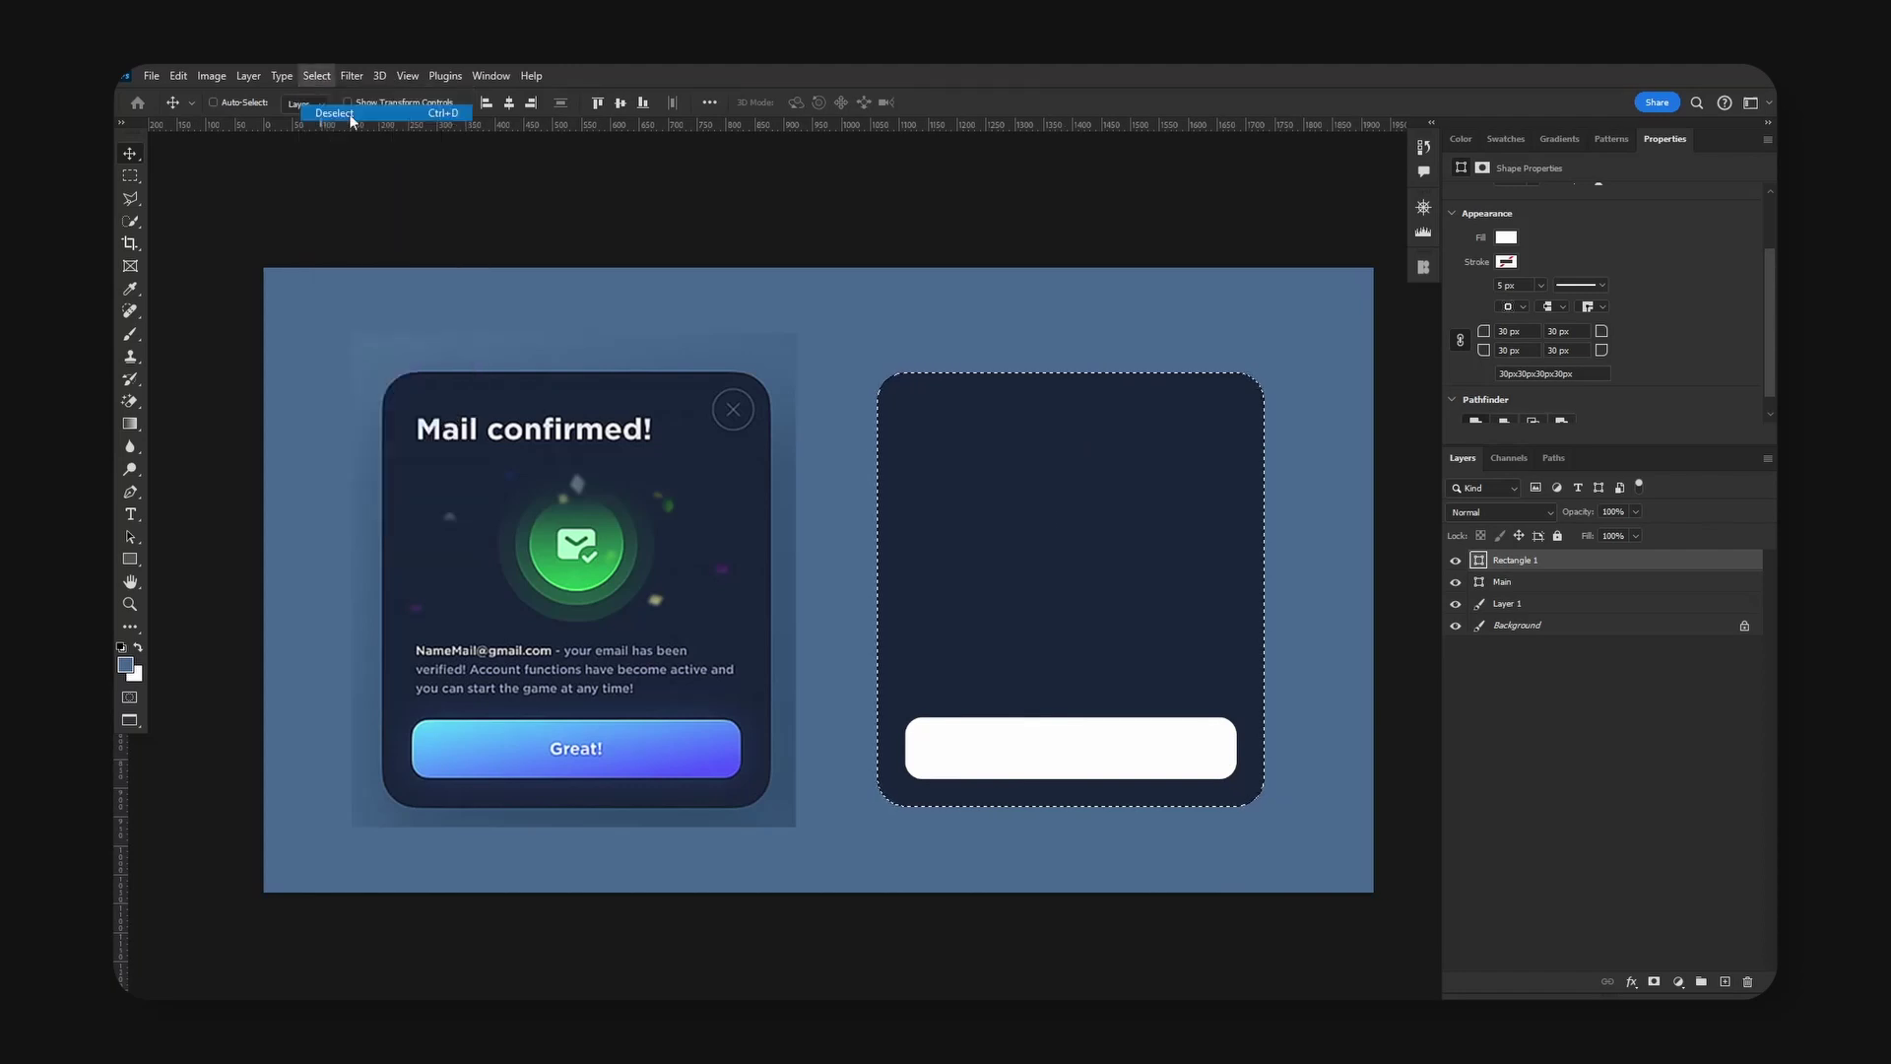
Open the blending options of the button rectangle's layer and enable a Gradient Overlay.
{"action": "right_click", "coordinate": [1570, 566]}
{"action": "left_click", "coordinate": [1338, 476]}
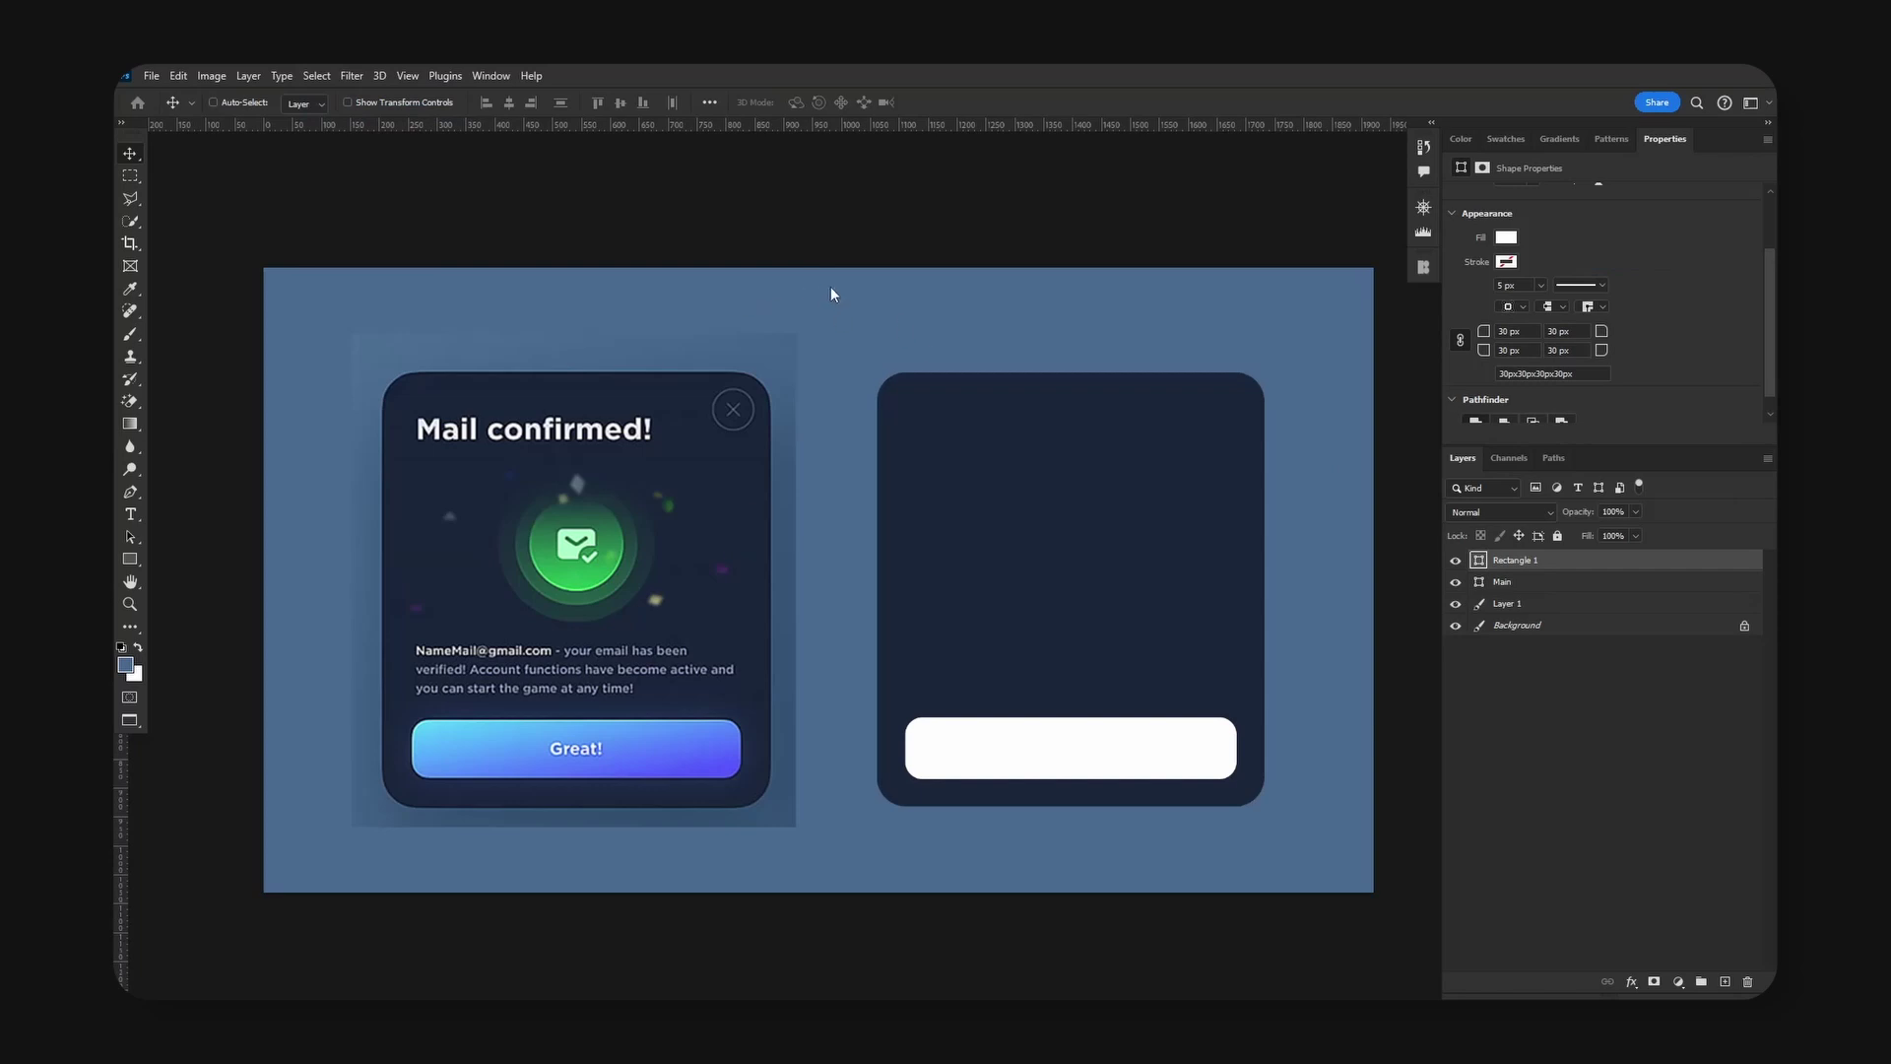
{"action": "left_click_drag", "start_coordinate": [1284, 343], "coordinate": [1290, 240]}
{"action": "left_click", "coordinate": [1162, 564]}
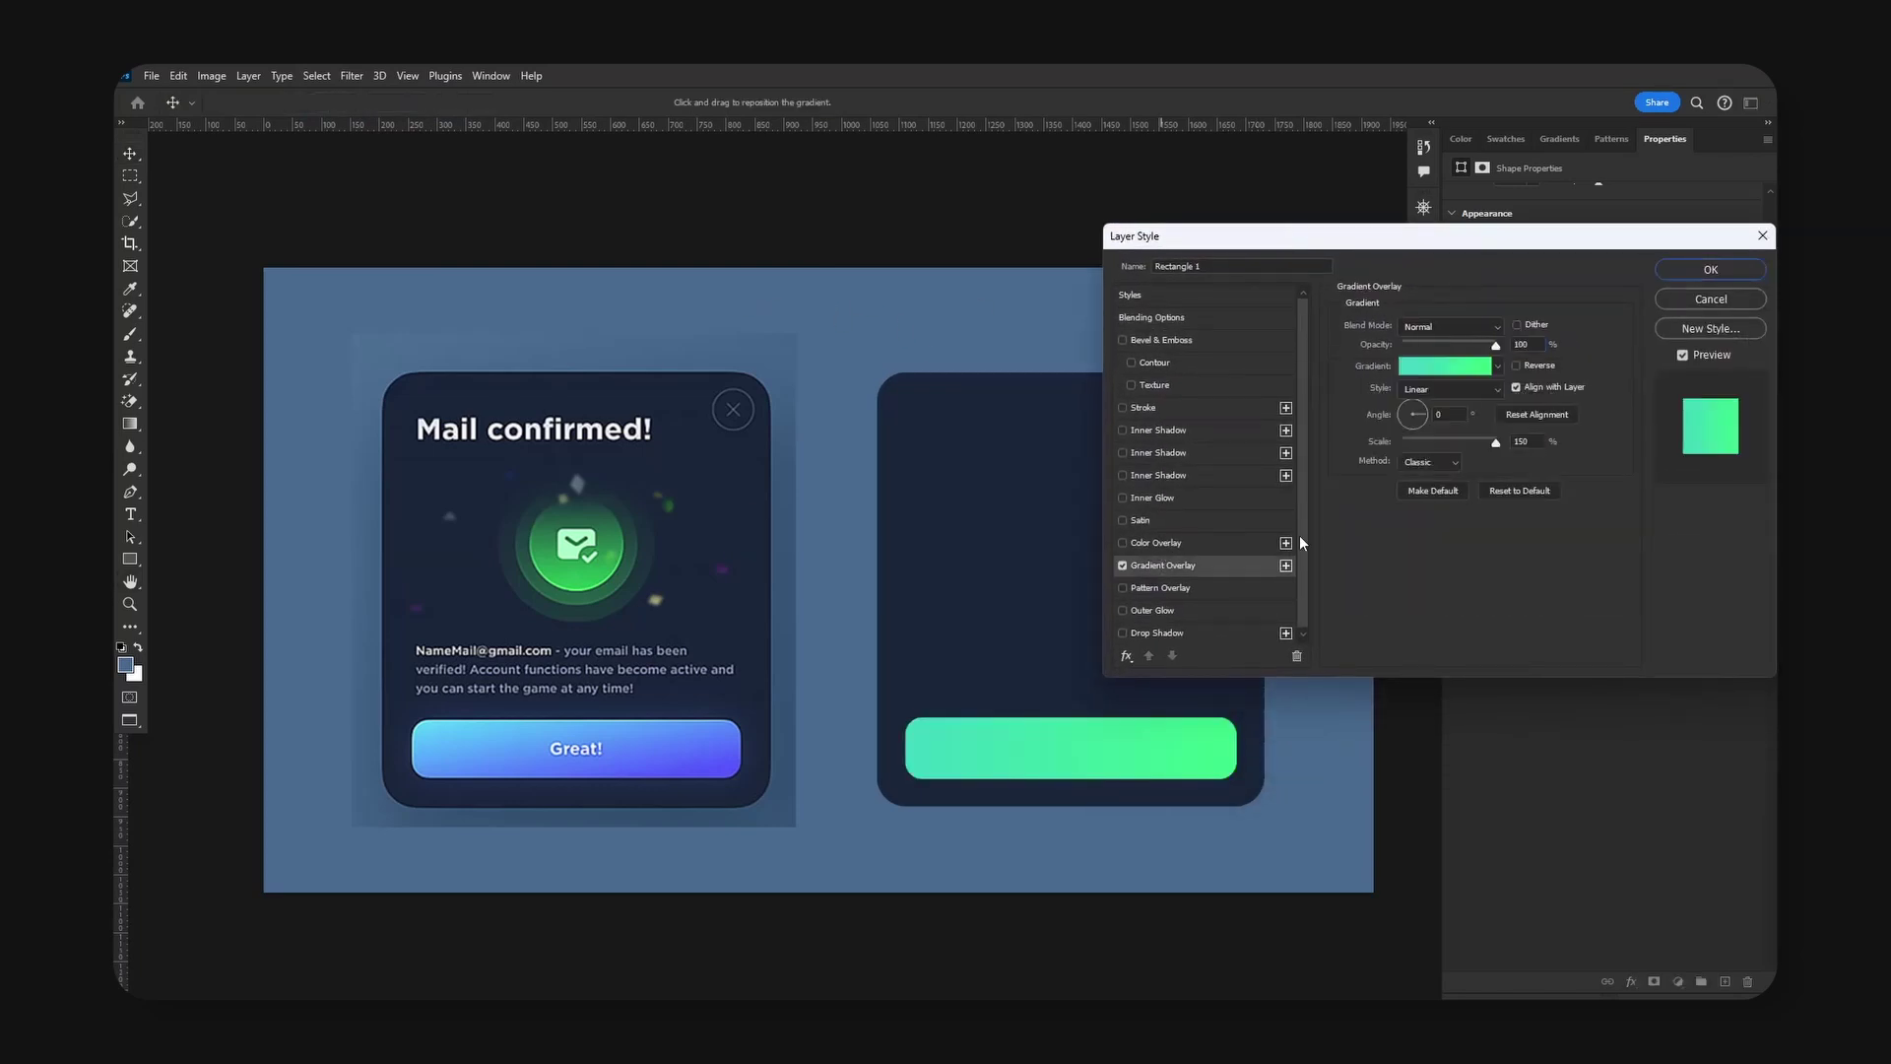
Set the overlay's gradient stops to the purple and cyan sampled from the reference Great! button, and set the angle to 100°.
{"action": "left_click", "coordinate": [1477, 363]}
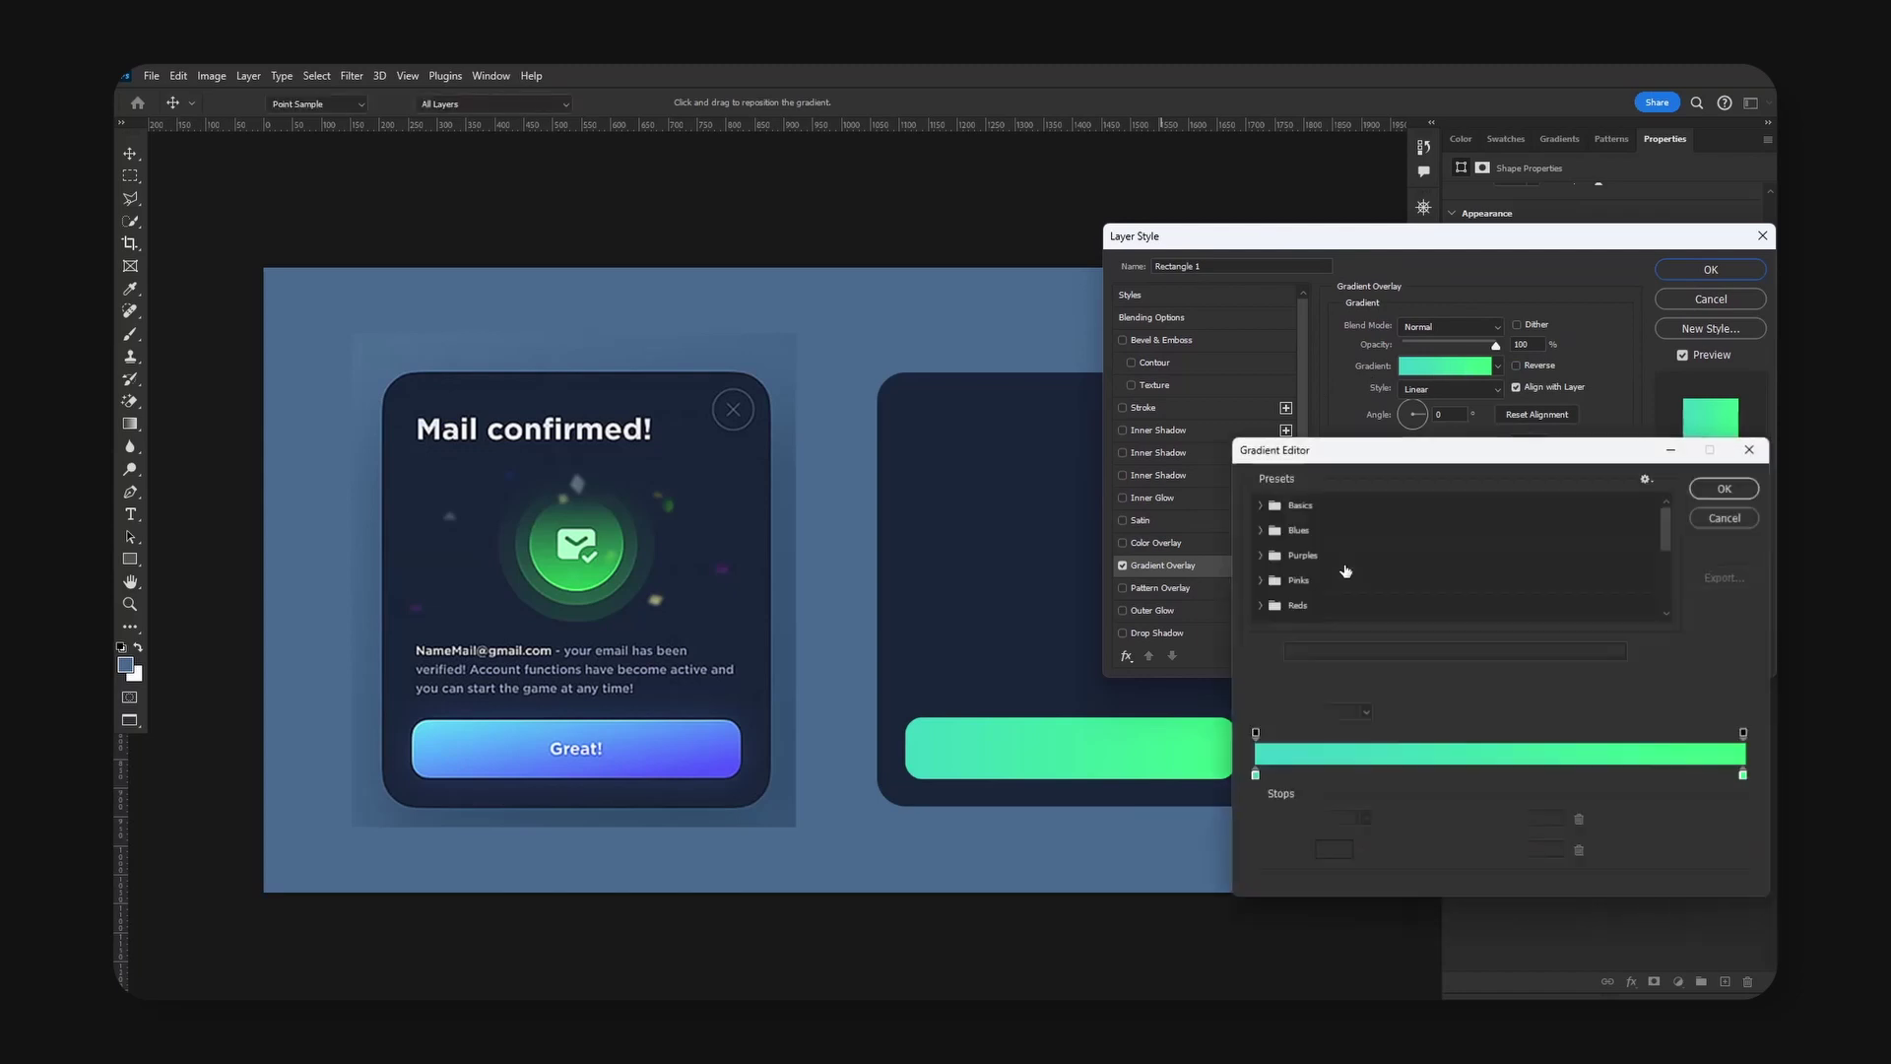
{"action": "double_click", "coordinate": [1255, 774]}
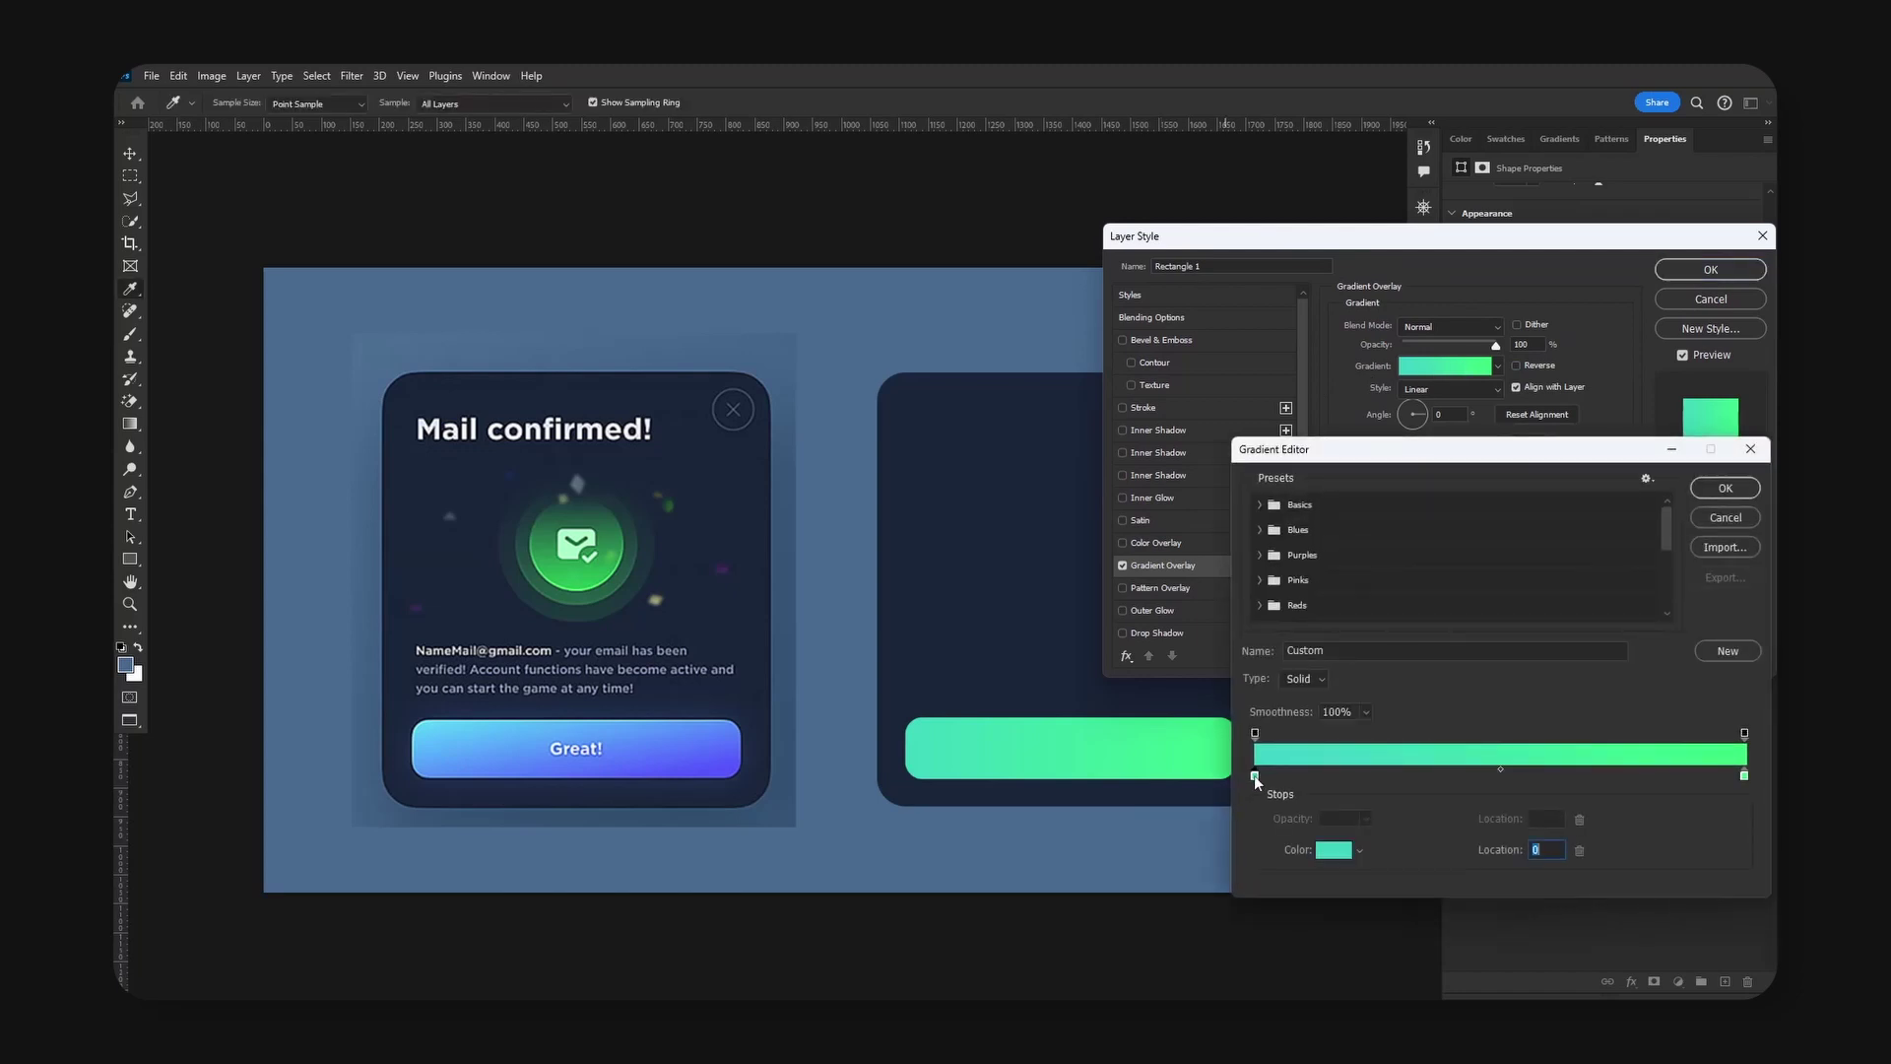
{"action": "left_click", "coordinate": [709, 761]}
{"action": "left_click", "coordinate": [1308, 441]}
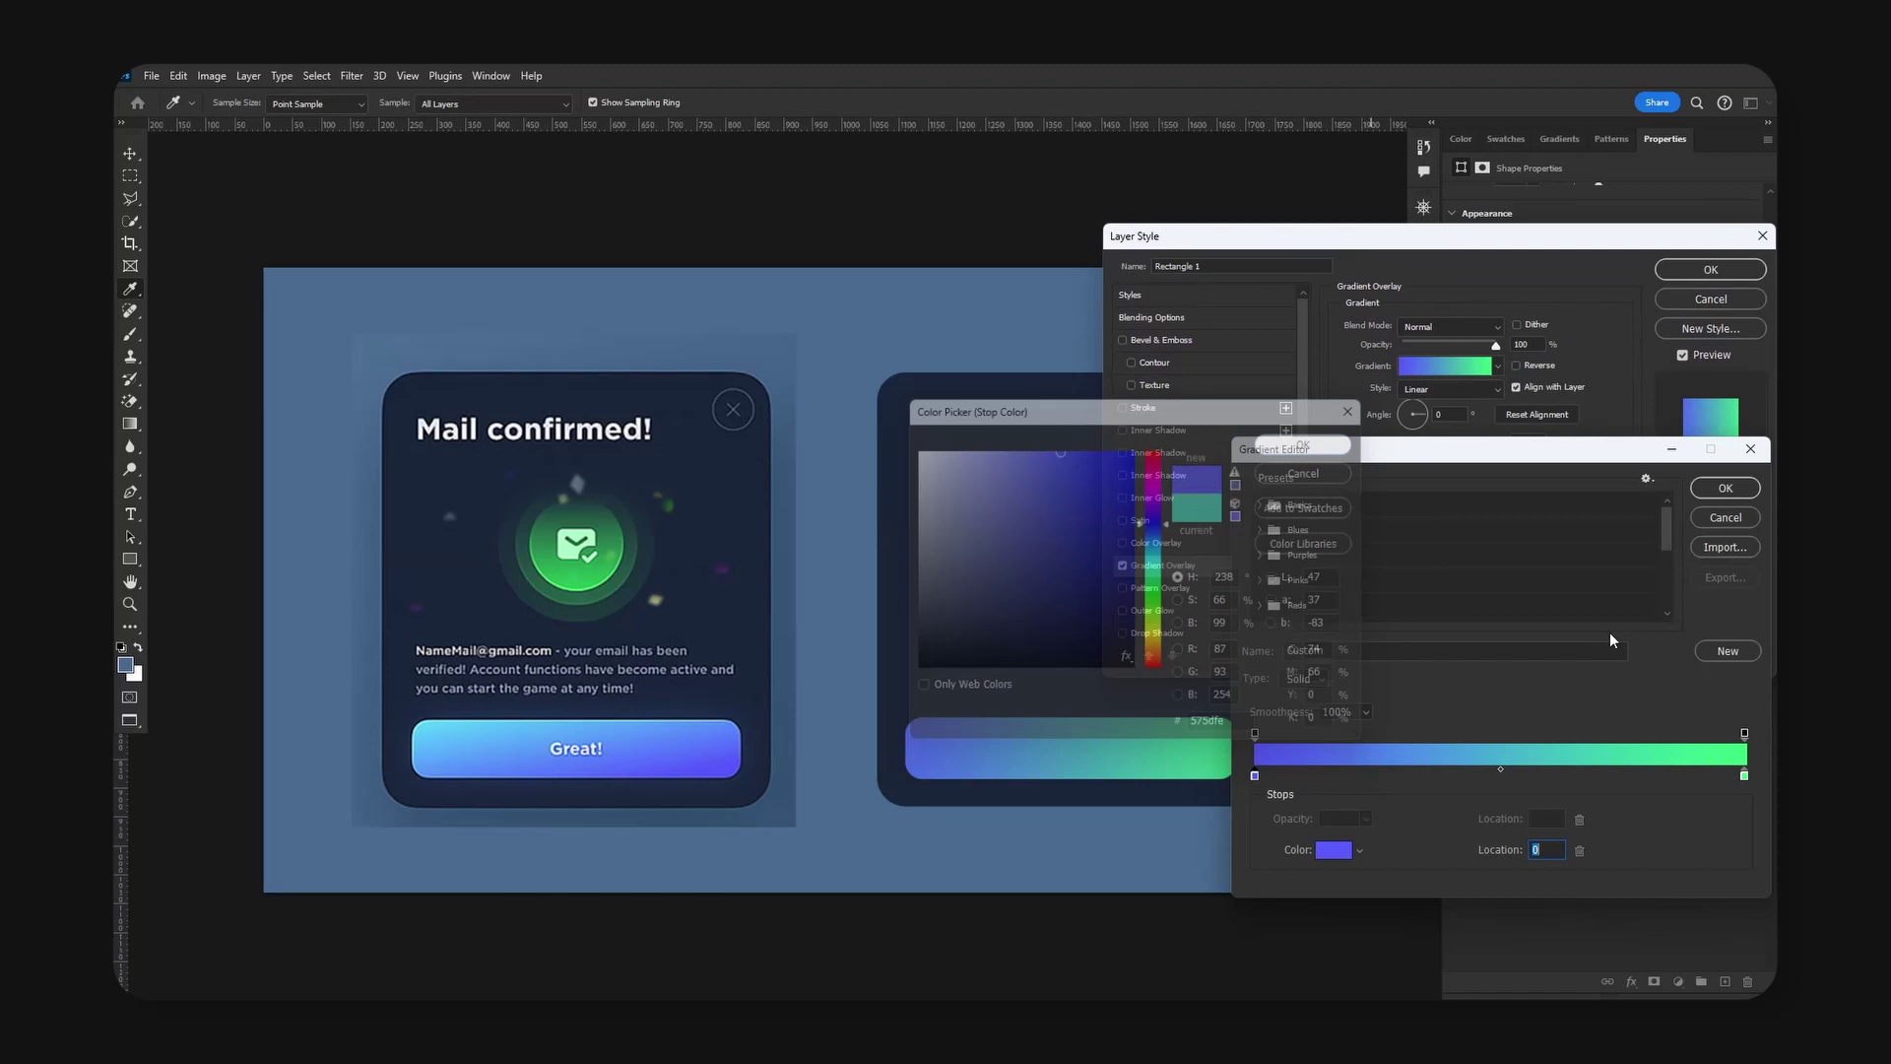
{"action": "double_click", "coordinate": [1744, 775]}
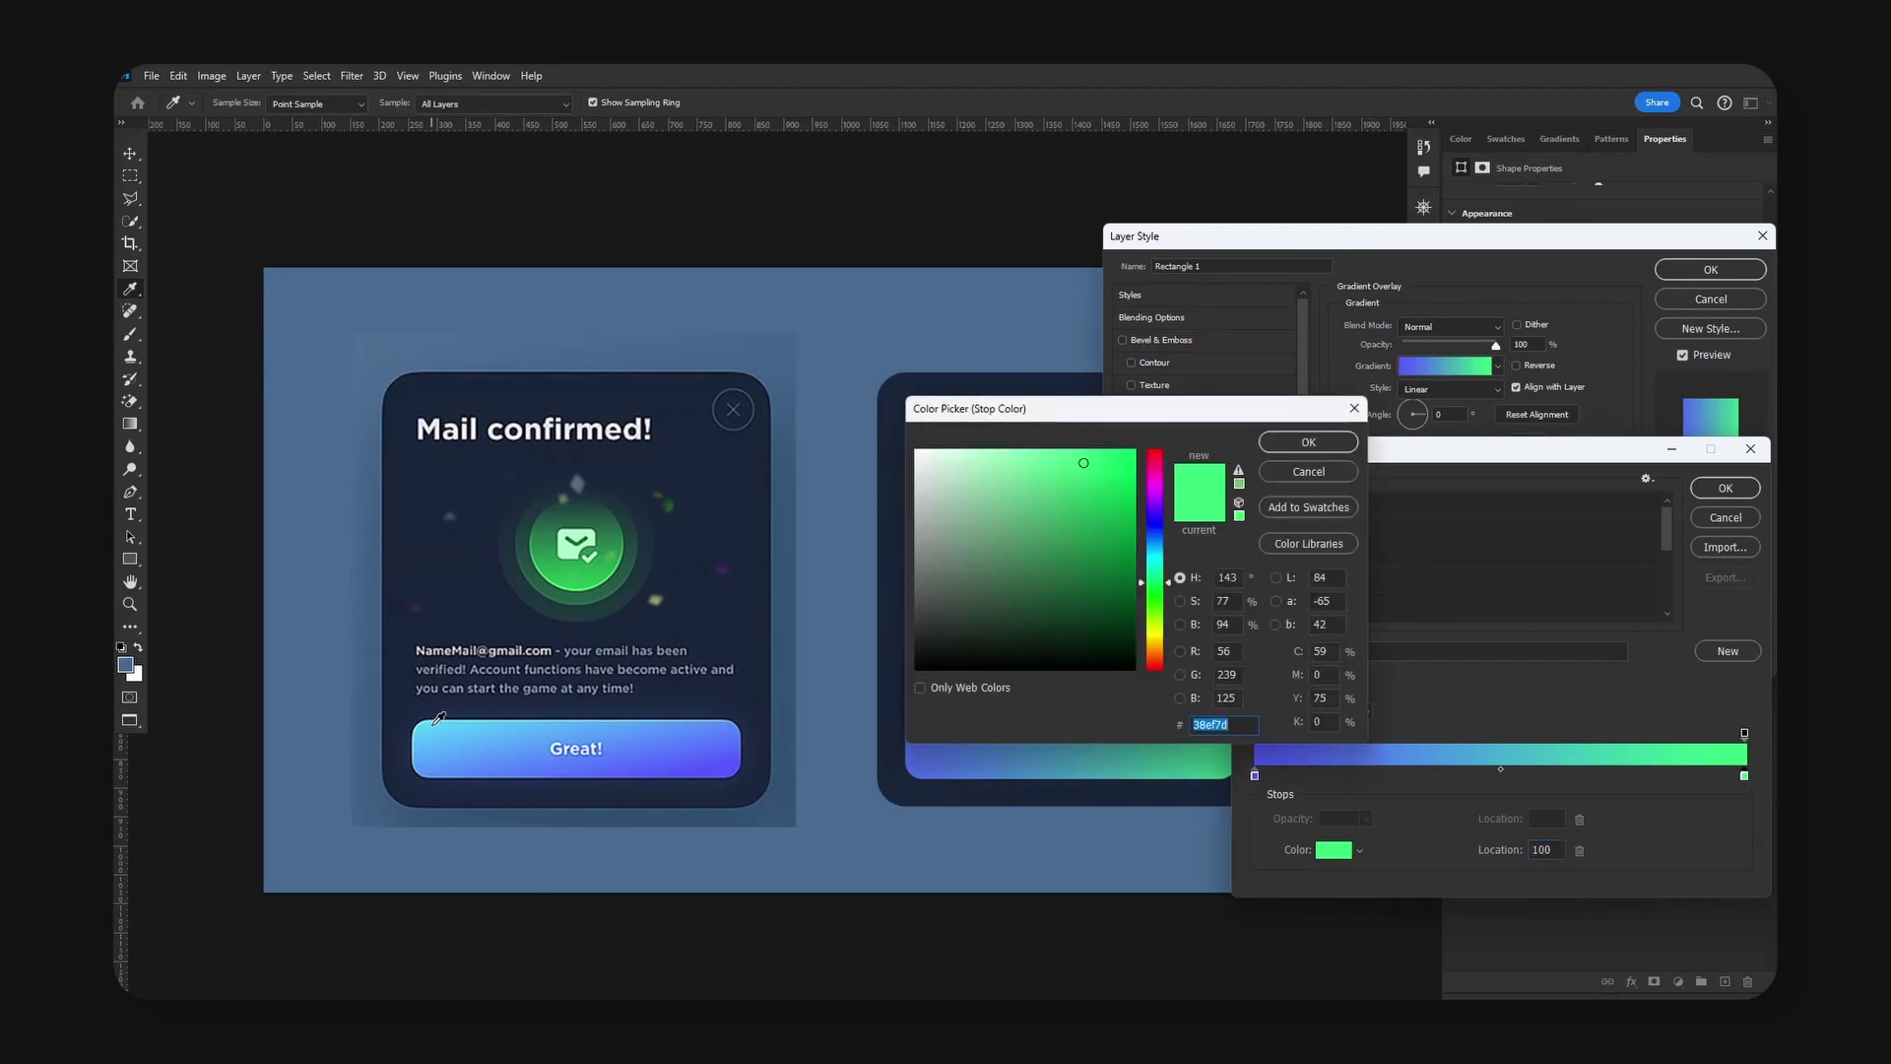
{"action": "left_click", "coordinate": [445, 723]}
{"action": "left_click", "coordinate": [1274, 451]}
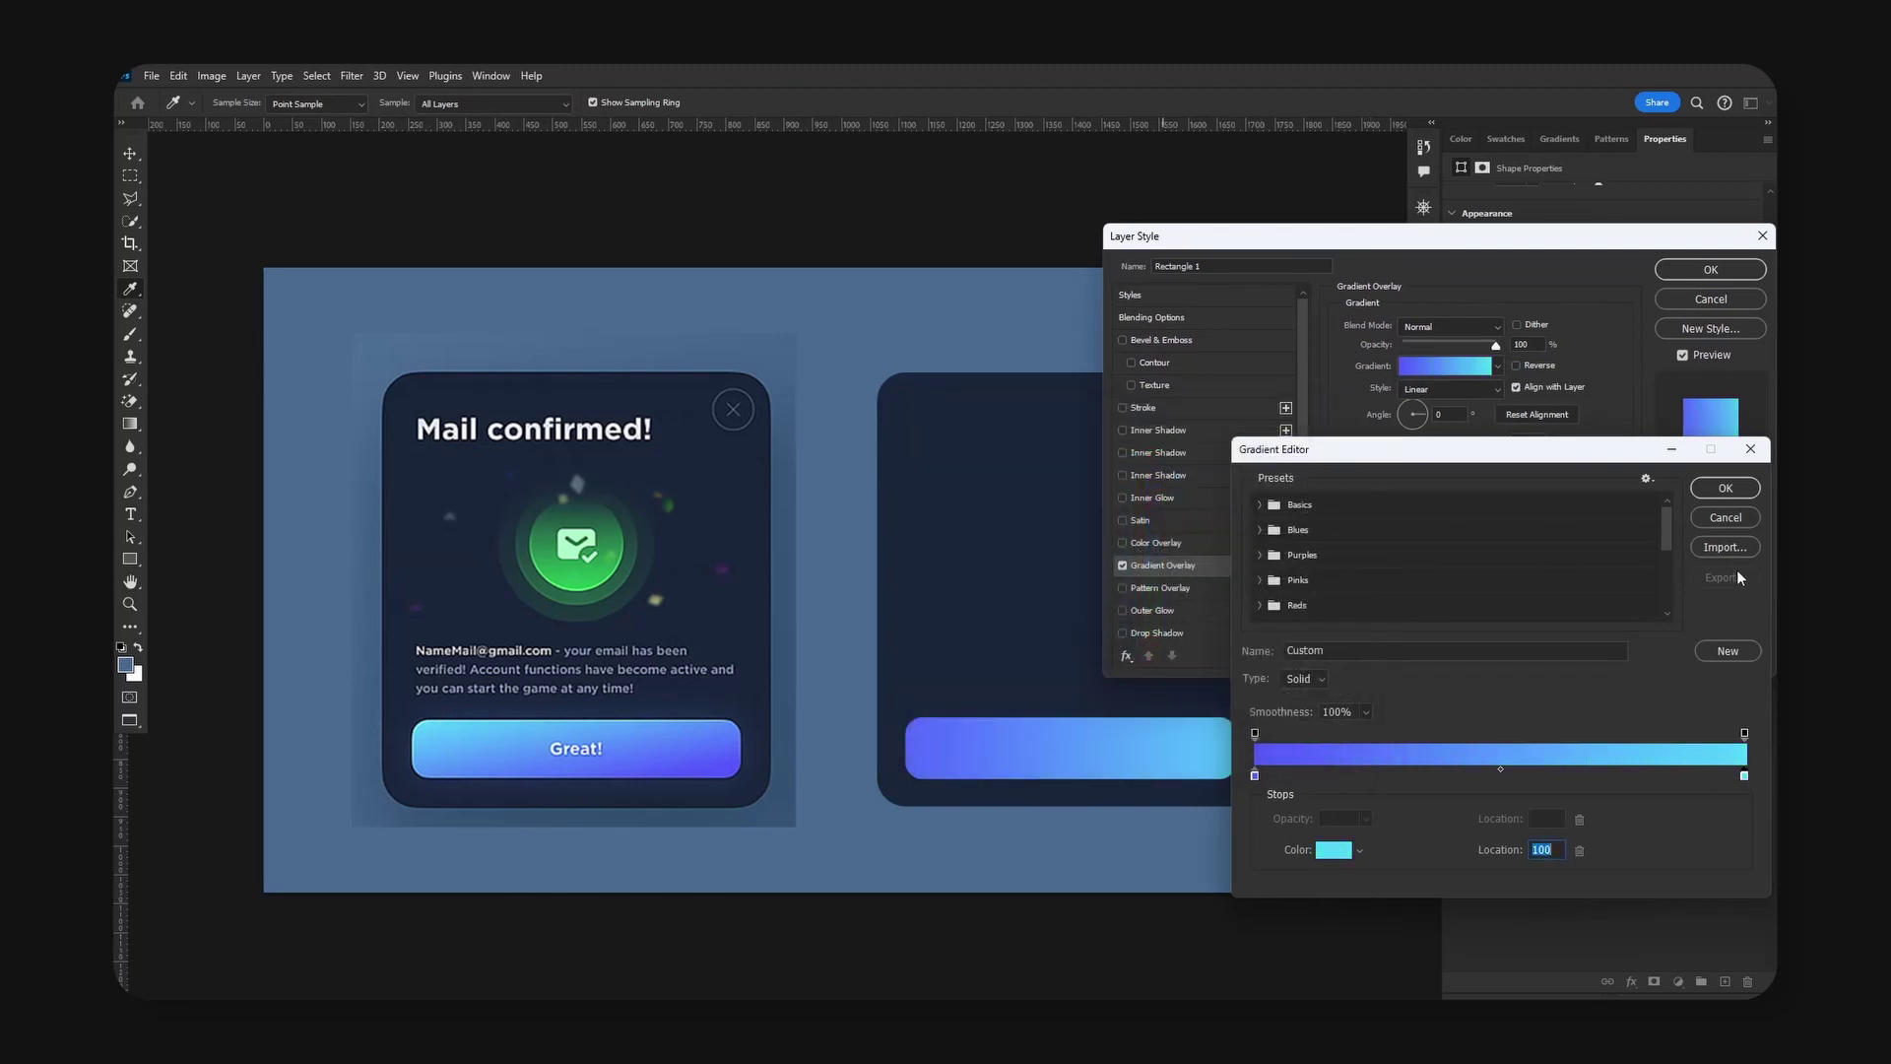
{"action": "left_click", "coordinate": [1724, 487]}
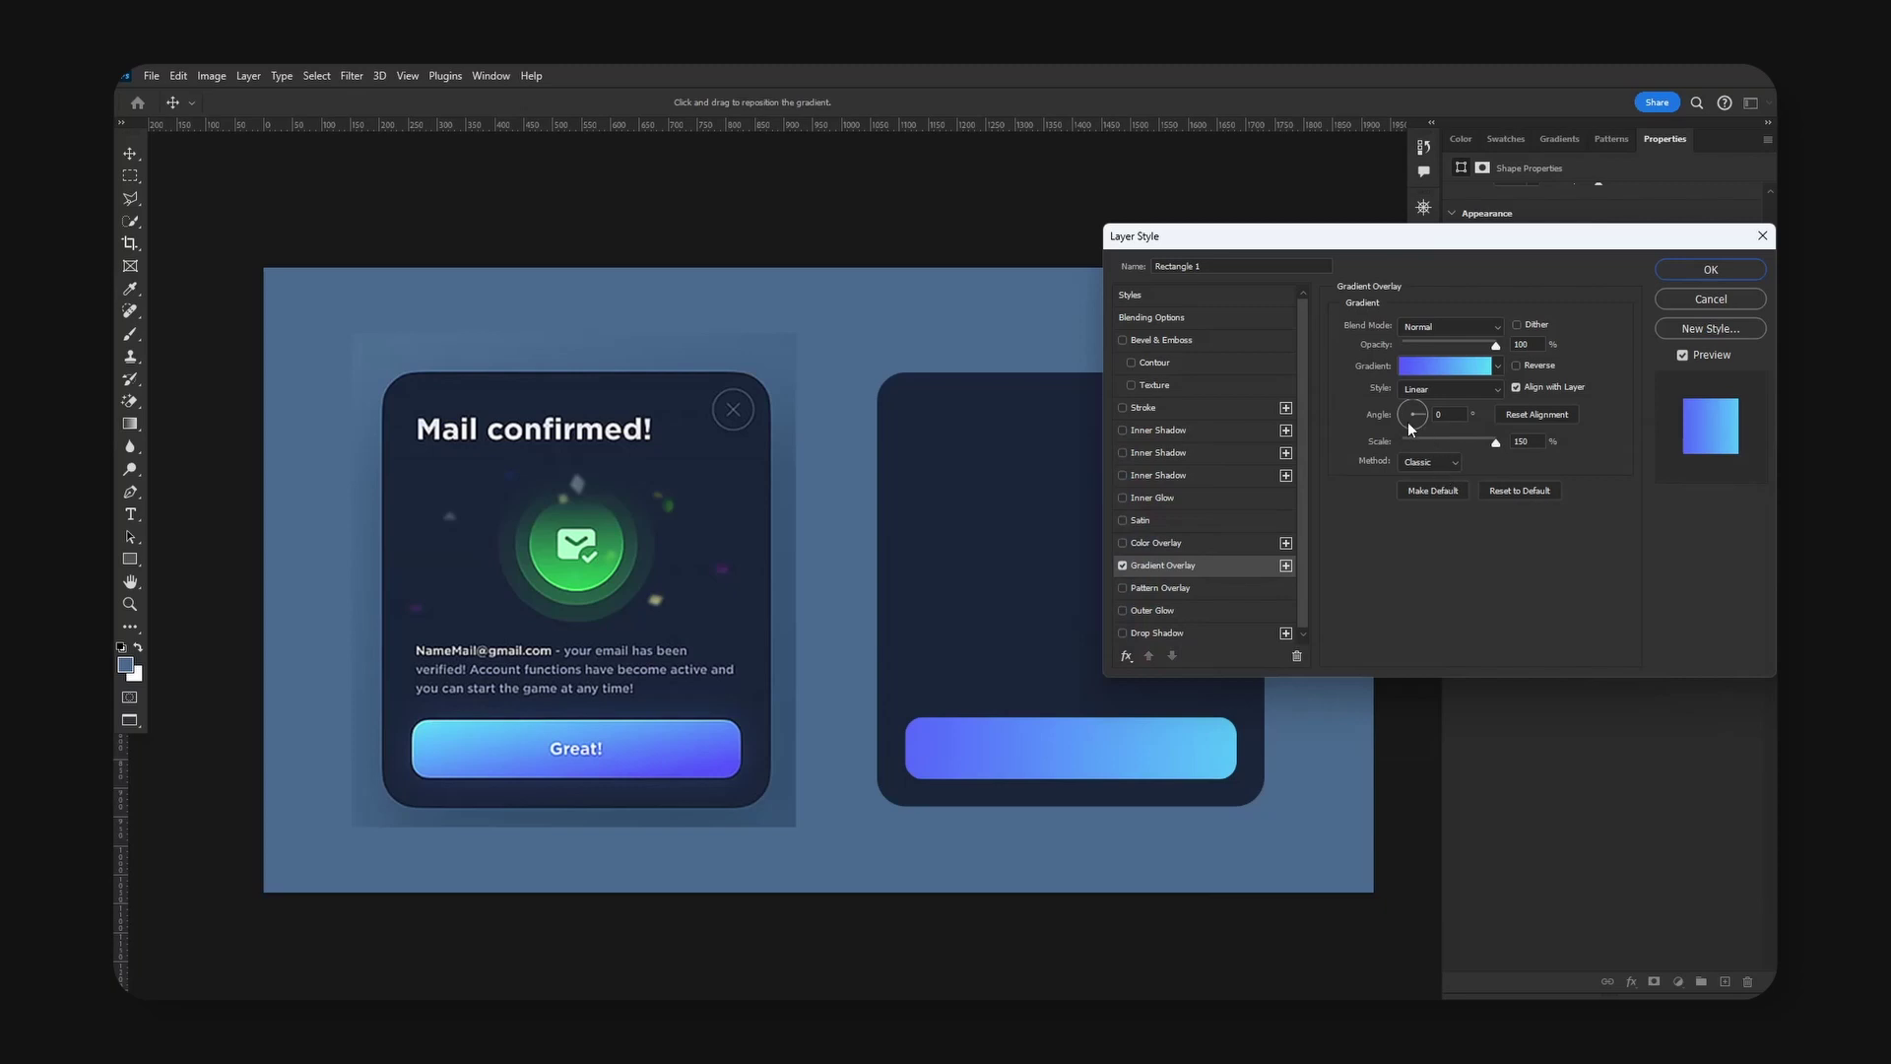
{"action": "left_click", "coordinate": [1412, 414]}
{"action": "left_click_drag", "start_coordinate": [1408, 411], "coordinate": [1487, 444]}
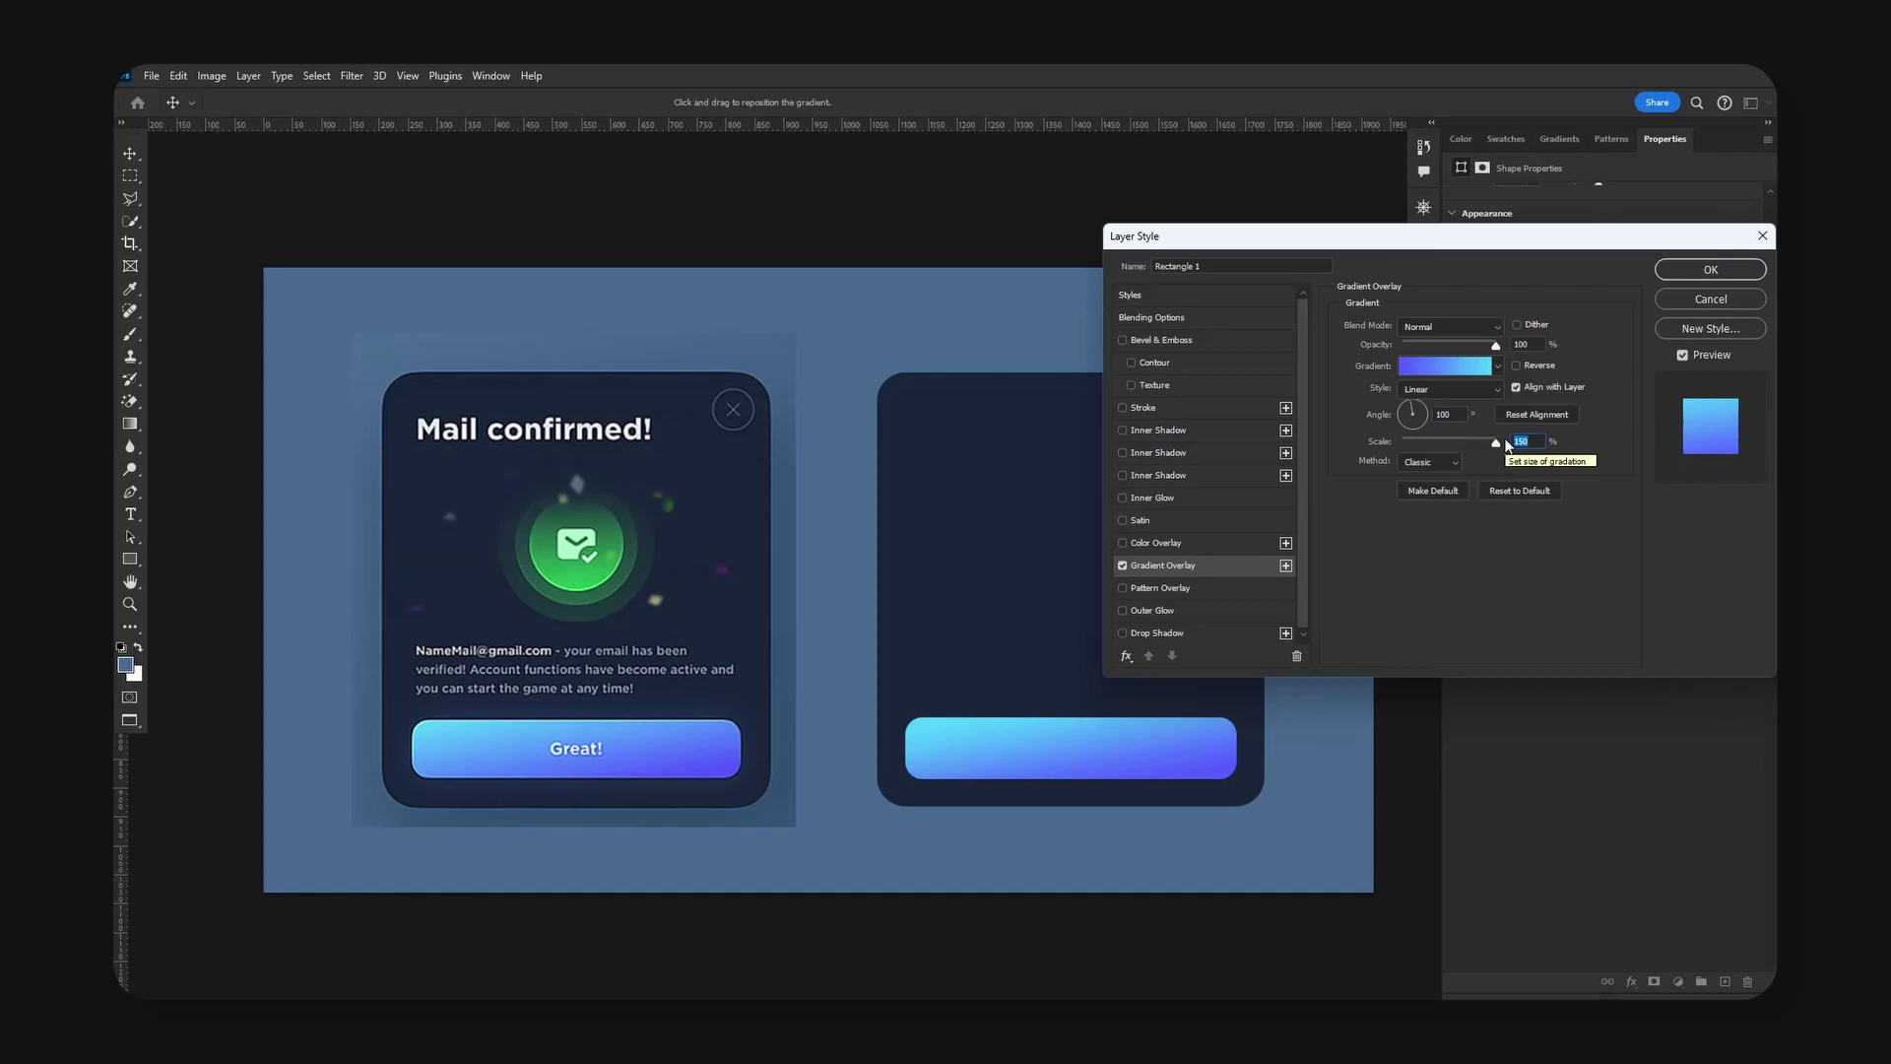
Add a white Overlay inner shadow to the button with 20% opacity, 0 px distance, 100% choke and 2 px size.
{"action": "left_click", "coordinate": [1166, 431]}
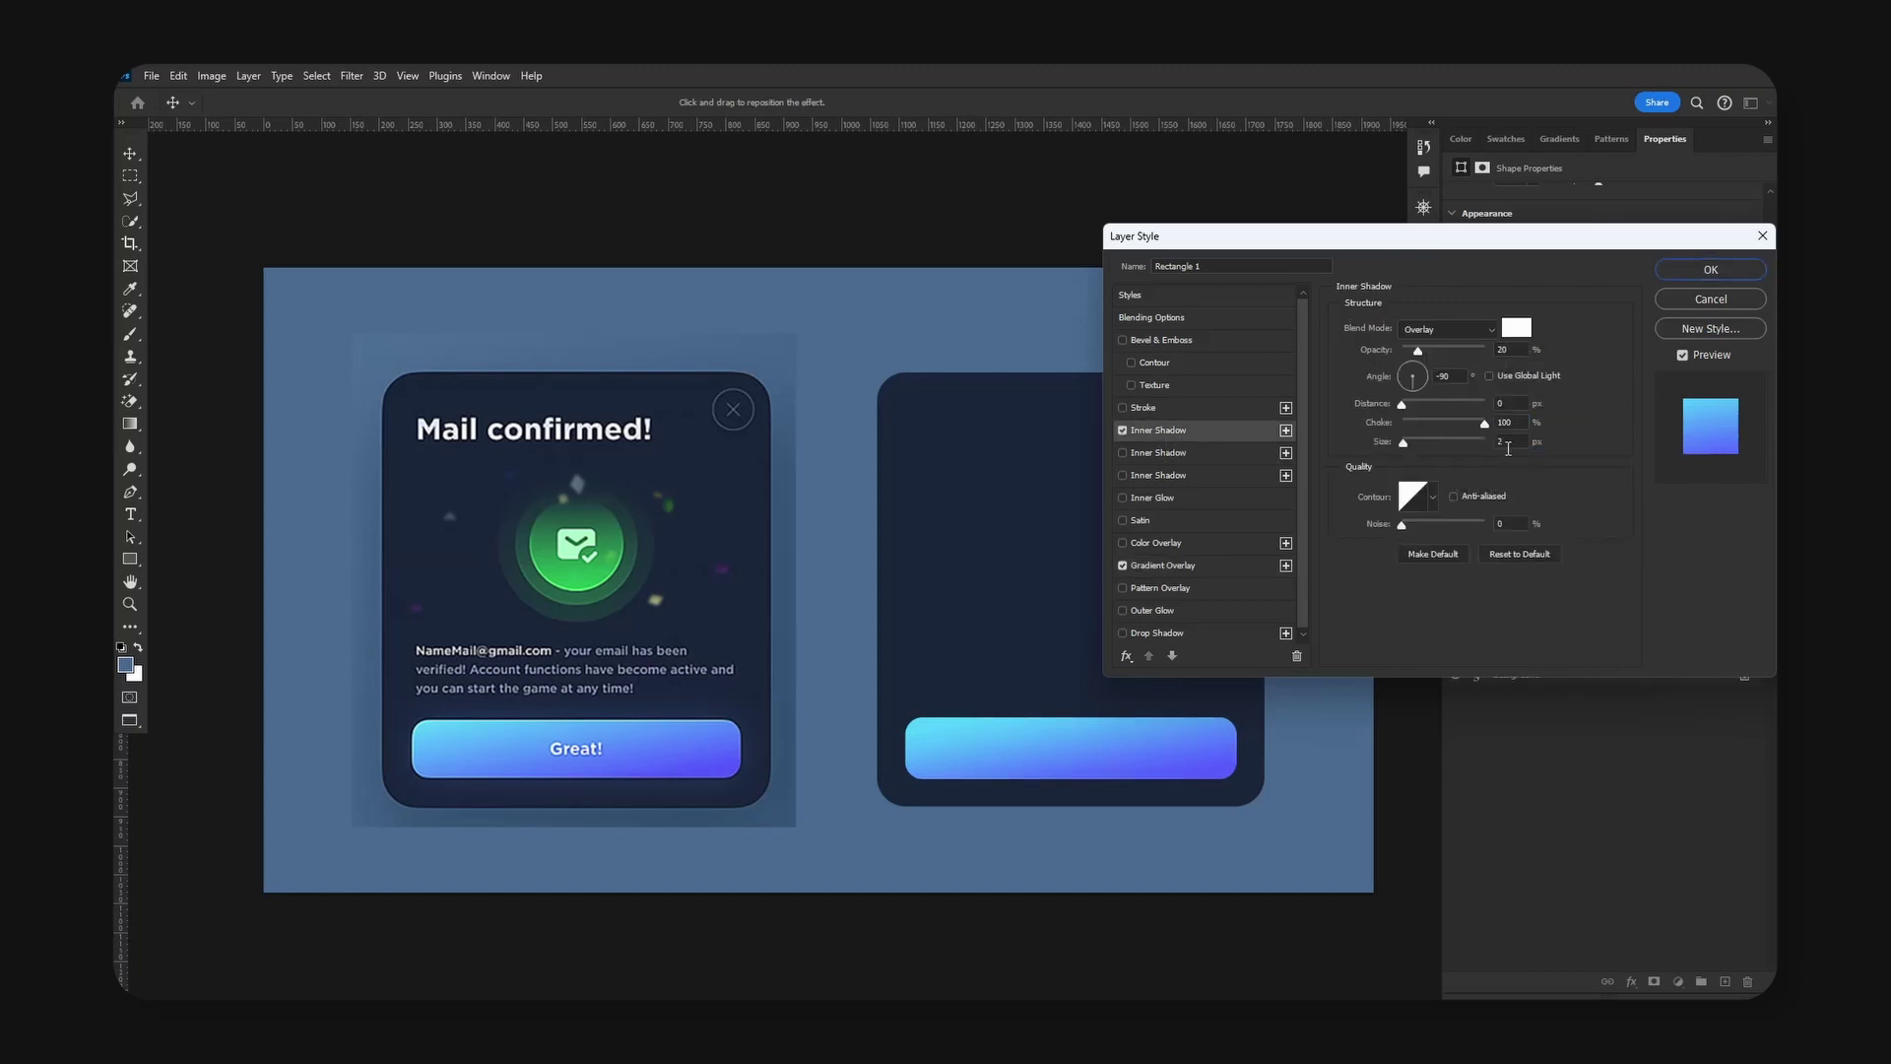
{"action": "left_click_drag", "start_coordinate": [1422, 350], "coordinate": [1487, 349]}
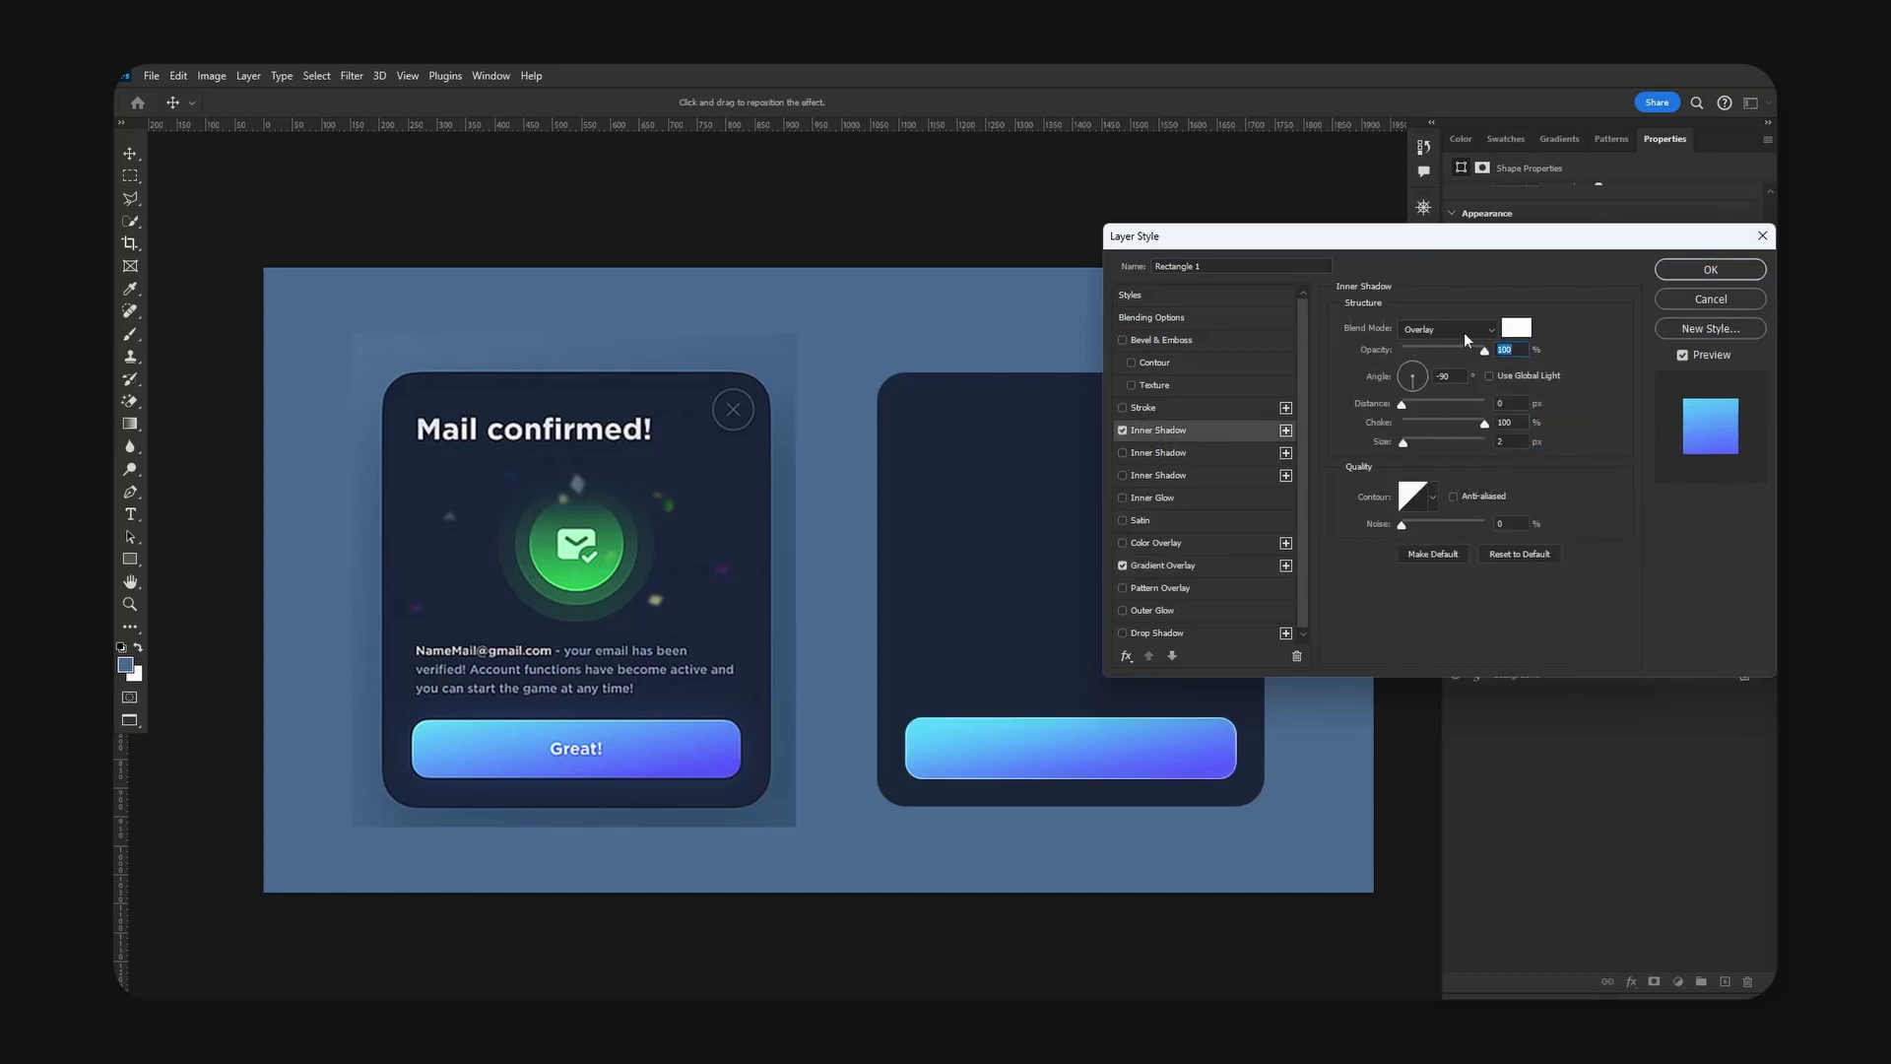
{"action": "left_click_drag", "start_coordinate": [1403, 441], "coordinate": [1404, 439]}
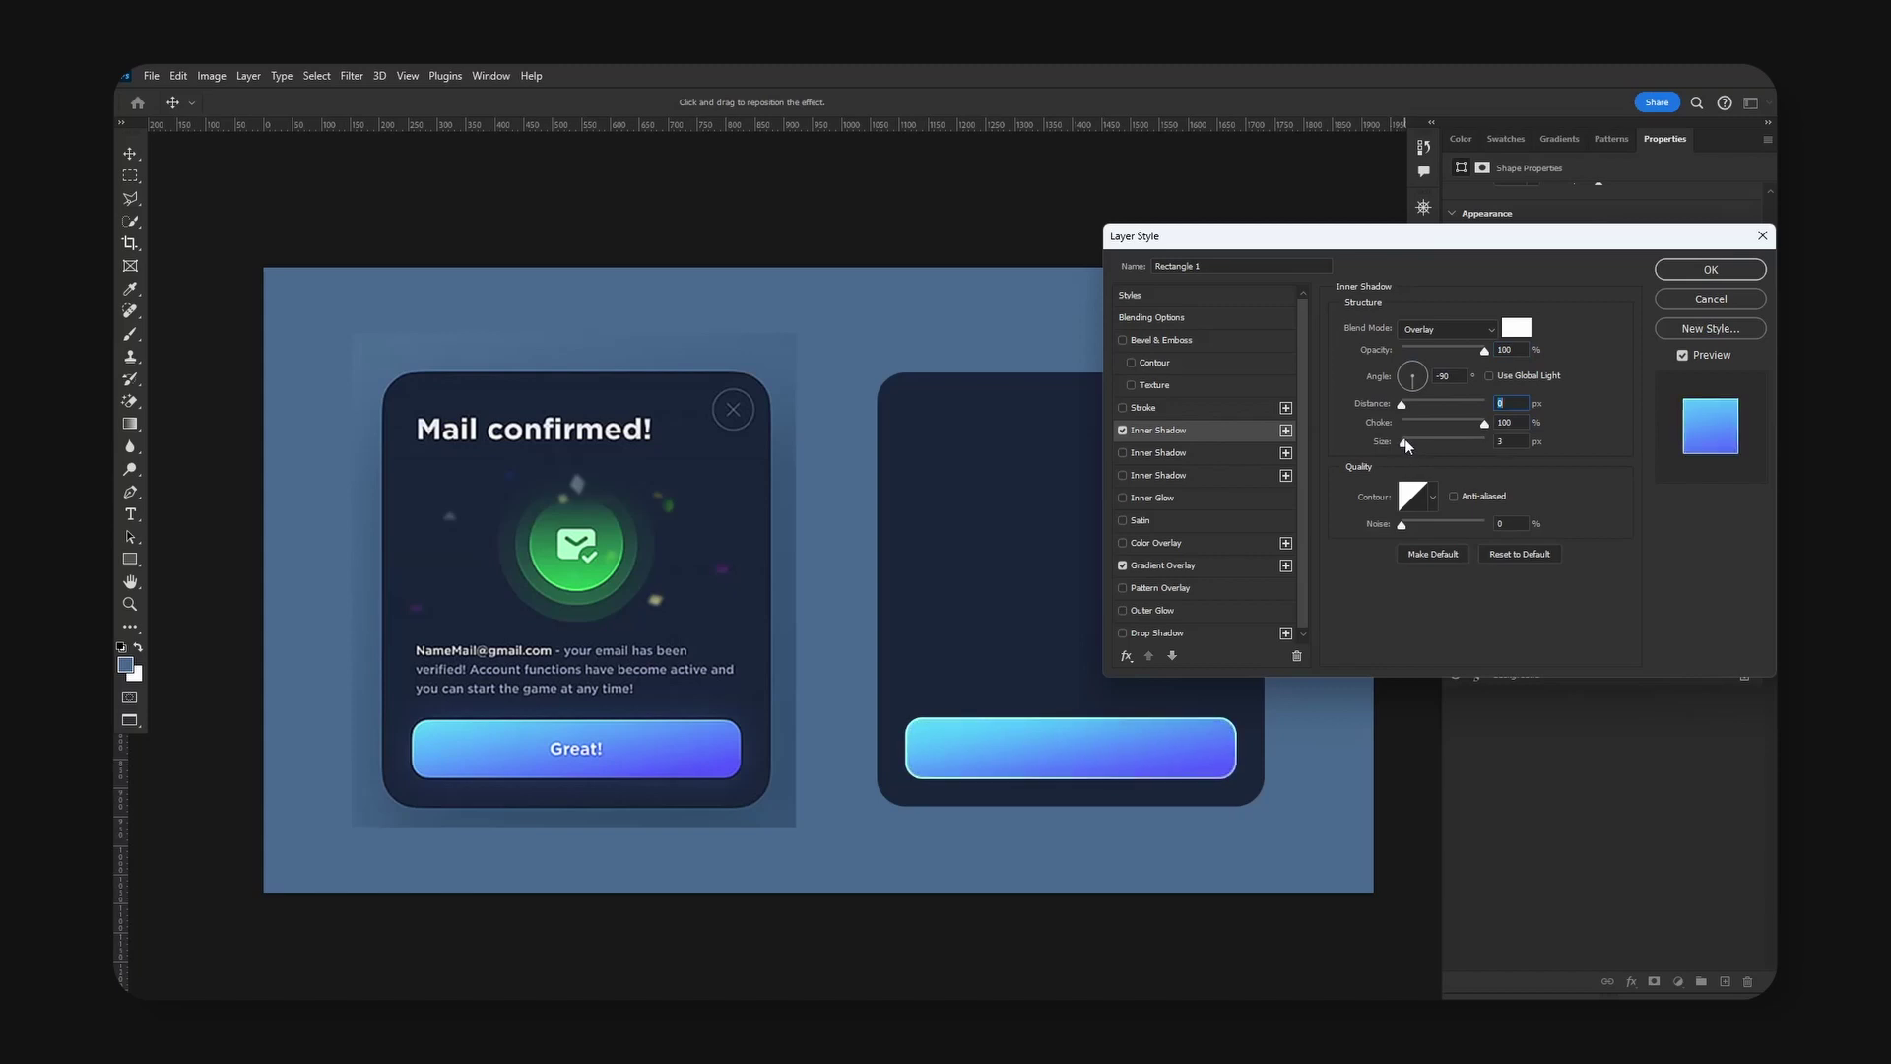
{"action": "left_click_drag", "start_coordinate": [1483, 350], "coordinate": [1433, 355]}
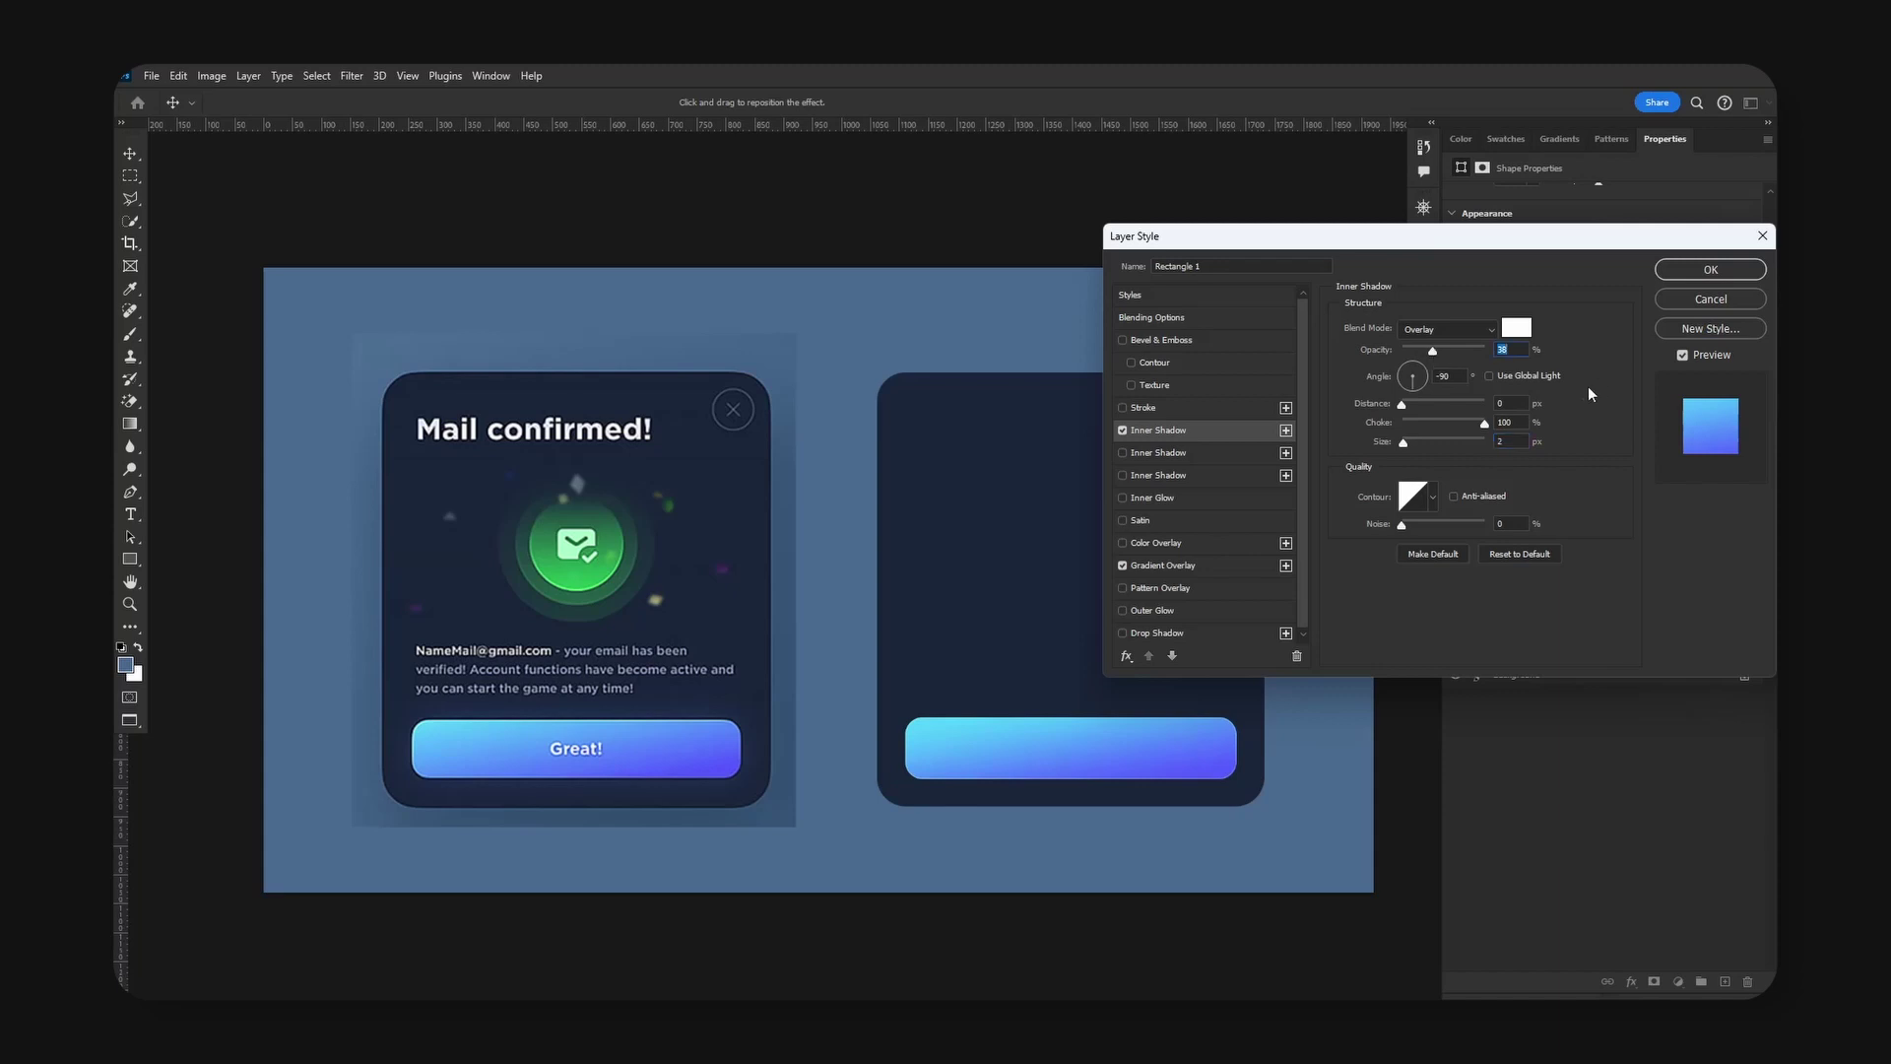
{"action": "type", "text": "20"}
Add a tight dark drop shadow to the button with 0 px distance, 100% spread and a size of a few pixels, and apply the styles.
{"action": "left_click", "coordinate": [1182, 633]}
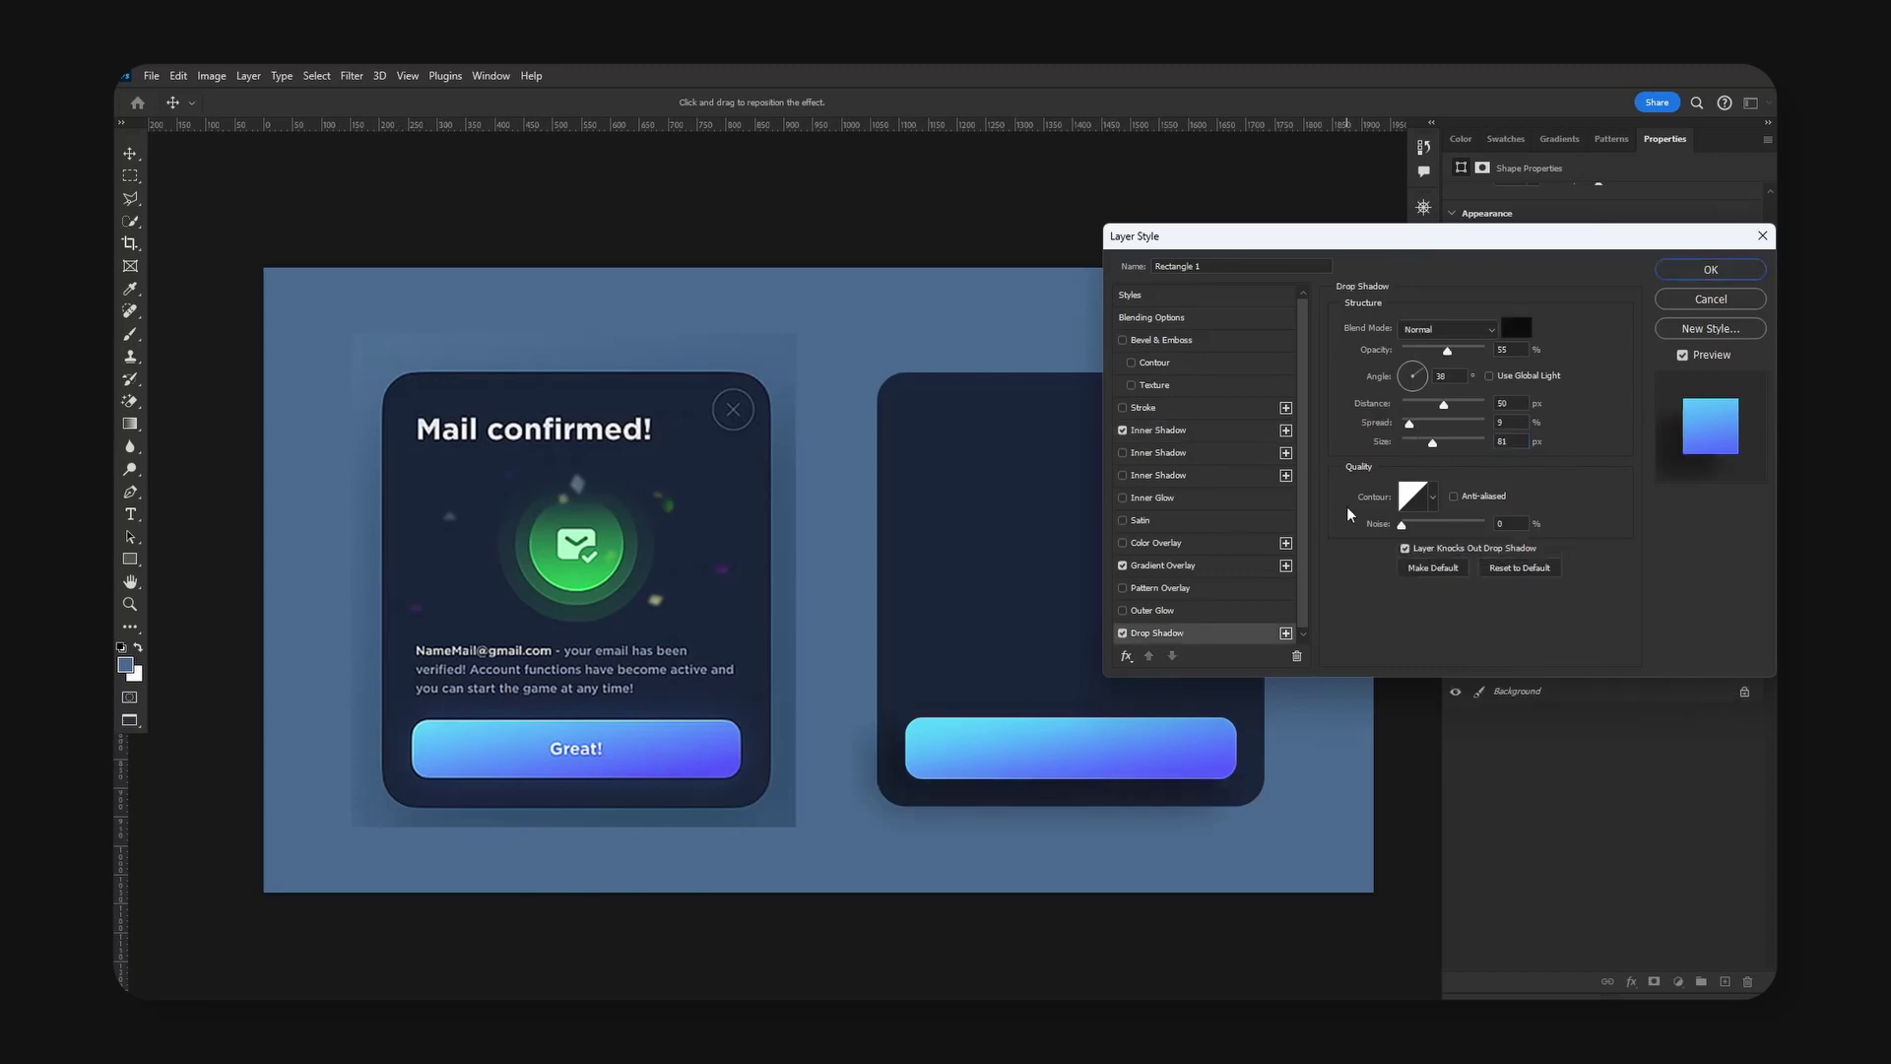
{"action": "mouse_move", "coordinate": [1421, 430]}
{"action": "left_mouse_down"}
{"action": "mouse_move", "coordinate": [1443, 425]}
{"action": "mouse_move", "coordinate": [1403, 451]}
{"action": "mouse_move", "coordinate": [1516, 423]}
{"action": "mouse_move", "coordinate": [1410, 443]}
{"action": "left_mouse_up"}
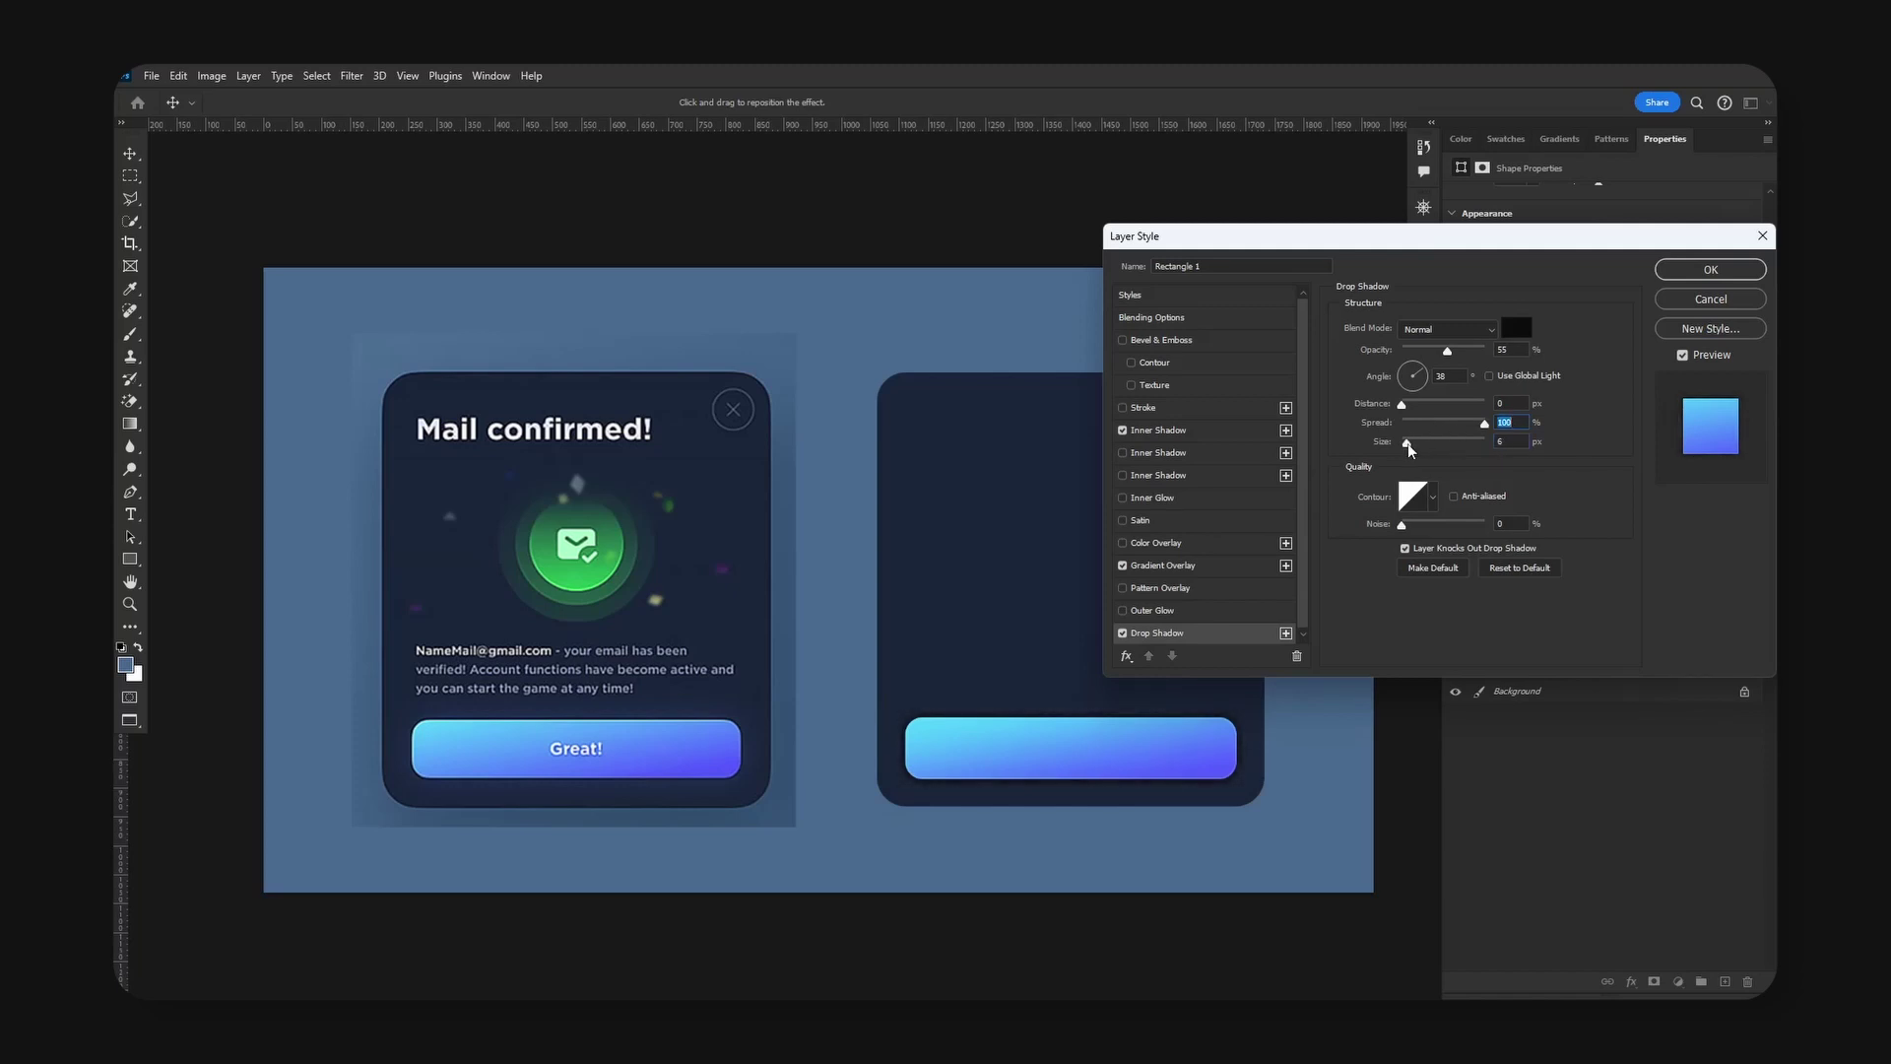
{"action": "left_click_drag", "start_coordinate": [1407, 444], "coordinate": [1404, 444]}
{"action": "left_click", "coordinate": [1710, 273]}
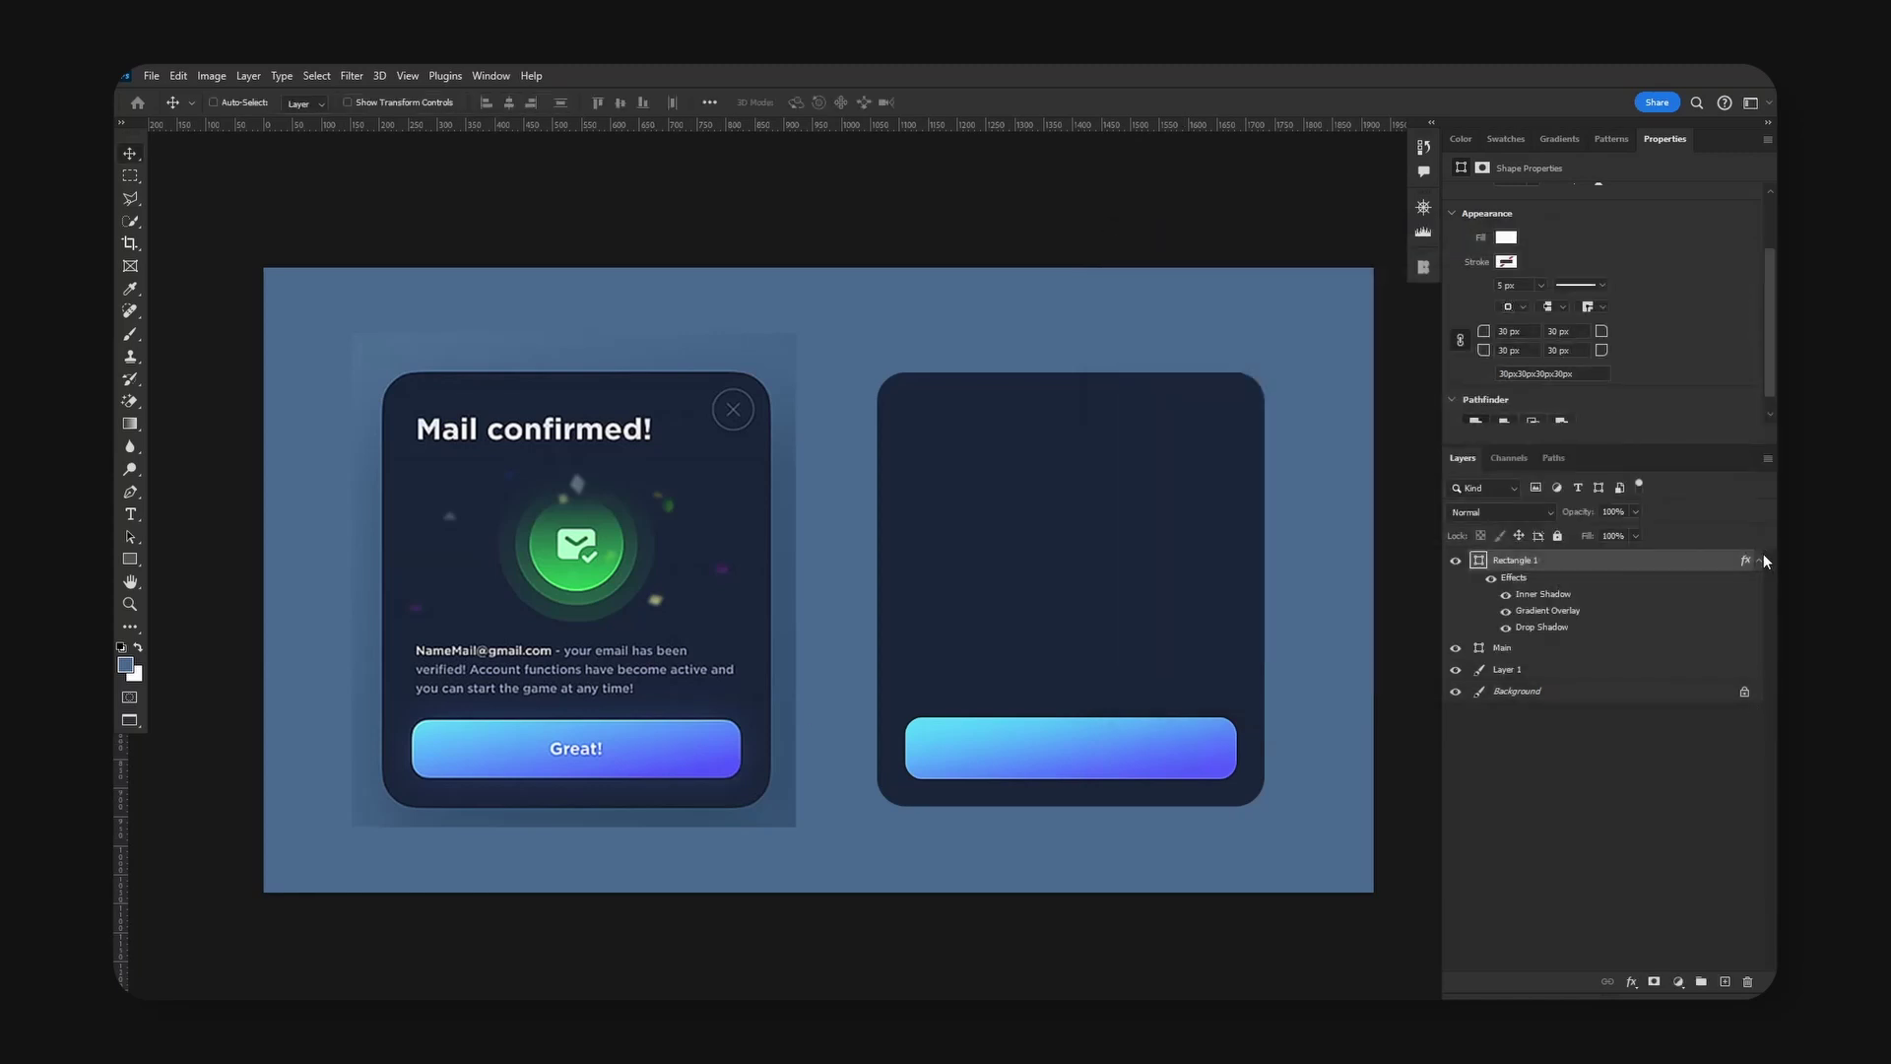
{"action": "left_click", "coordinate": [1759, 559]}
Add the white text "Okay!" in Inter SemiBold 54 pt over the gradient button.
{"action": "left_click", "coordinate": [130, 513]}
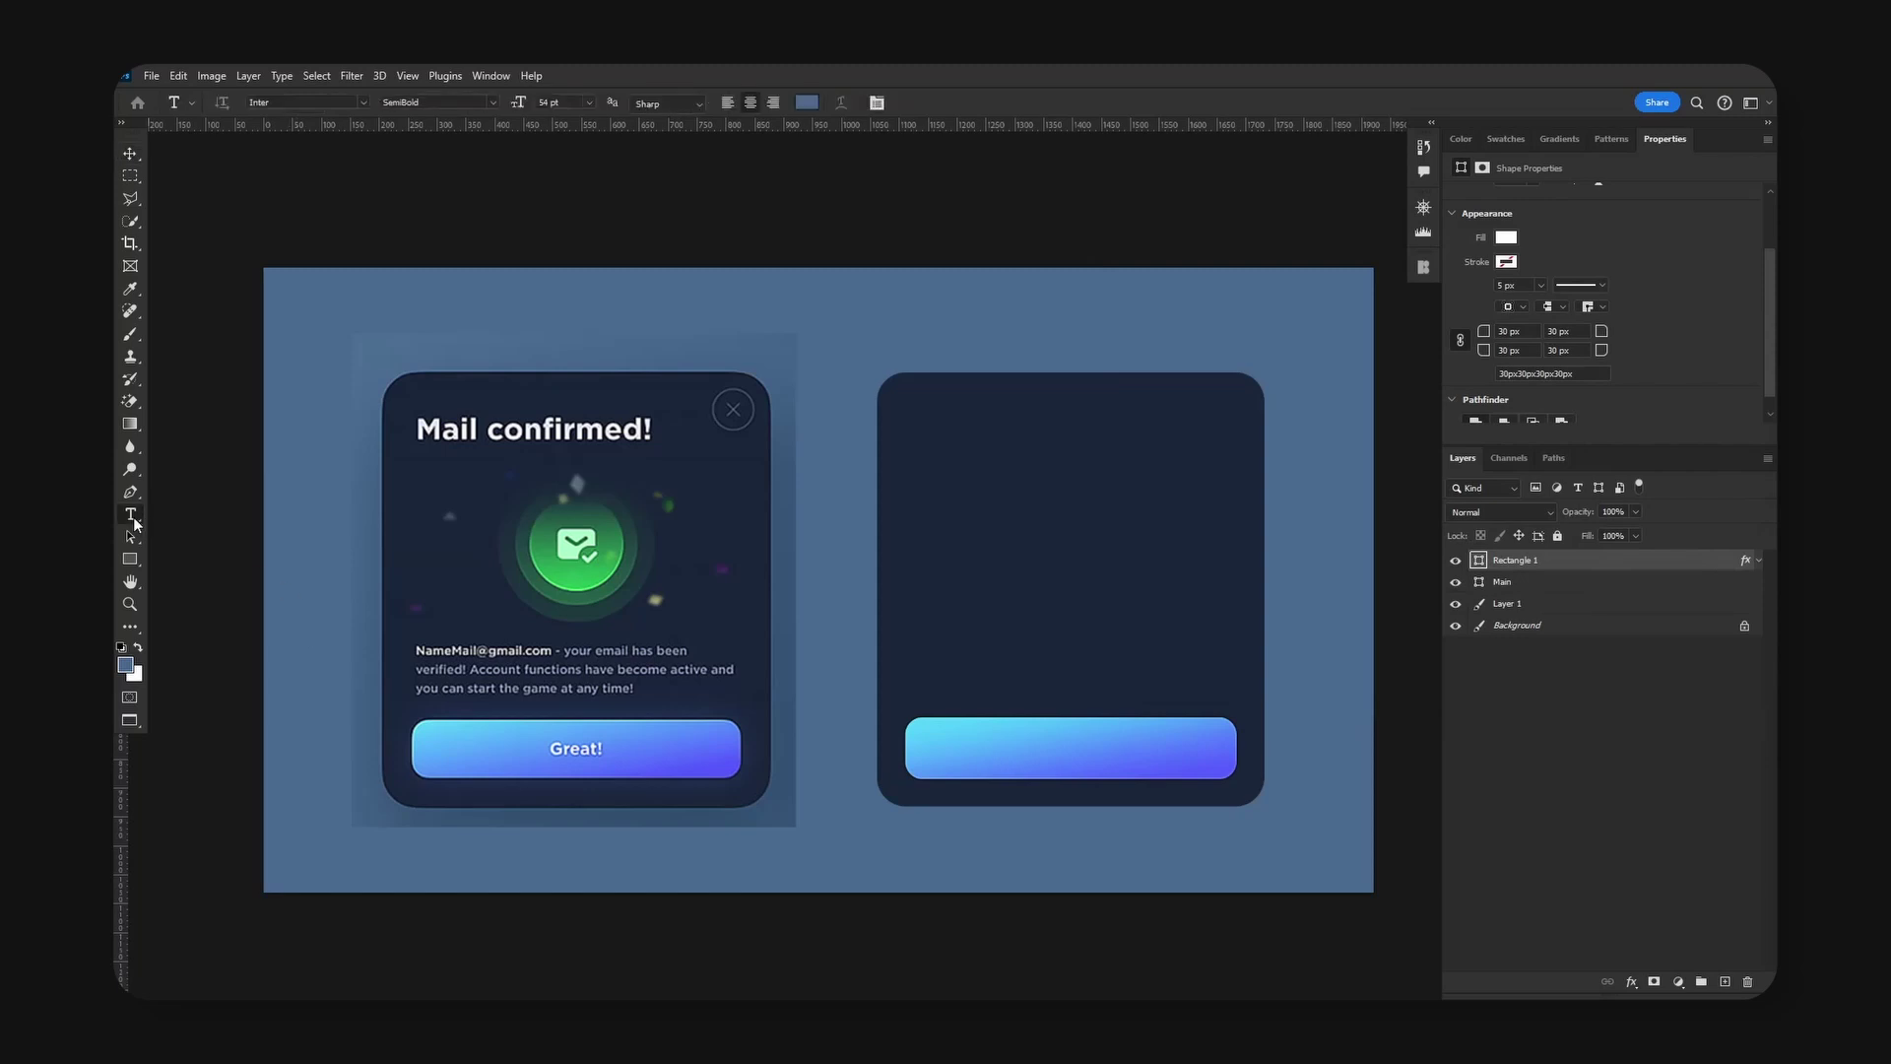
{"action": "left_click", "coordinate": [140, 647]}
{"action": "left_click", "coordinate": [1034, 748]}
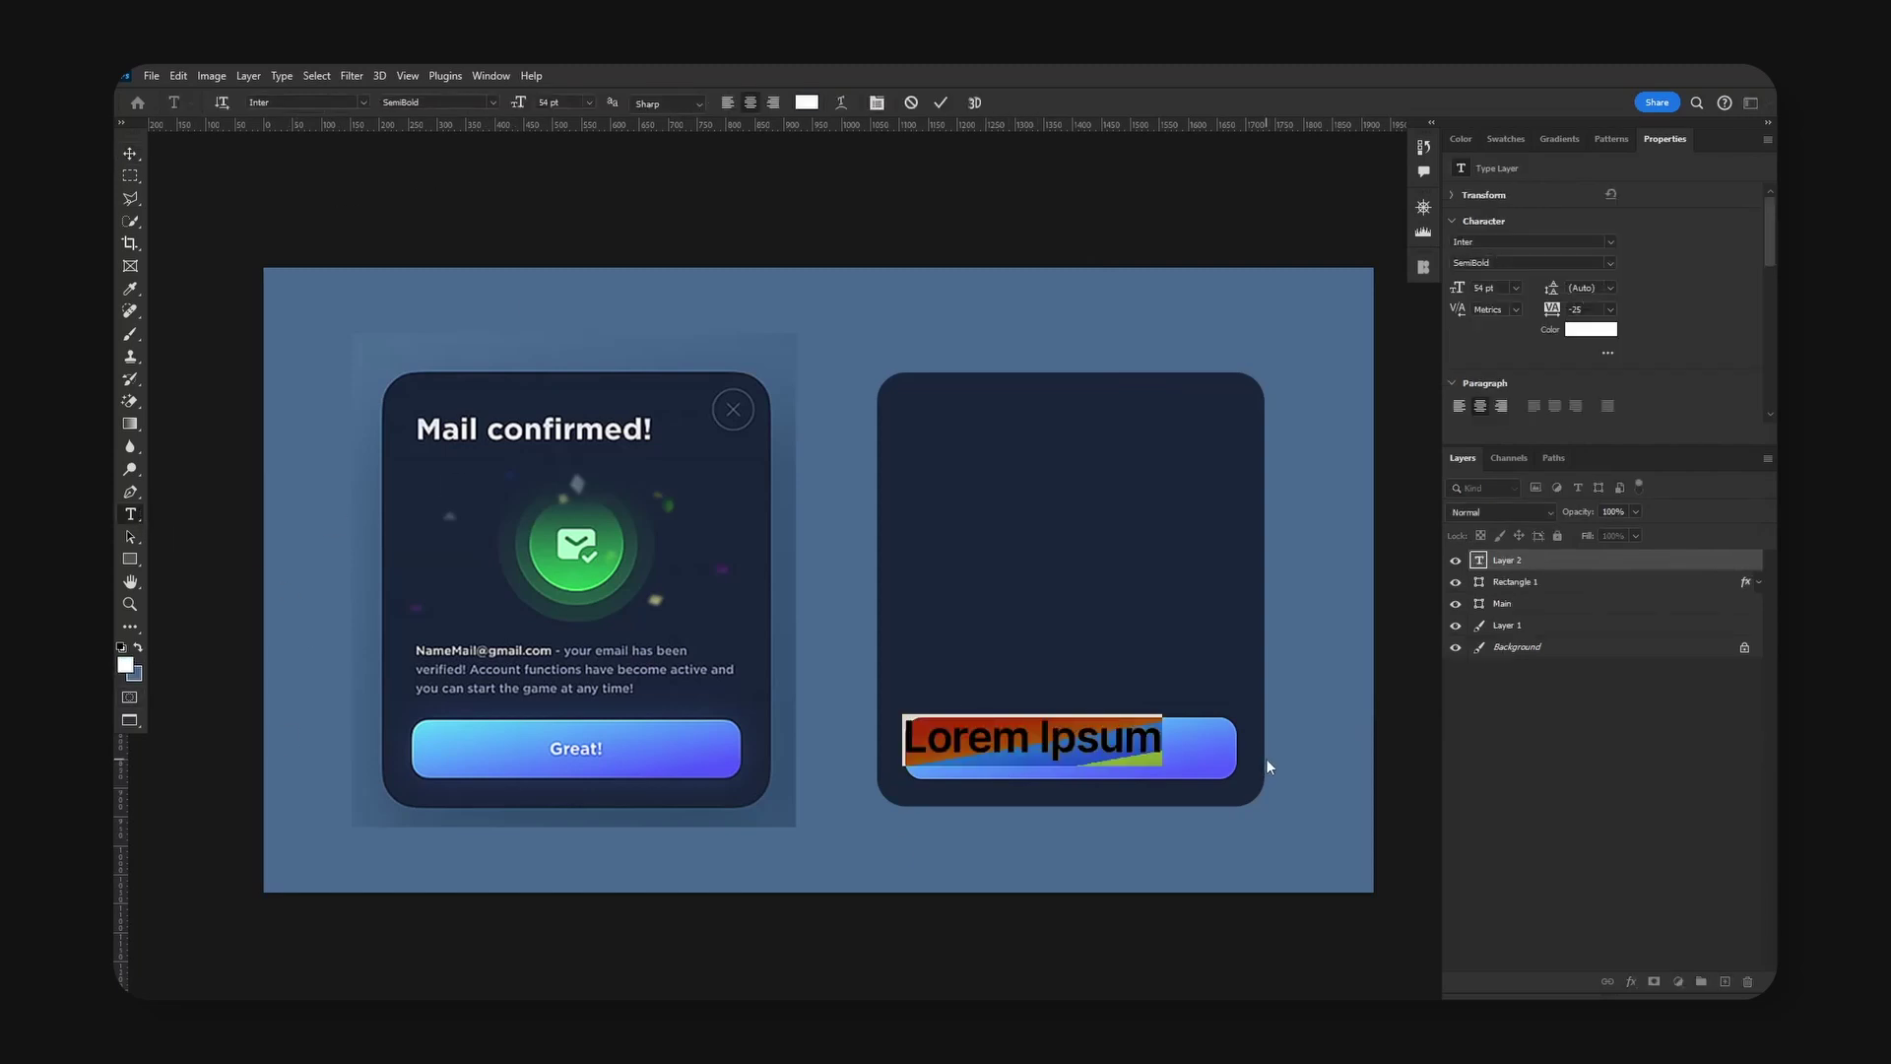
{"action": "type", "text": "Okay!"}
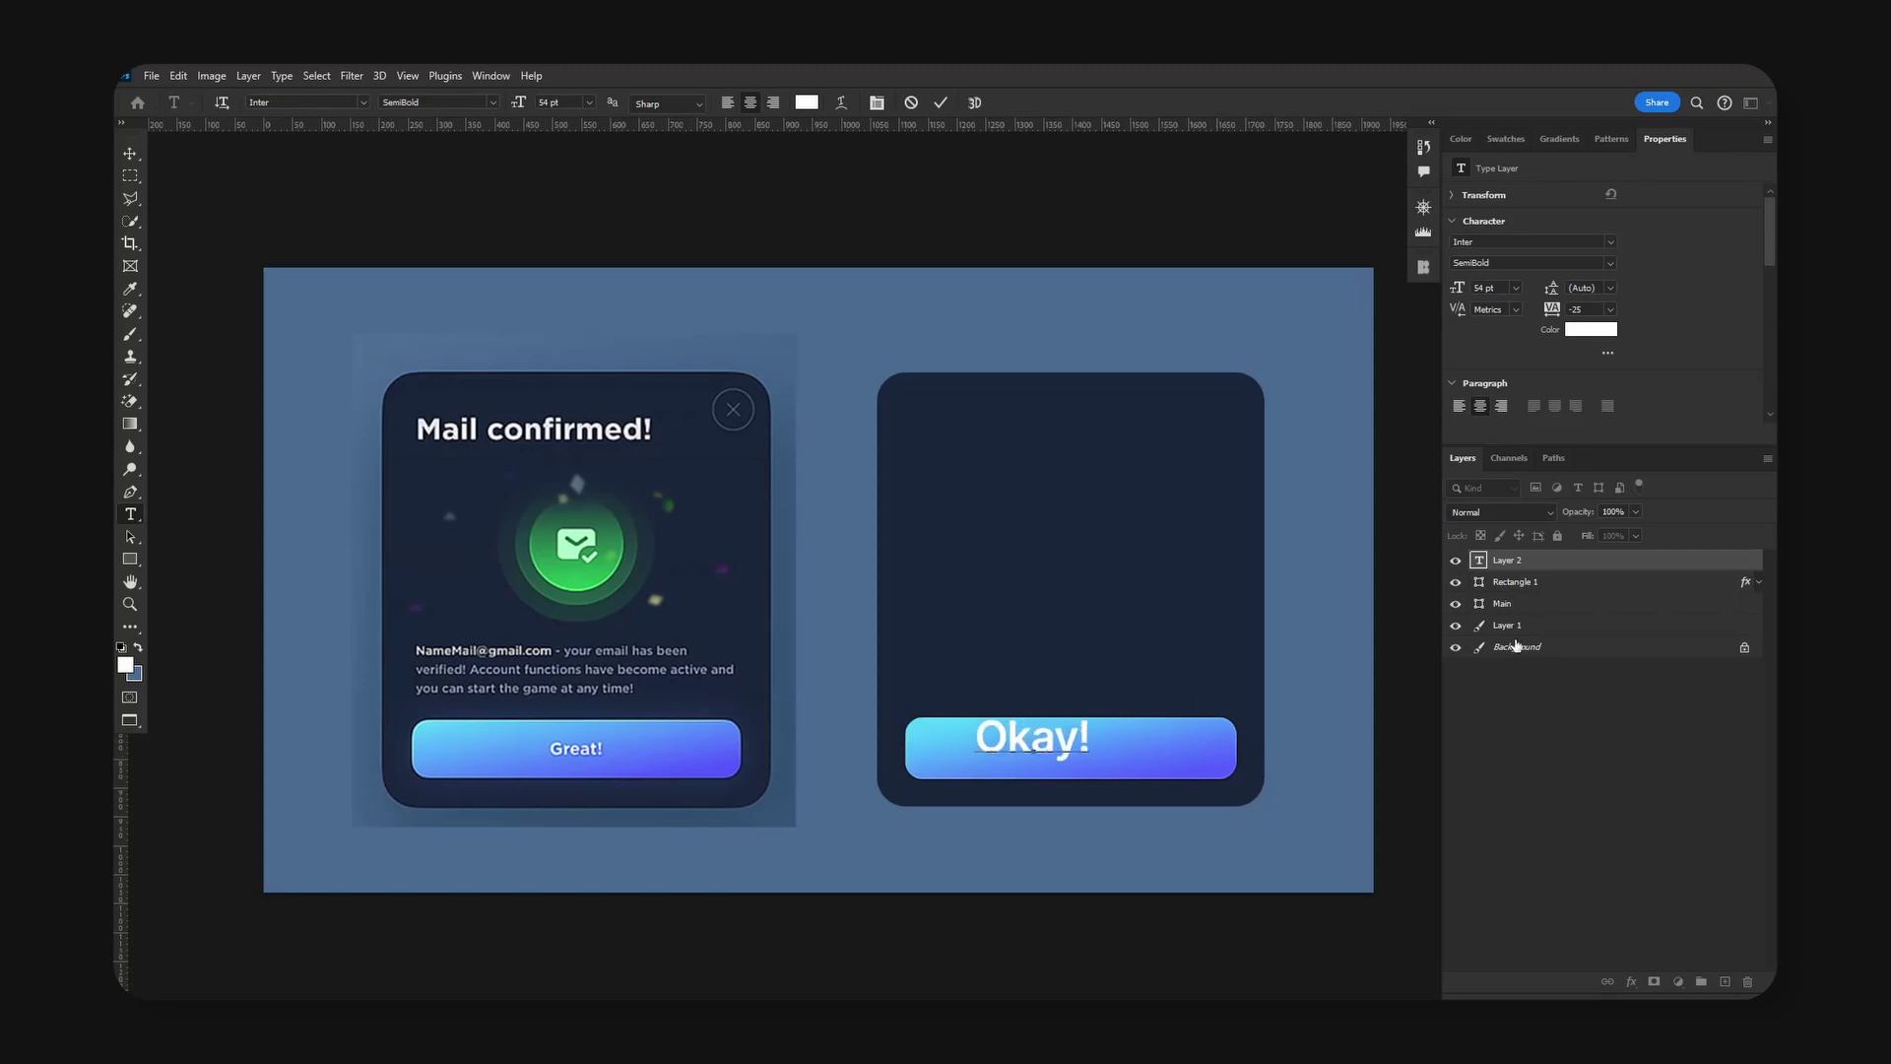
{"action": "key", "text": "ctrl+Return"}
Scale the "Okay!" text down to about 25 pt and place it in the centre of the button.
{"action": "key", "text": "v"}
{"action": "mouse_move", "coordinate": [1094, 746]}
{"action": "left_mouse_down"}
{"action": "mouse_move", "coordinate": [1121, 754]}
{"action": "mouse_move", "coordinate": [1083, 732]}
{"action": "mouse_move", "coordinate": [1124, 743]}
{"action": "left_mouse_up"}
{"action": "key", "text": "ctrl+t"}
{"action": "key", "text": "Return"}
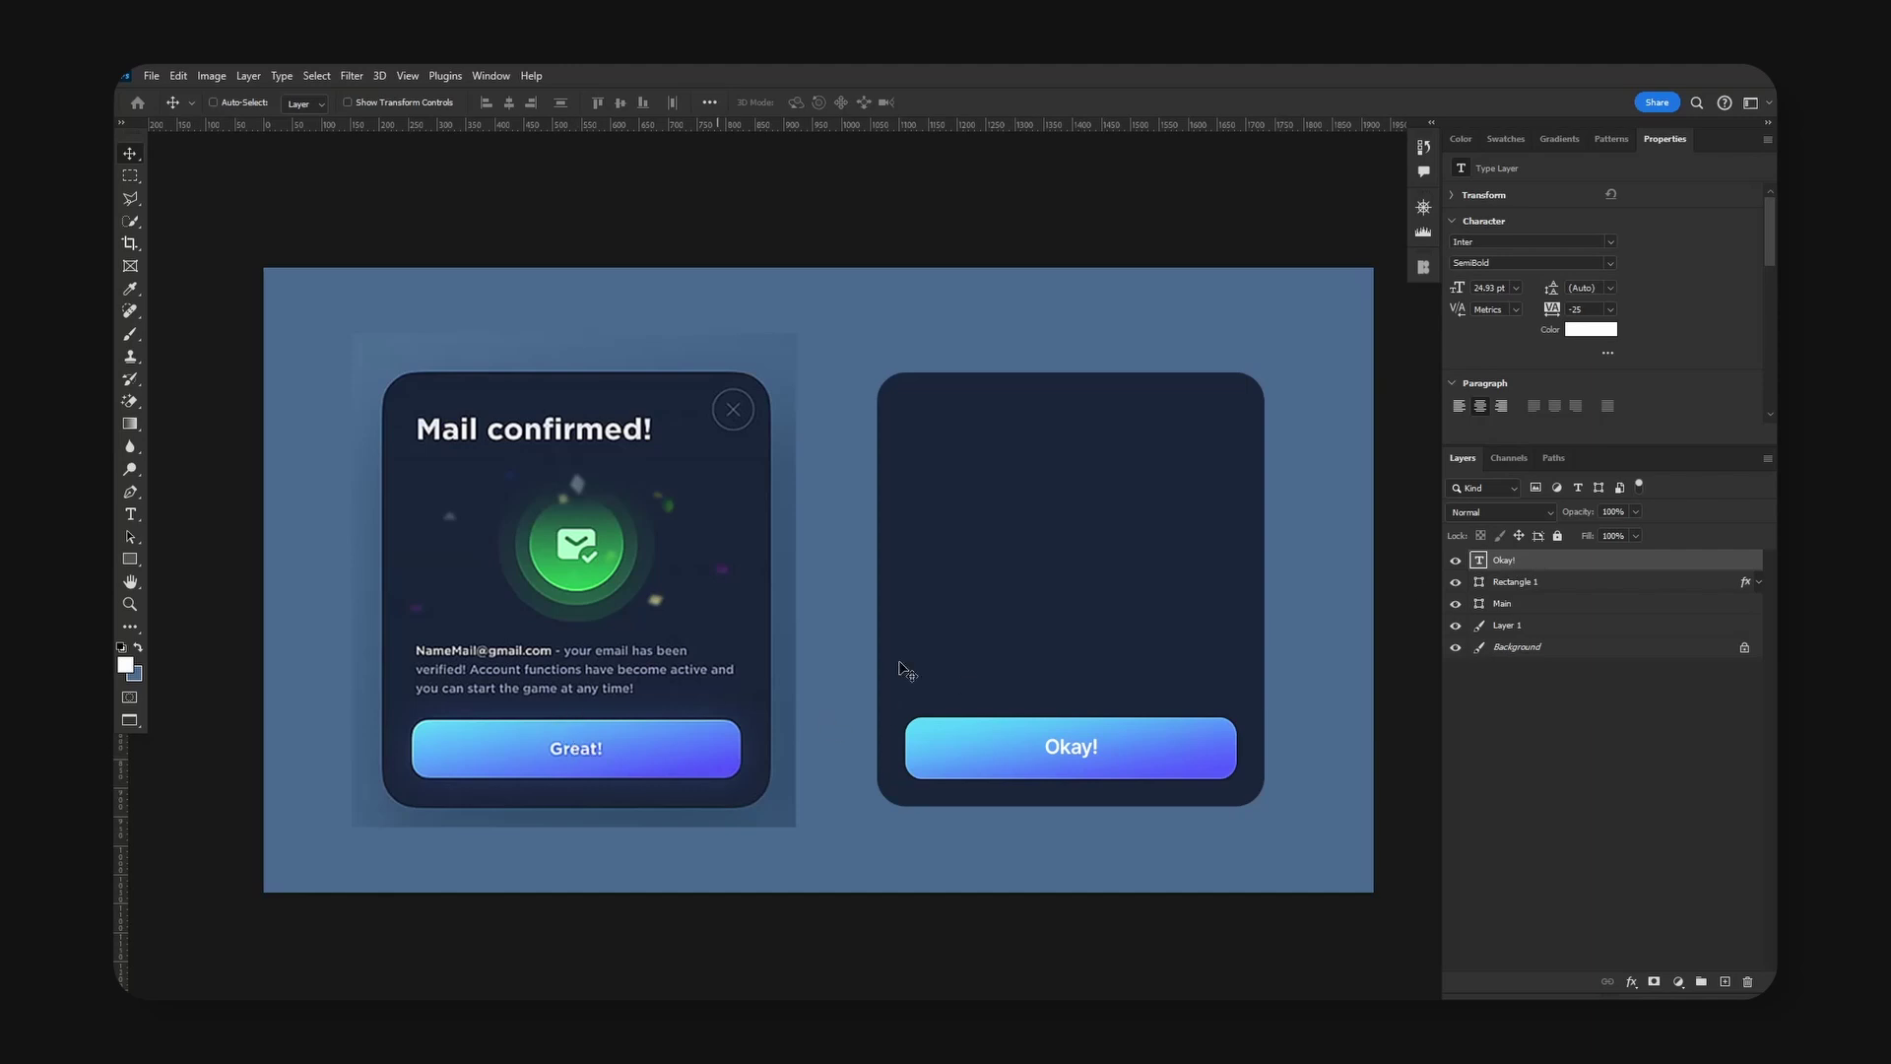
Add a drop shadow to the "Okay!" text with a 113° angle, reduced spread and 2 px size.
{"action": "right_click", "coordinate": [1552, 563]}
{"action": "left_click", "coordinate": [1625, 197]}
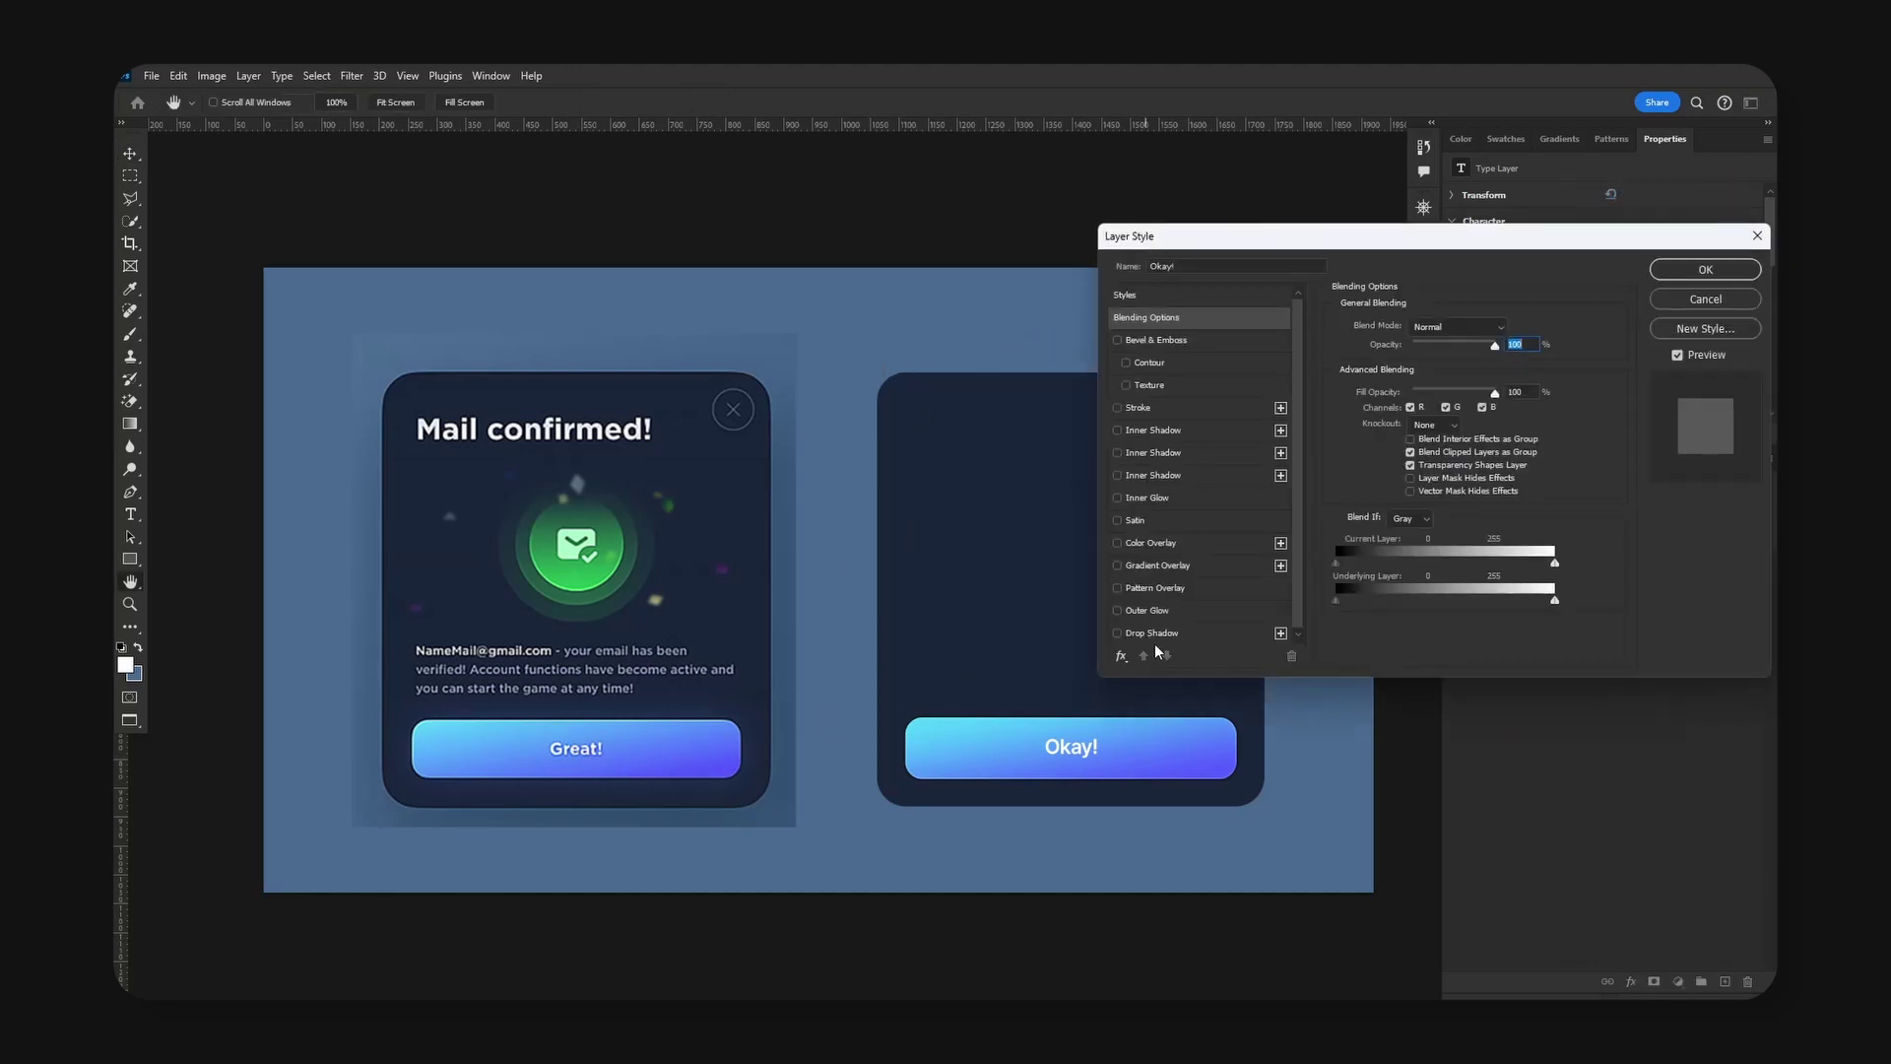
{"action": "left_click", "coordinate": [1123, 633]}
{"action": "left_click", "coordinate": [1400, 366]}
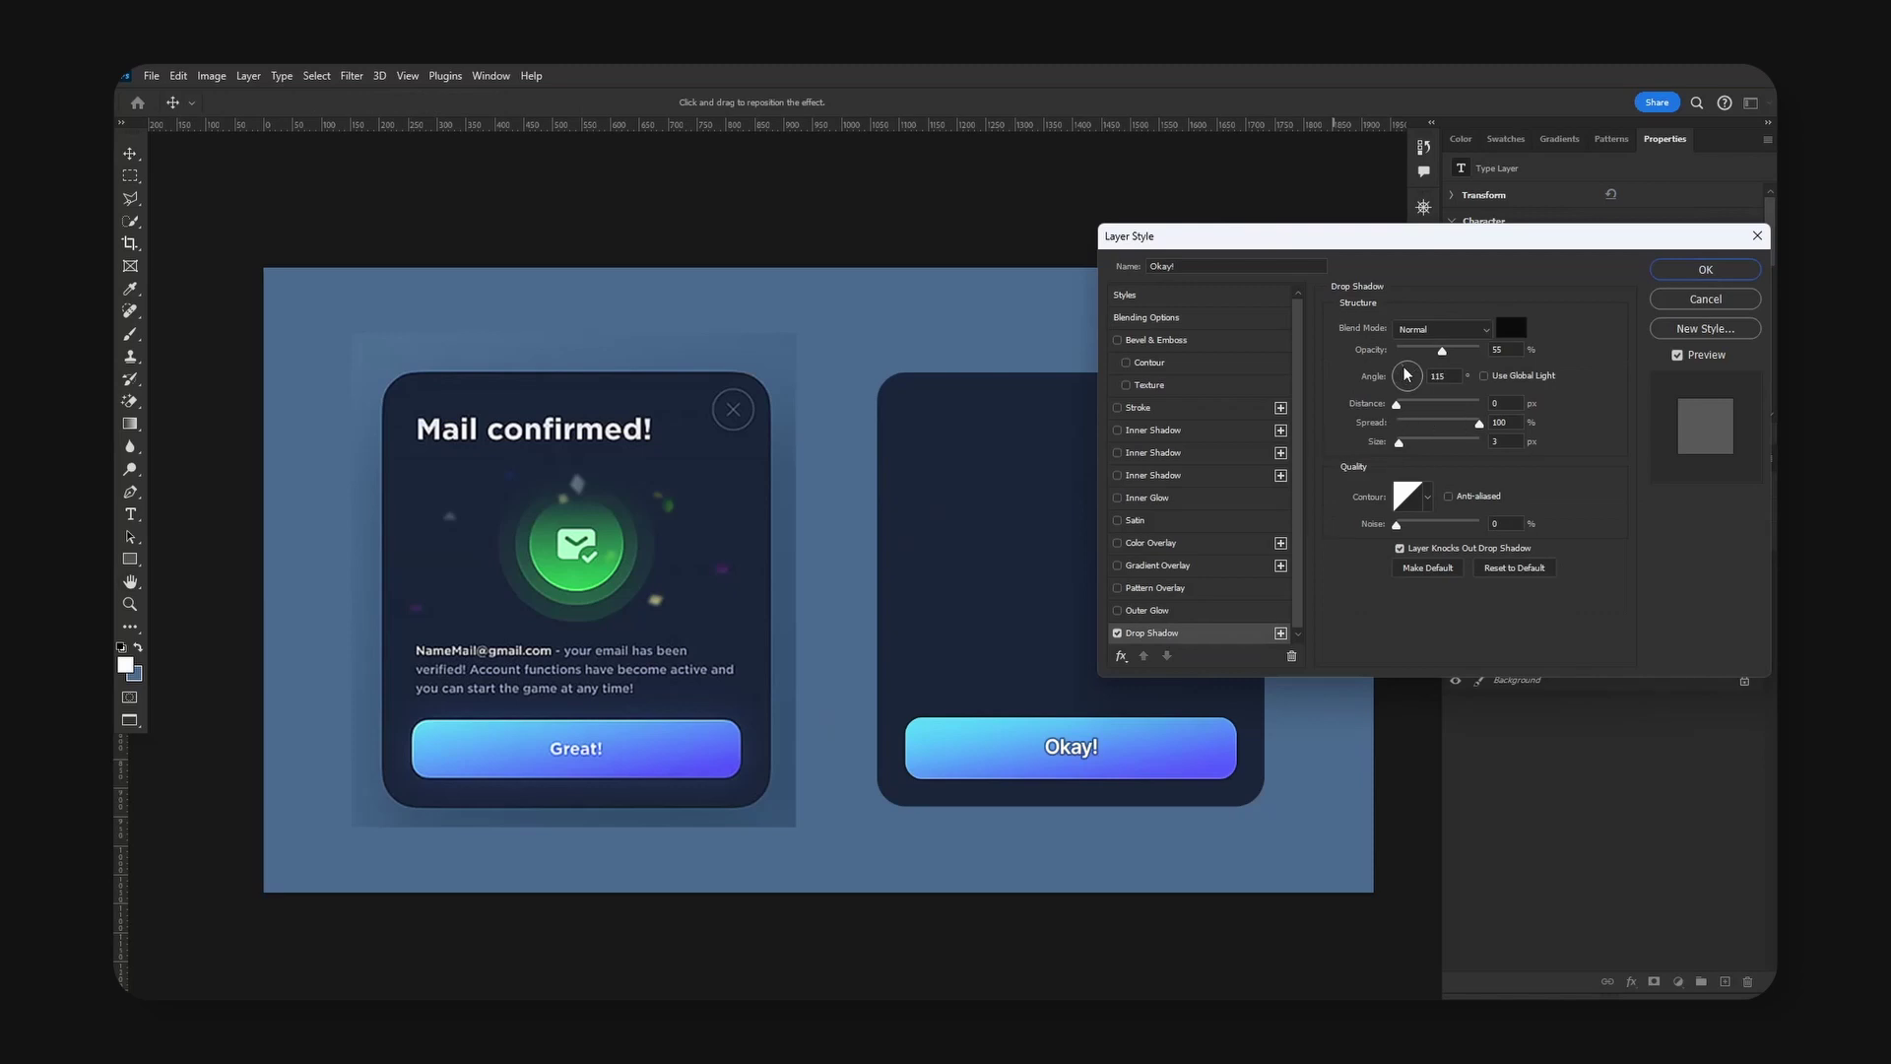
{"action": "left_click_drag", "start_coordinate": [1402, 368], "coordinate": [1396, 449]}
{"action": "left_click", "coordinate": [1524, 442]}
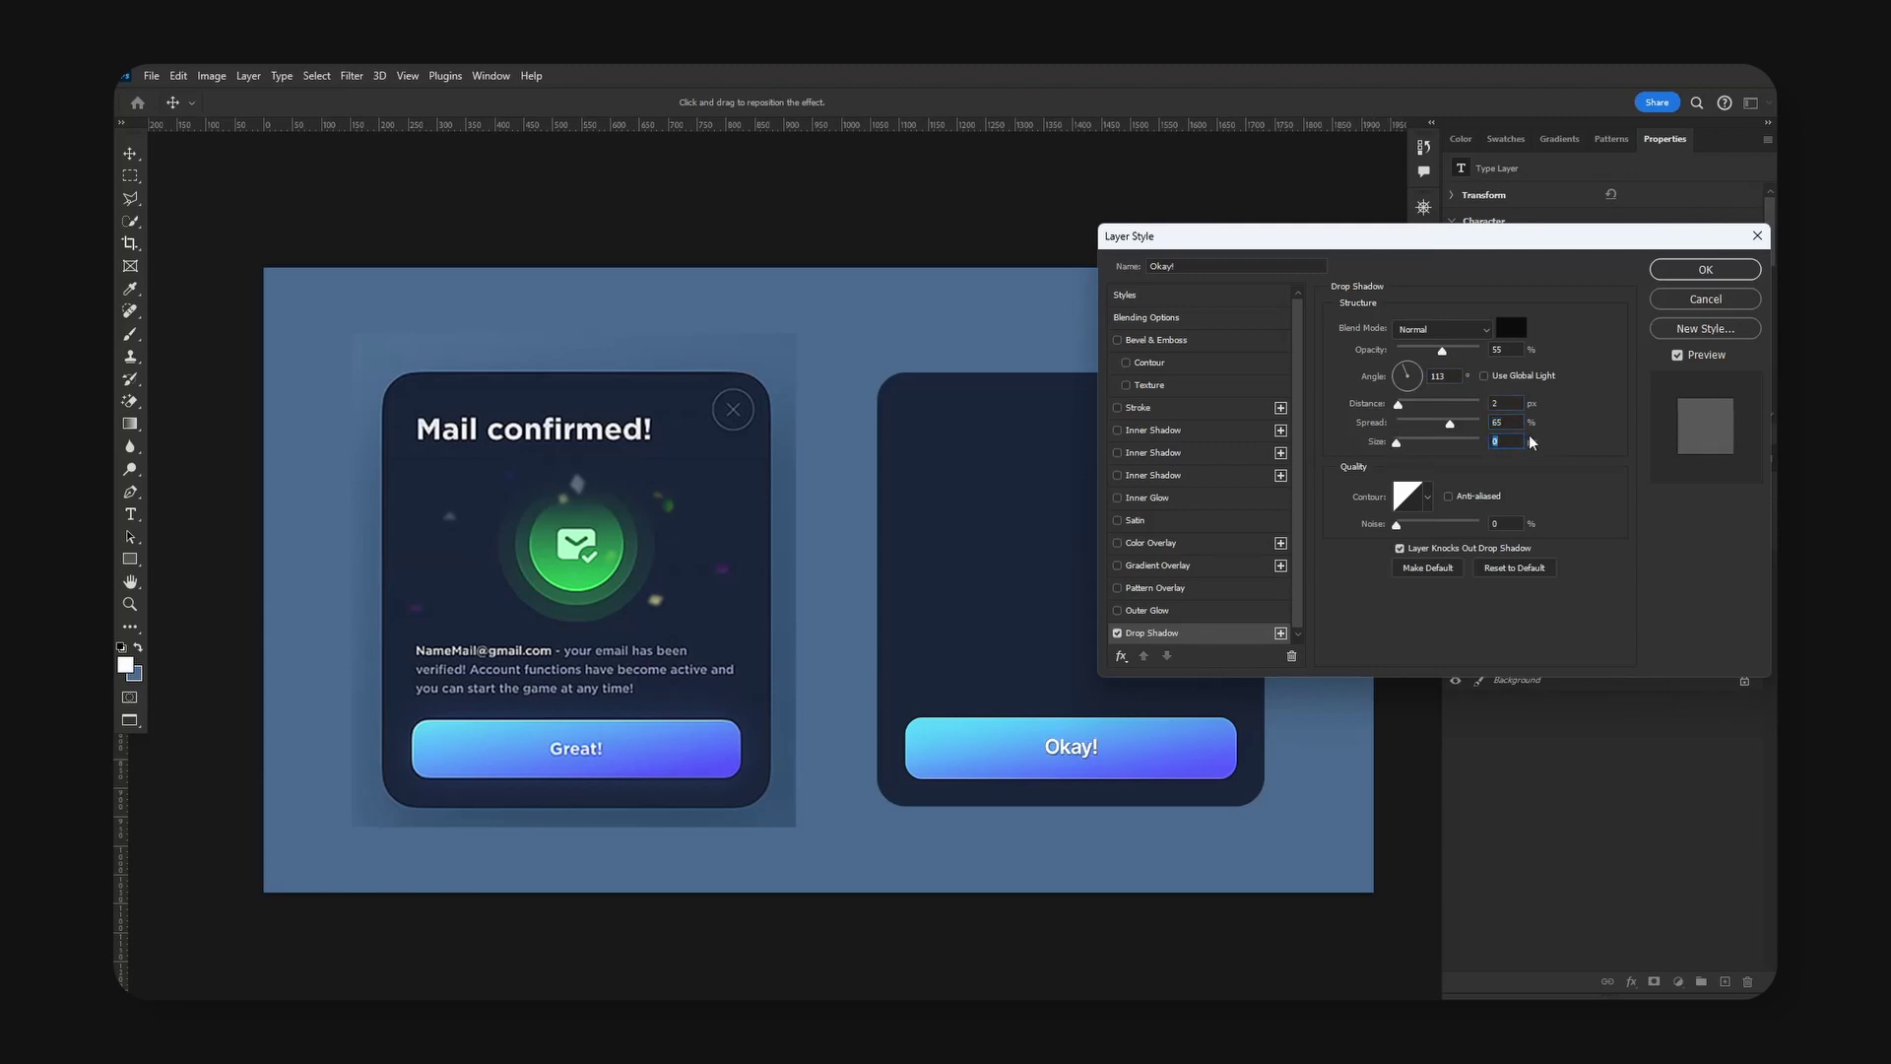
{"action": "type", "text": "3"}
{"action": "key", "text": "BackSpace"}
{"action": "type", "text": "2"}
Set the text shadow's colour to dark navy #011440, starting from a blue sampled on the button, and apply the style.
{"action": "left_click", "coordinate": [1511, 328]}
{"action": "left_click_drag", "start_coordinate": [1078, 410], "coordinate": [1406, 322]}
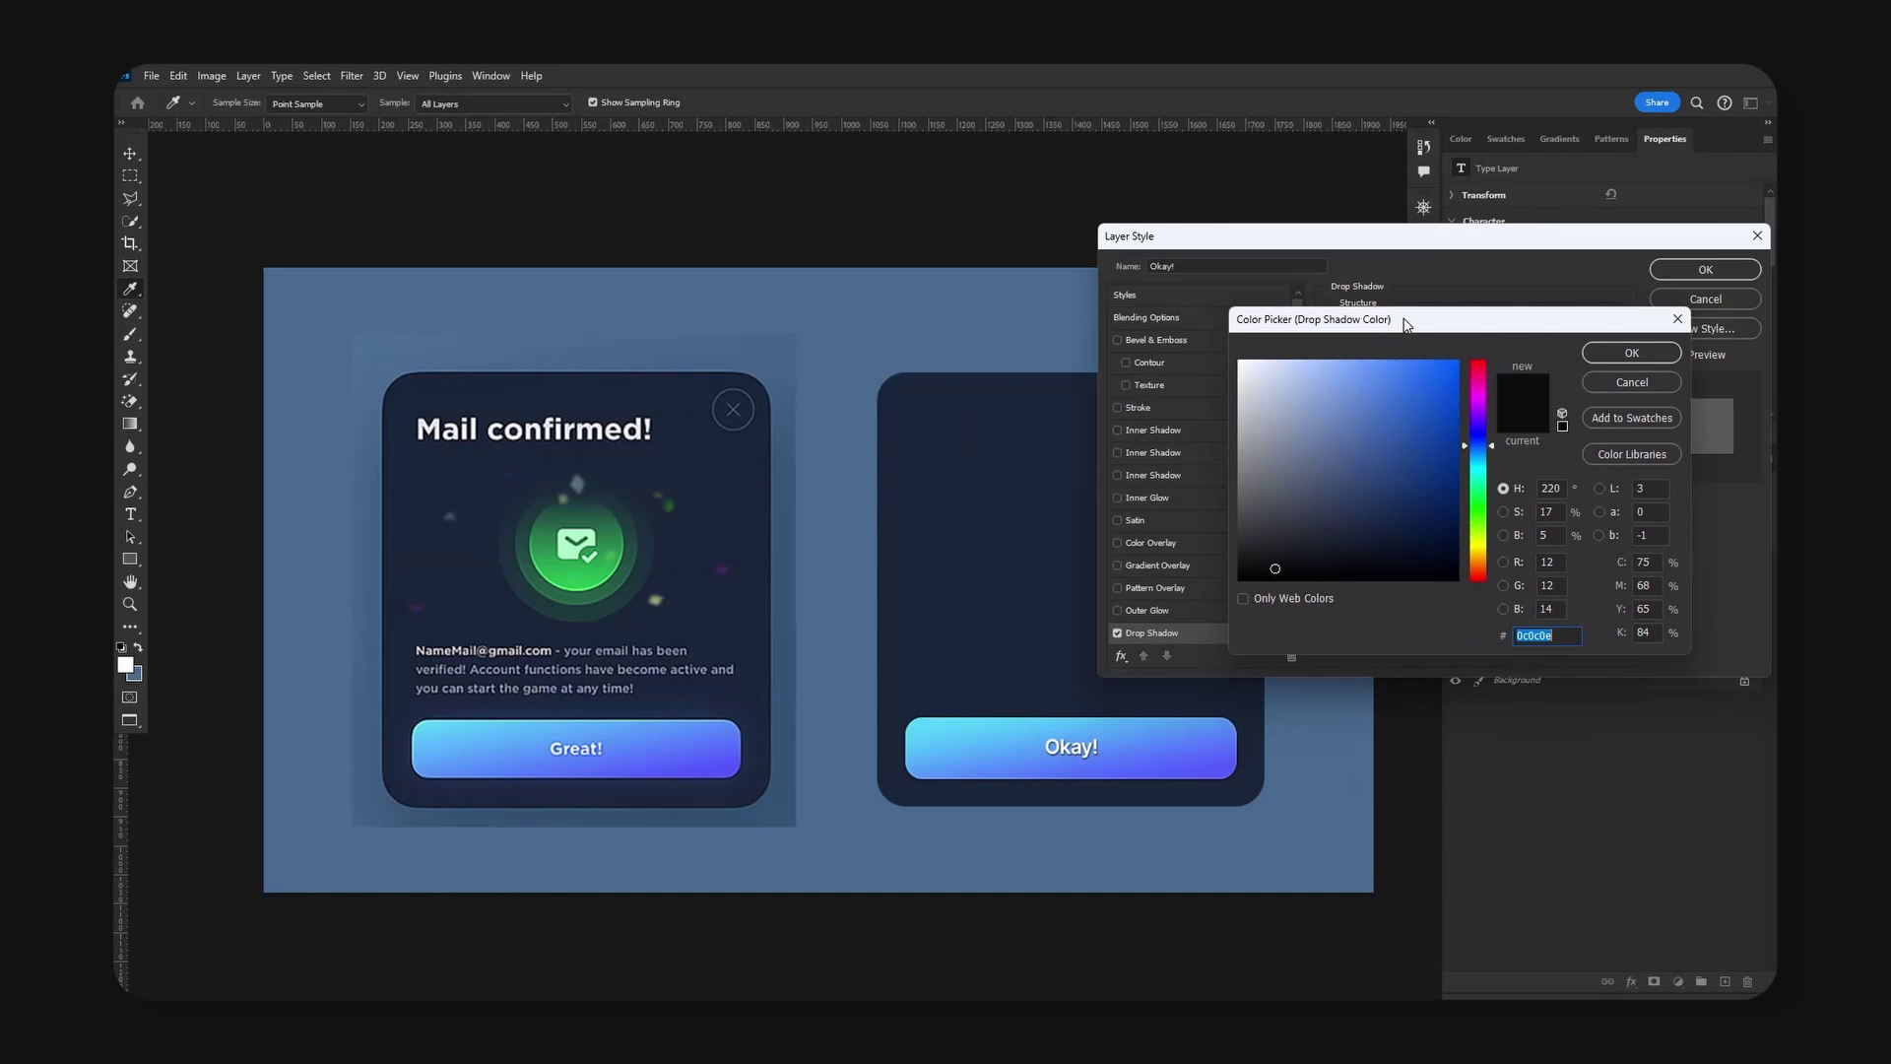
{"action": "left_click", "coordinate": [1151, 734]}
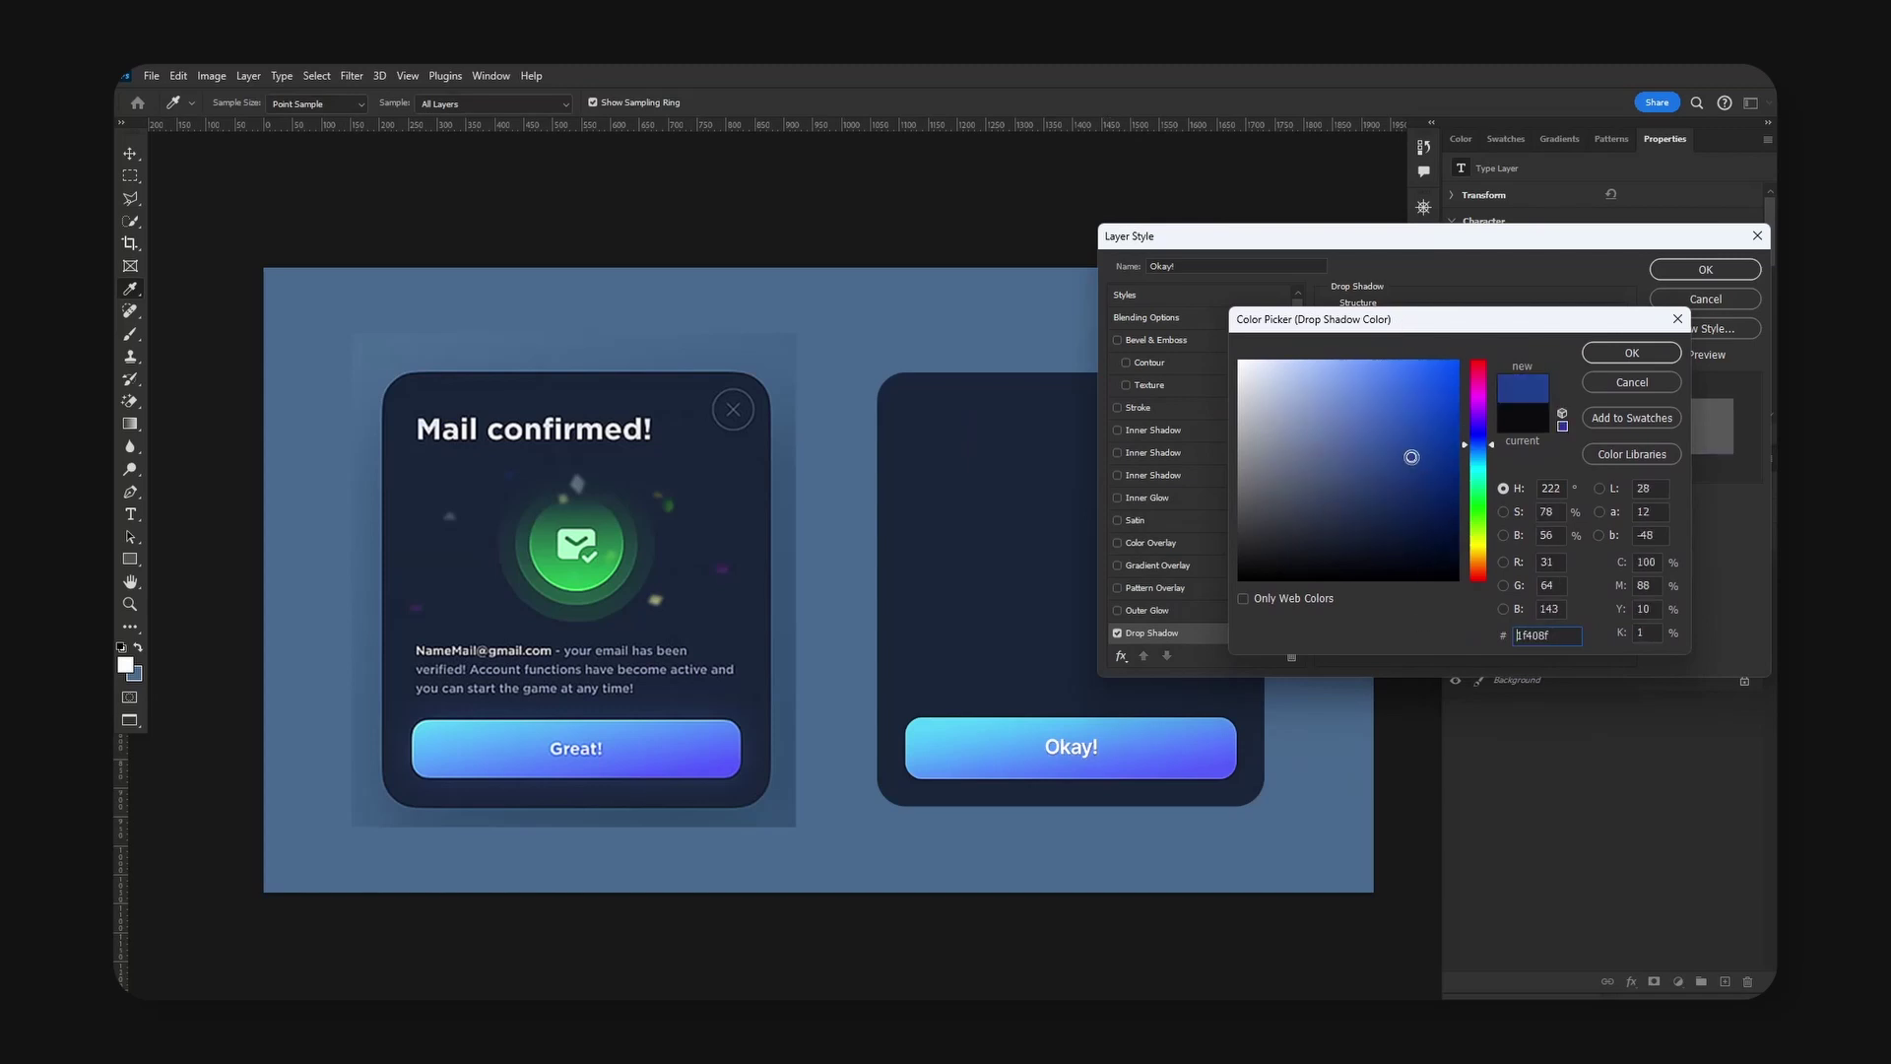
{"action": "mouse_move", "coordinate": [1415, 463]}
{"action": "left_mouse_down"}
{"action": "mouse_move", "coordinate": [1410, 490]}
{"action": "mouse_move", "coordinate": [1384, 465]}
{"action": "mouse_move", "coordinate": [1438, 492]}
{"action": "mouse_move", "coordinate": [1455, 465]}
{"action": "mouse_move", "coordinate": [1456, 505]}
{"action": "left_mouse_up"}
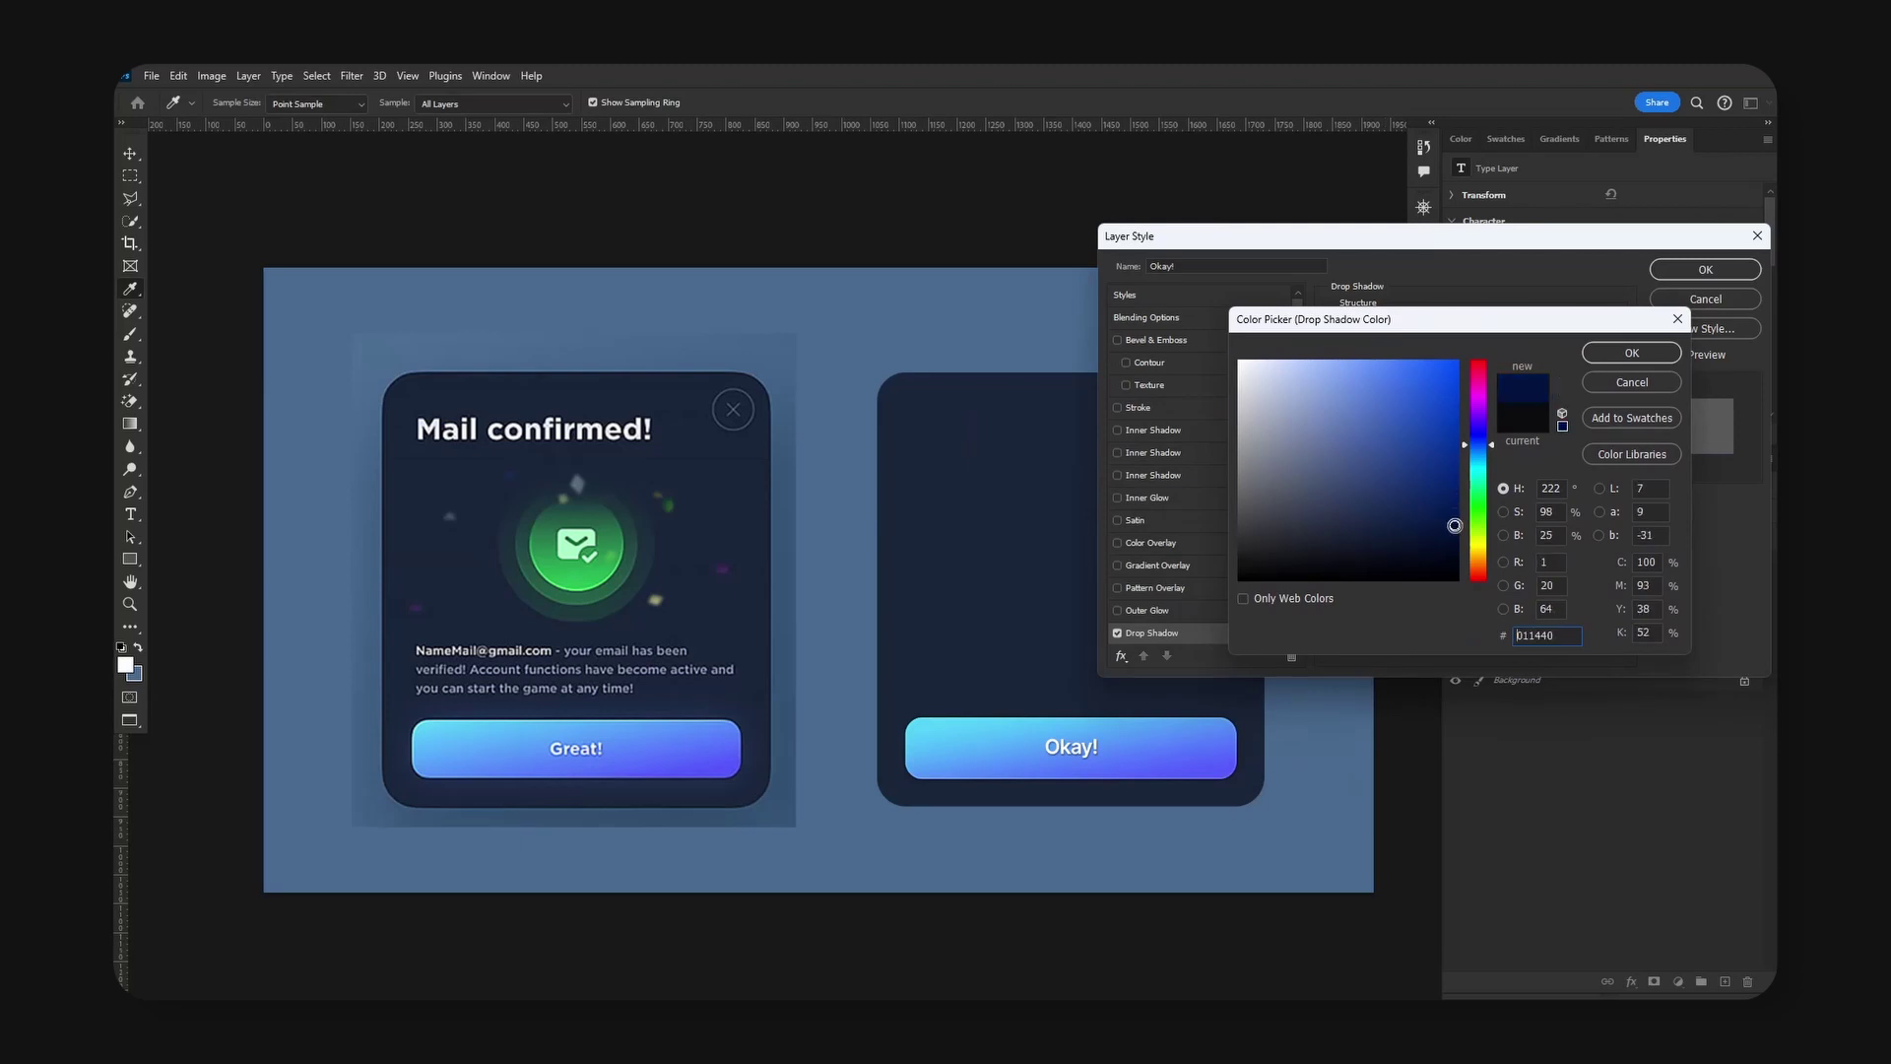
{"action": "key", "text": "Return"}
{"action": "key", "text": "Return"}
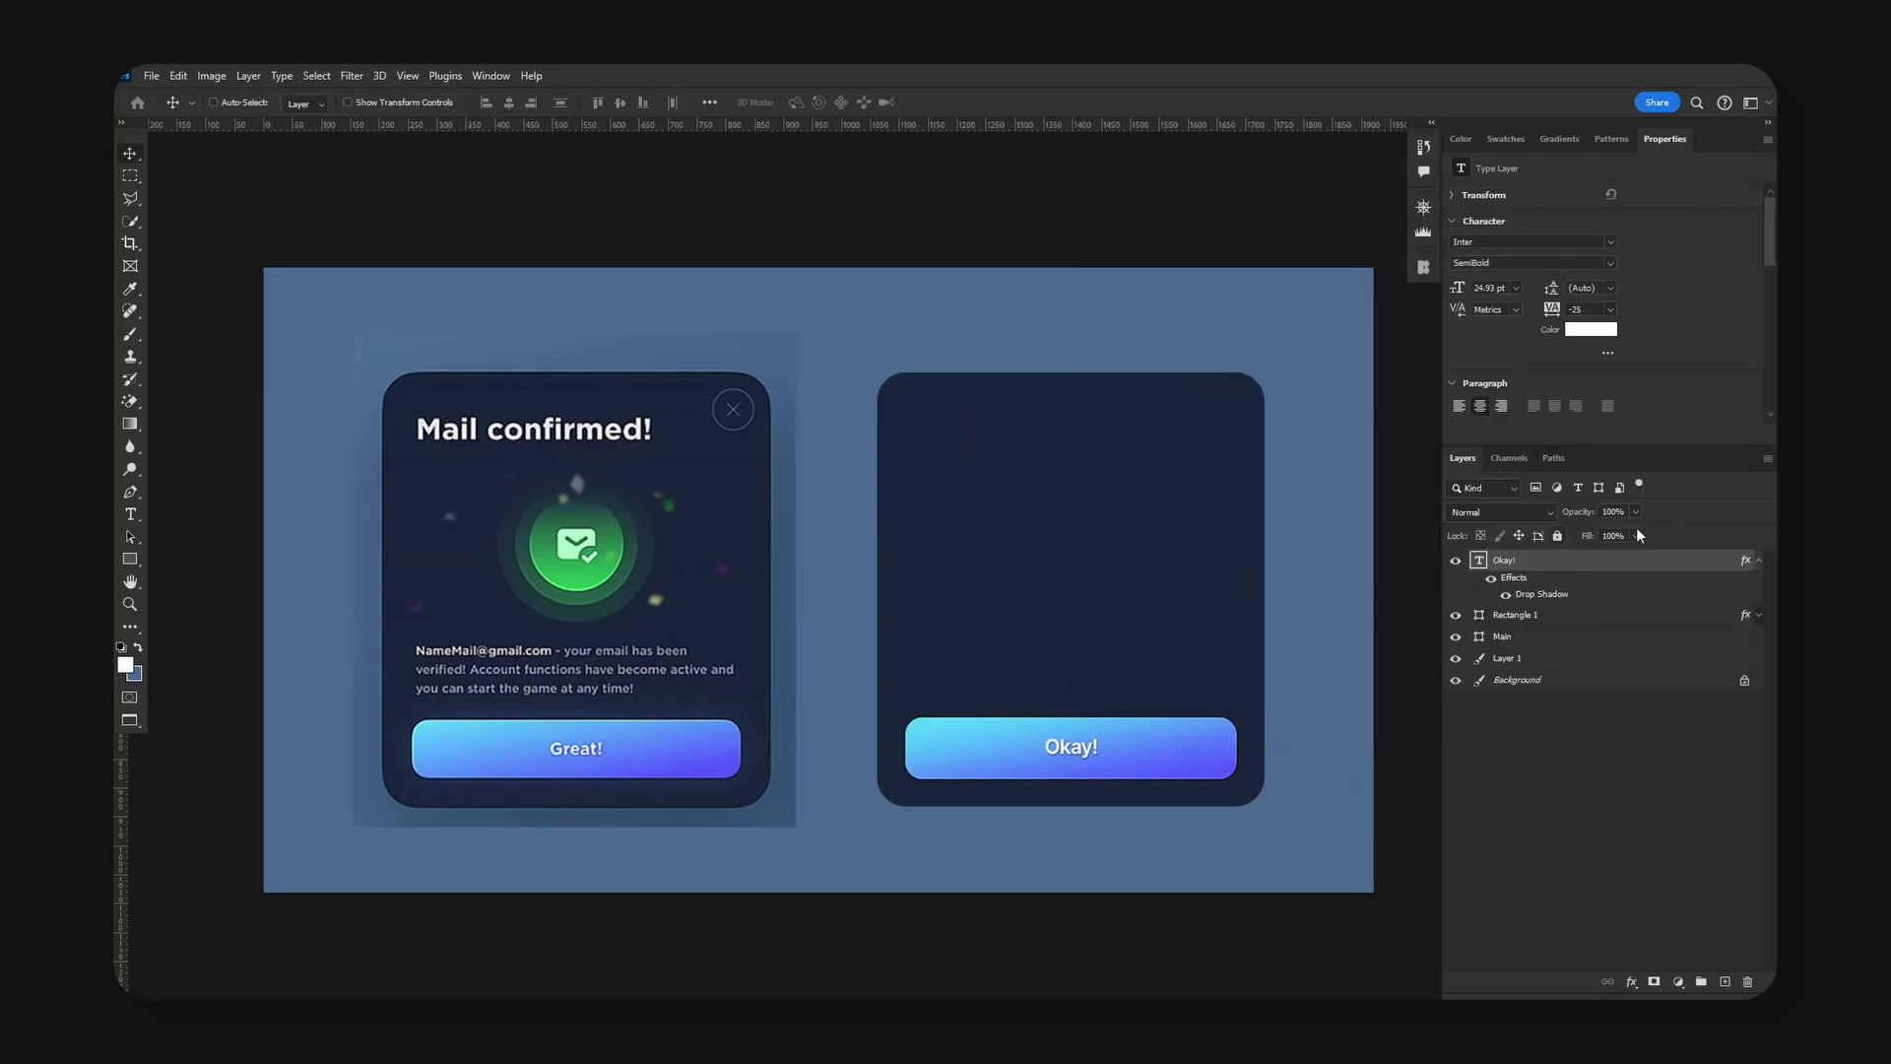
{"action": "left_click", "coordinate": [1758, 561]}
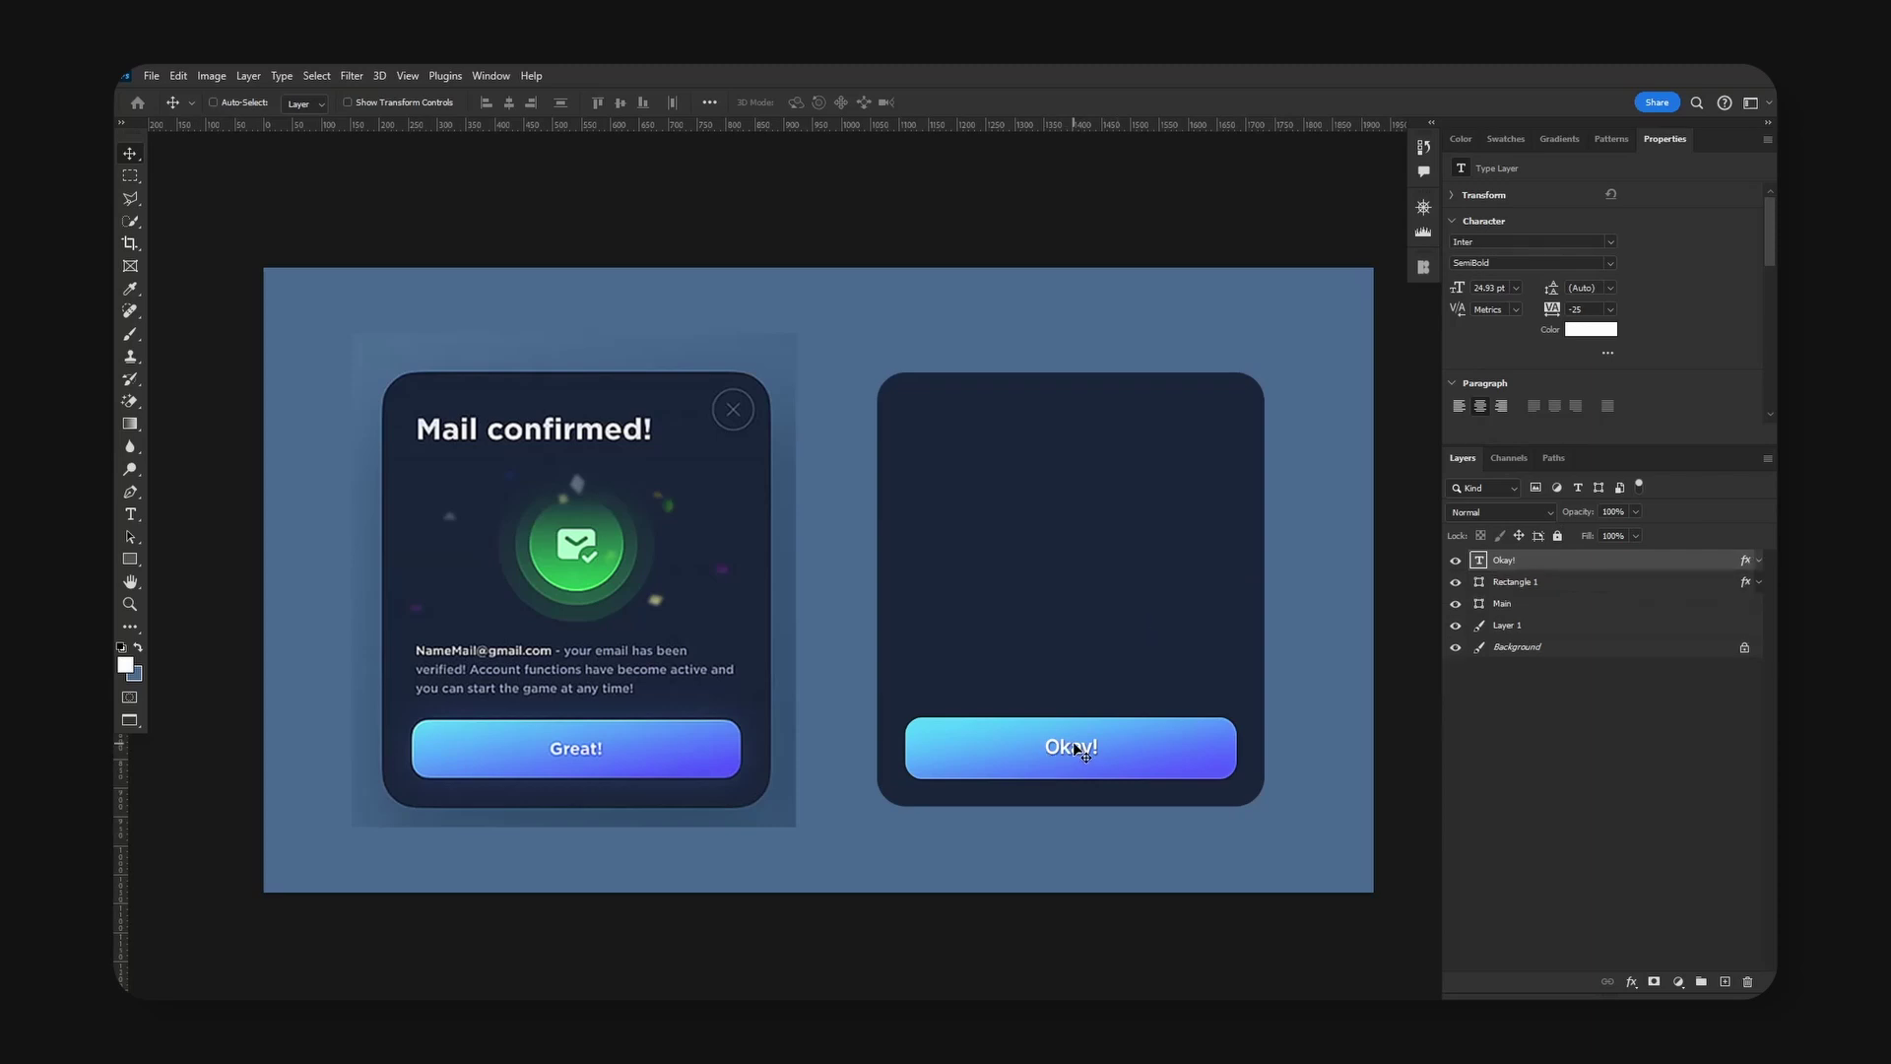
Duplicate the "Okay!" text into the middle of the panel and left-align the copy.
{"action": "left_click_drag", "start_coordinate": [1076, 747], "coordinate": [1095, 564]}
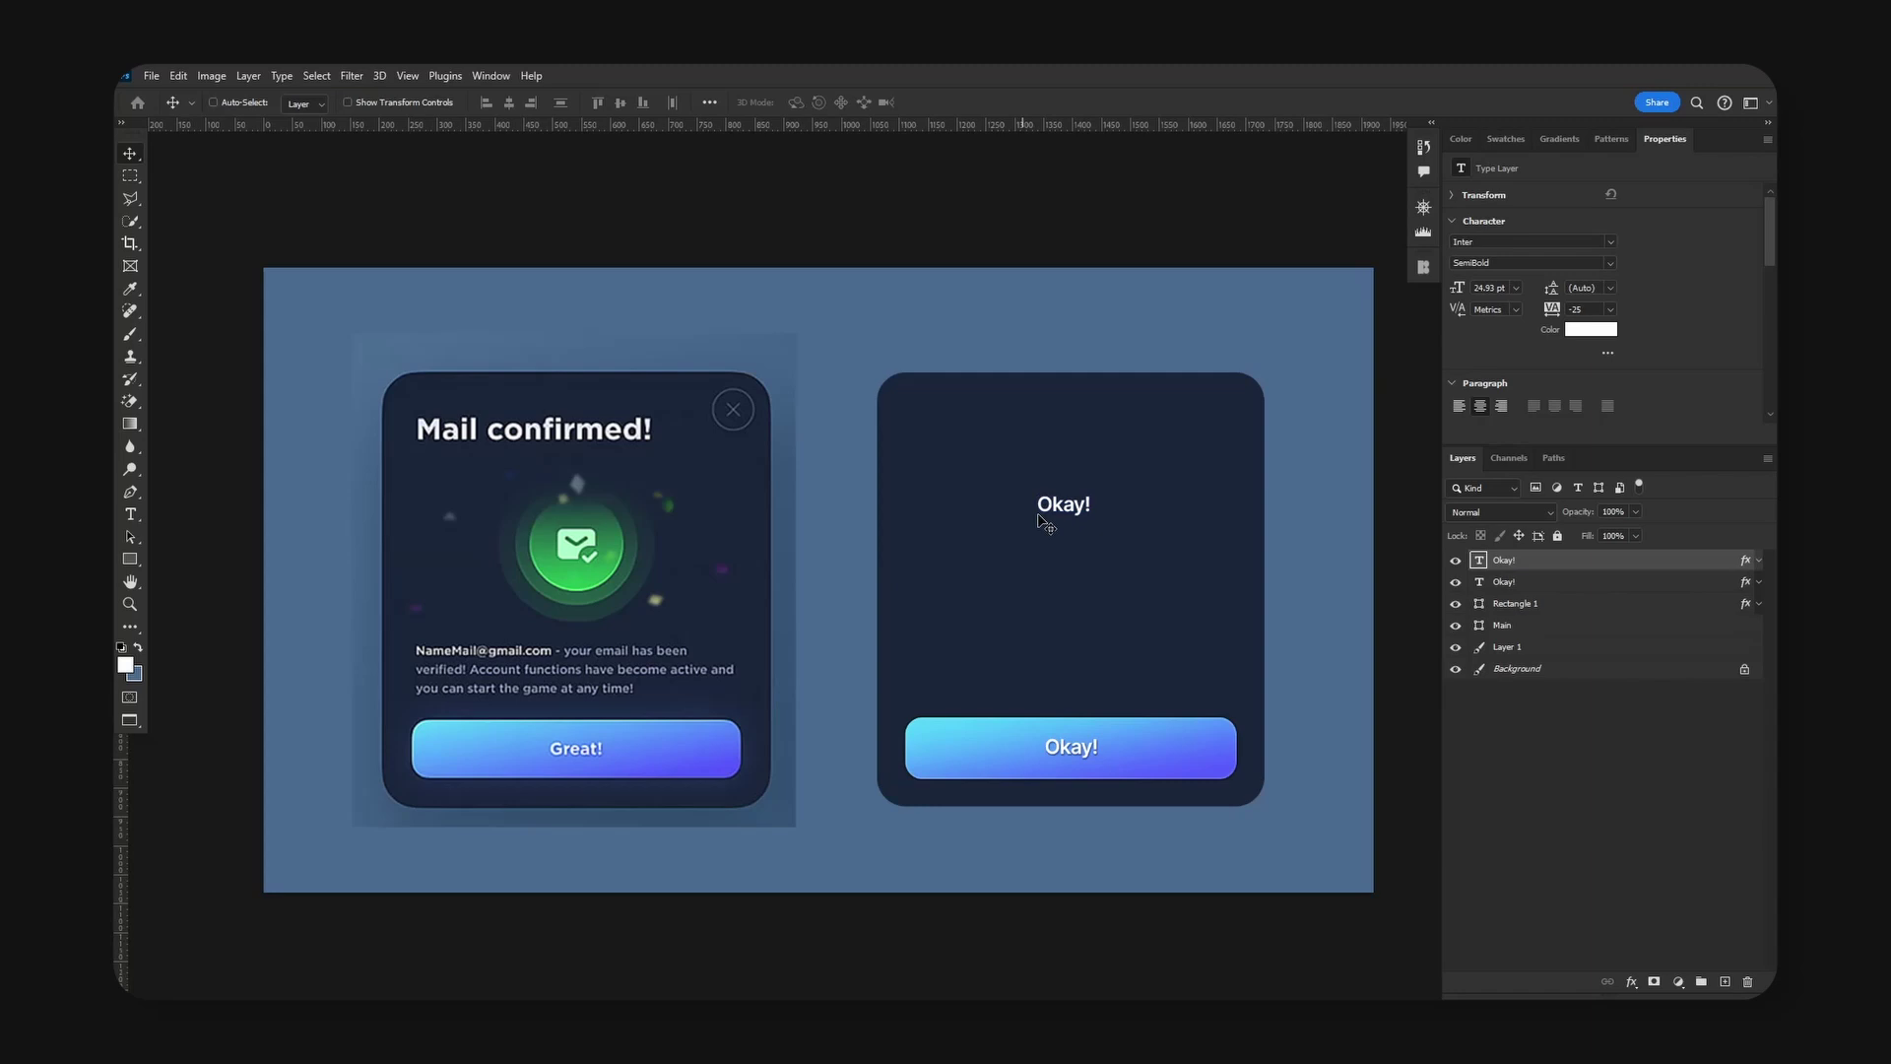
{"action": "key", "text": "t"}
{"action": "double_click", "coordinate": [1069, 505]}
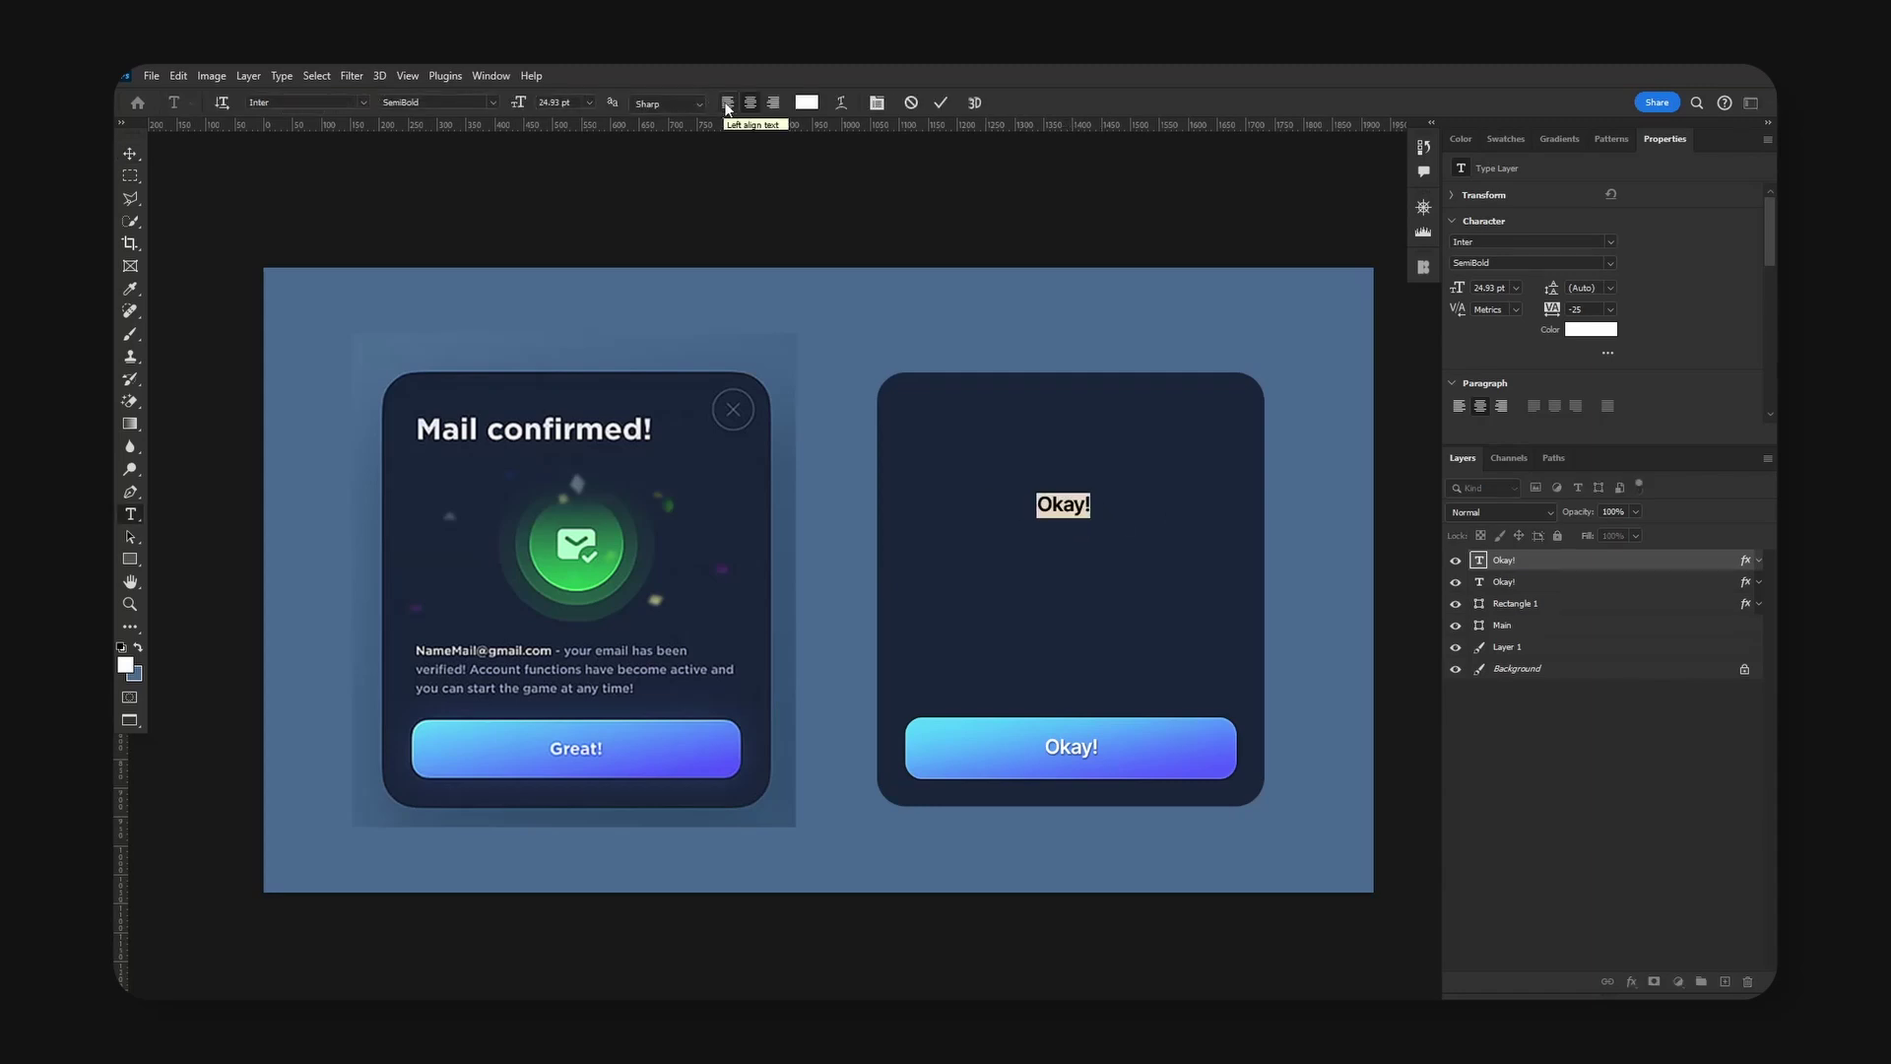
{"action": "left_click", "coordinate": [726, 106]}
Move the copied text toward the panel's left half and enlarge it to about 48 pt.
{"action": "left_click", "coordinate": [129, 153]}
{"action": "left_click_drag", "start_coordinate": [1164, 506], "coordinate": [1097, 488]}
{"action": "key", "text": "ctrl+t"}
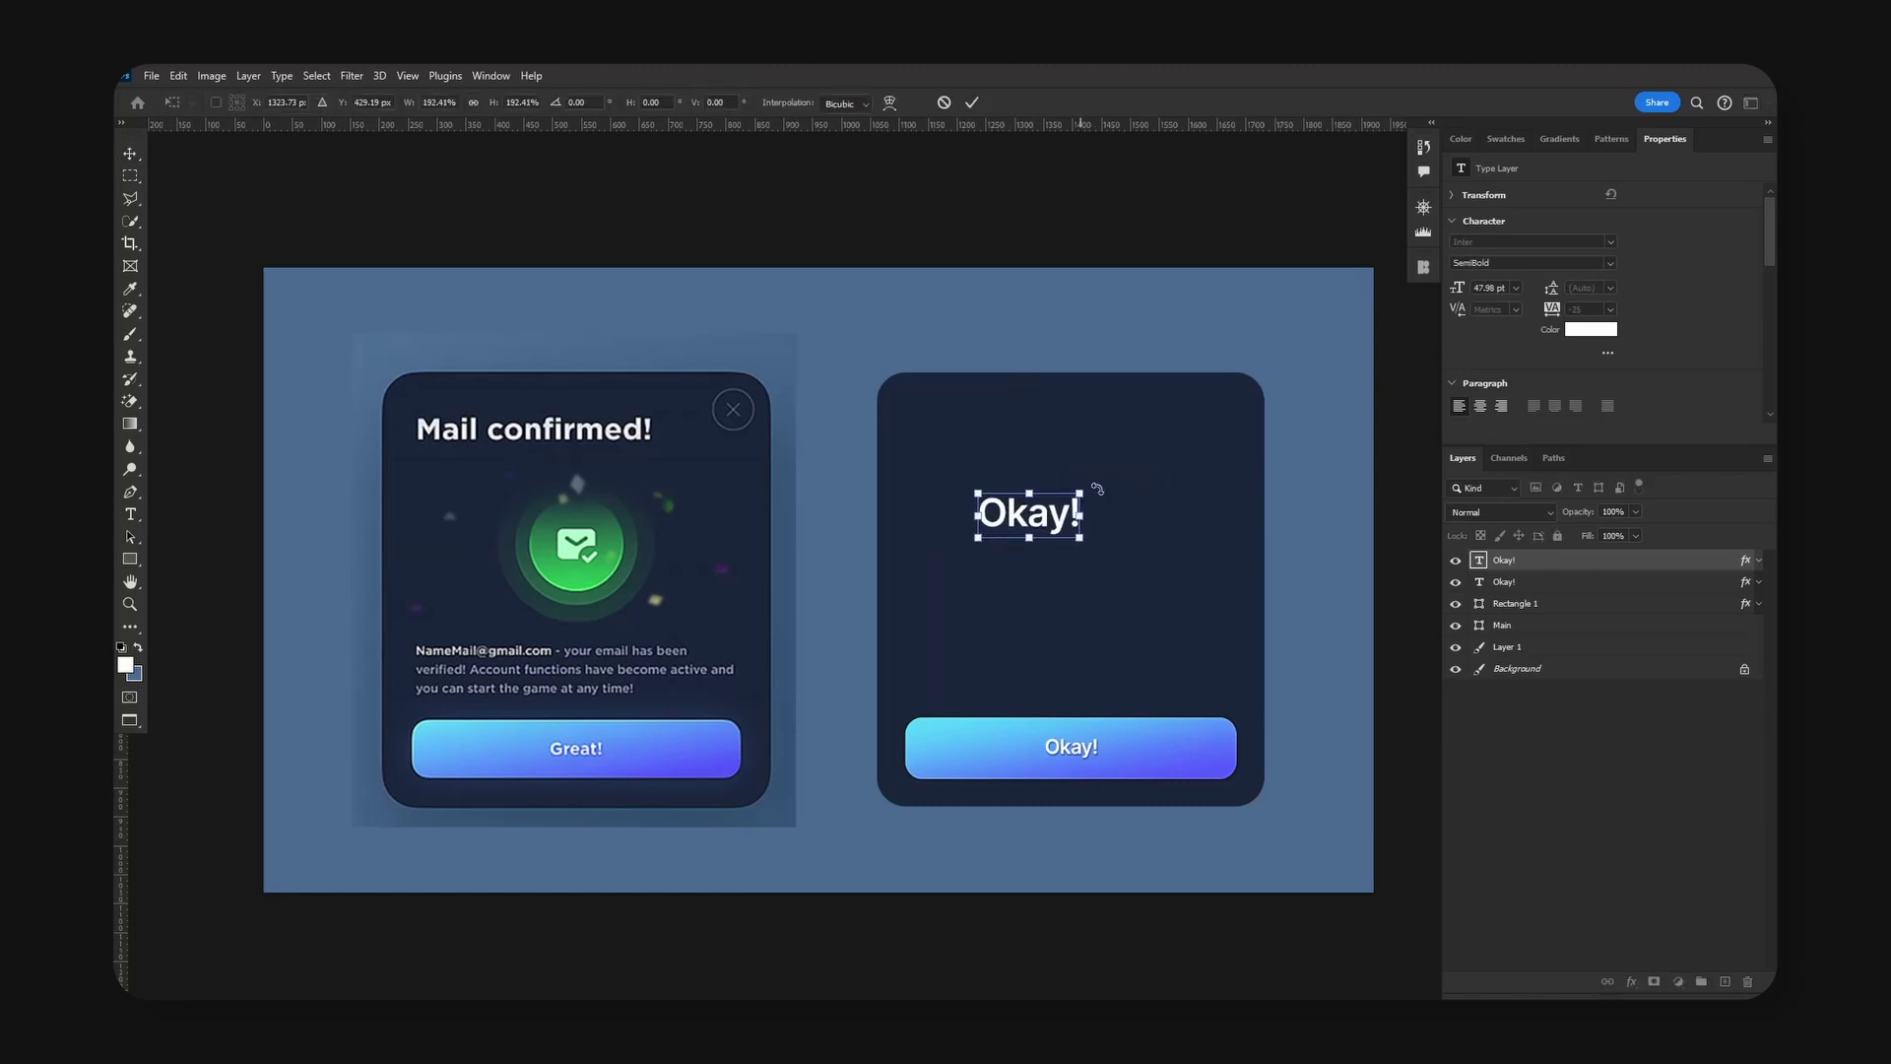
{"action": "key", "text": "Return"}
Replace the copied text with "Mail confirmed!".
{"action": "double_click", "coordinate": [1008, 513]}
{"action": "type", "text": "T"}
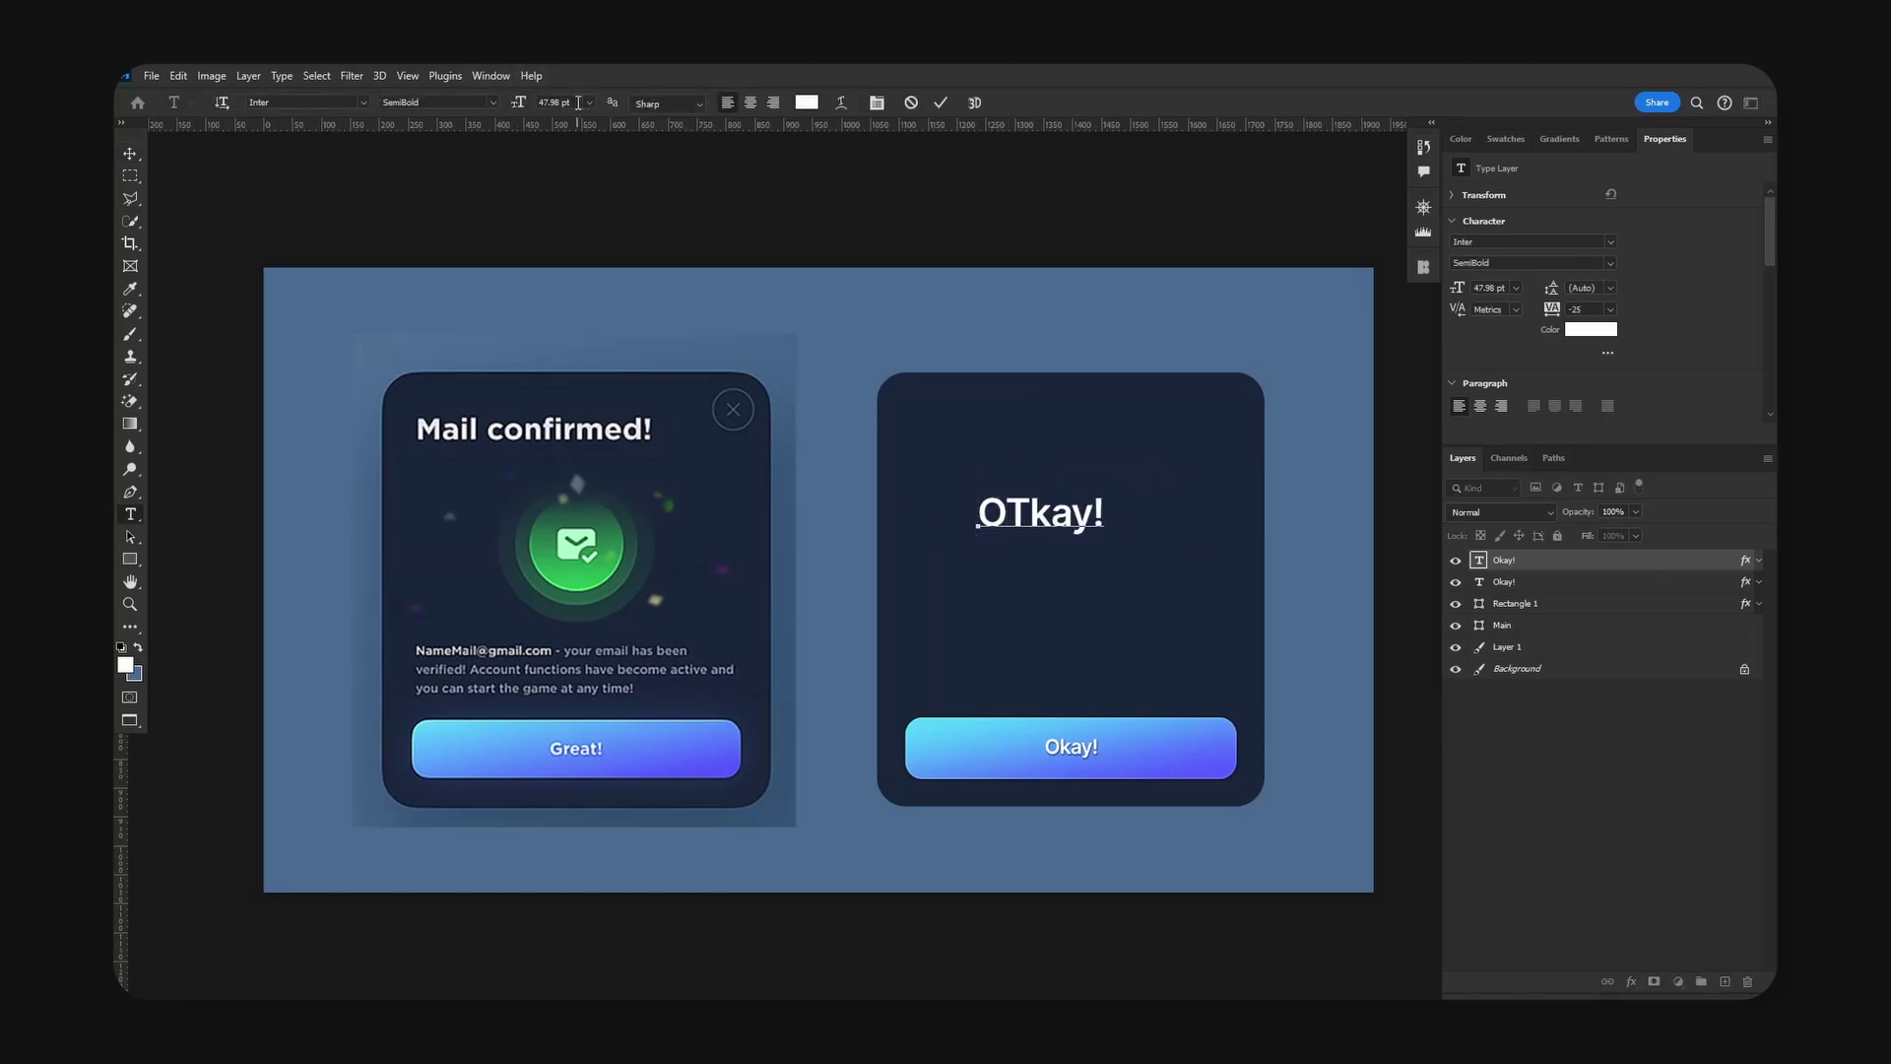
{"action": "key", "text": "ctrl+a"}
{"action": "type", "text": "Mail confirmed"}
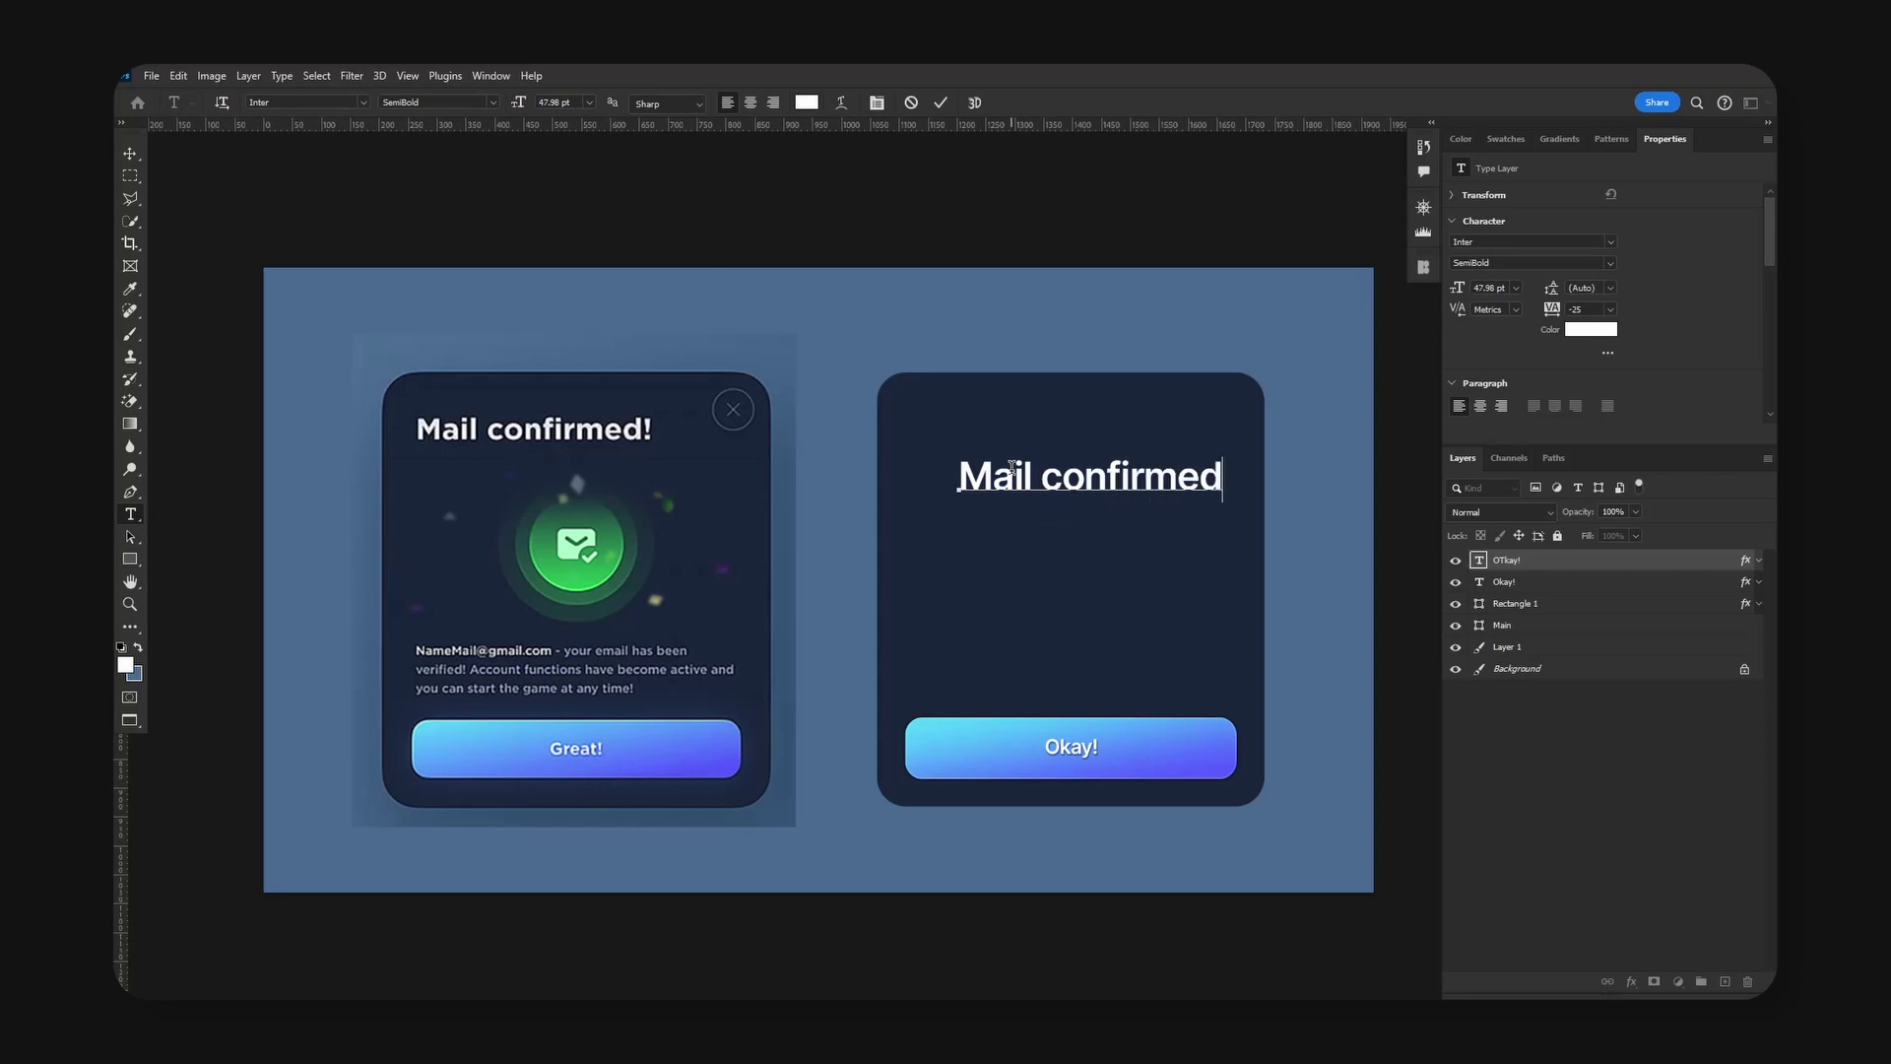
{"action": "type", "text": "!"}
{"action": "key", "text": "ctrl+Return"}
Scale the "Mail confirmed!" heading to about 37.6 pt and place it in the panel's upper-left corner.
{"action": "key", "text": "v"}
{"action": "left_click_drag", "start_coordinate": [1161, 482], "coordinate": [1172, 417]}
{"action": "key", "text": "ctrl+t"}
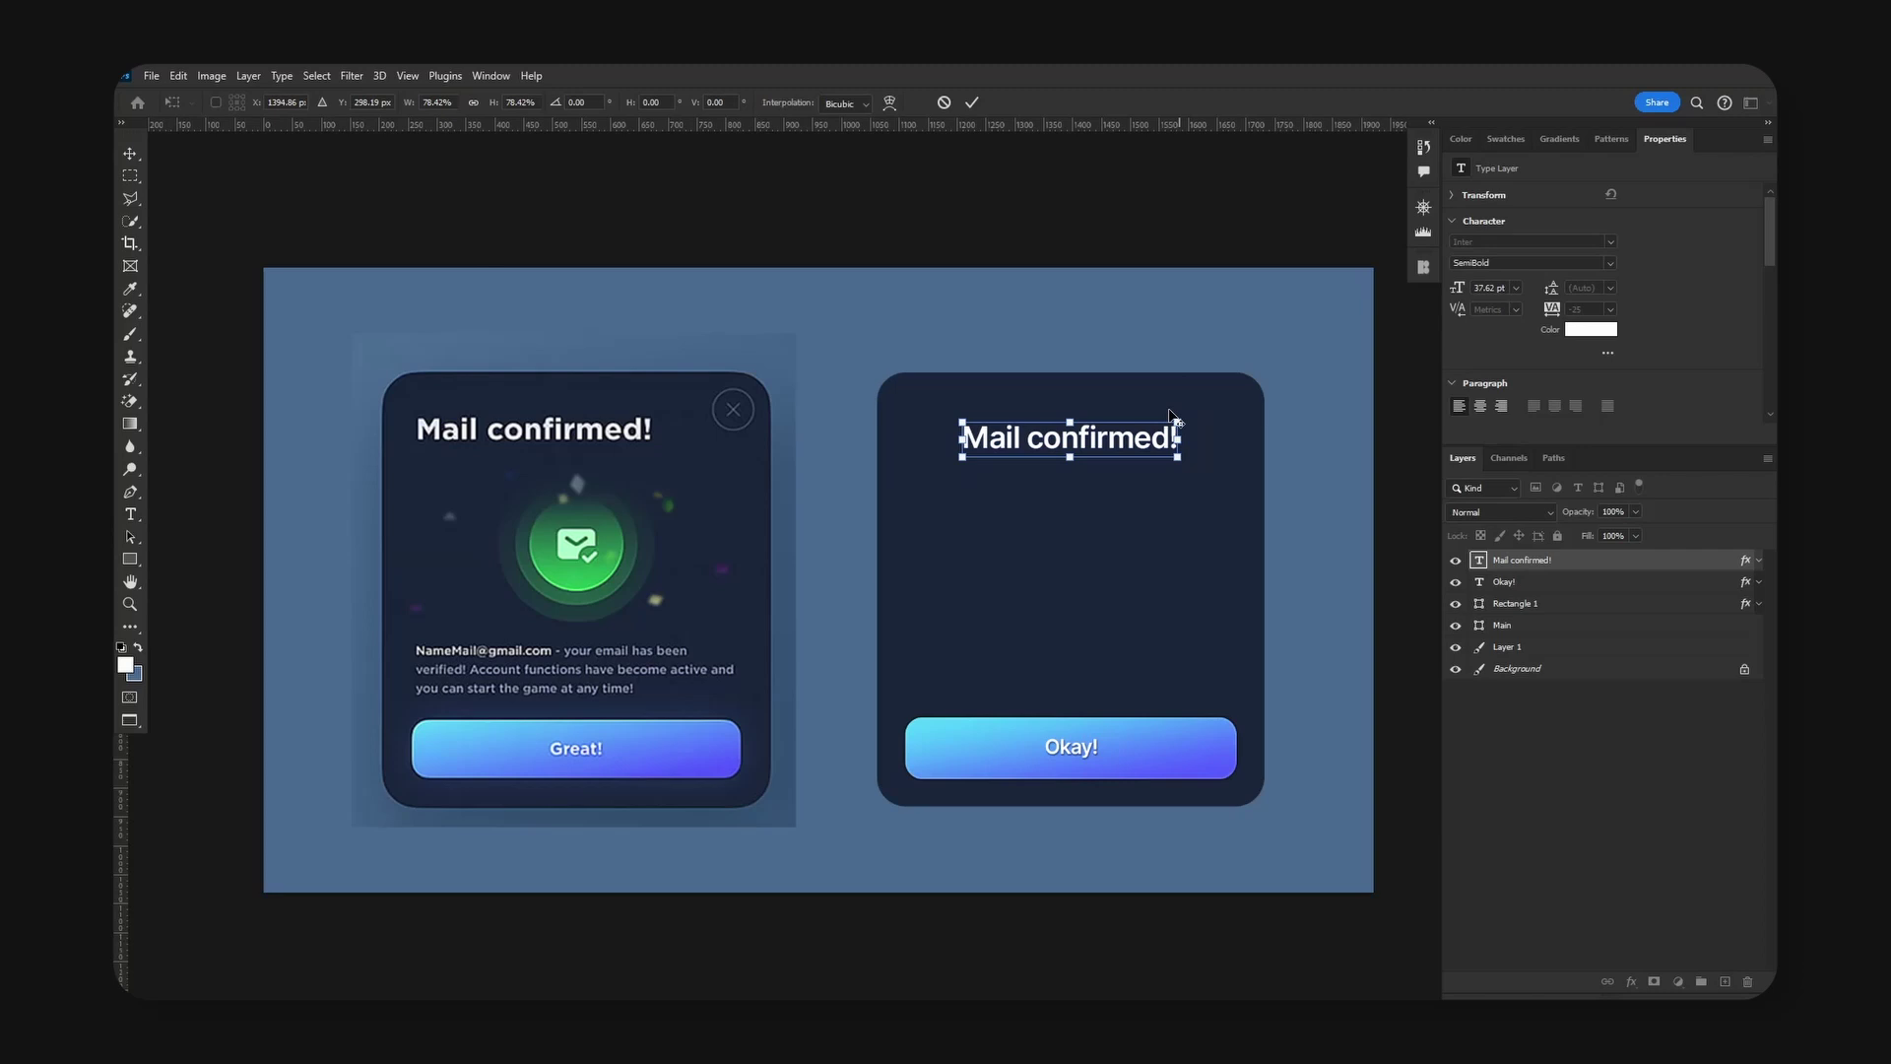
{"action": "key", "text": "Return"}
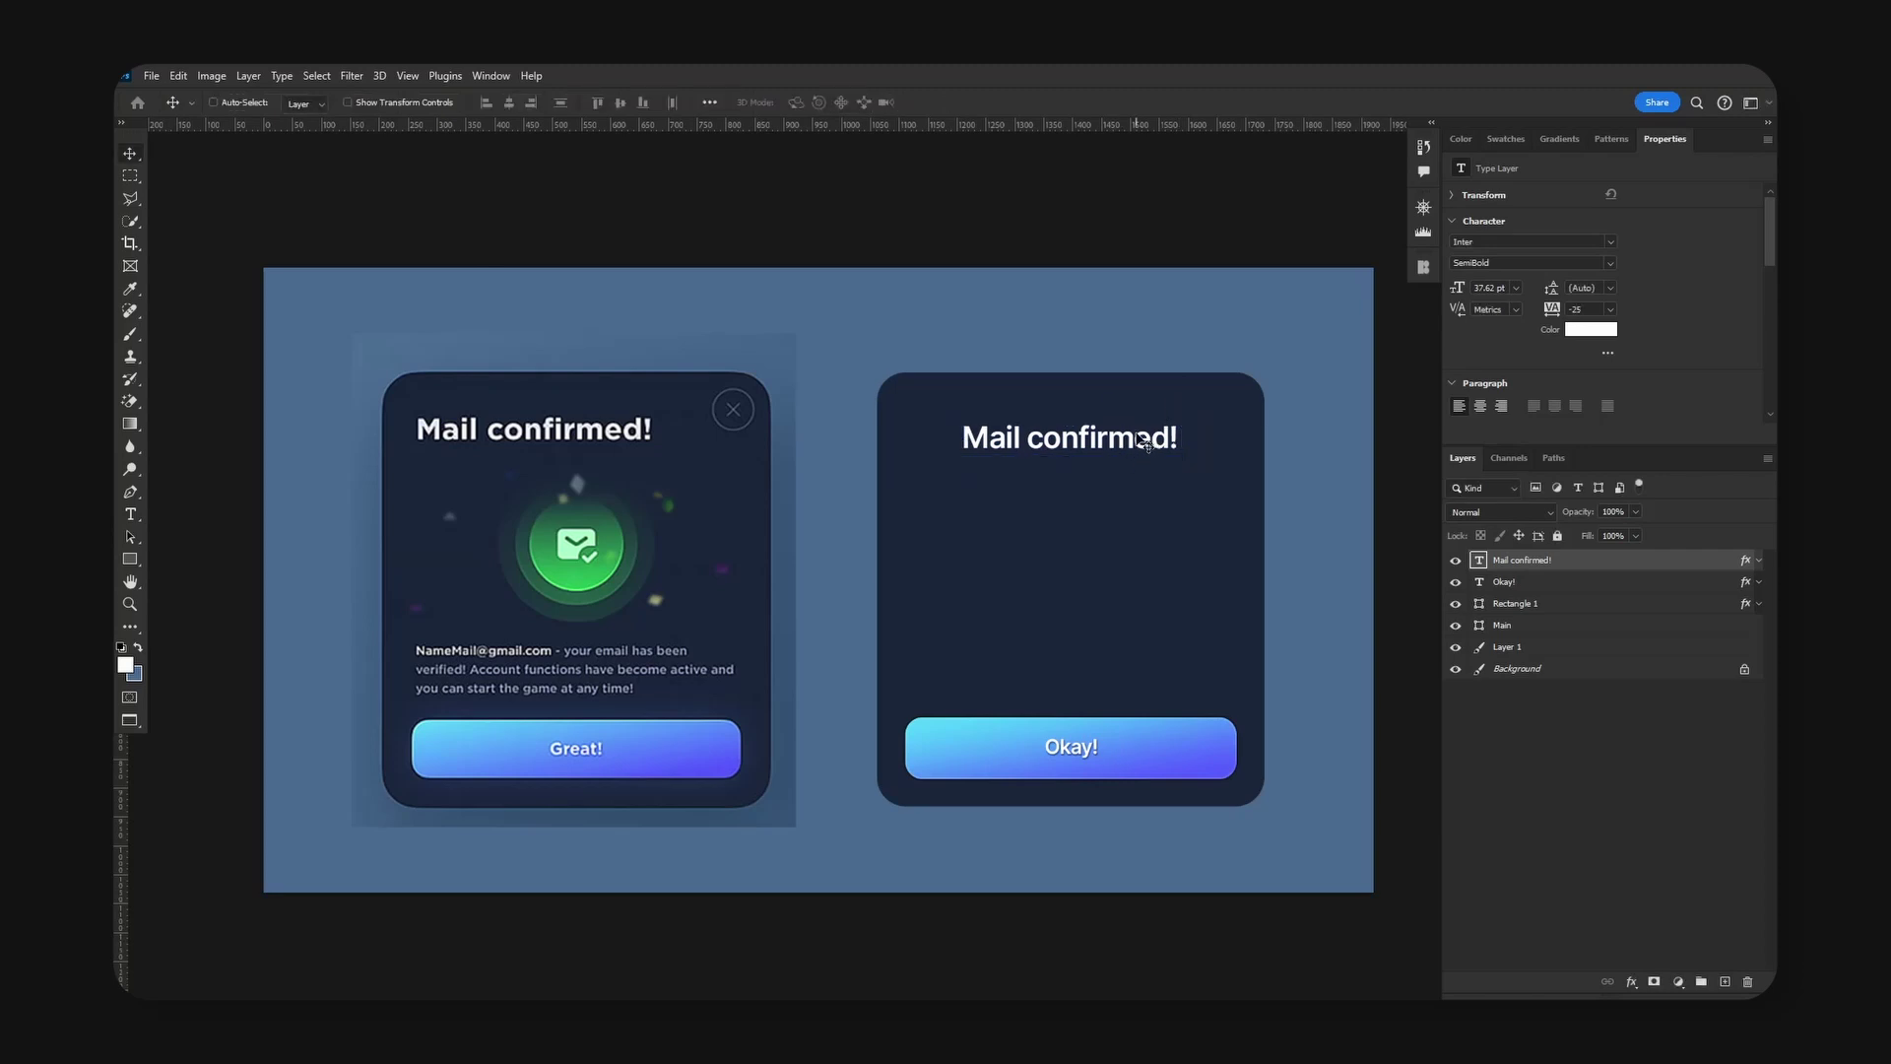
{"action": "left_click_drag", "start_coordinate": [1190, 499], "coordinate": [1136, 490]}
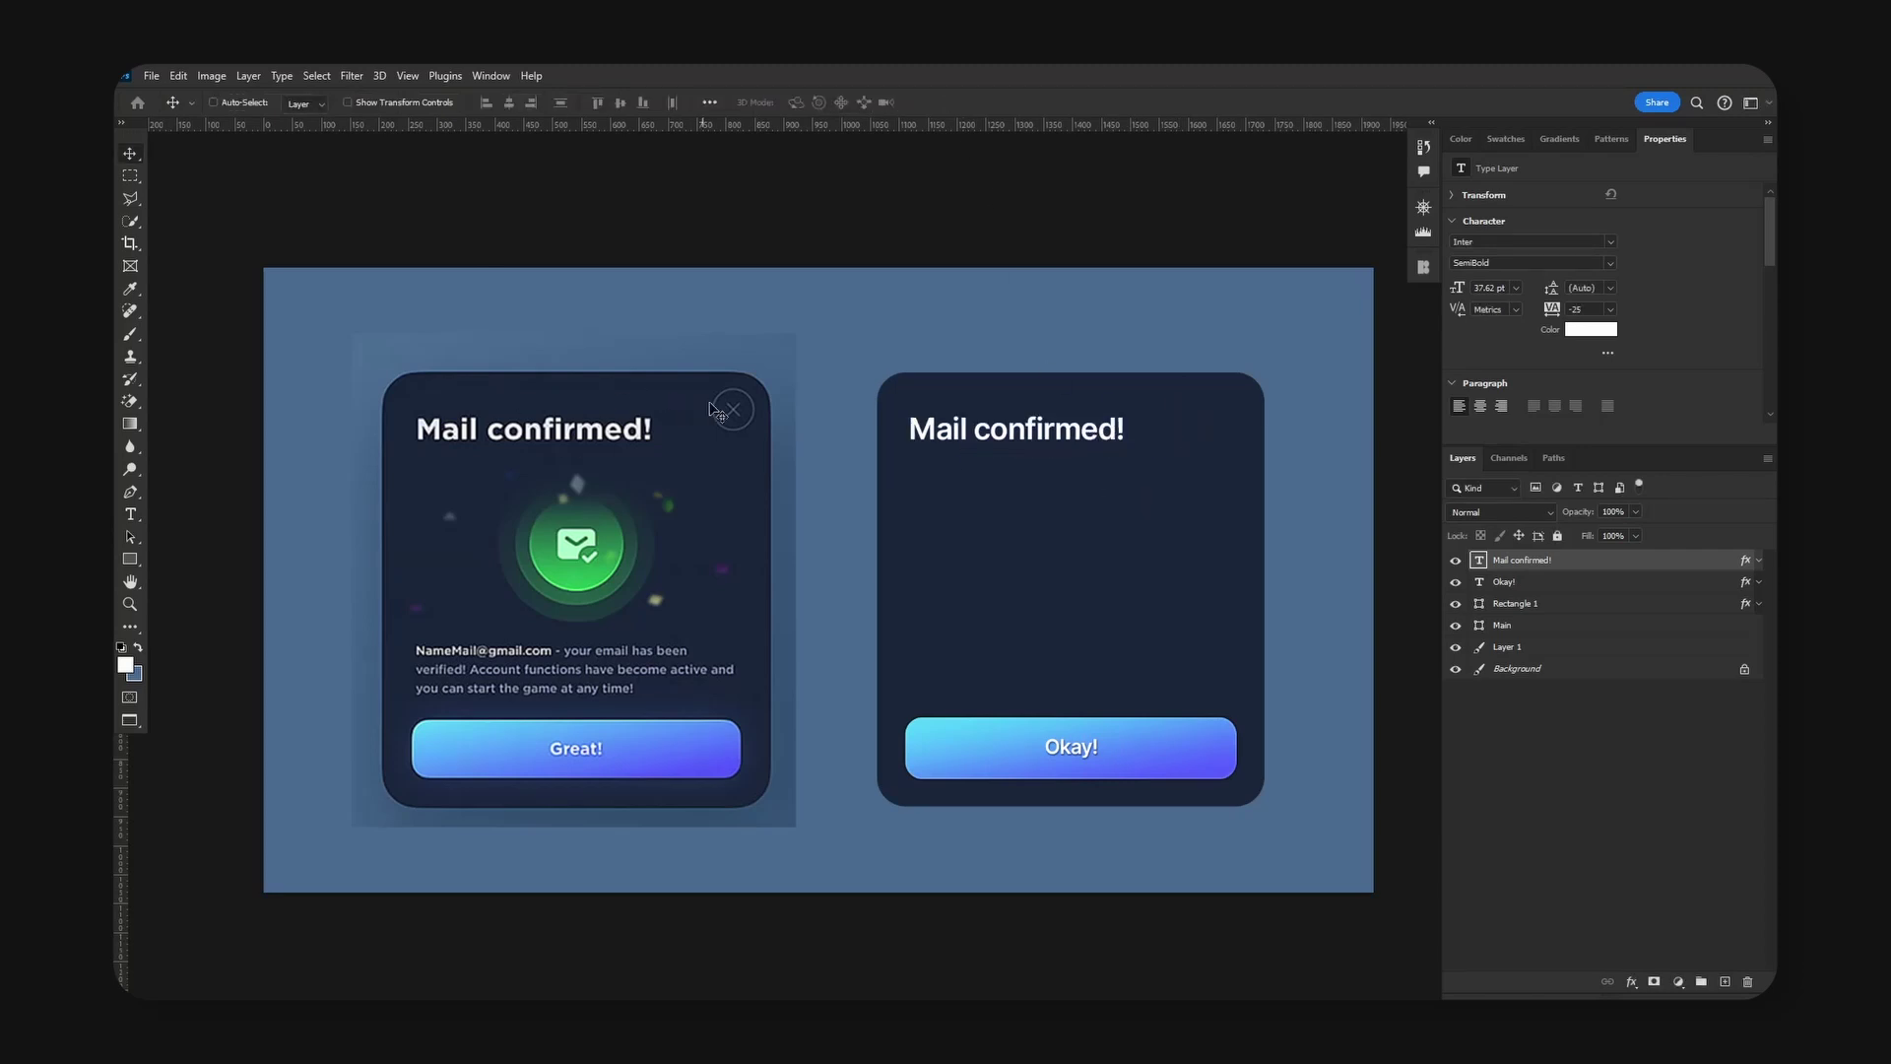
Draw a 78 px circle on a new layer near the reference popup's close button.
{"action": "left_click", "coordinate": [1725, 982]}
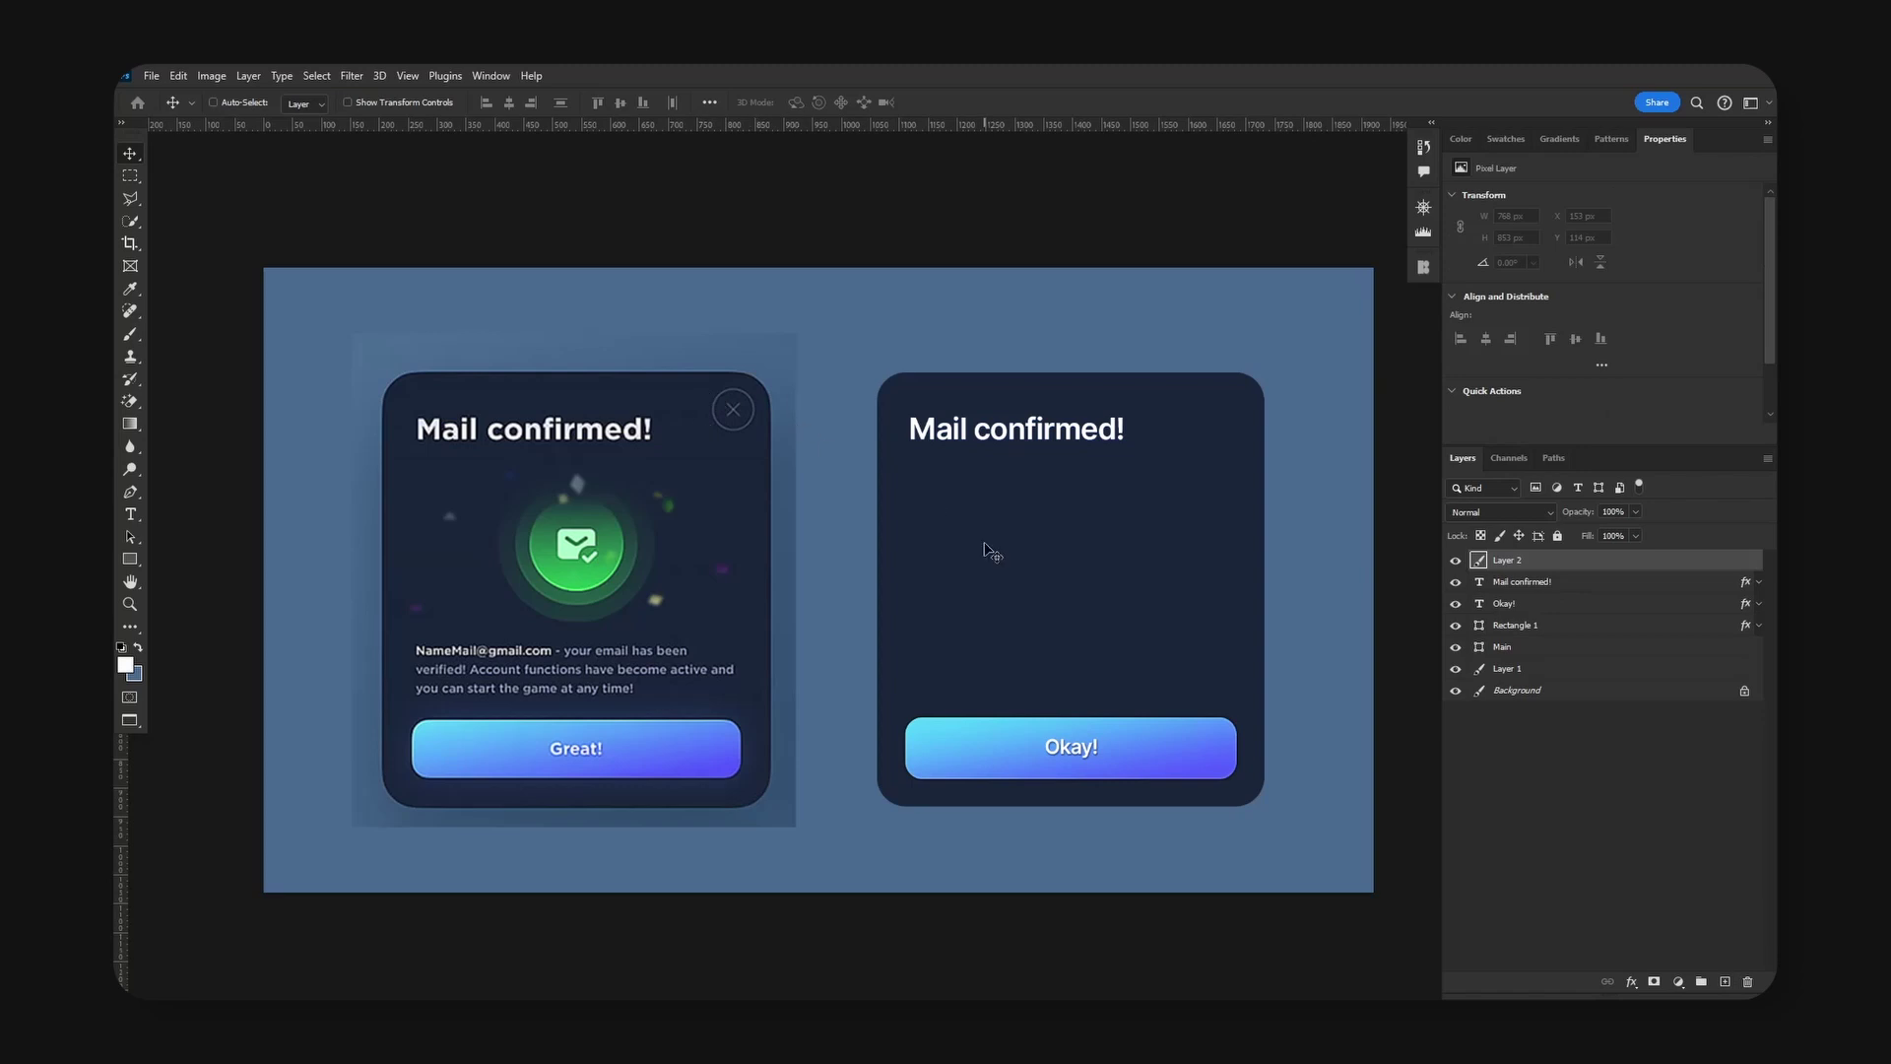
{"action": "left_click_drag", "start_coordinate": [130, 559], "coordinate": [180, 573]}
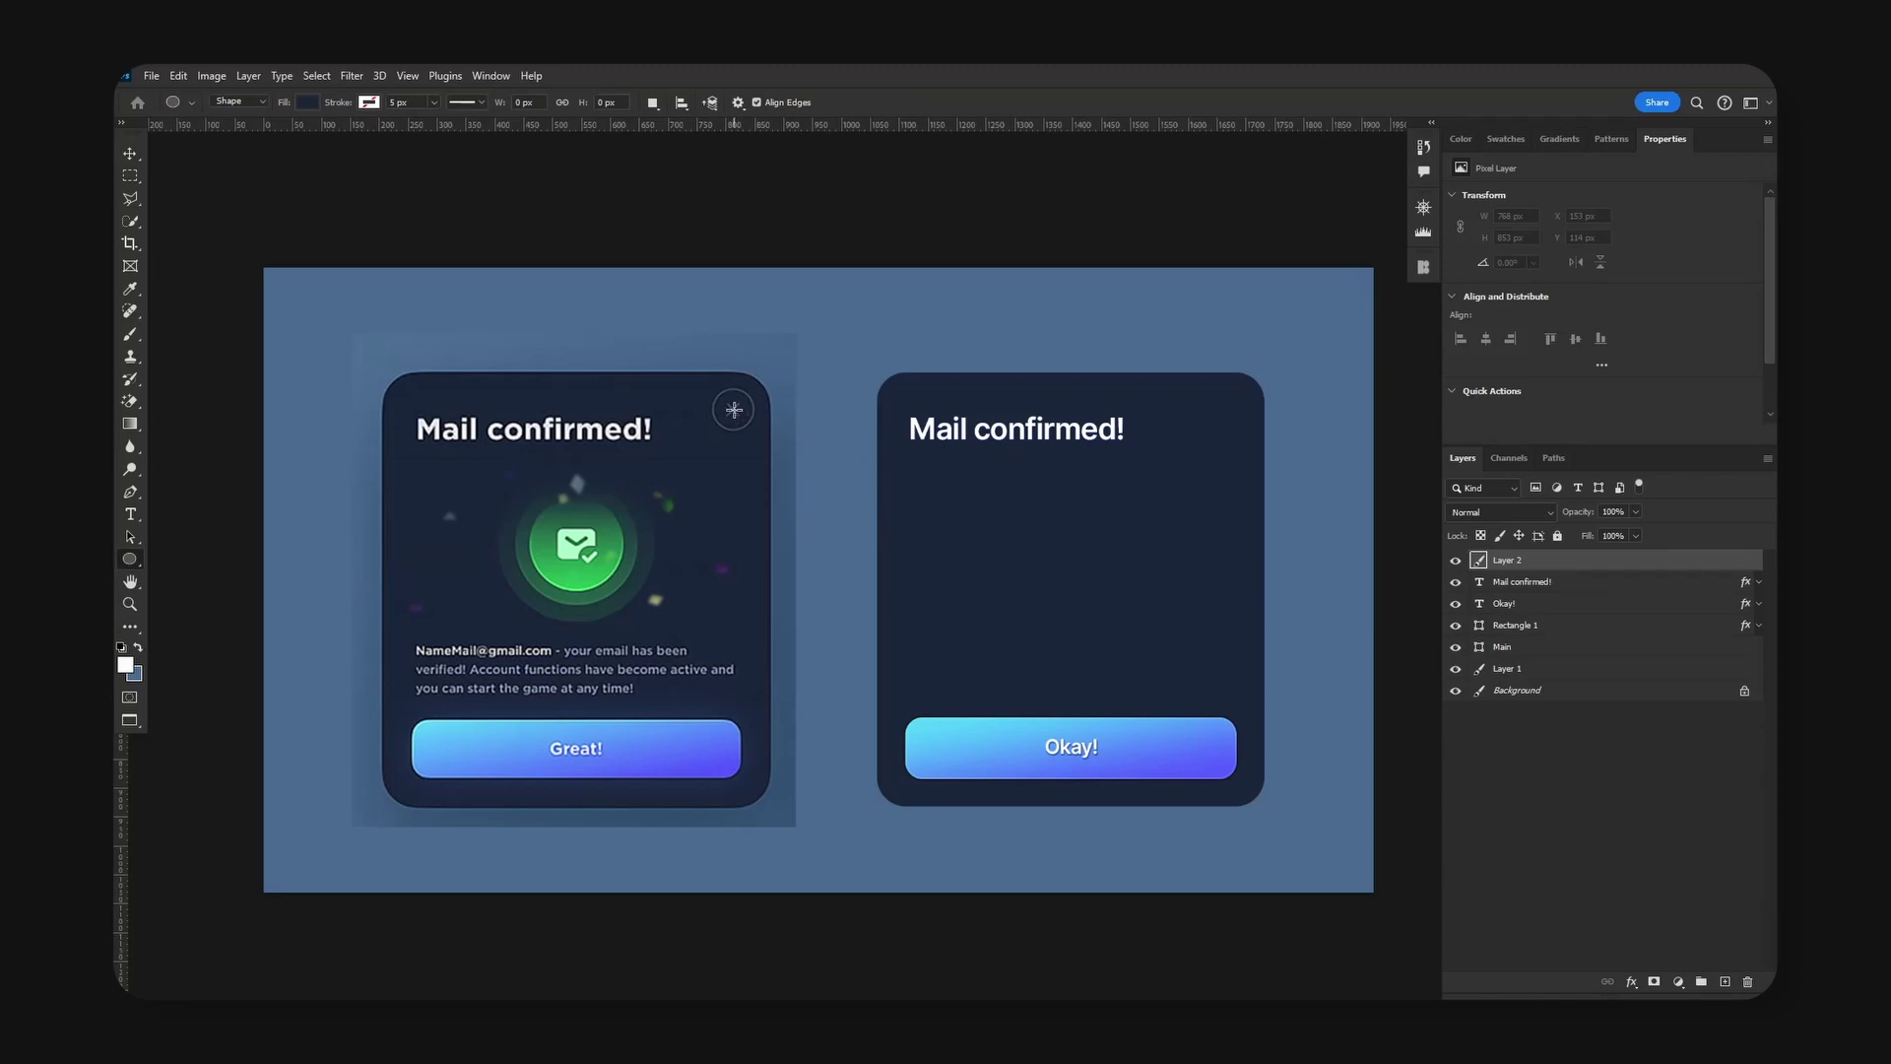
{"action": "mouse_move", "coordinate": [733, 410]}
{"action": "left_mouse_down"}
{"action": "mouse_move", "coordinate": [758, 387]}
{"action": "mouse_move", "coordinate": [1231, 423]}
{"action": "left_mouse_up"}
{"action": "key", "text": "v"}
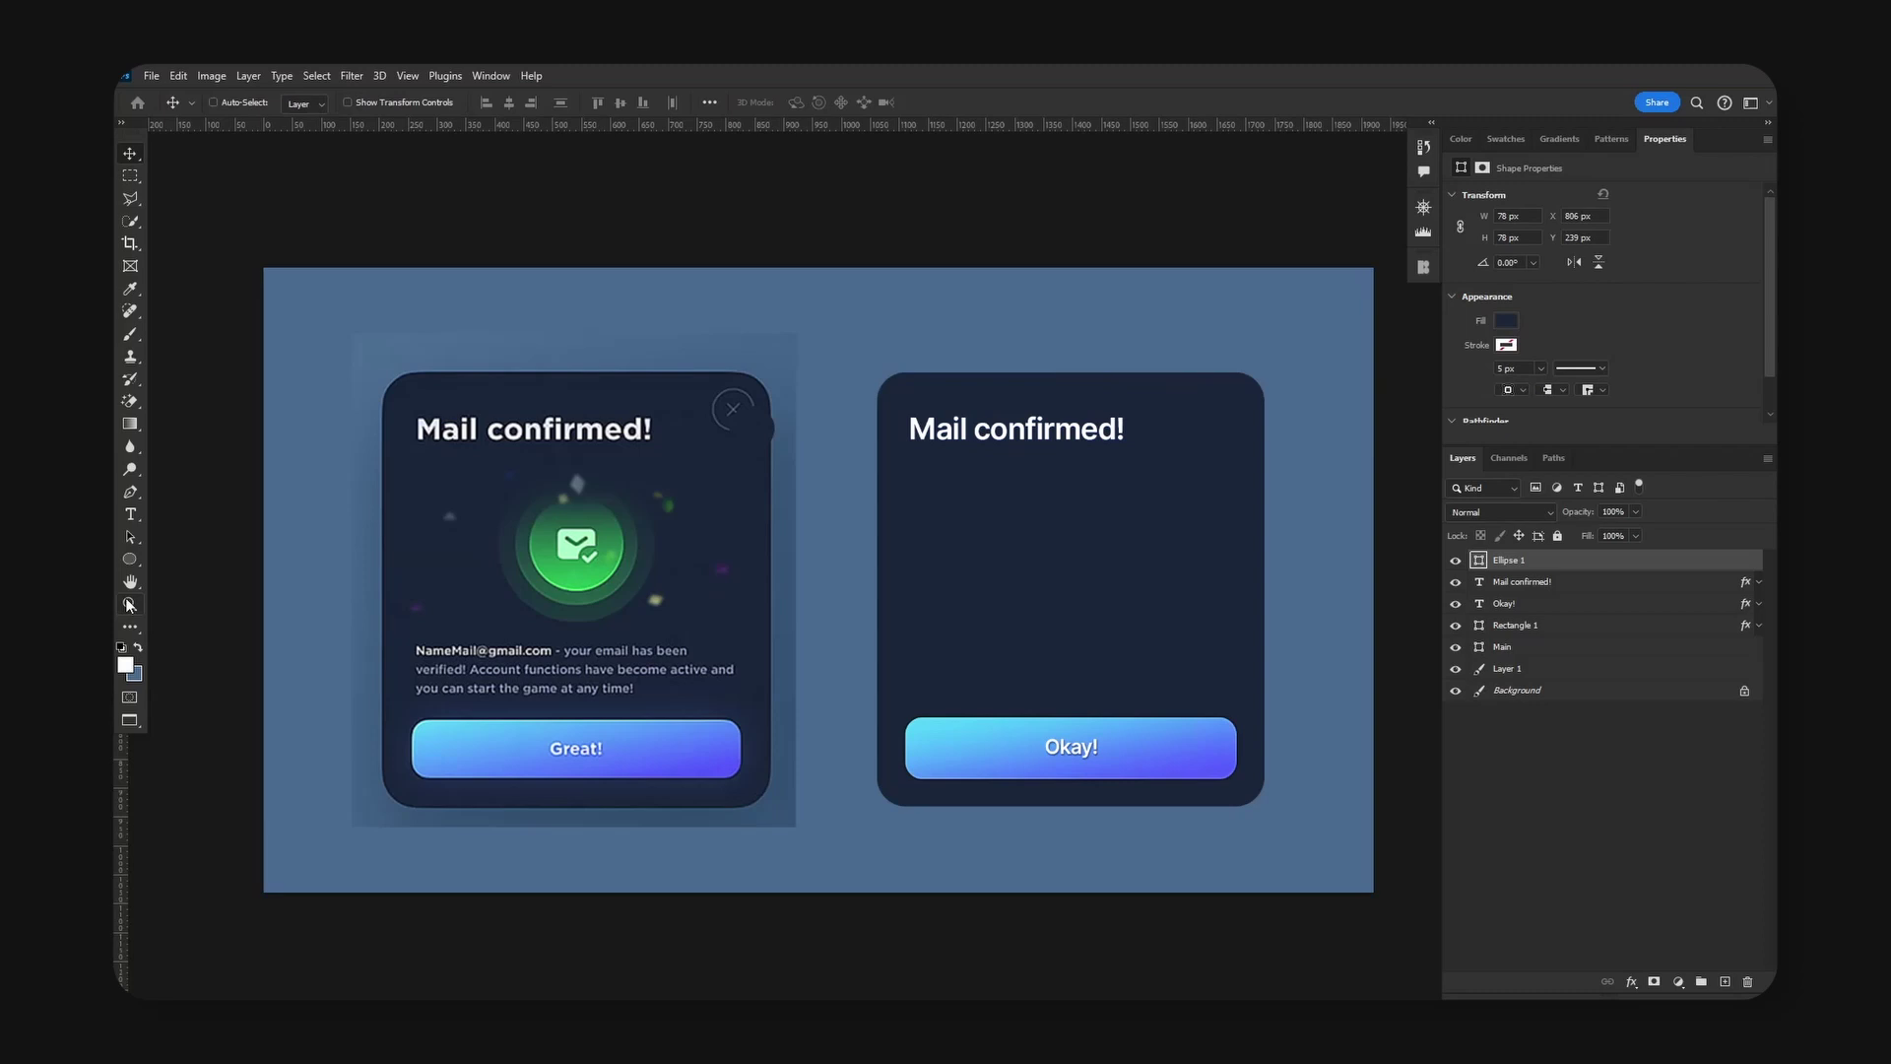
Remove the circle's fill and give it a white stroke.
{"action": "left_click", "coordinate": [129, 560]}
{"action": "left_click", "coordinate": [306, 103]}
{"action": "left_click", "coordinate": [210, 138]}
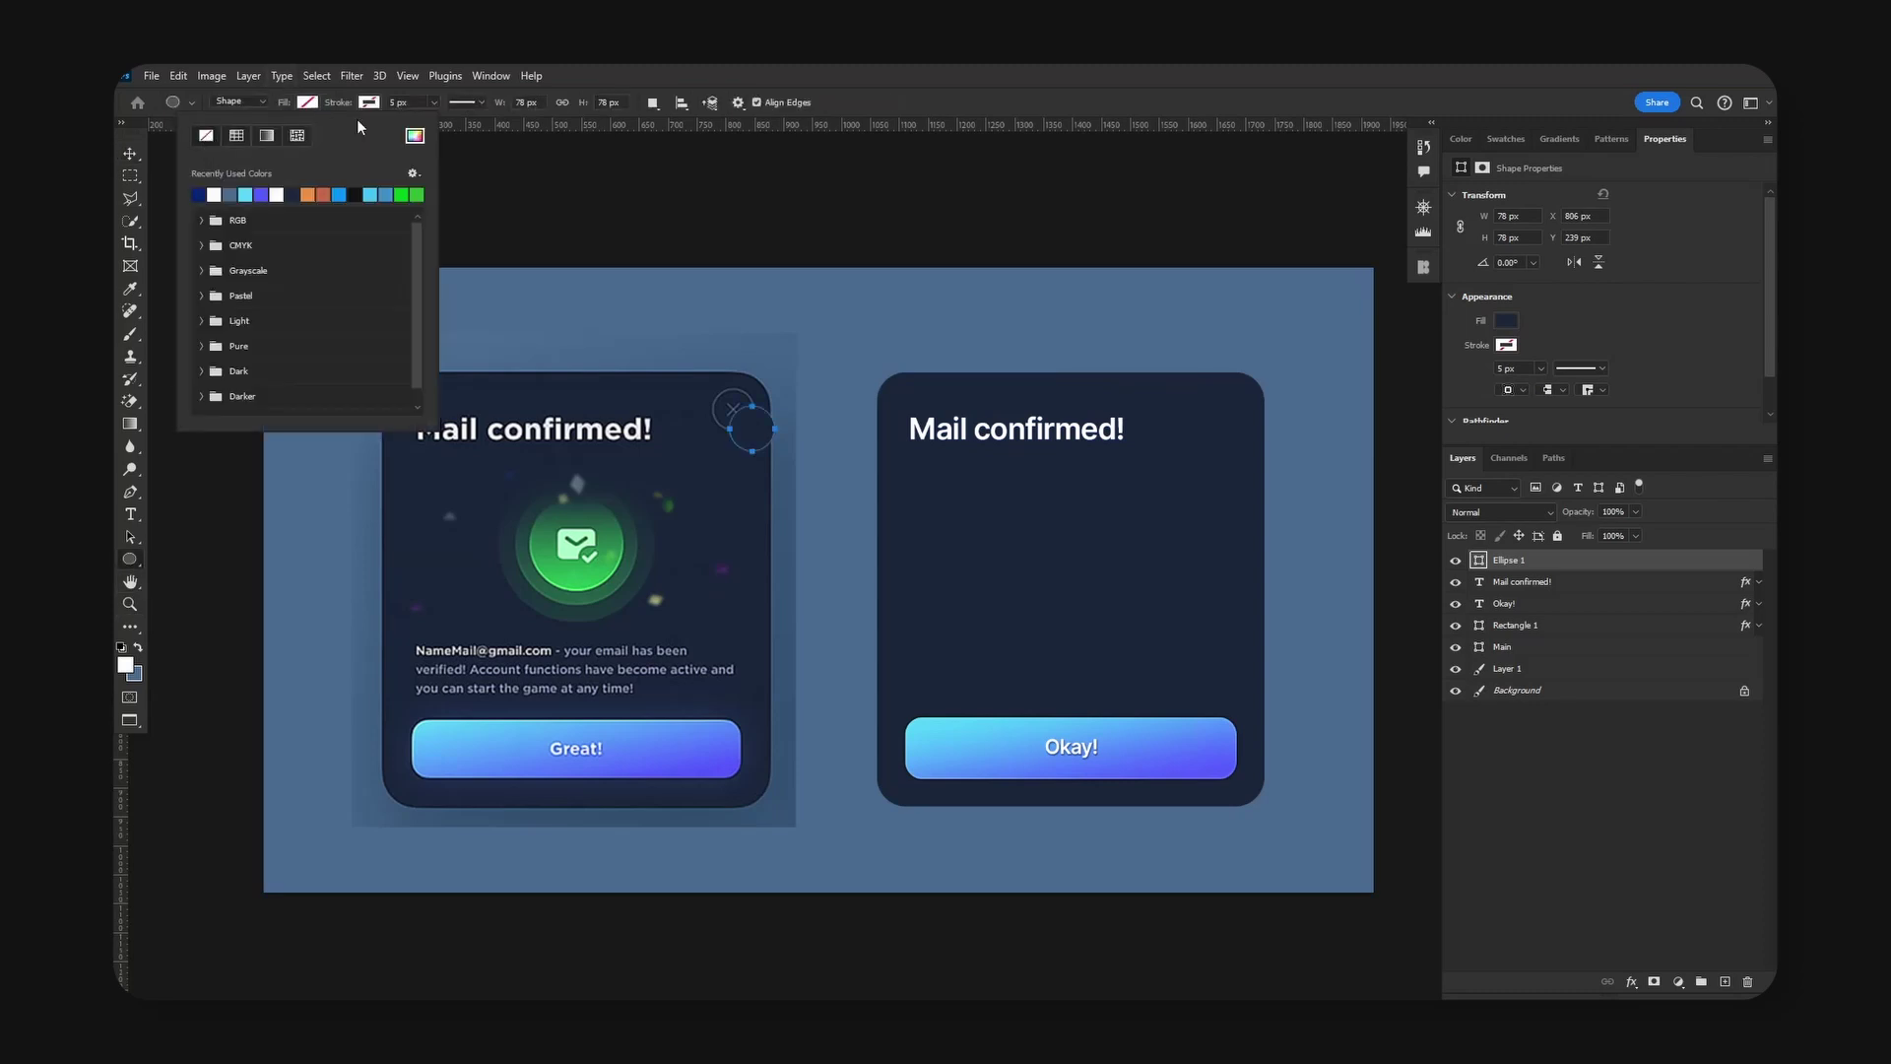
{"action": "left_click", "coordinate": [366, 102]}
{"action": "left_click", "coordinate": [276, 194]}
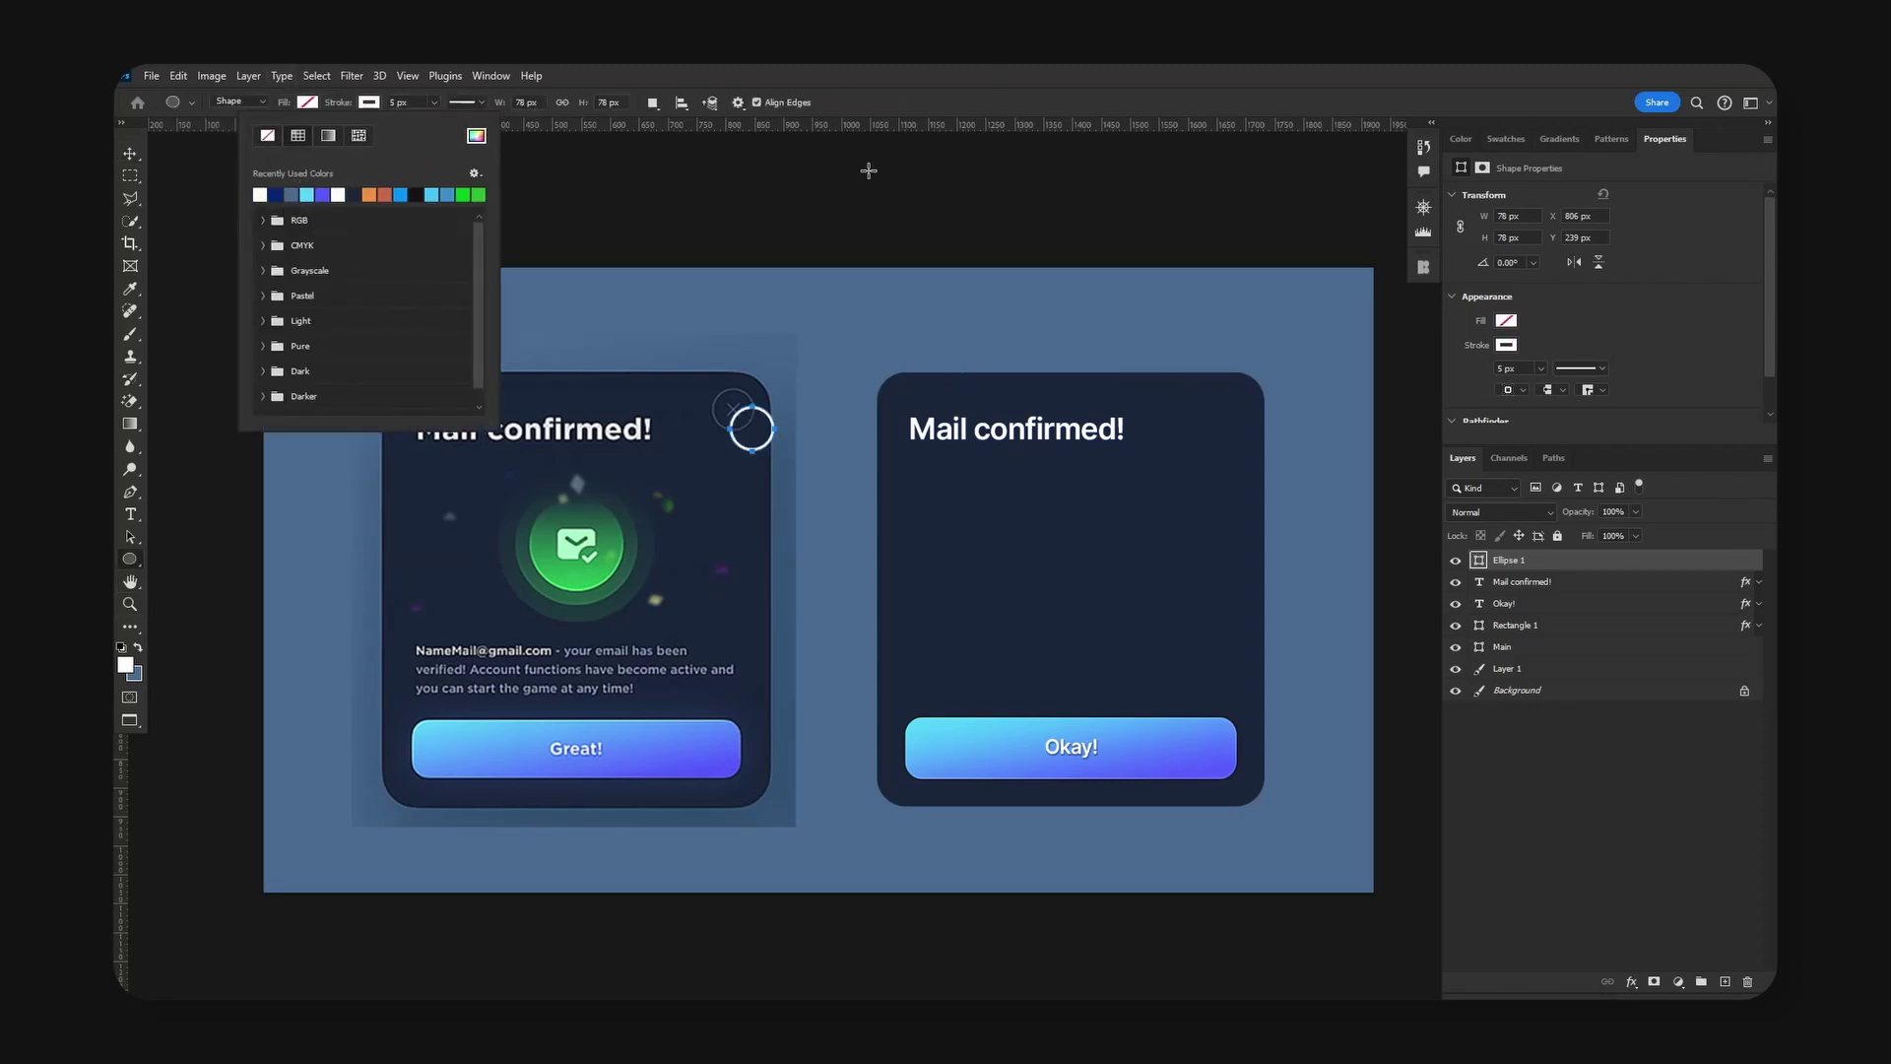
Move the circle over the reference close button to compare and set its stroke width to 3 px.
{"action": "key", "text": "v"}
{"action": "left_click_drag", "start_coordinate": [764, 415], "coordinate": [746, 392]}
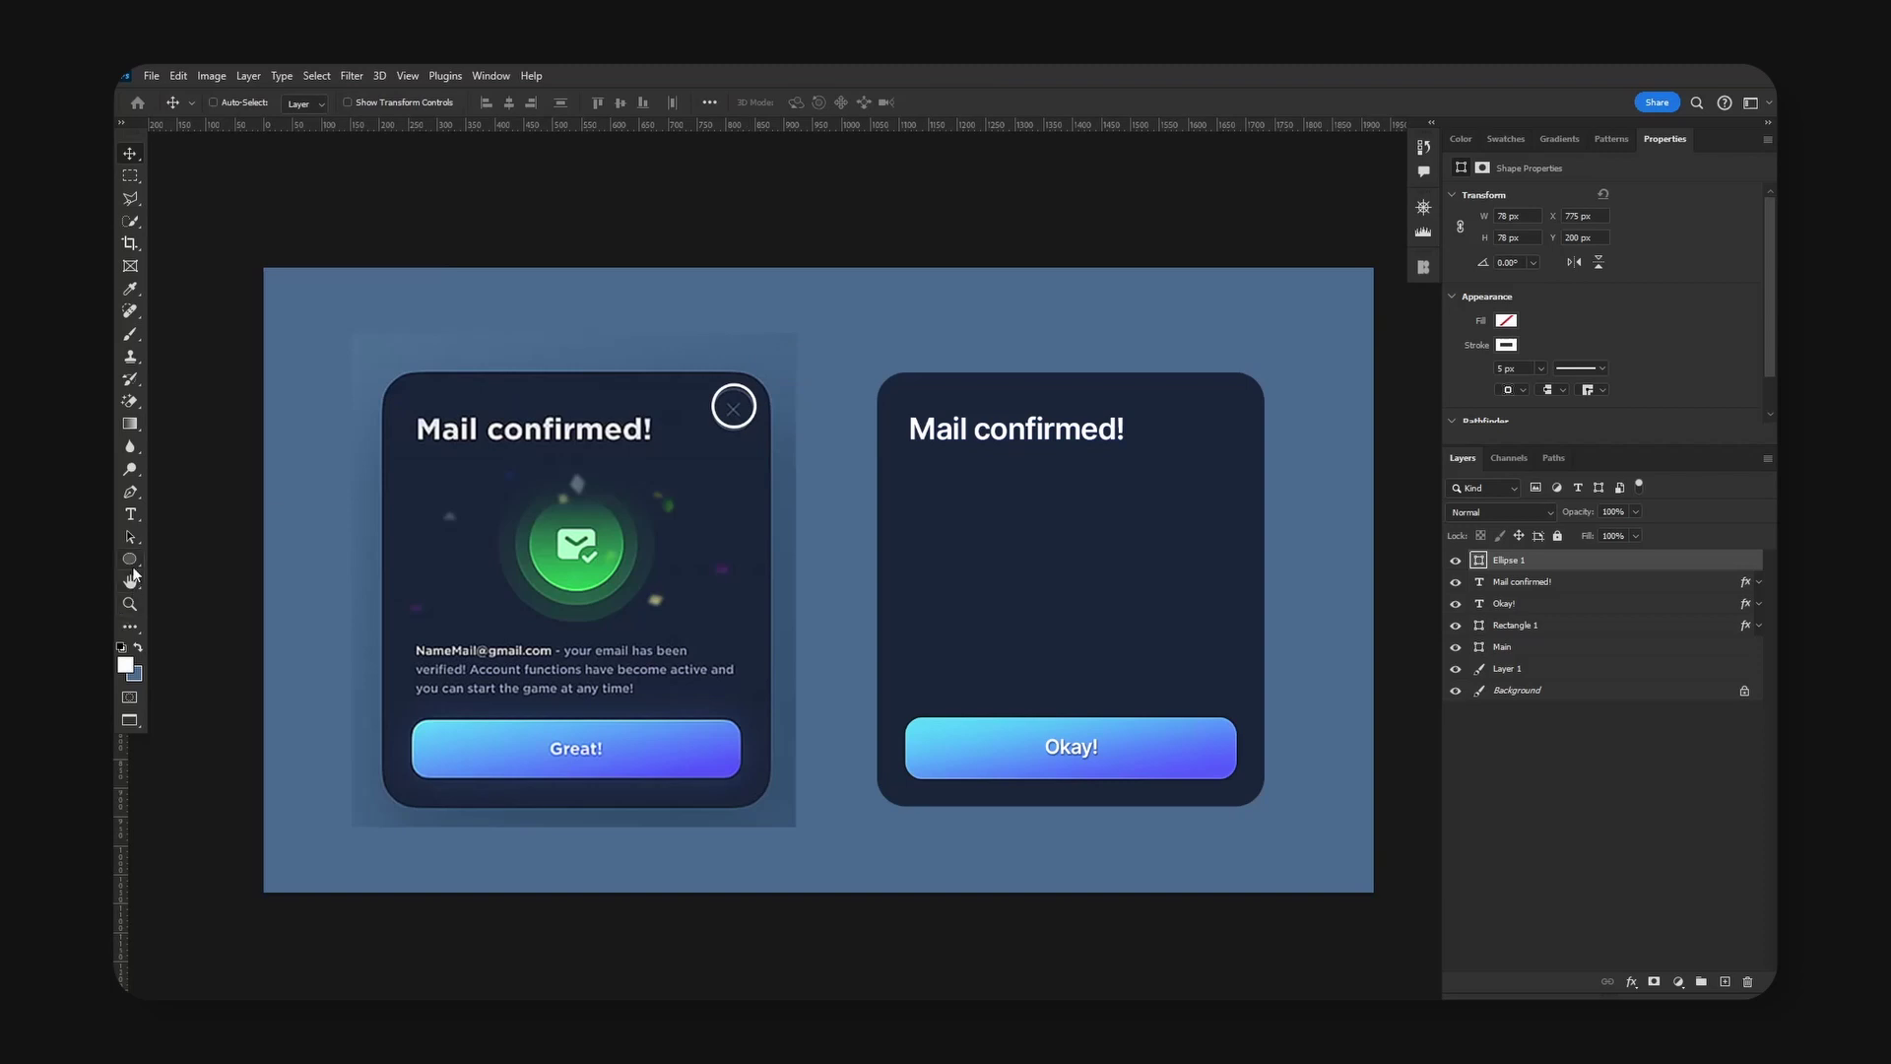
{"action": "left_click", "coordinate": [130, 560]}
{"action": "left_click", "coordinate": [421, 102]}
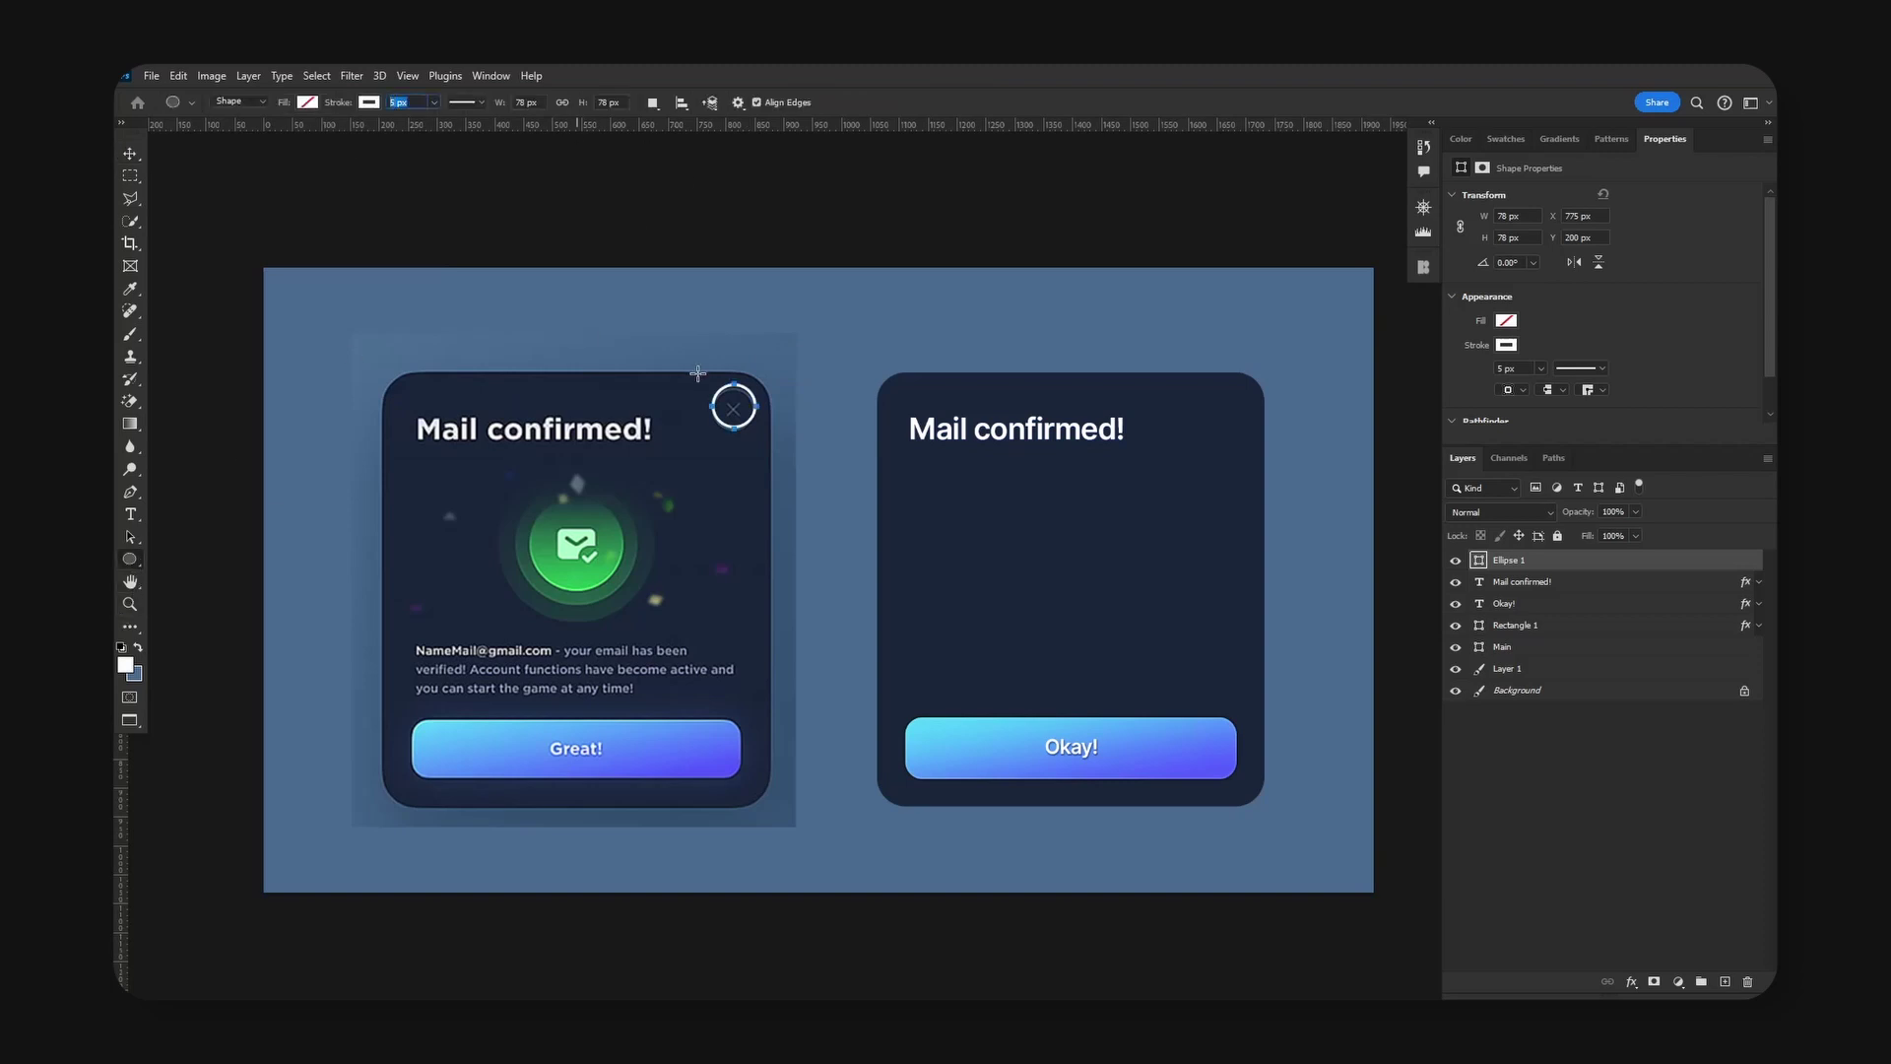
{"action": "type", "text": "3"}
{"action": "key", "text": "Return"}
Move the ring to the new panel's upper-right corner and nudge it into line with the heading.
{"action": "key", "text": "v"}
{"action": "mouse_move", "coordinate": [805, 422]}
{"action": "left_mouse_down"}
{"action": "mouse_move", "coordinate": [847, 394]}
{"action": "mouse_move", "coordinate": [1290, 429]}
{"action": "left_mouse_up"}
{"action": "key", "text": "Up"}
{"action": "key", "text": "Up"}
{"action": "key", "text": "Up"}
{"action": "key", "text": "Up"}
{"action": "key", "text": "Up"}
{"action": "key", "text": "Up"}
{"action": "key", "text": "Up"}
{"action": "key", "text": "Up"}
{"action": "key", "text": "Up"}
{"action": "key", "text": "Up"}
{"action": "key", "text": "Up"}
{"action": "key", "text": "Up"}
{"action": "key", "text": "Left"}
{"action": "key", "text": "Left"}
{"action": "key", "text": "u"}
{"action": "key", "text": "ctrl+plus"}
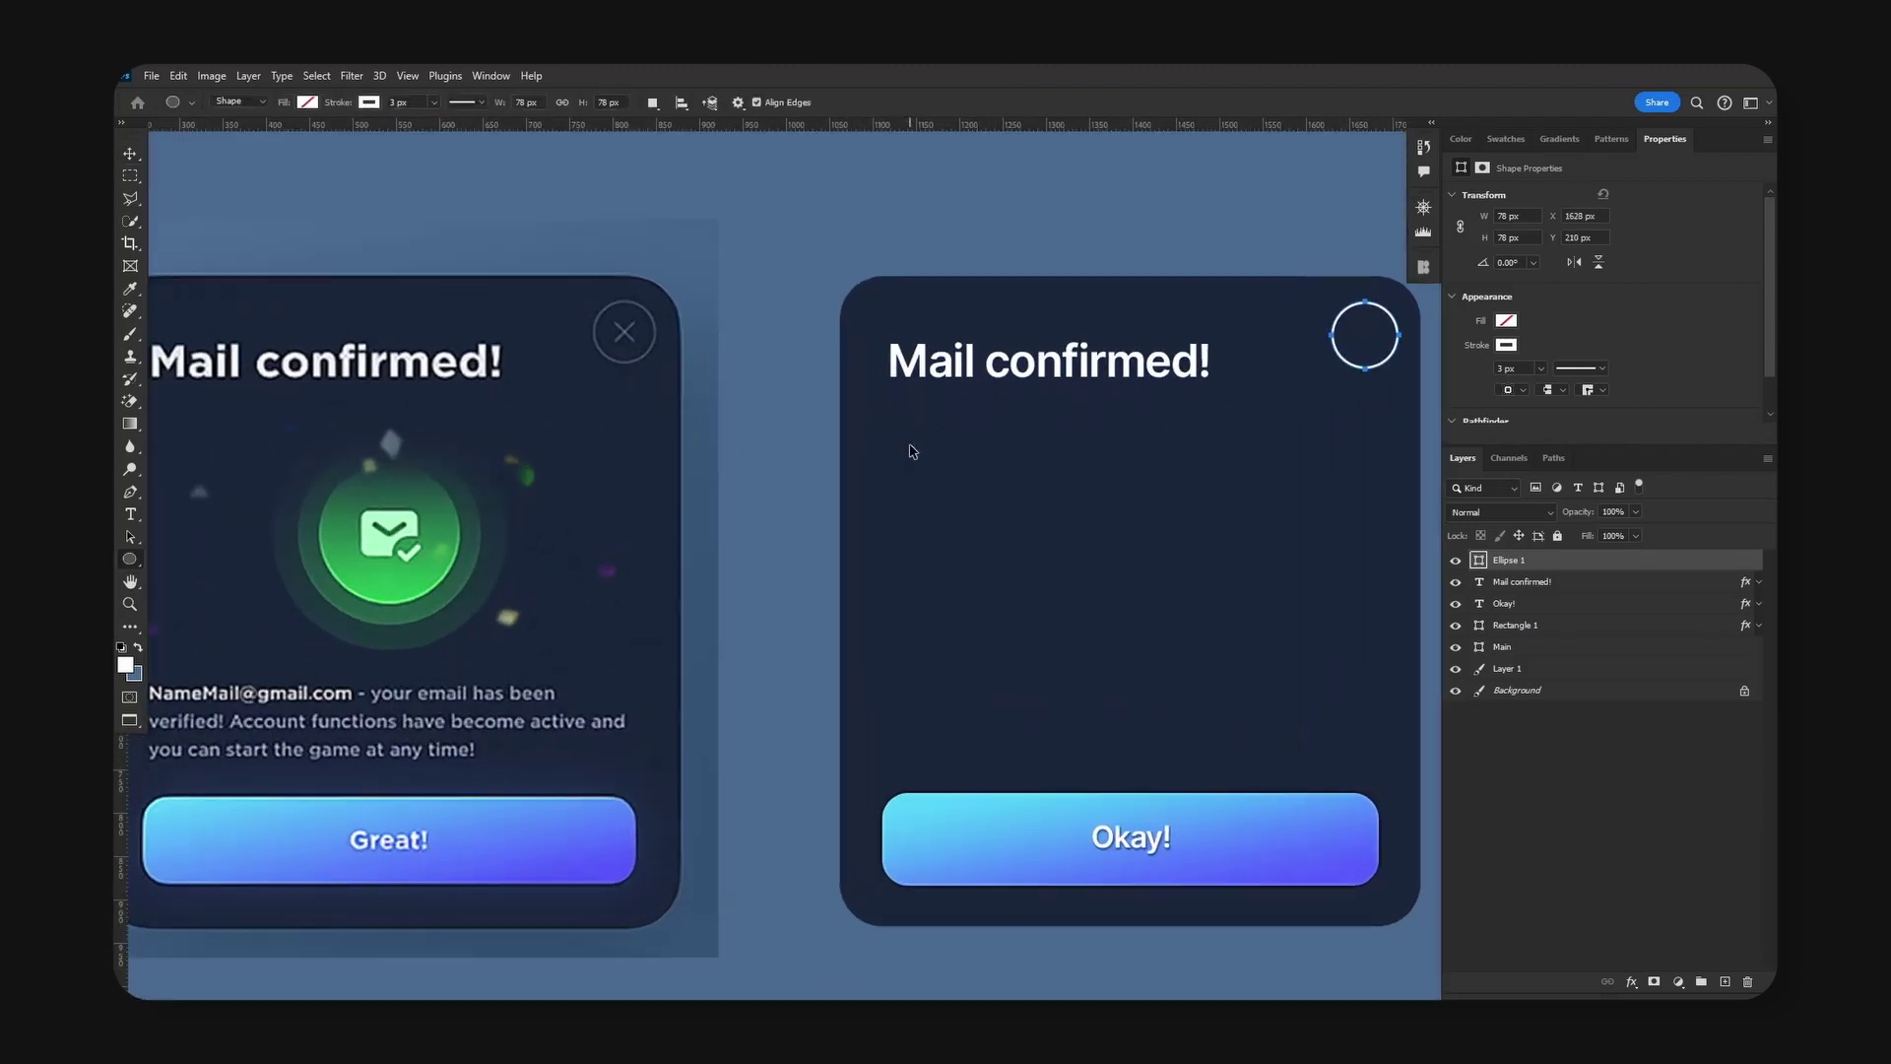
Set the ring's stroke colour to #46516e, sampled from the outline of the reference close button.
{"action": "key", "text": "ctrl+plus"}
{"action": "key", "text": "h"}
{"action": "left_click_drag", "start_coordinate": [659, 359], "coordinate": [1014, 714]}
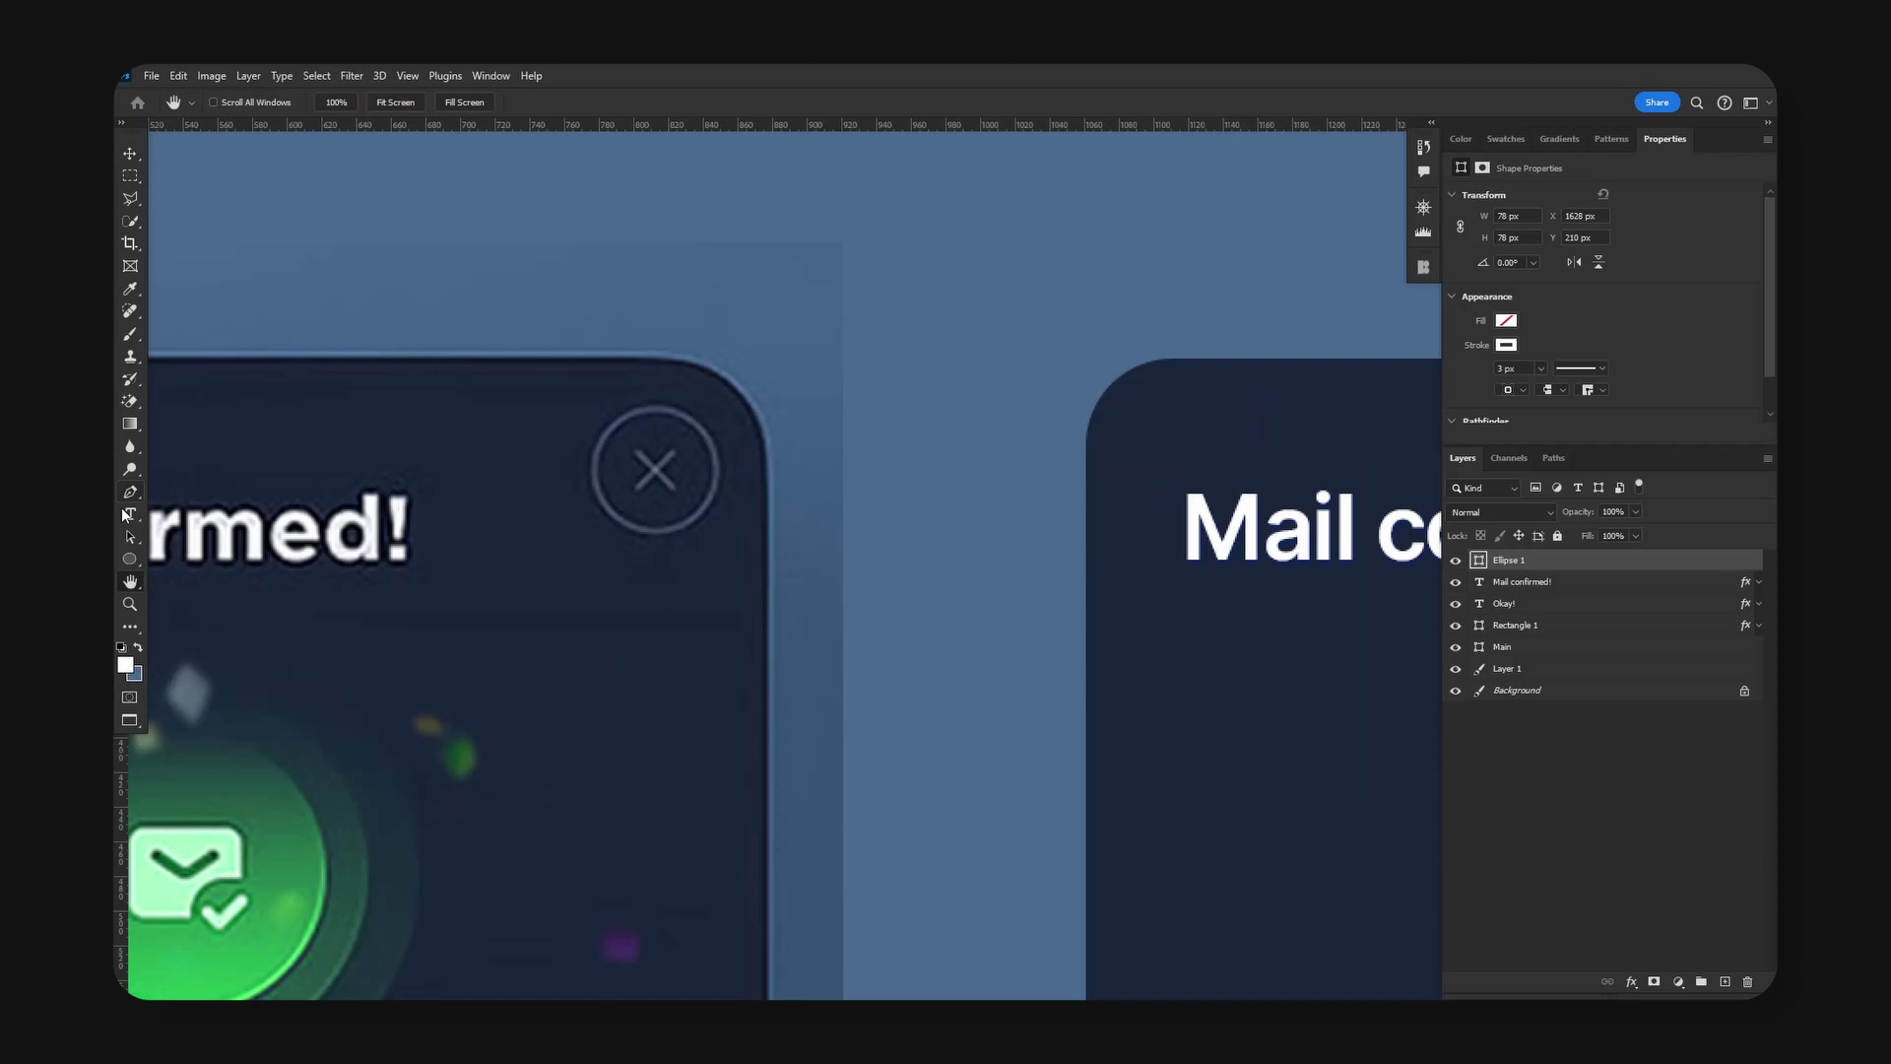
{"action": "left_click", "coordinate": [129, 559]}
{"action": "left_click", "coordinate": [368, 102]}
{"action": "left_click", "coordinate": [476, 135]}
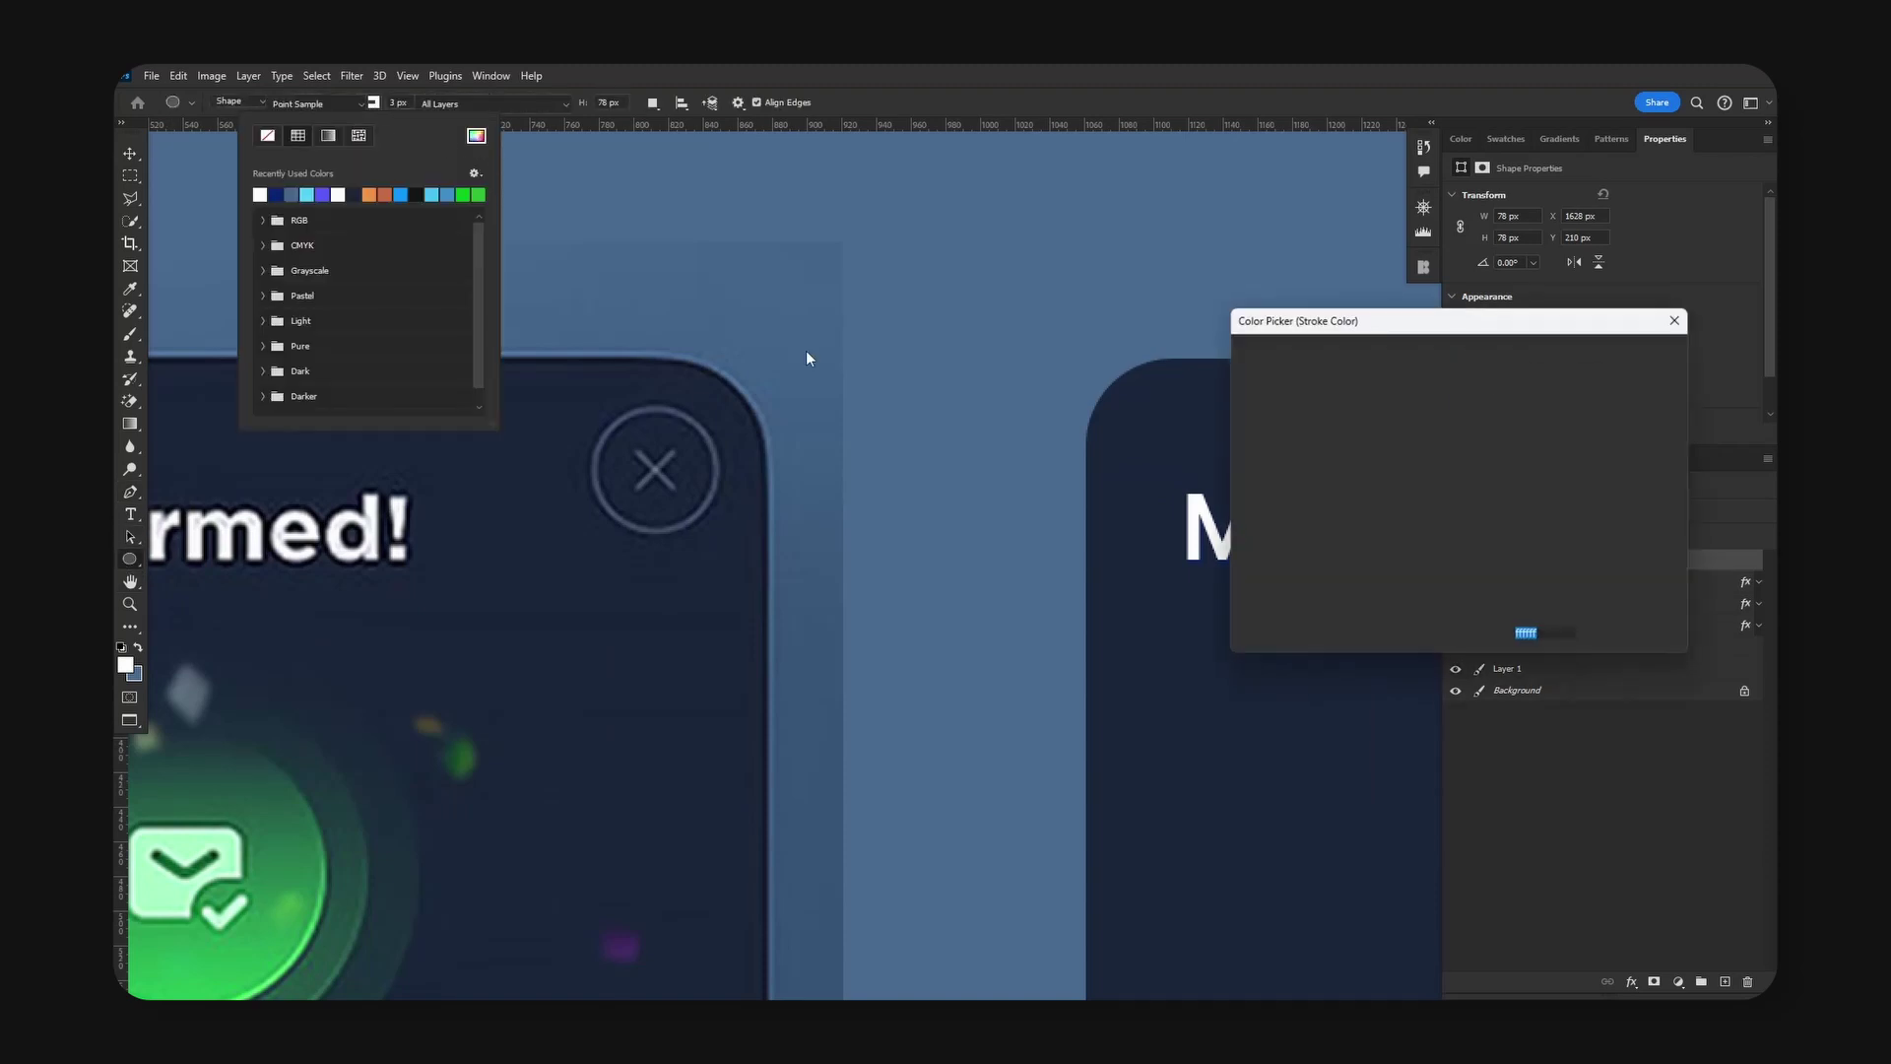
{"action": "left_click", "coordinate": [673, 411]}
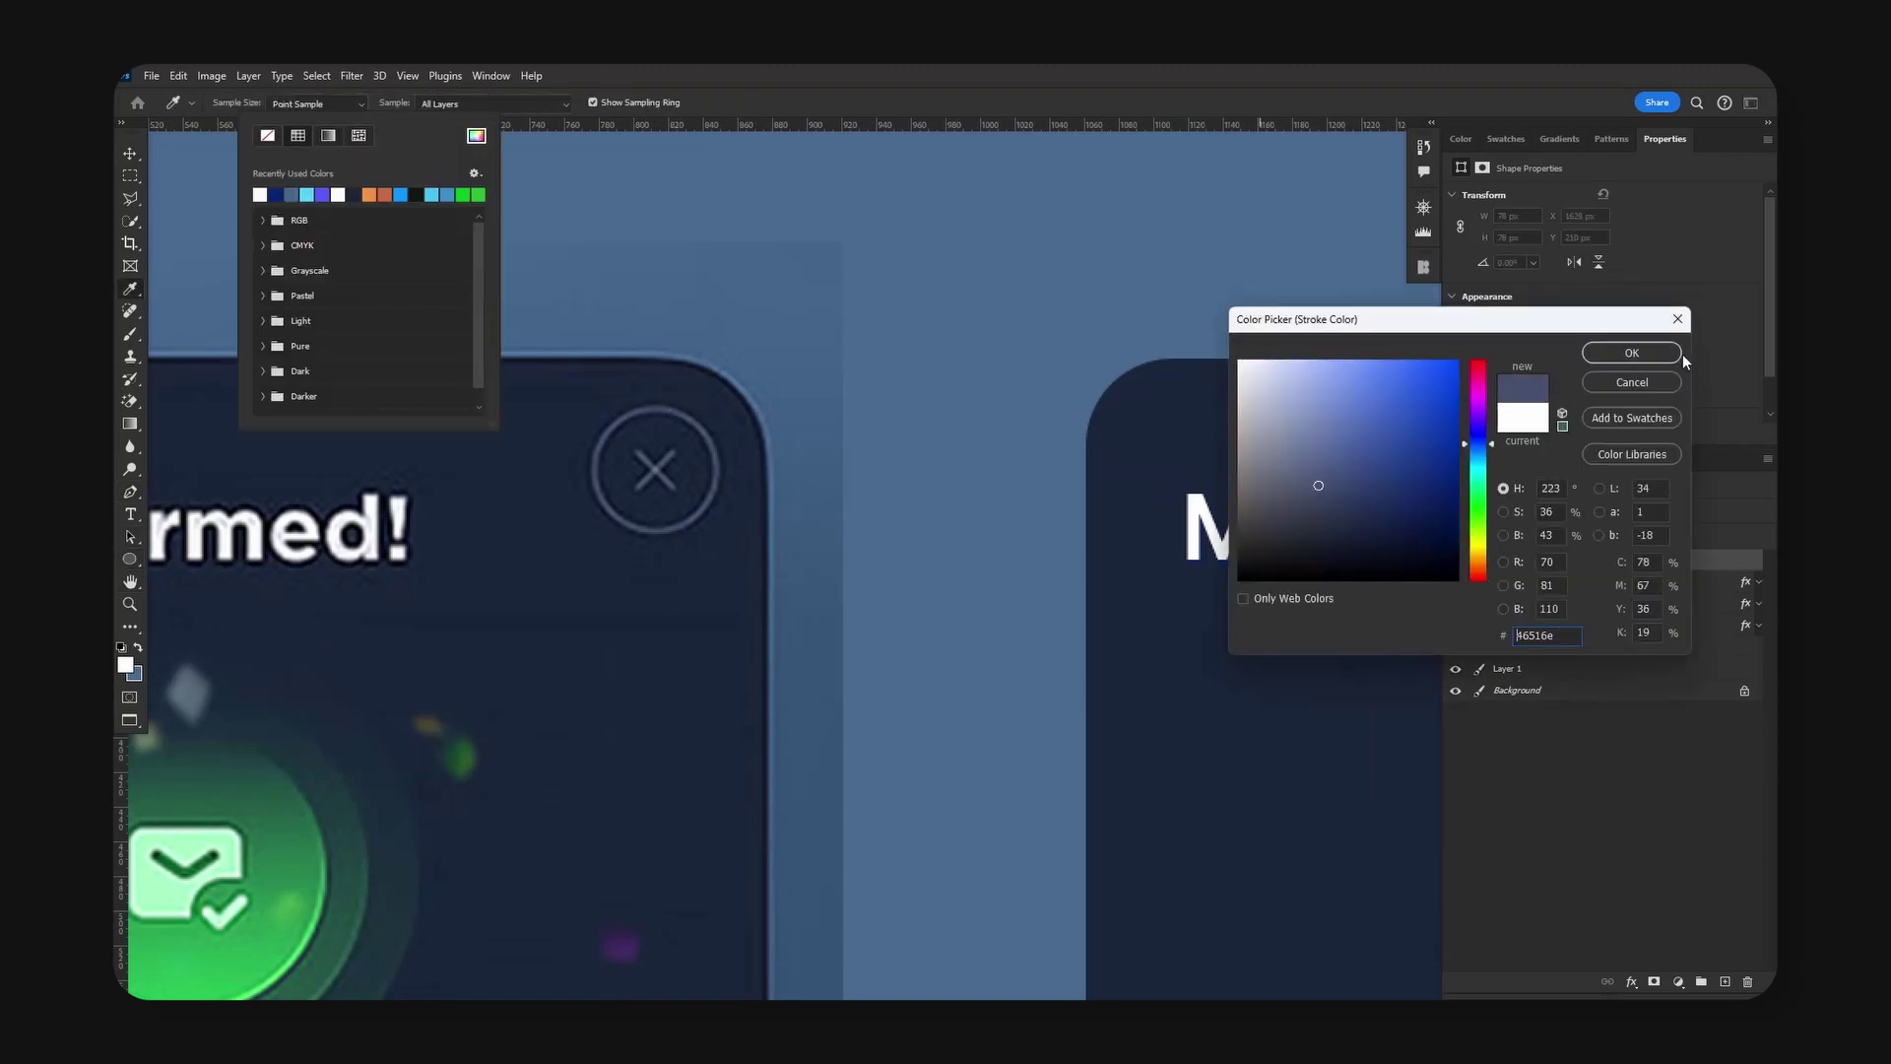
{"action": "left_click", "coordinate": [1631, 352]}
Duplicate the heading without its layer effects and turn the copy into a Regular-weight "X".
{"action": "key", "text": "ctrl+minus"}
{"action": "key", "text": "ctrl+minus"}
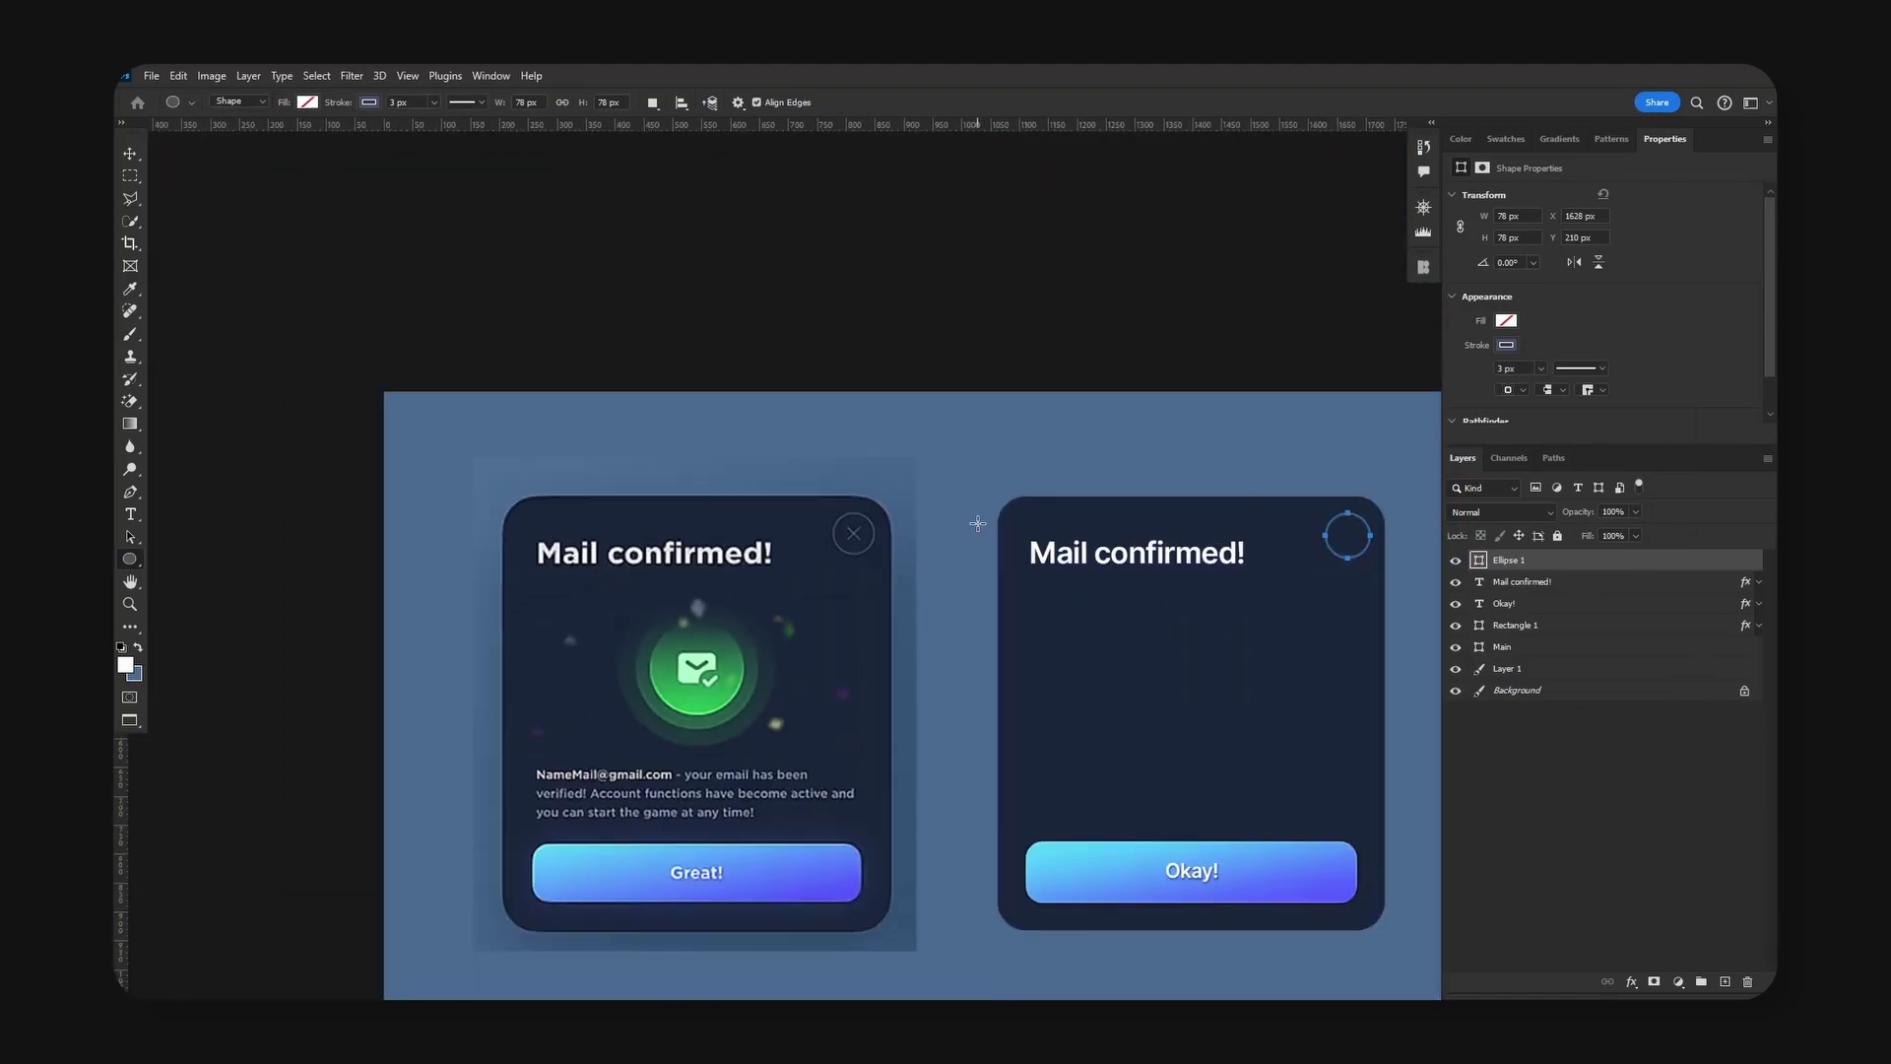
{"action": "key", "text": "h"}
{"action": "left_click_drag", "start_coordinate": [1271, 577], "coordinate": [1167, 542]}
{"action": "left_click", "coordinate": [1600, 587]}
{"action": "key", "text": "v"}
{"action": "left_click_drag", "start_coordinate": [1746, 563], "coordinate": [1748, 981]}
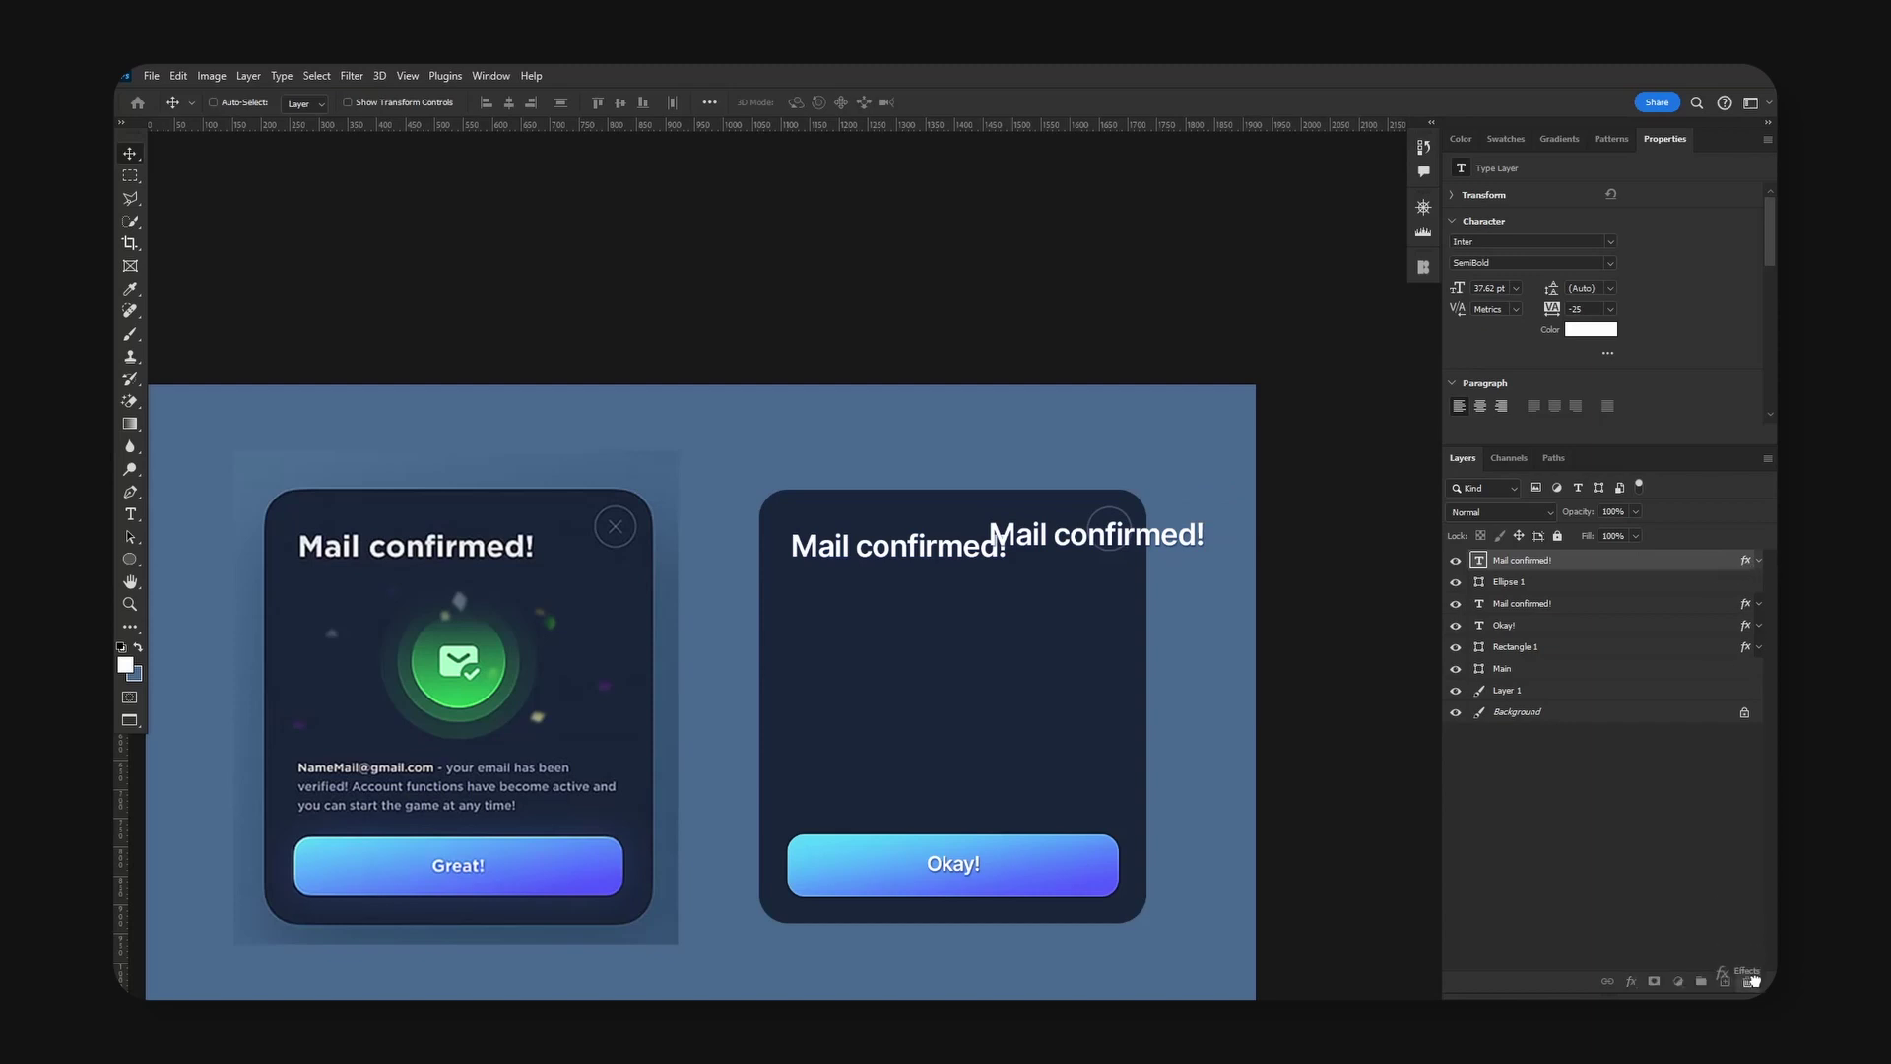
{"action": "left_click_drag", "start_coordinate": [1046, 586], "coordinate": [1058, 598]}
{"action": "key", "text": "t"}
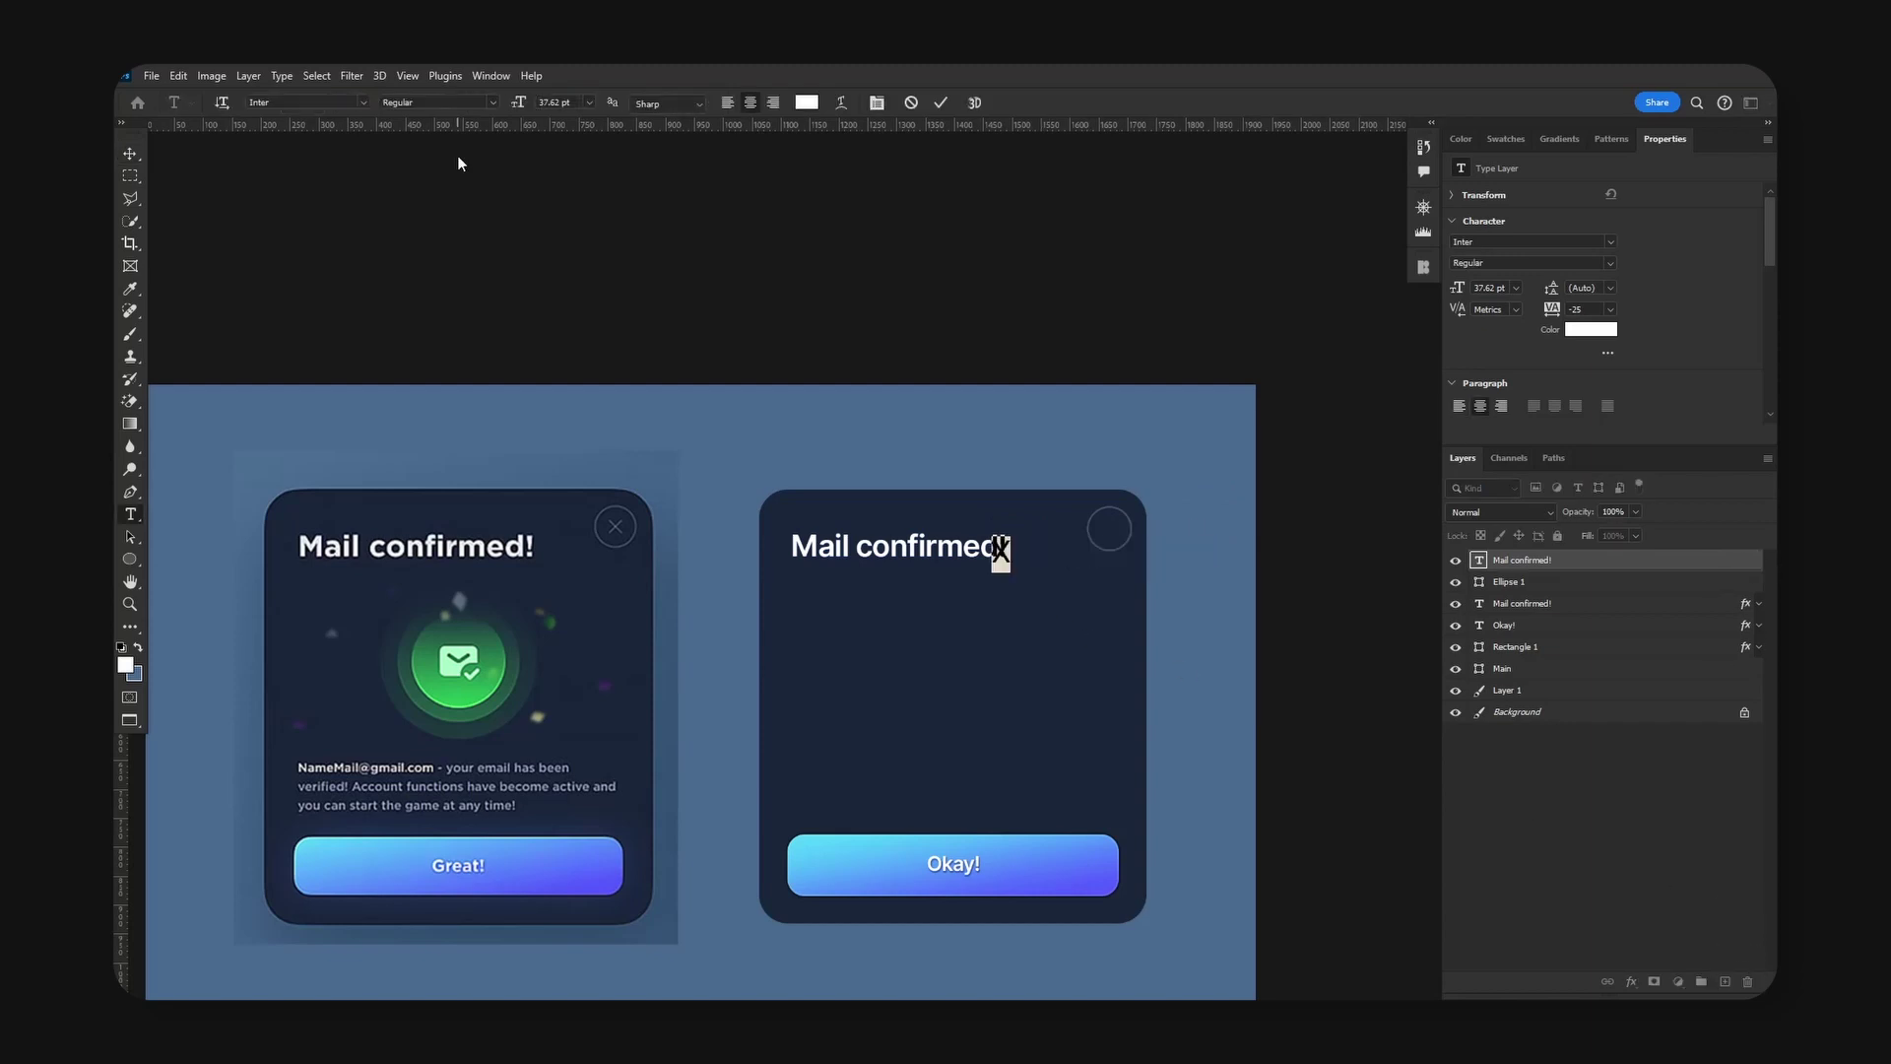
Colour the X #45506d, sampled from the ring on the new panel.
{"action": "left_click", "coordinate": [805, 103]}
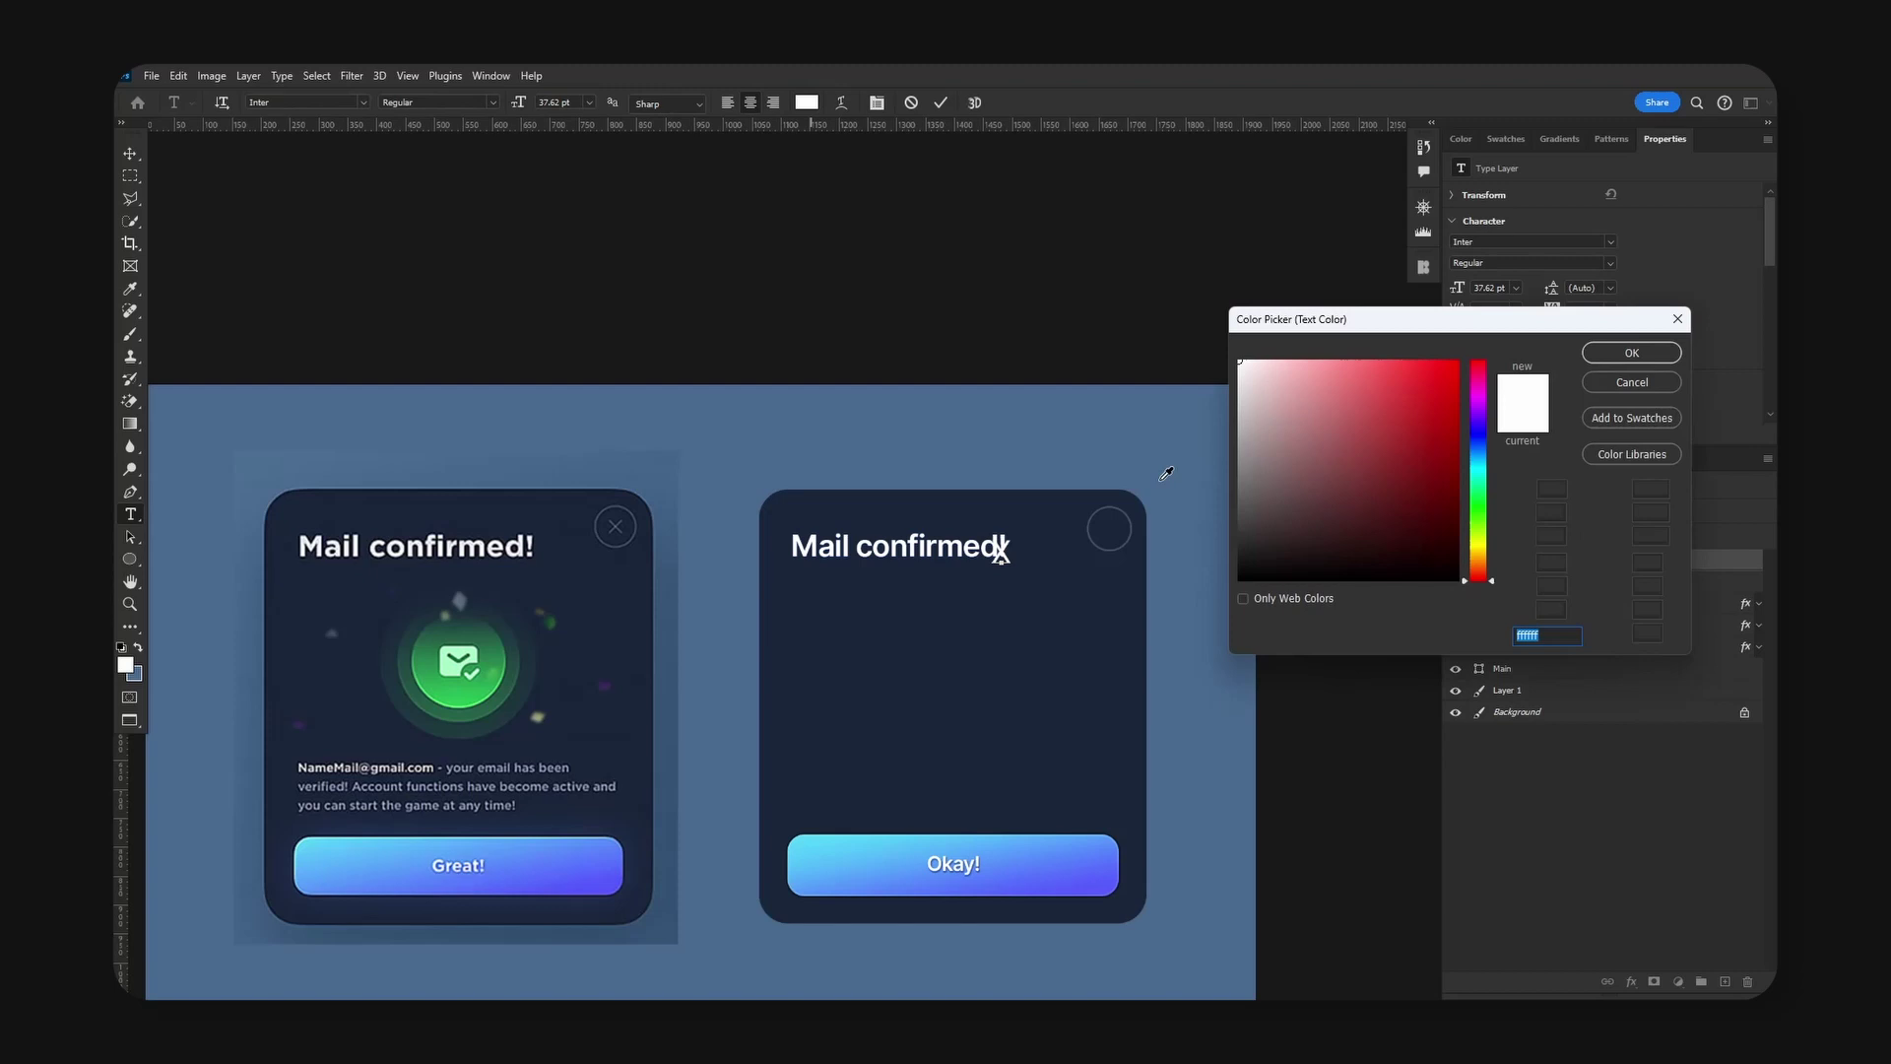
{"action": "left_click", "coordinate": [1113, 502]}
{"action": "left_click", "coordinate": [1116, 501]}
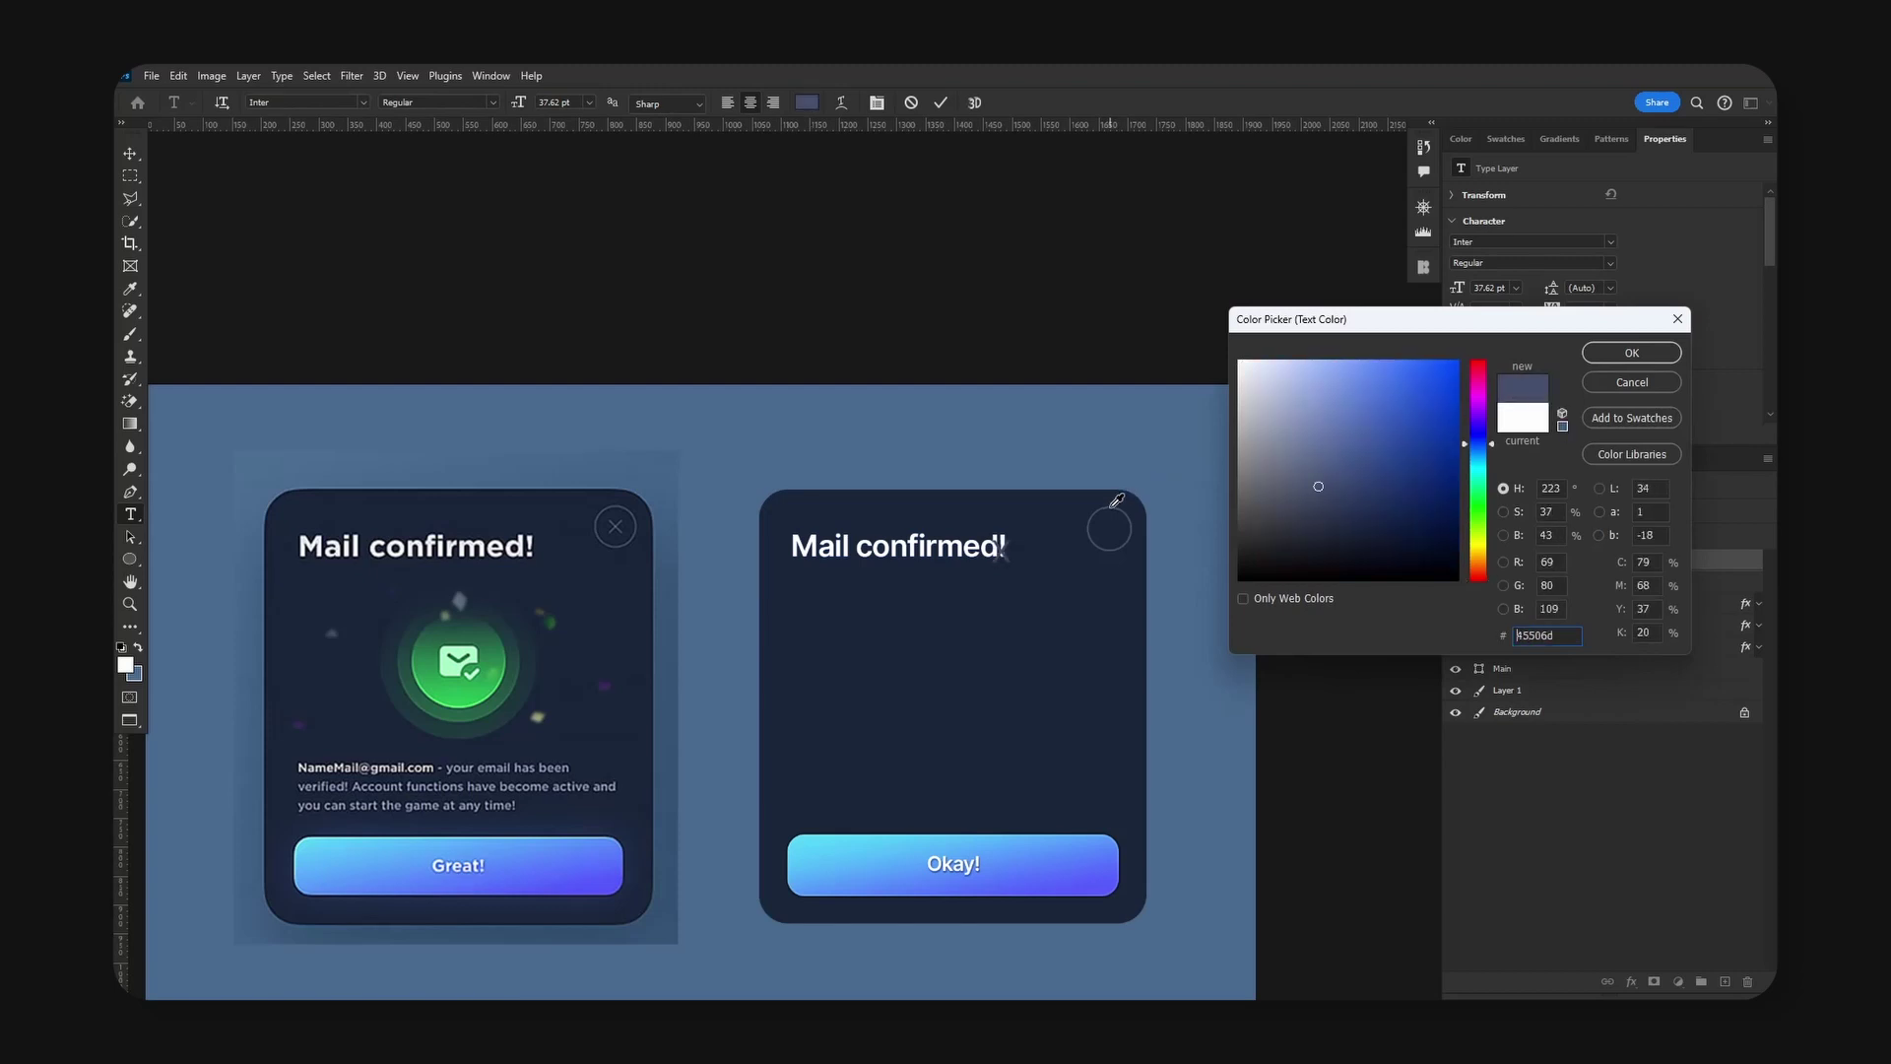
{"action": "left_click", "coordinate": [1625, 354]}
{"action": "key", "text": "ctrl+Return"}
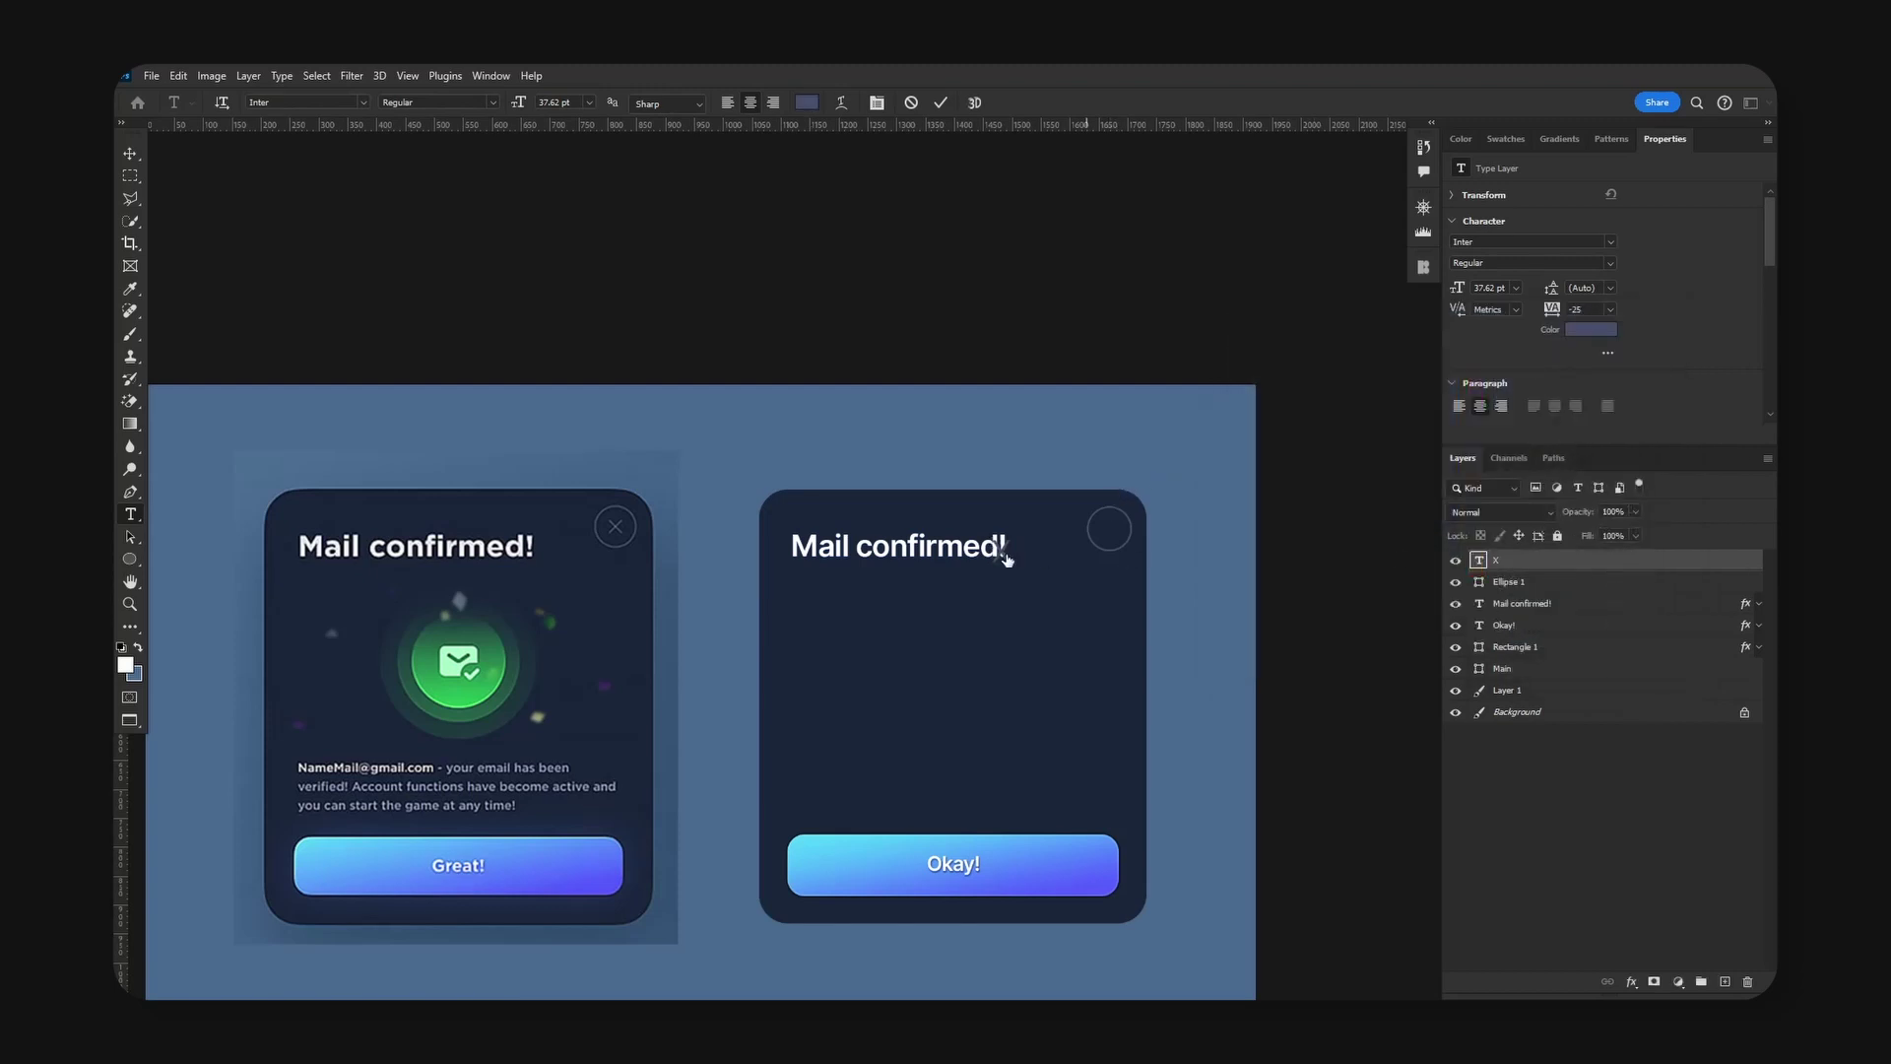
Centre the X inside the ring and scale it down to 22.42 pt.
{"action": "key", "text": "v"}
{"action": "left_click_drag", "start_coordinate": [1037, 566], "coordinate": [1121, 513]}
{"action": "key", "text": "ctrl+t"}
{"action": "key", "text": "Return"}
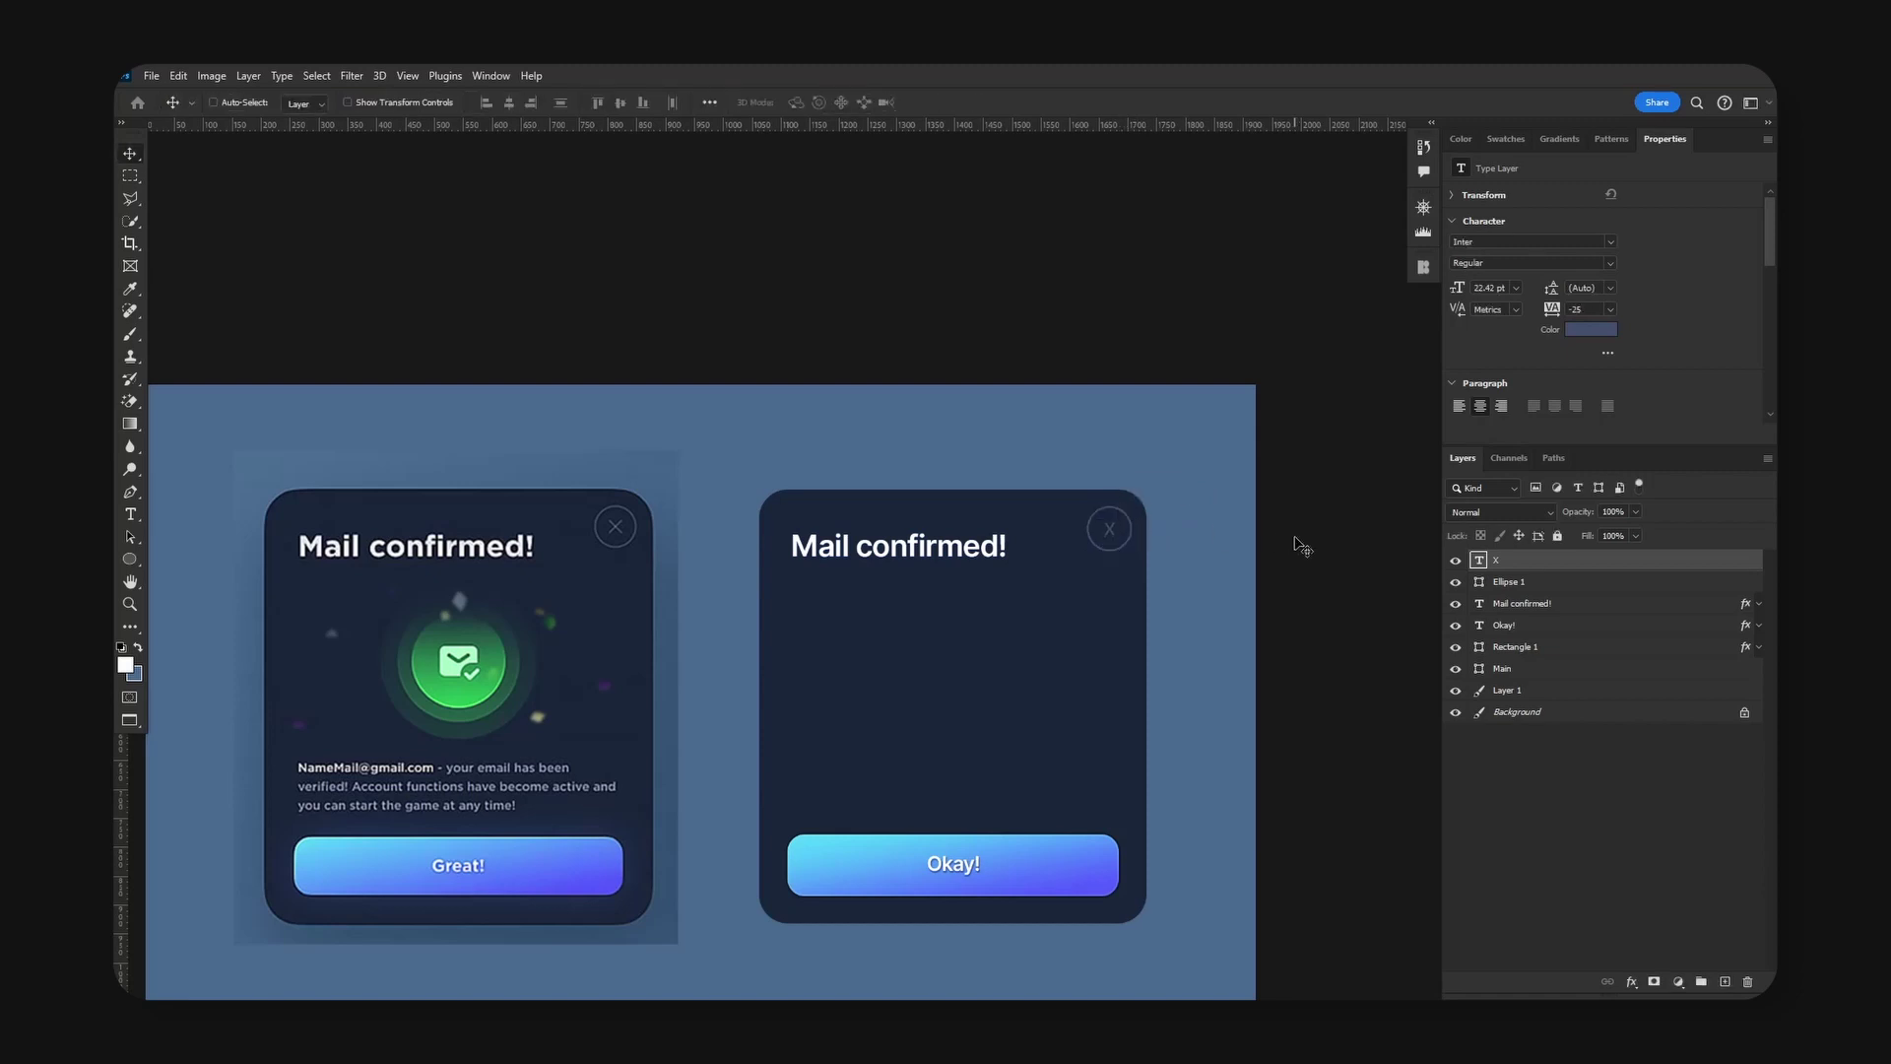
Duplicate the heading to the top of the layer stack and place the copy above the Okay! button as 16.46 pt sample e-mail text.
{"action": "scroll", "coordinate": [1270, 561], "scroll_direction": "down", "scroll_amount": 2}
{"action": "key", "text": "space"}
{"action": "left_click_drag", "start_coordinate": [1087, 854], "coordinate": [1170, 794]}
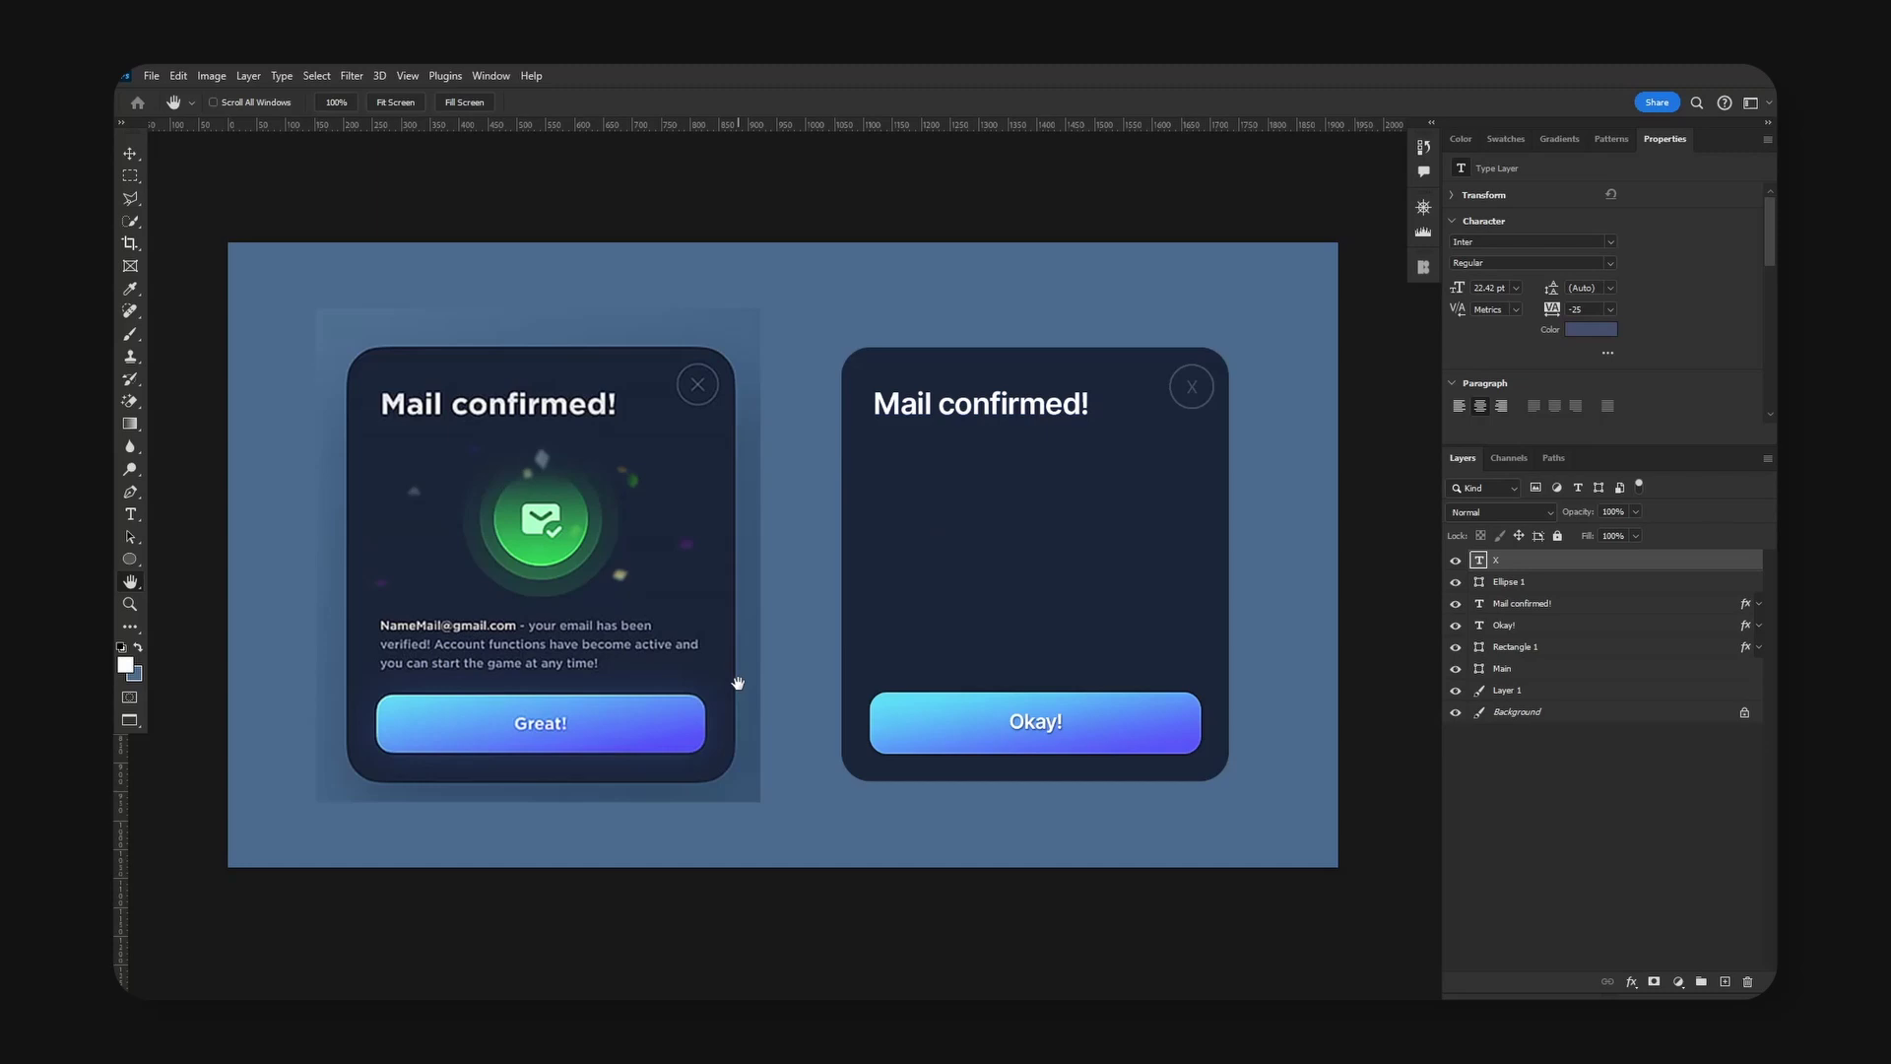
{"action": "key", "text": "v"}
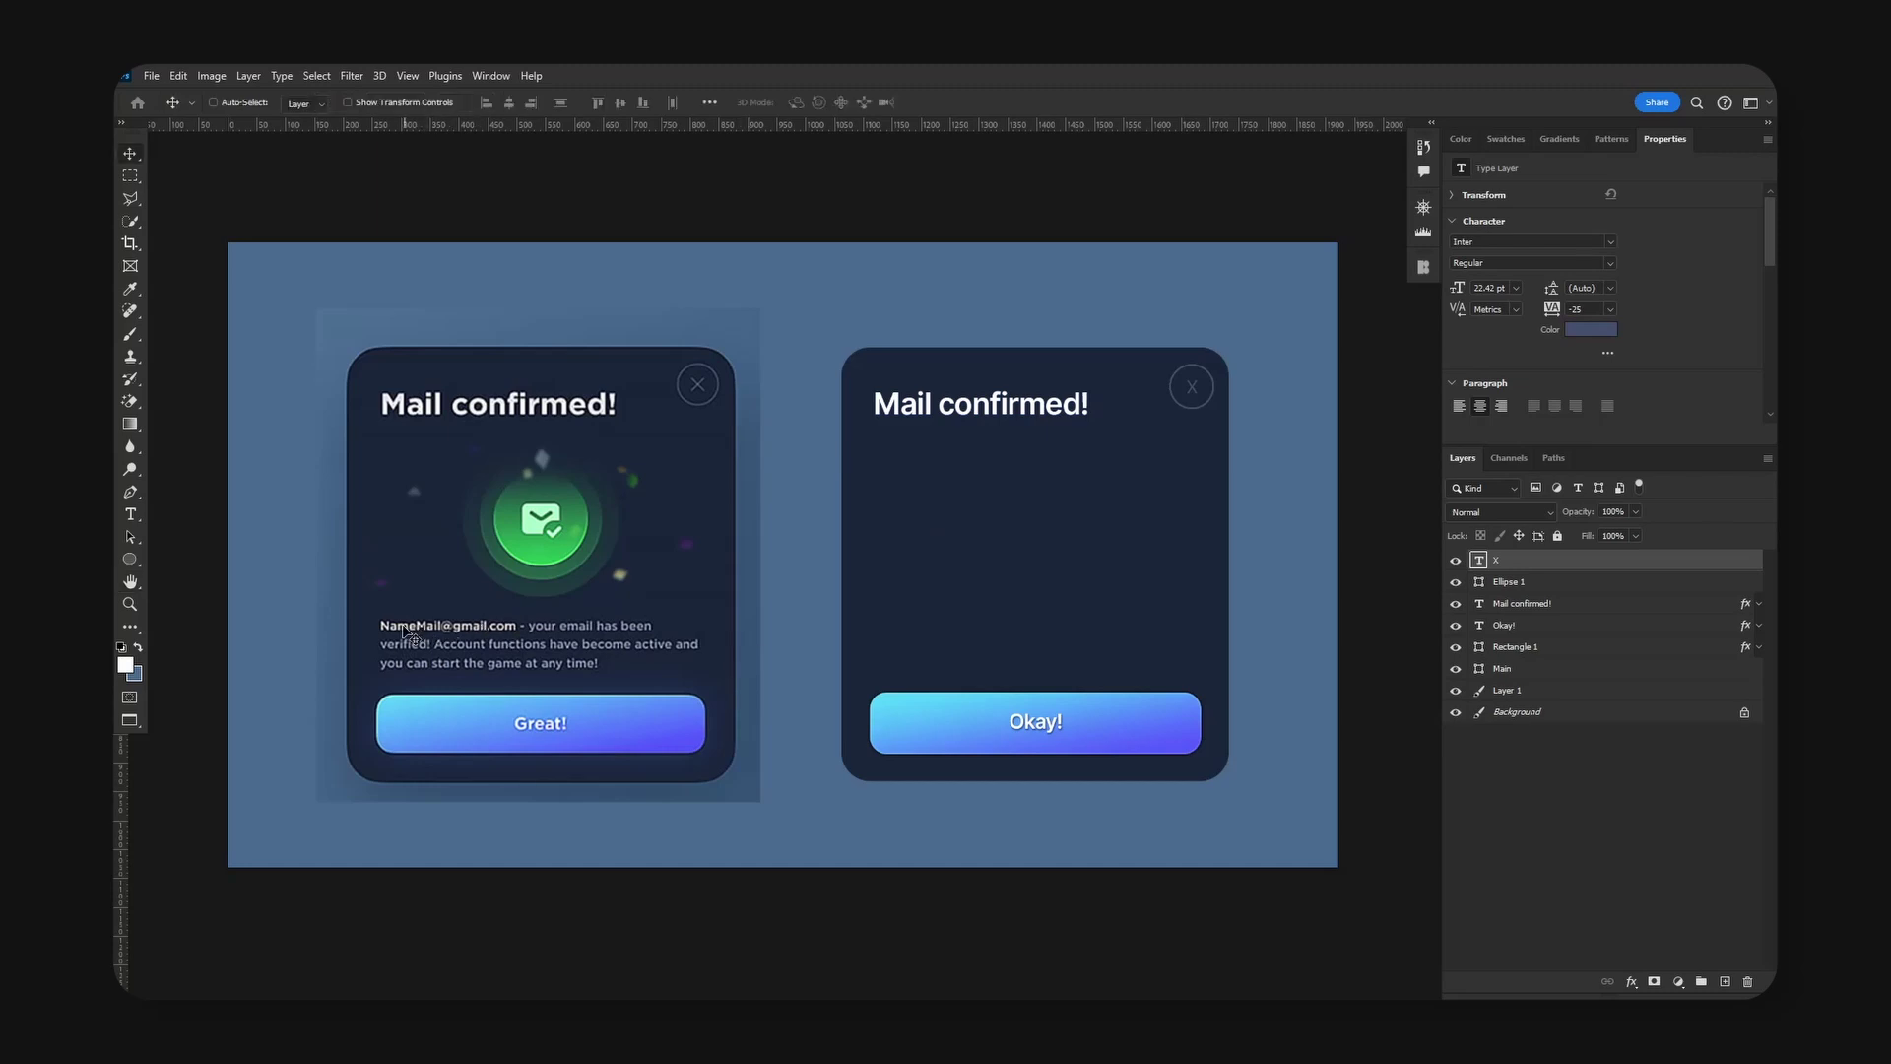
{"action": "left_click", "coordinate": [1016, 418], "text": "ctrl"}
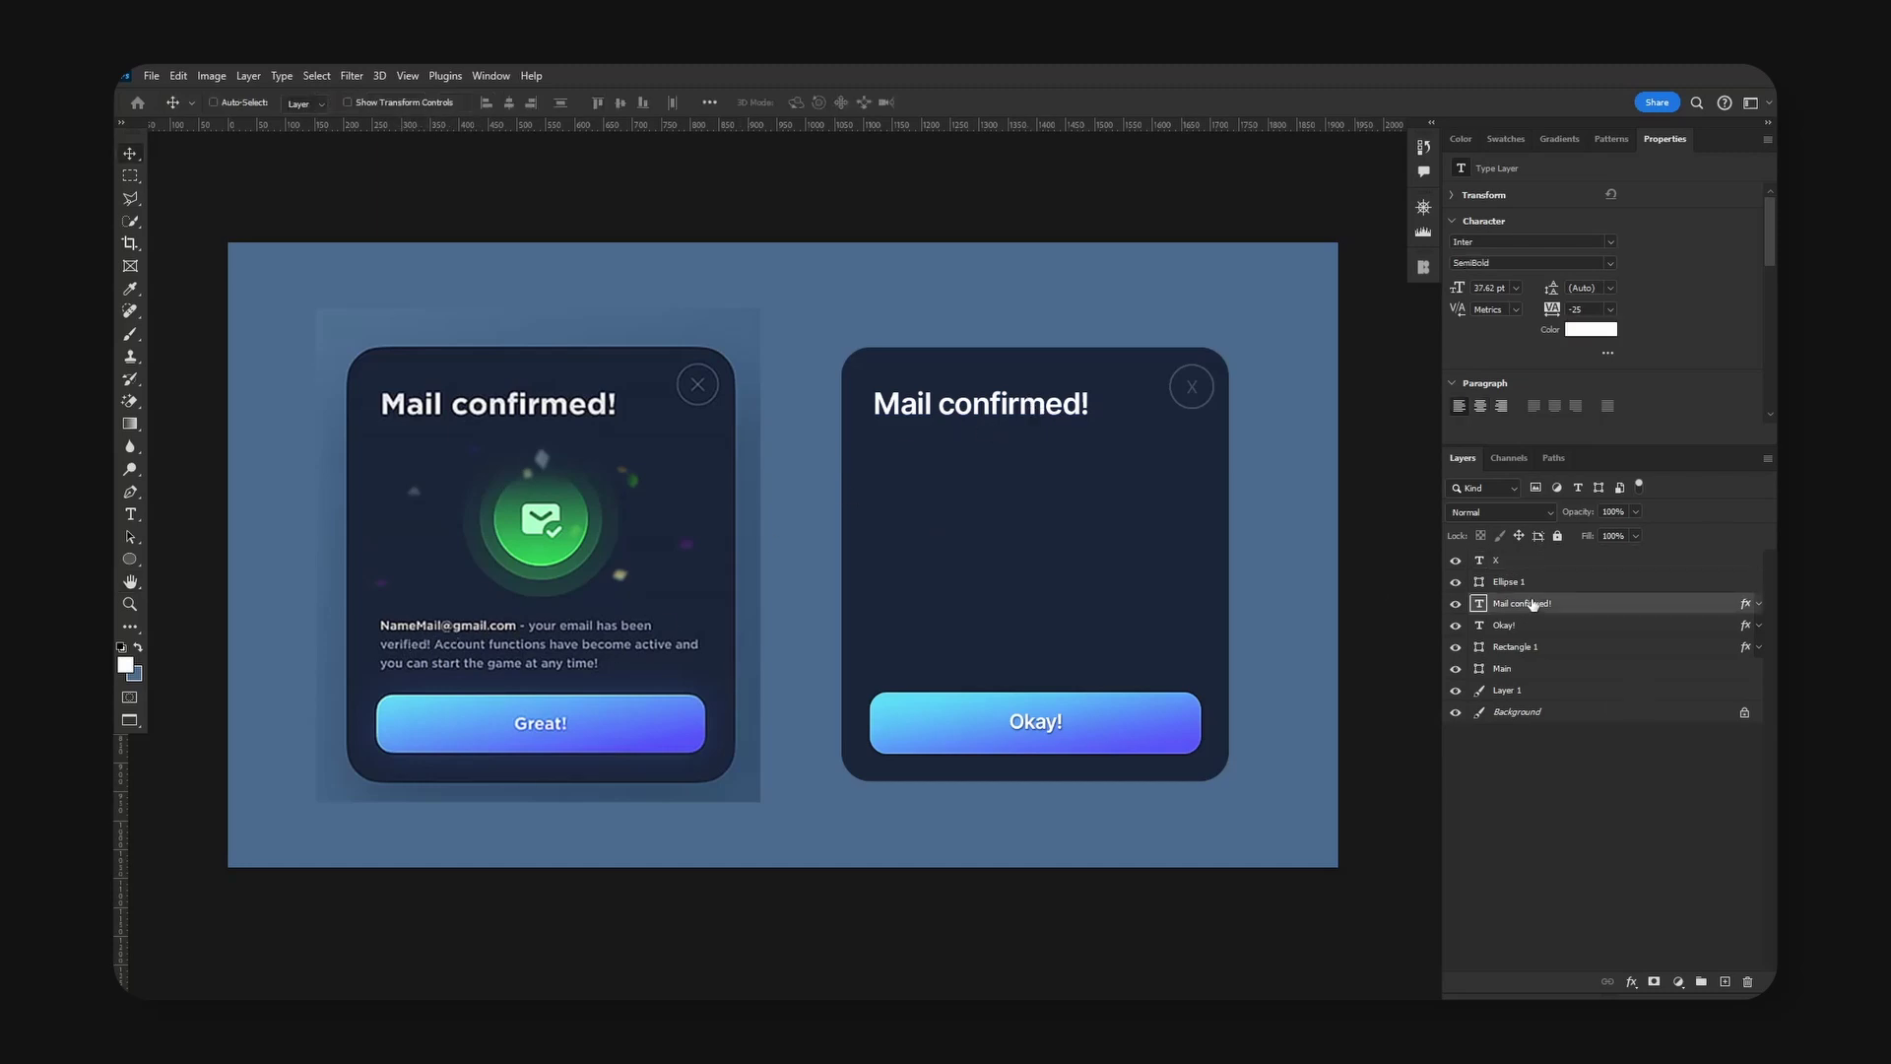
{"action": "left_click_drag", "start_coordinate": [1529, 604], "coordinate": [1541, 561]}
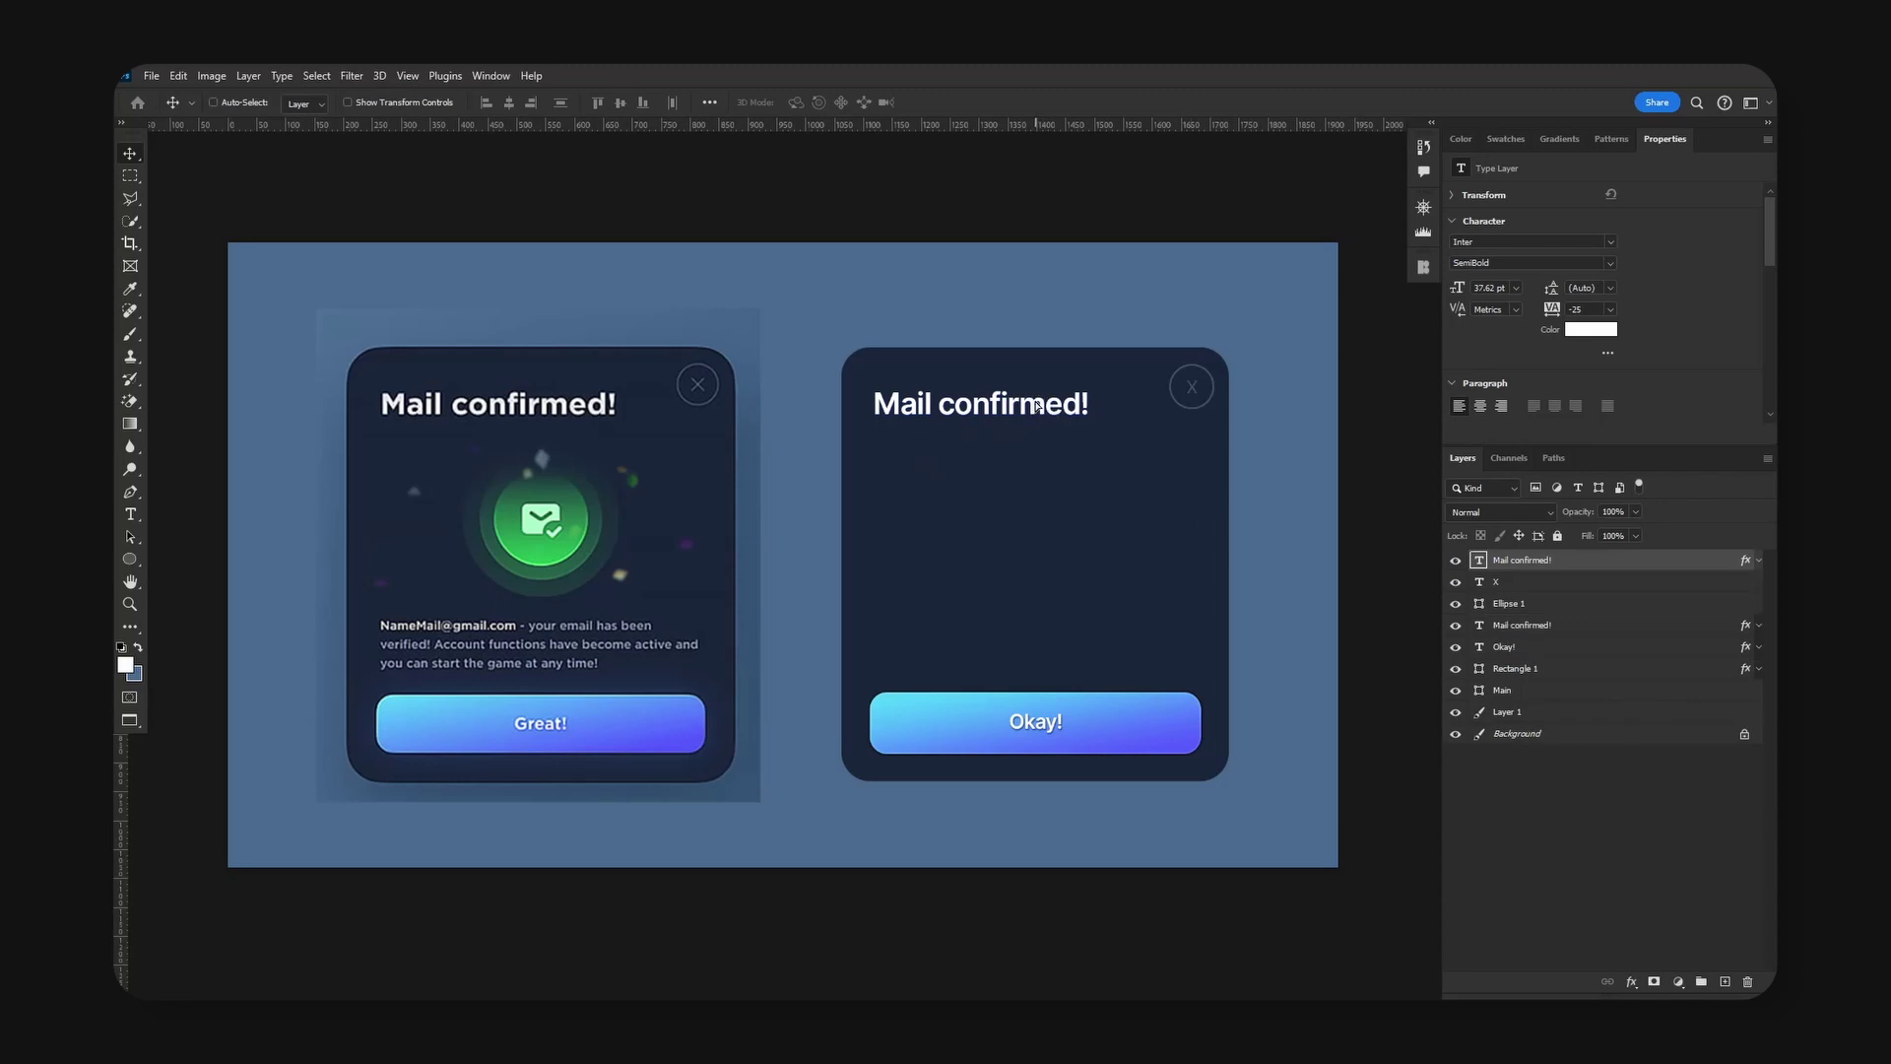
{"action": "left_click_drag", "start_coordinate": [1038, 407], "coordinate": [1036, 614]}
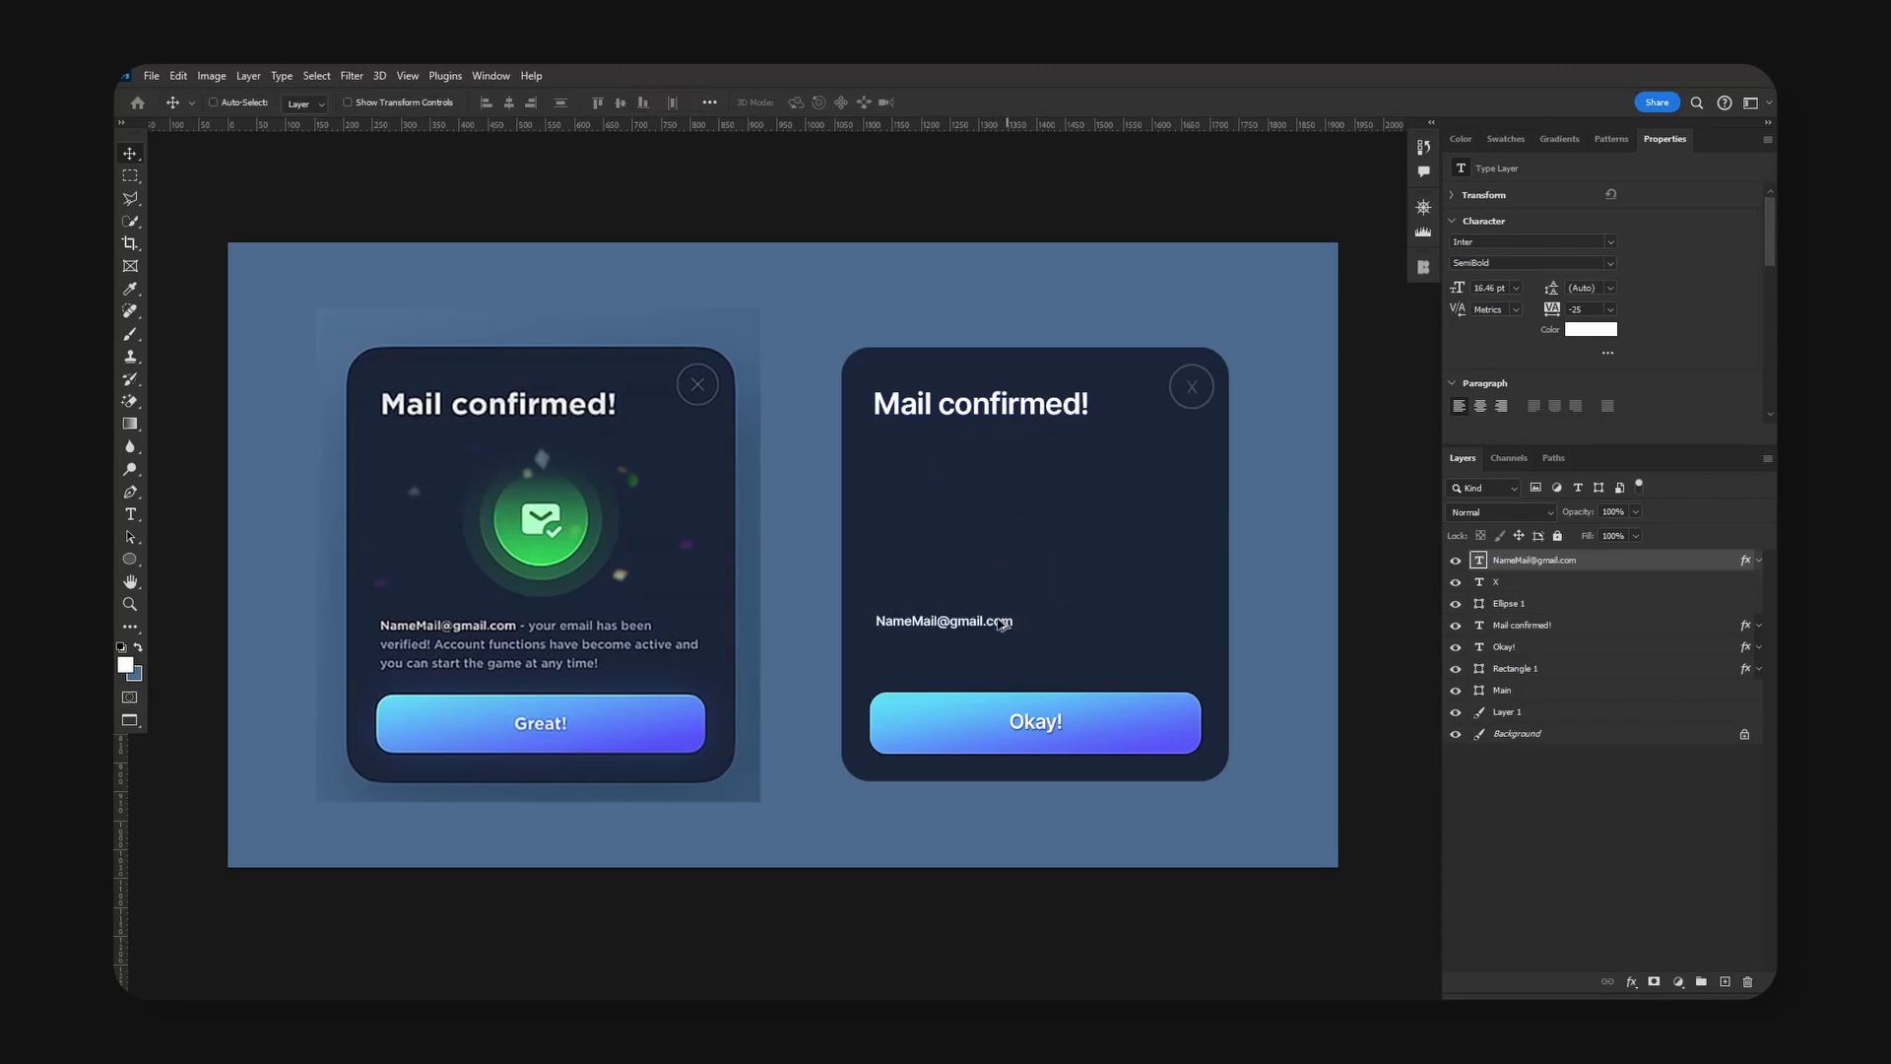
Duplicate the sample e-mail text beside the original on the same line and open the copy's text colour for editing.
{"action": "left_click_drag", "start_coordinate": [963, 623], "coordinate": [1120, 630]}
{"action": "double_click", "coordinate": [1119, 631]}
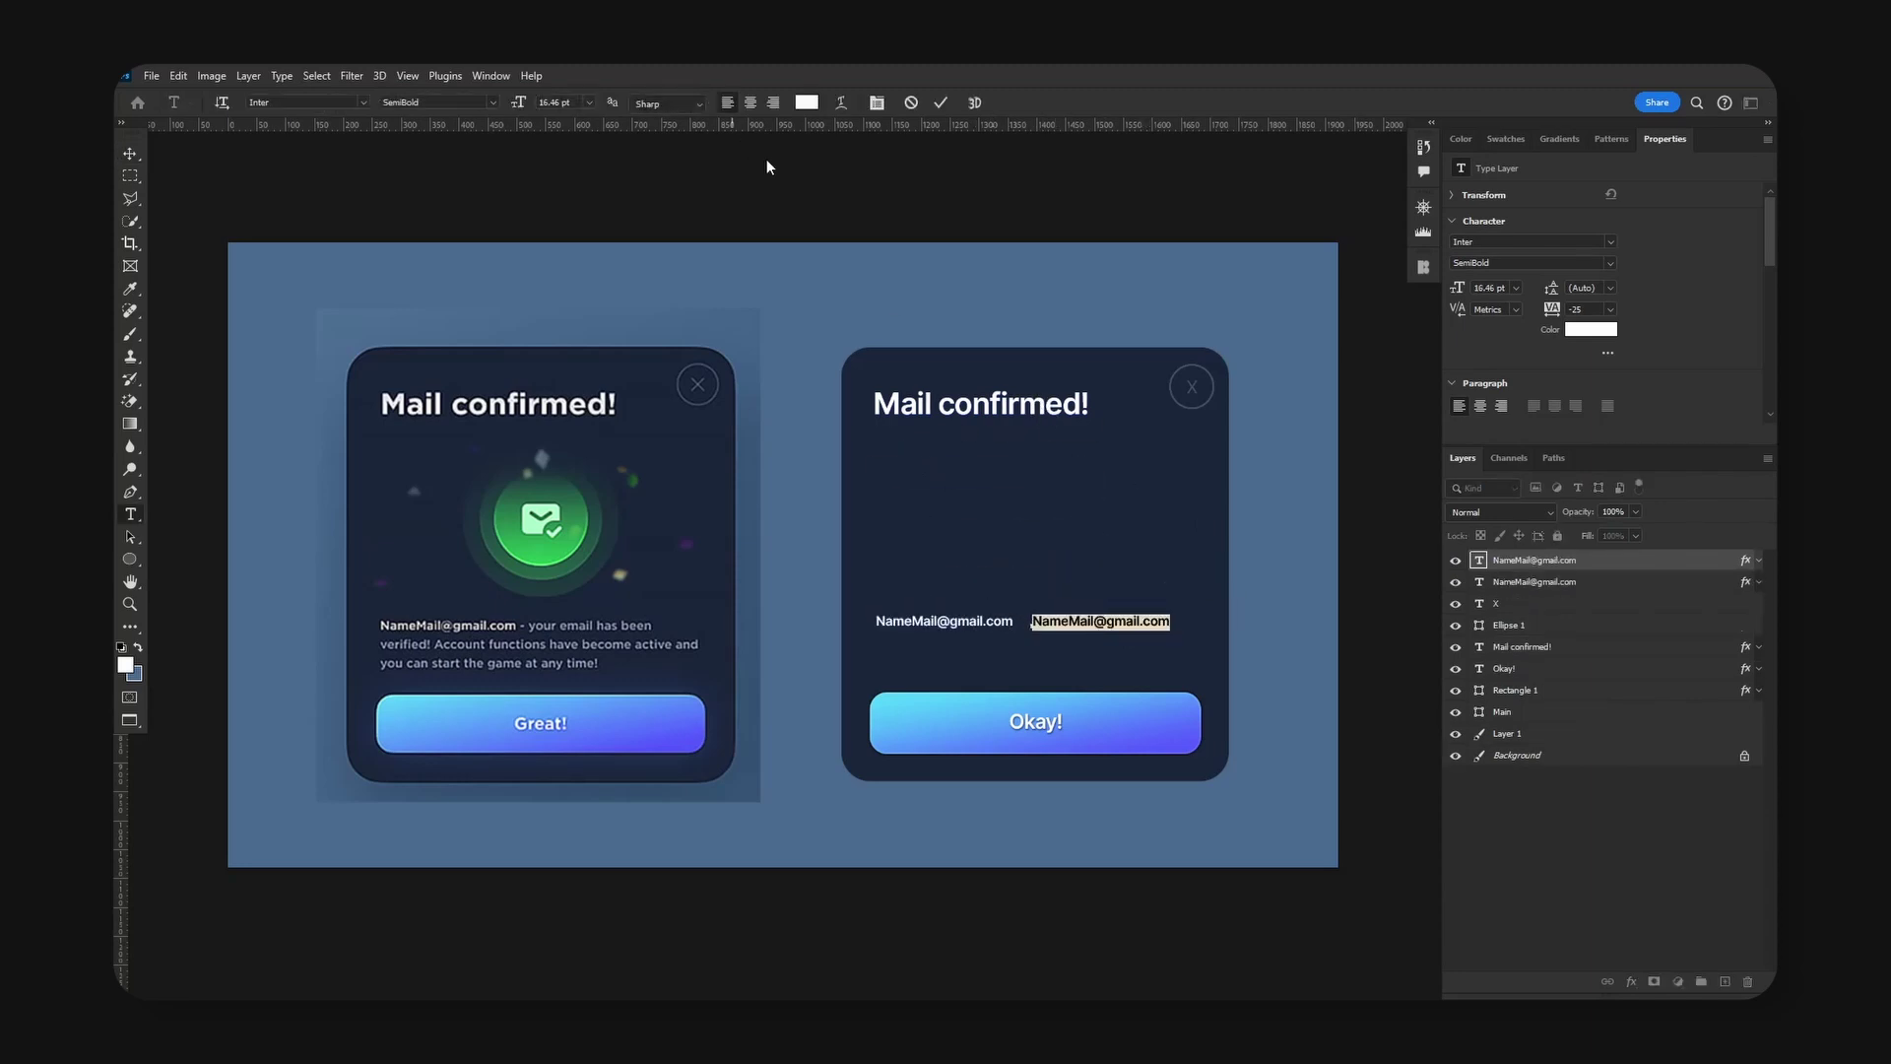
{"action": "key", "text": "ctrl+plus"}
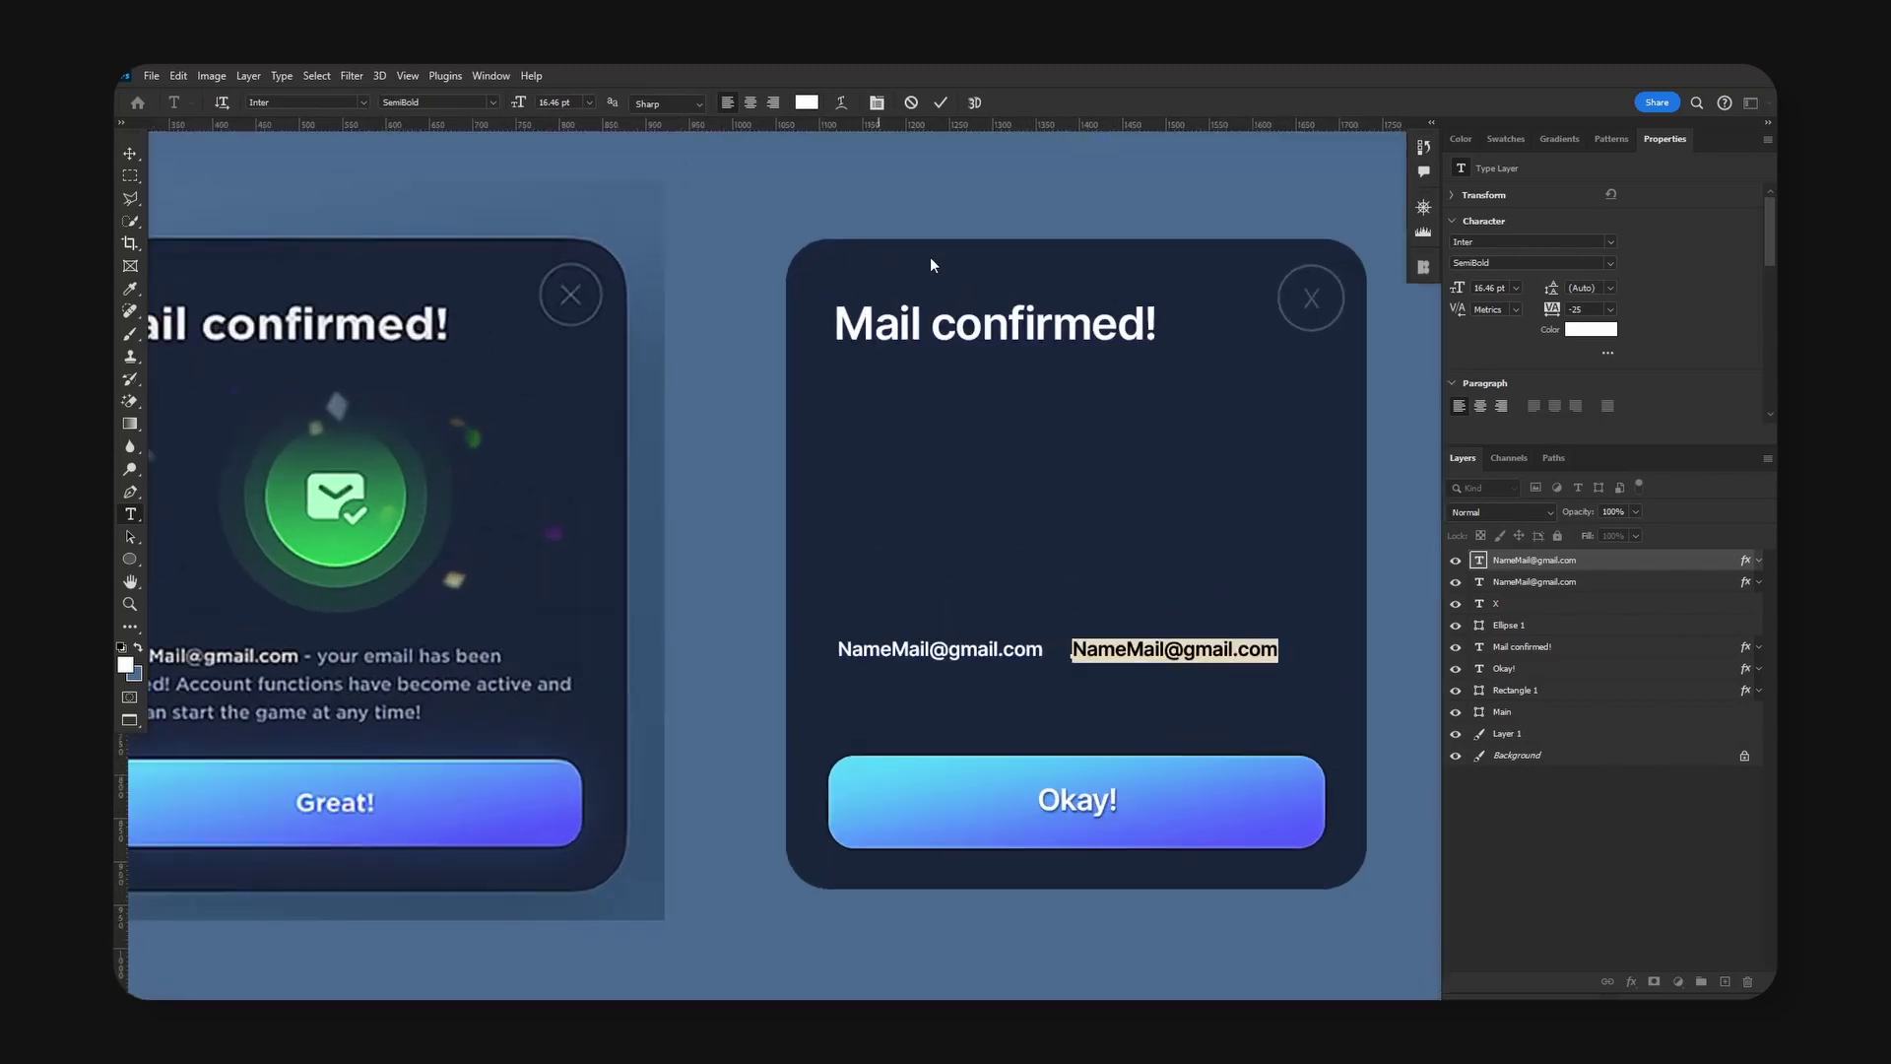
{"action": "left_click", "coordinate": [800, 103]}
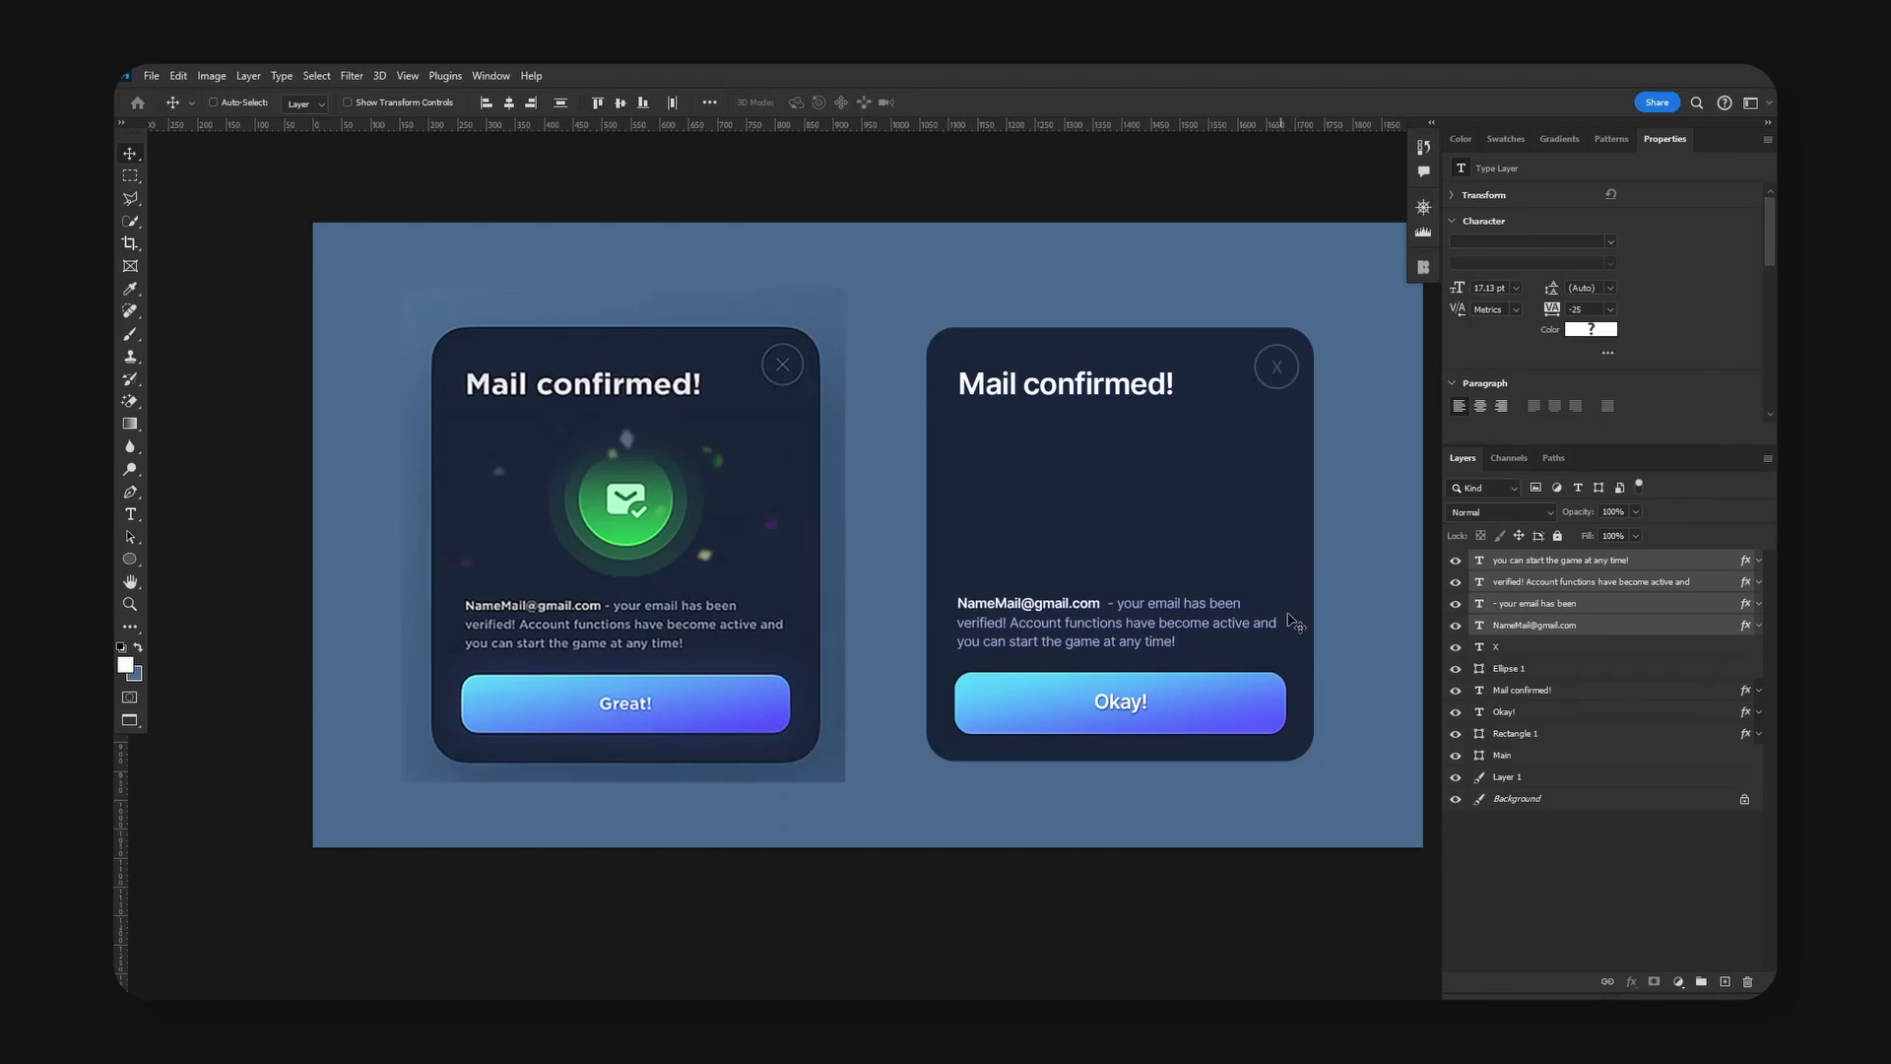
Insert the Received mail icon above the text layers and give it a light green Color Overlay sampled from the reference envelope.
{"action": "left_click", "coordinate": [1585, 559]}
{"action": "key", "text": "ctrl+plus"}
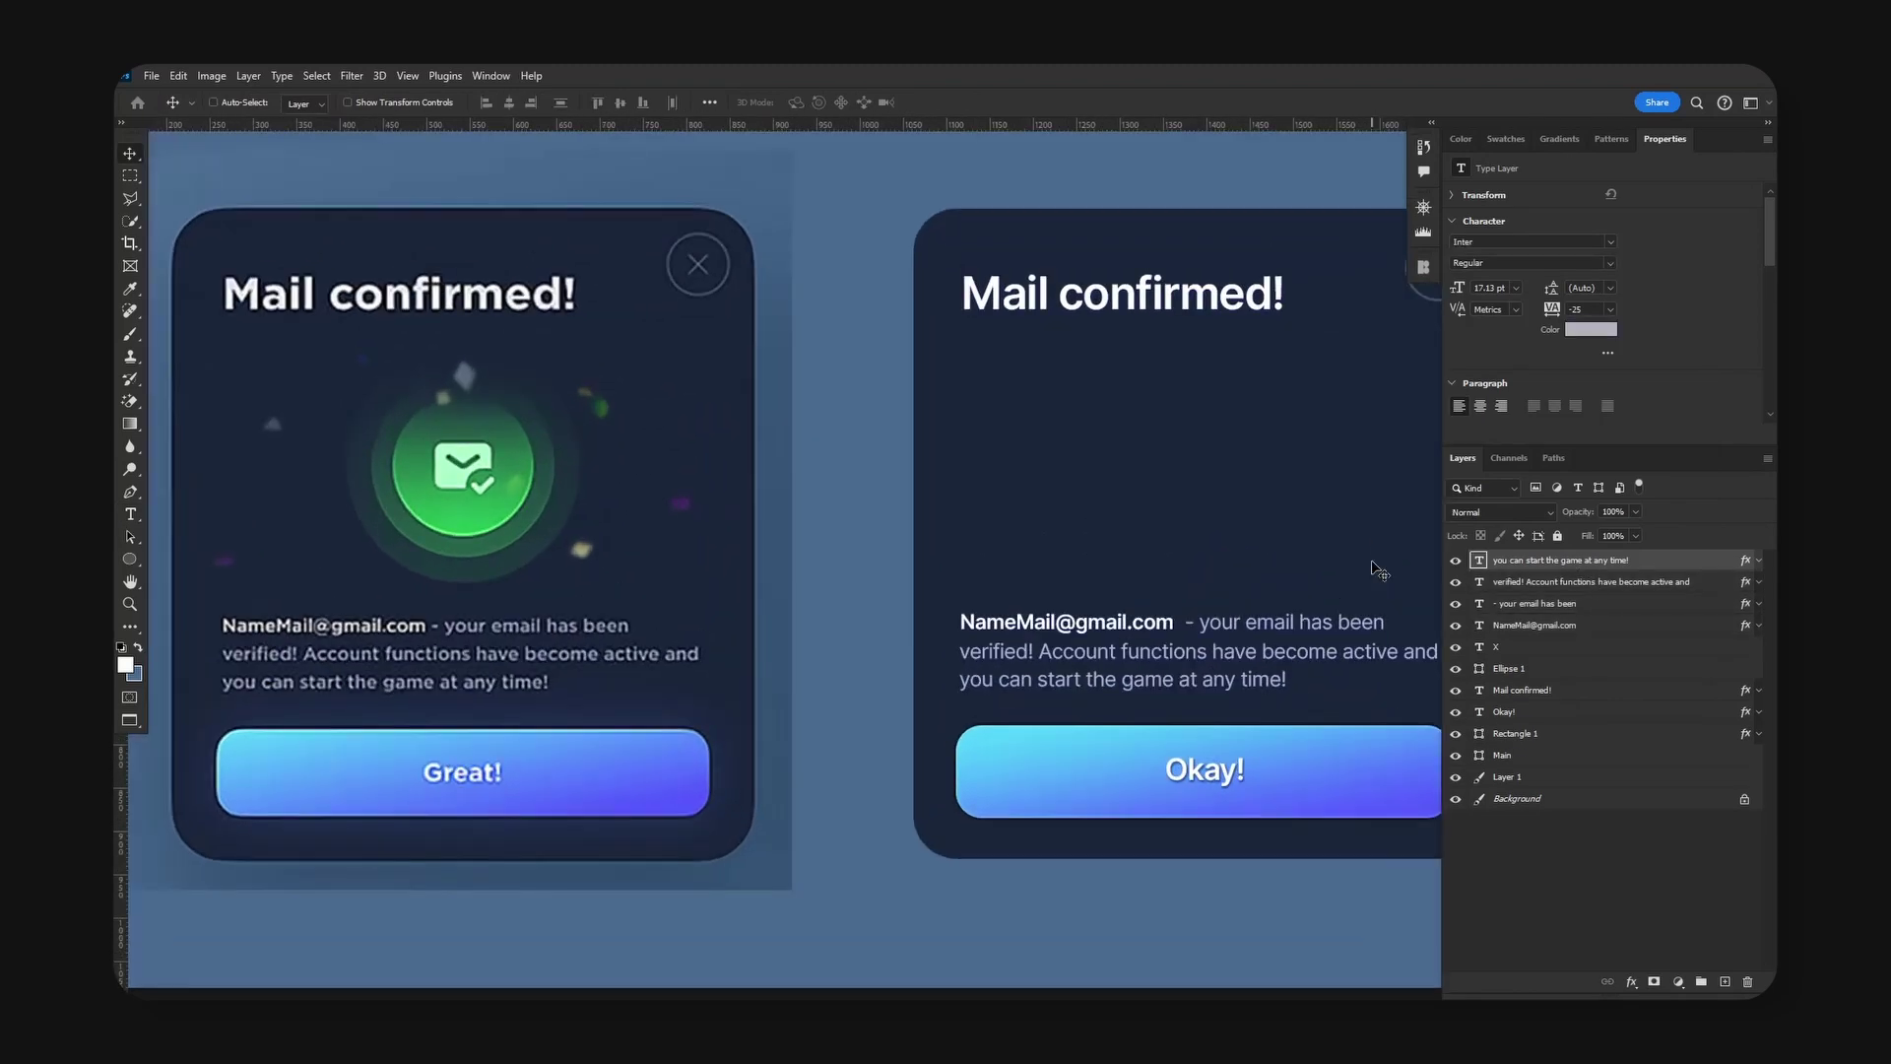
{"action": "key", "text": "space"}
{"action": "left_click_drag", "start_coordinate": [539, 503], "coordinate": [798, 557]}
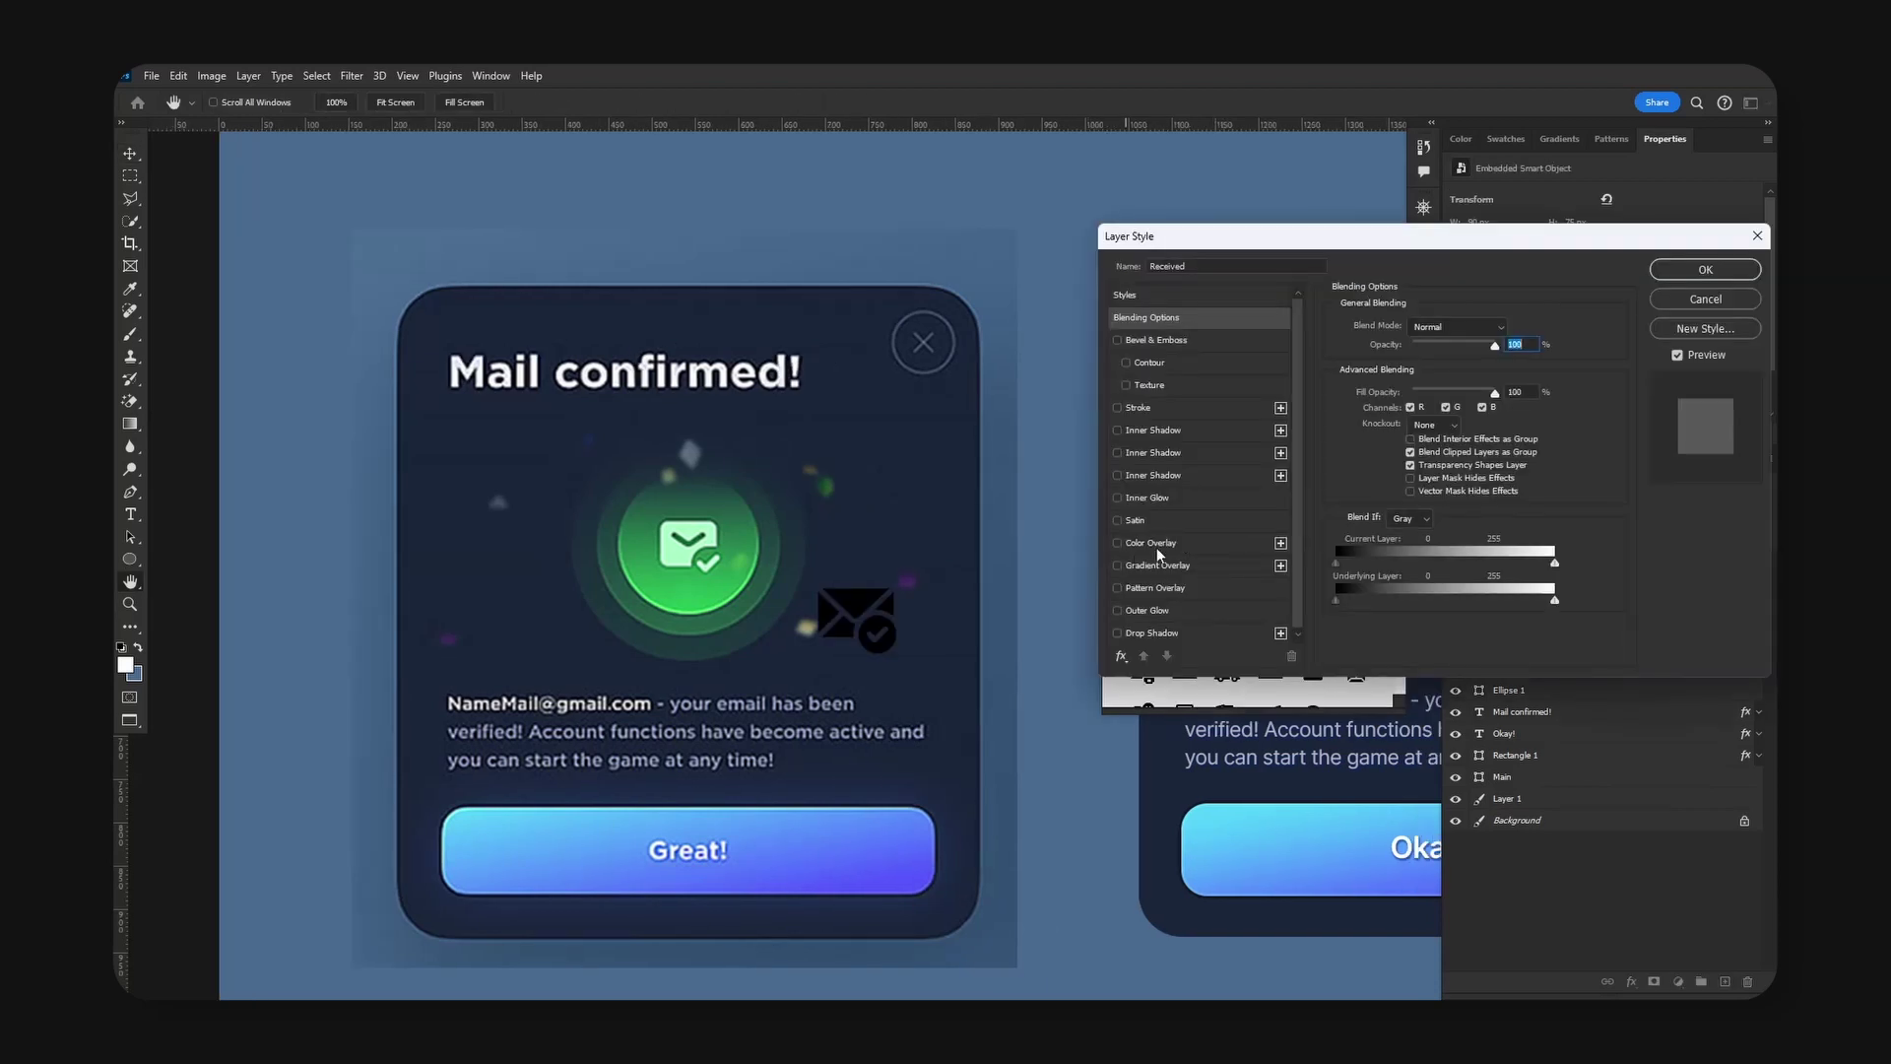
{"action": "left_click", "coordinate": [1151, 543]}
{"action": "left_click", "coordinate": [1509, 343]}
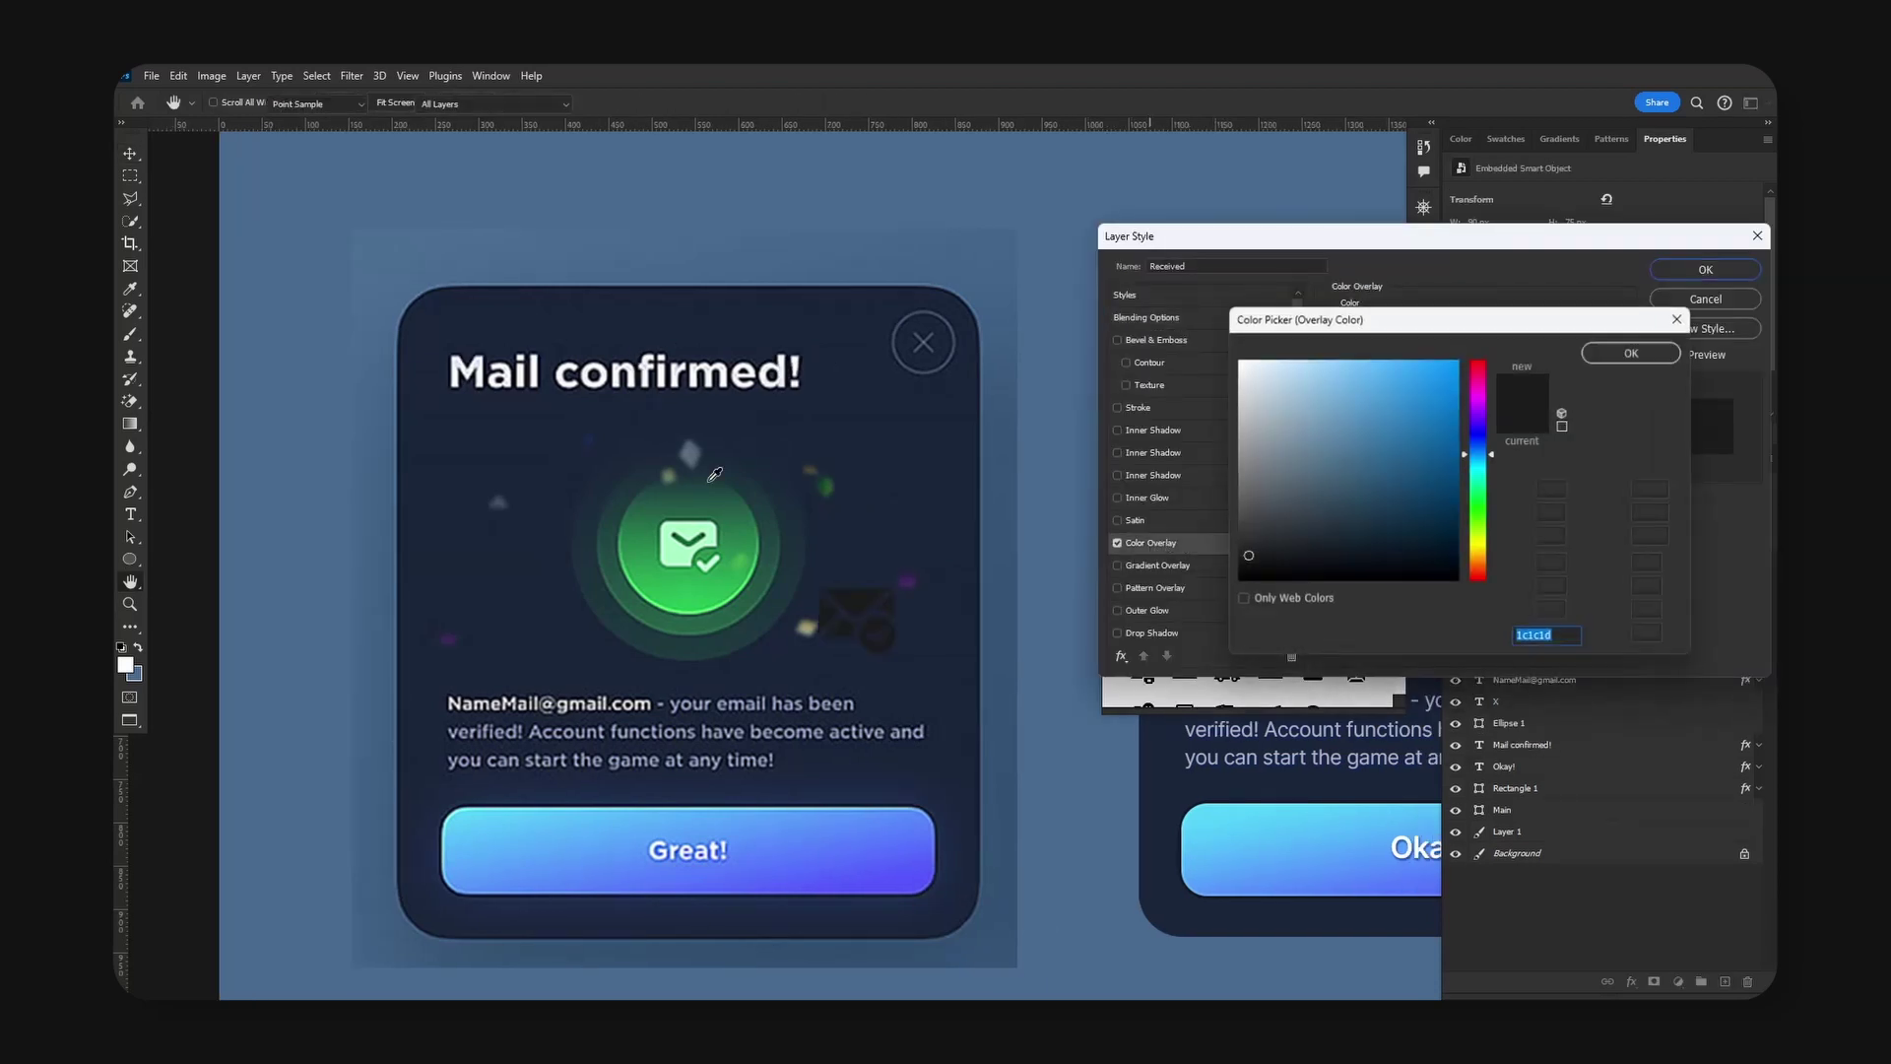
{"action": "type", "text": "a9fec1"}
{"action": "left_click", "coordinate": [1620, 353]}
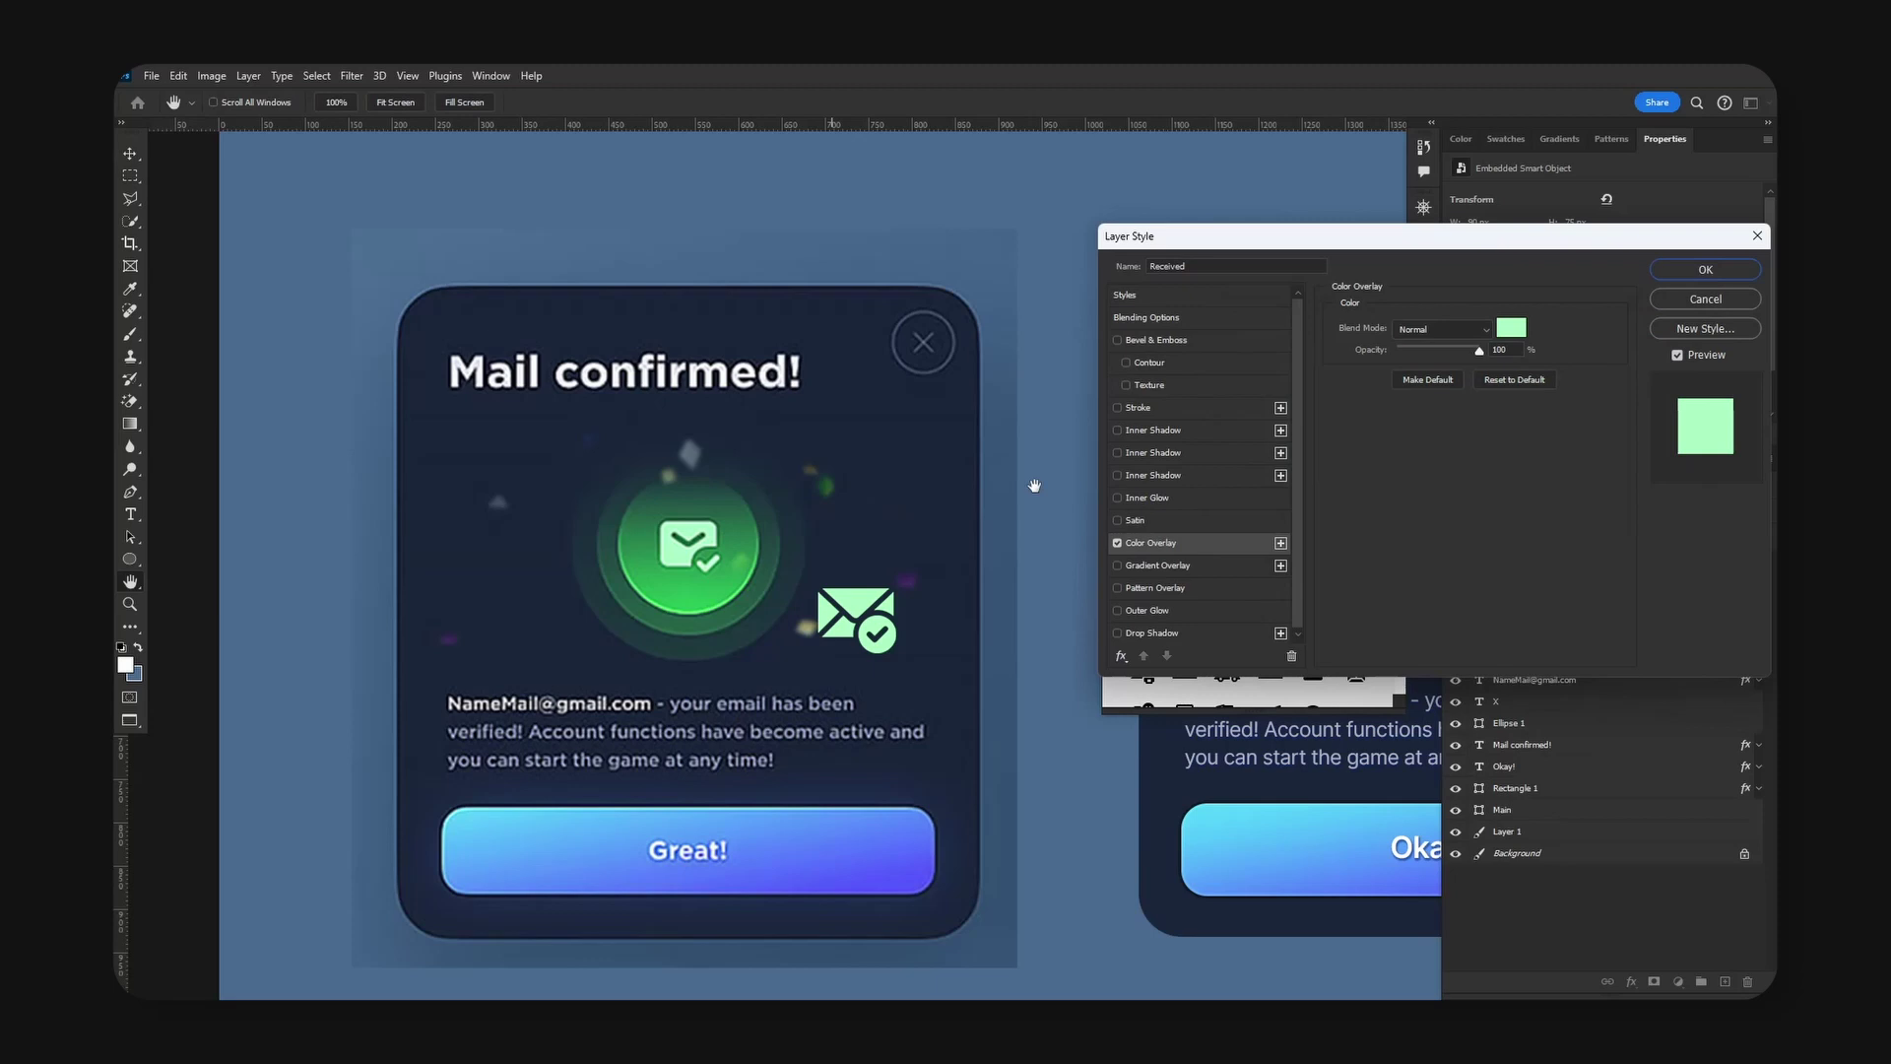
Add an Overlay Inner Shadow to the mail icon with 100% opacity and a size of 2 px.
{"action": "left_click", "coordinate": [1182, 433]}
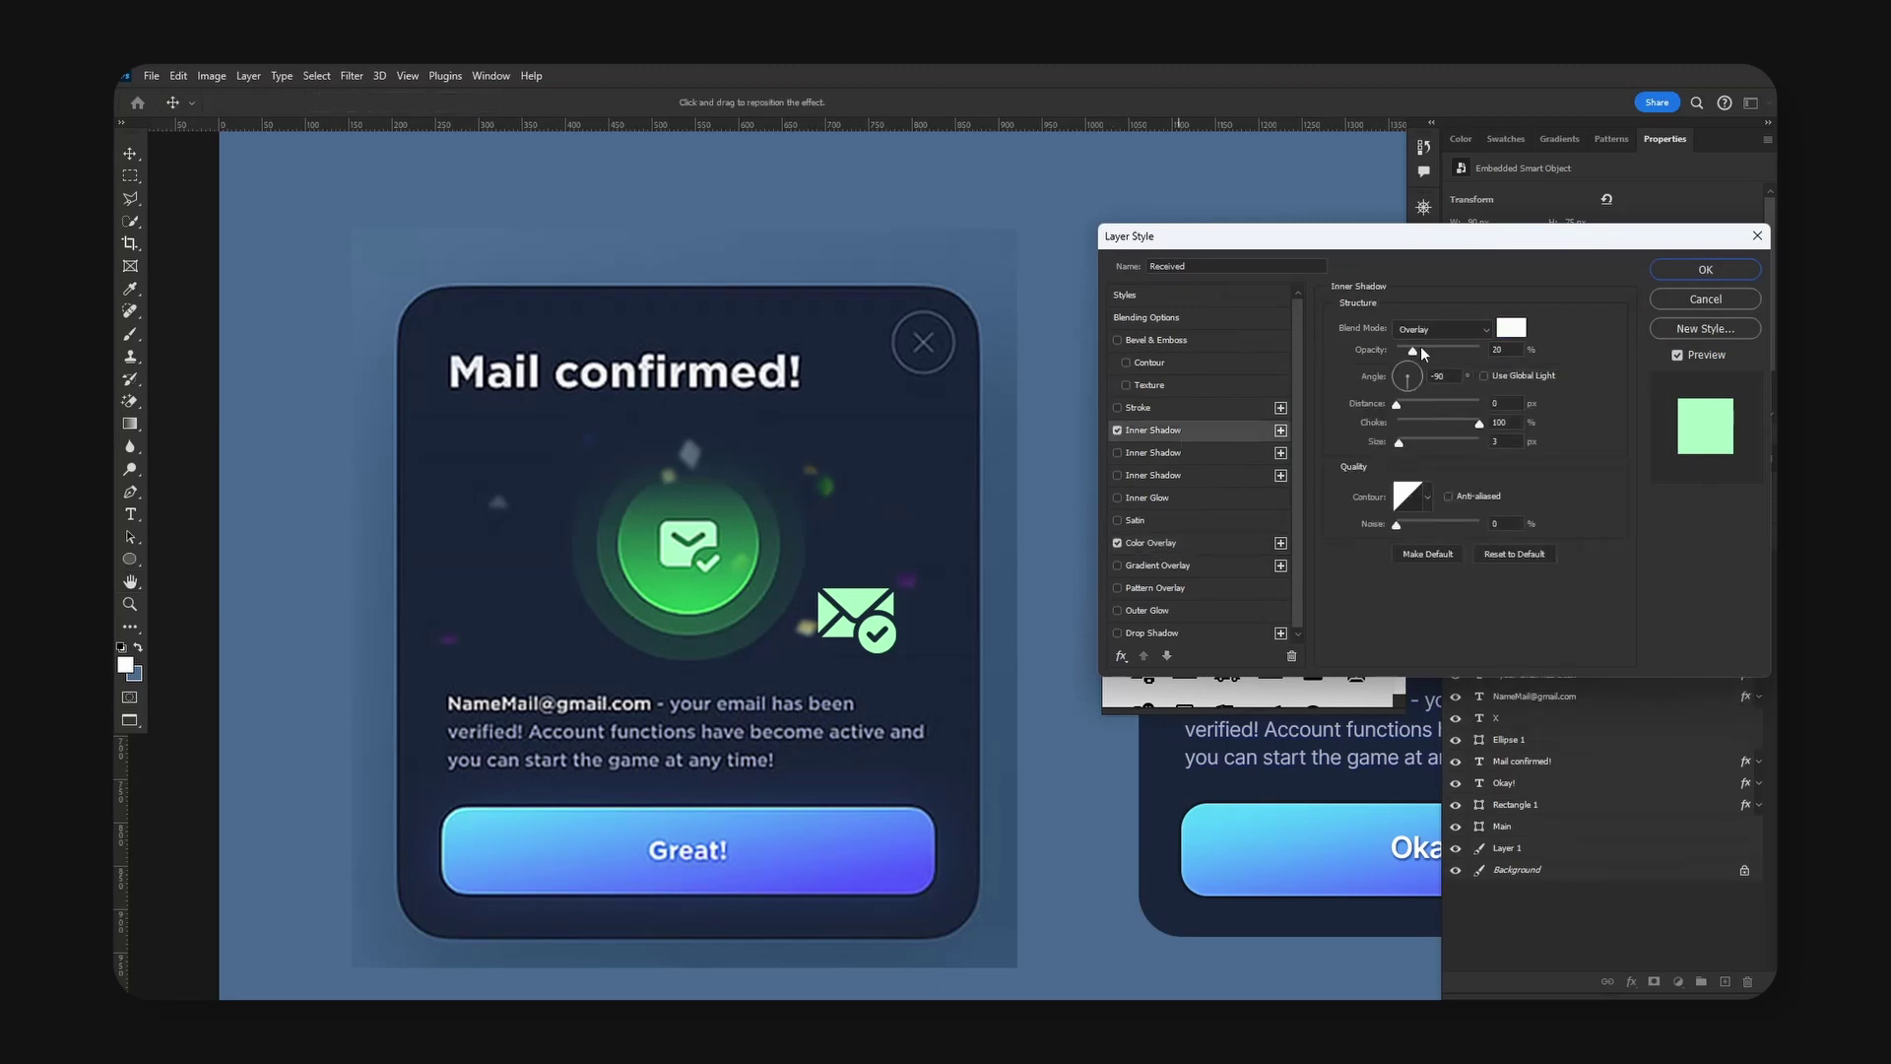
{"action": "left_click_drag", "start_coordinate": [1420, 349], "coordinate": [1483, 351]}
{"action": "double_click", "coordinate": [1498, 440]}
{"action": "type", "text": "2"}
Add a Drop Shadow to the mail icon in a darkened green sampled from the reference badge.
{"action": "left_click", "coordinate": [1170, 633]}
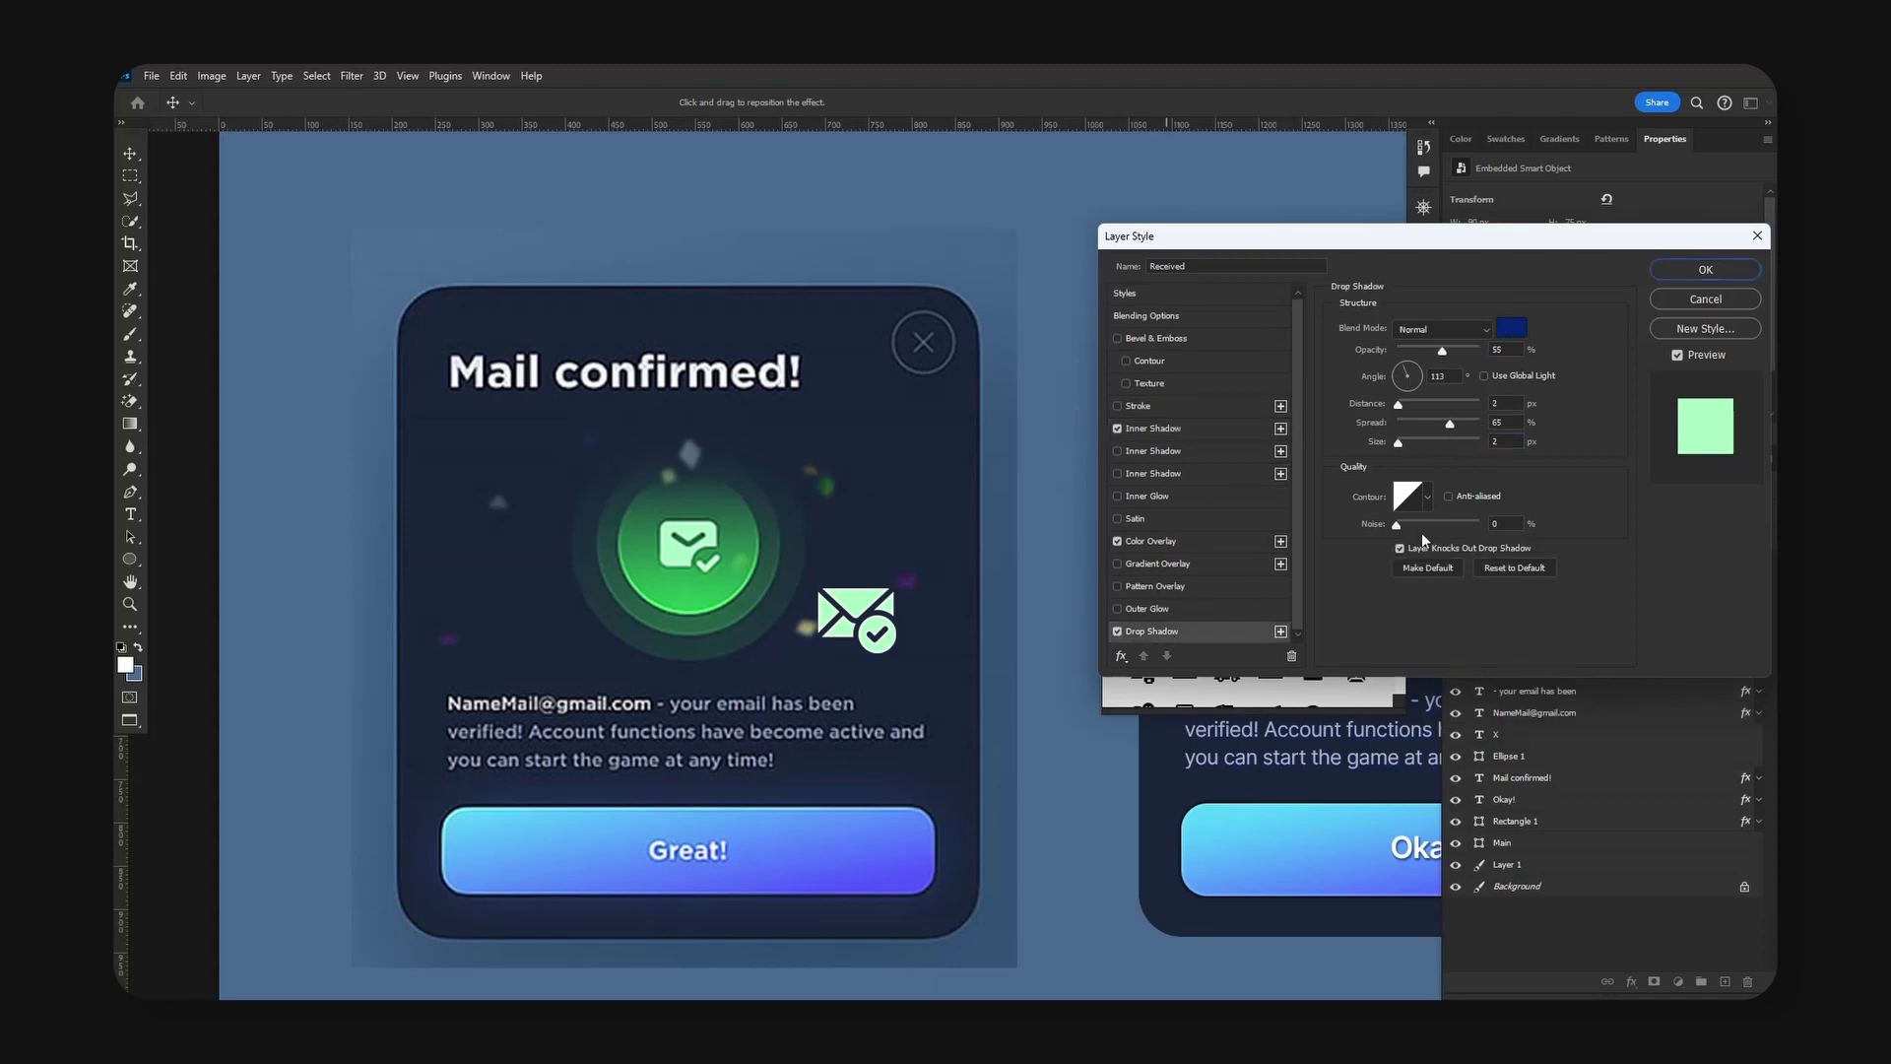
{"action": "left_click", "coordinate": [1512, 327]}
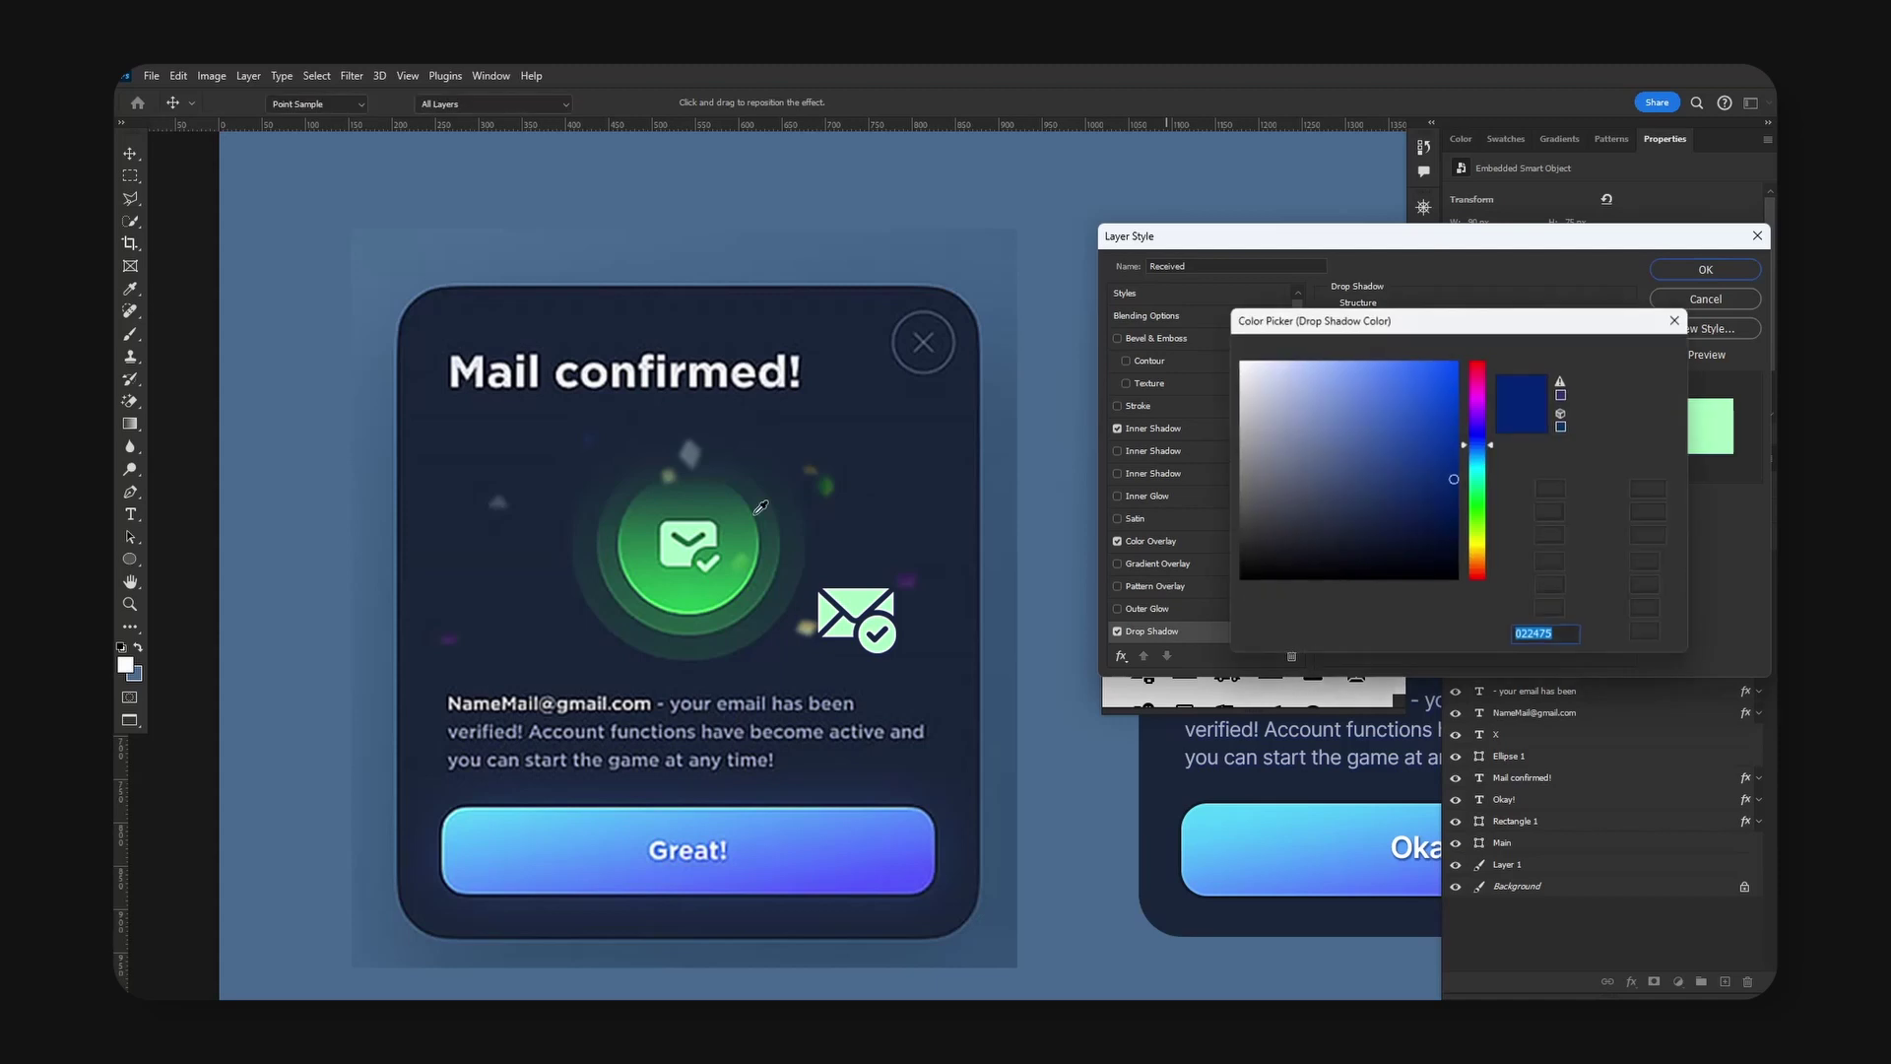
{"action": "left_click", "coordinate": [696, 517]}
{"action": "left_click", "coordinate": [1365, 521]}
{"action": "left_click_drag", "start_coordinate": [1416, 533], "coordinate": [1359, 555]}
{"action": "left_click", "coordinate": [1620, 357]}
{"action": "key", "text": "Return"}
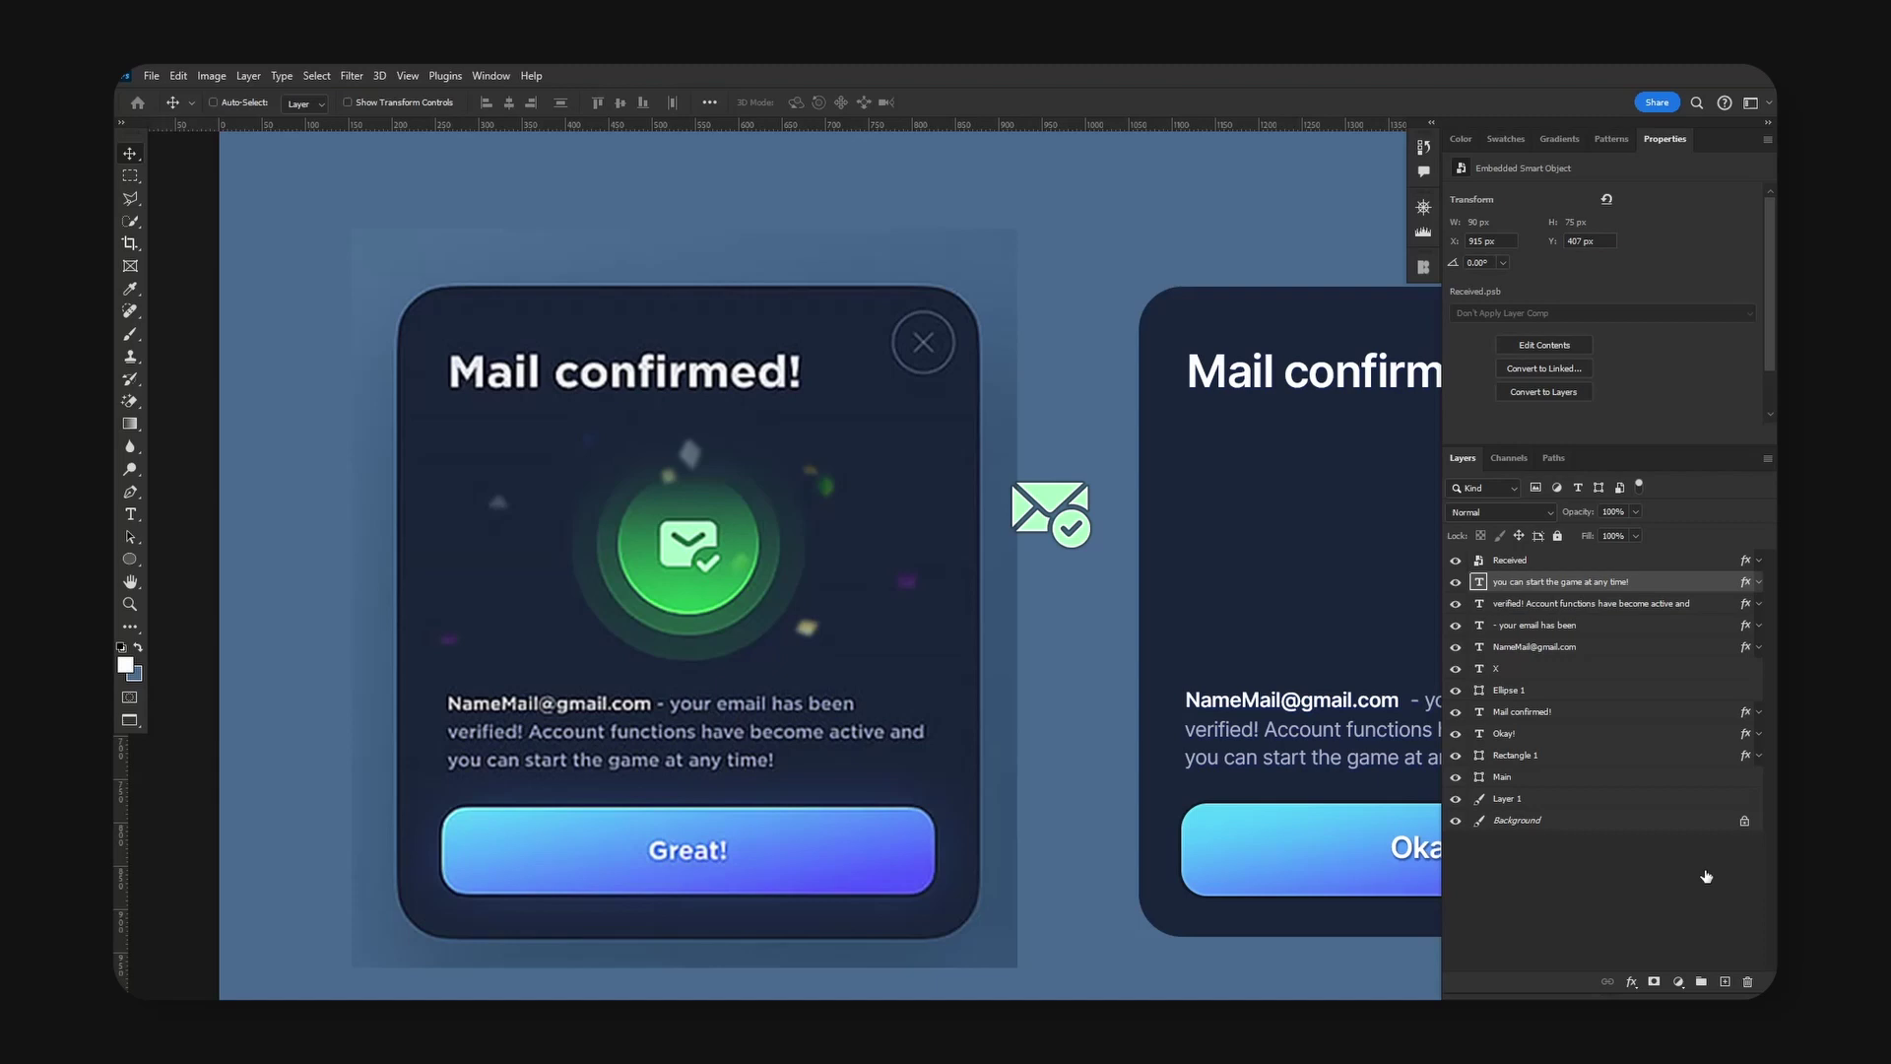
Draw a white 166 px circle on a new layer beneath the mail icon, matching the reference badge's size.
{"action": "left_click", "coordinate": [1724, 982]}
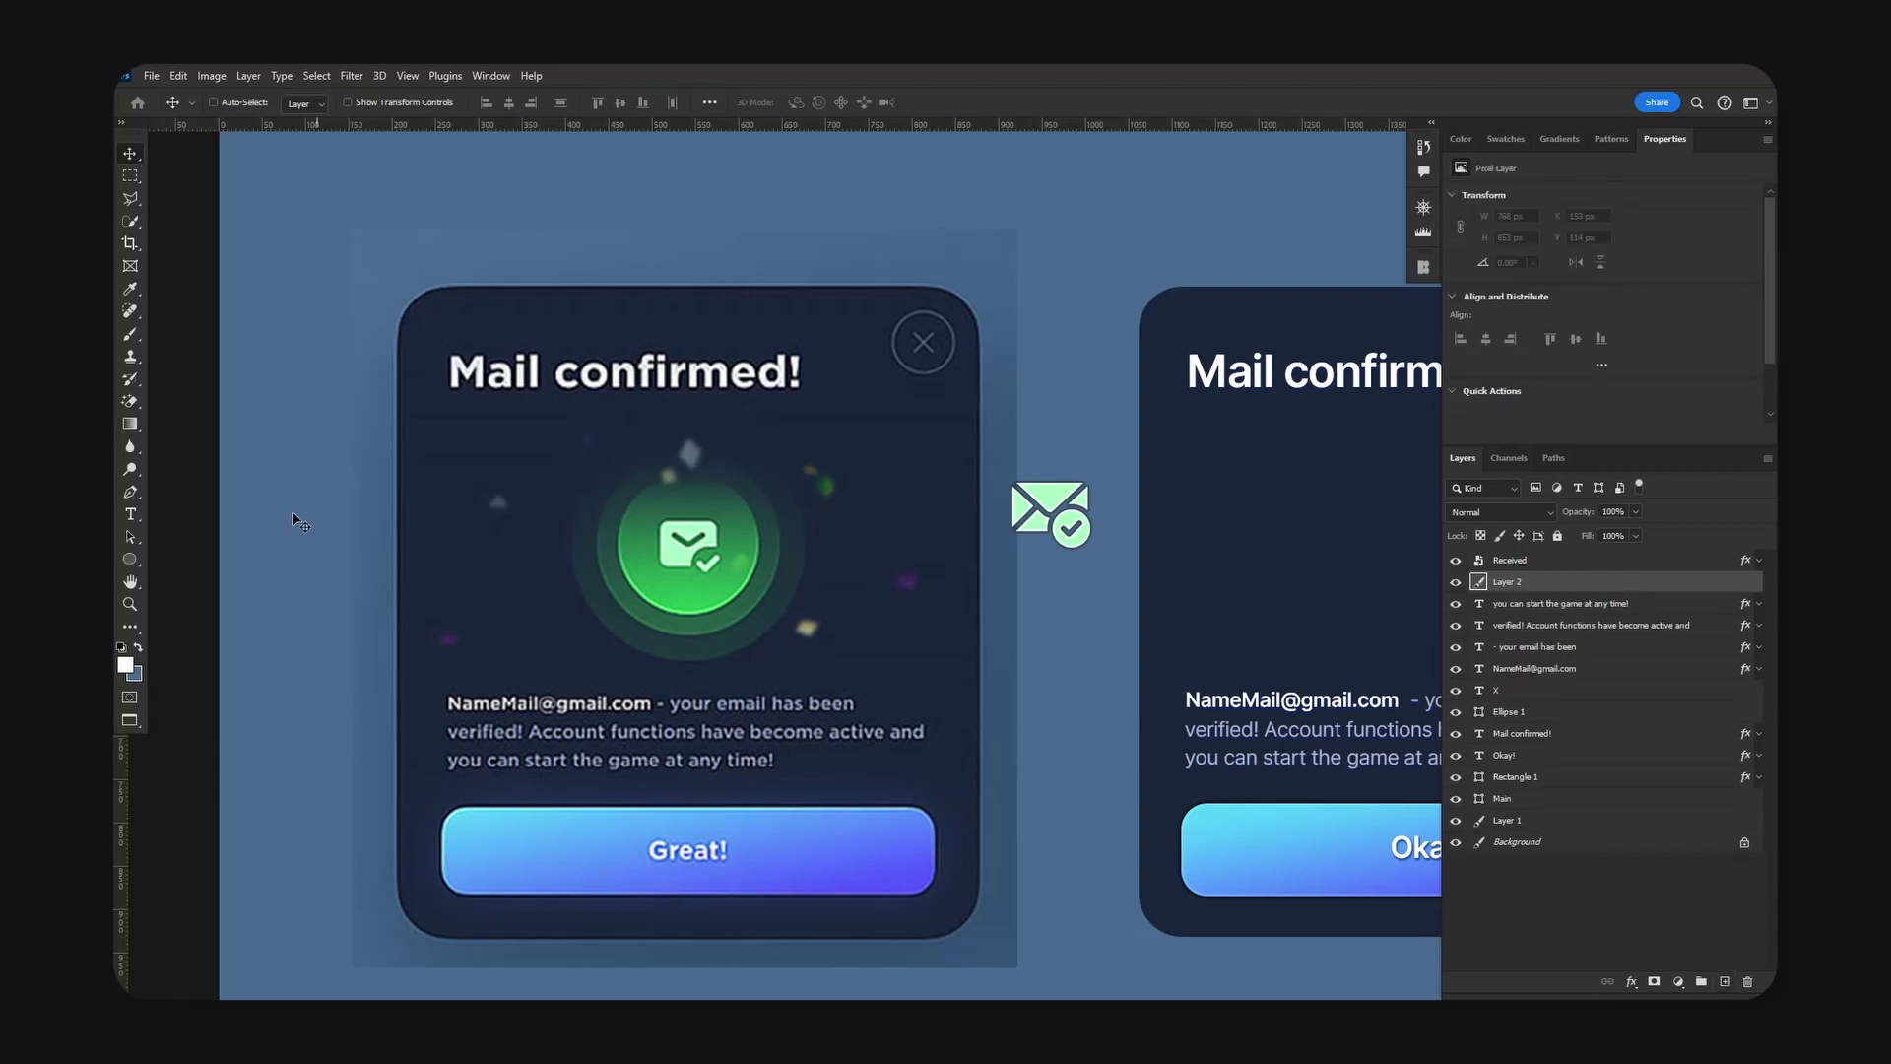
{"action": "left_click", "coordinate": [129, 562]}
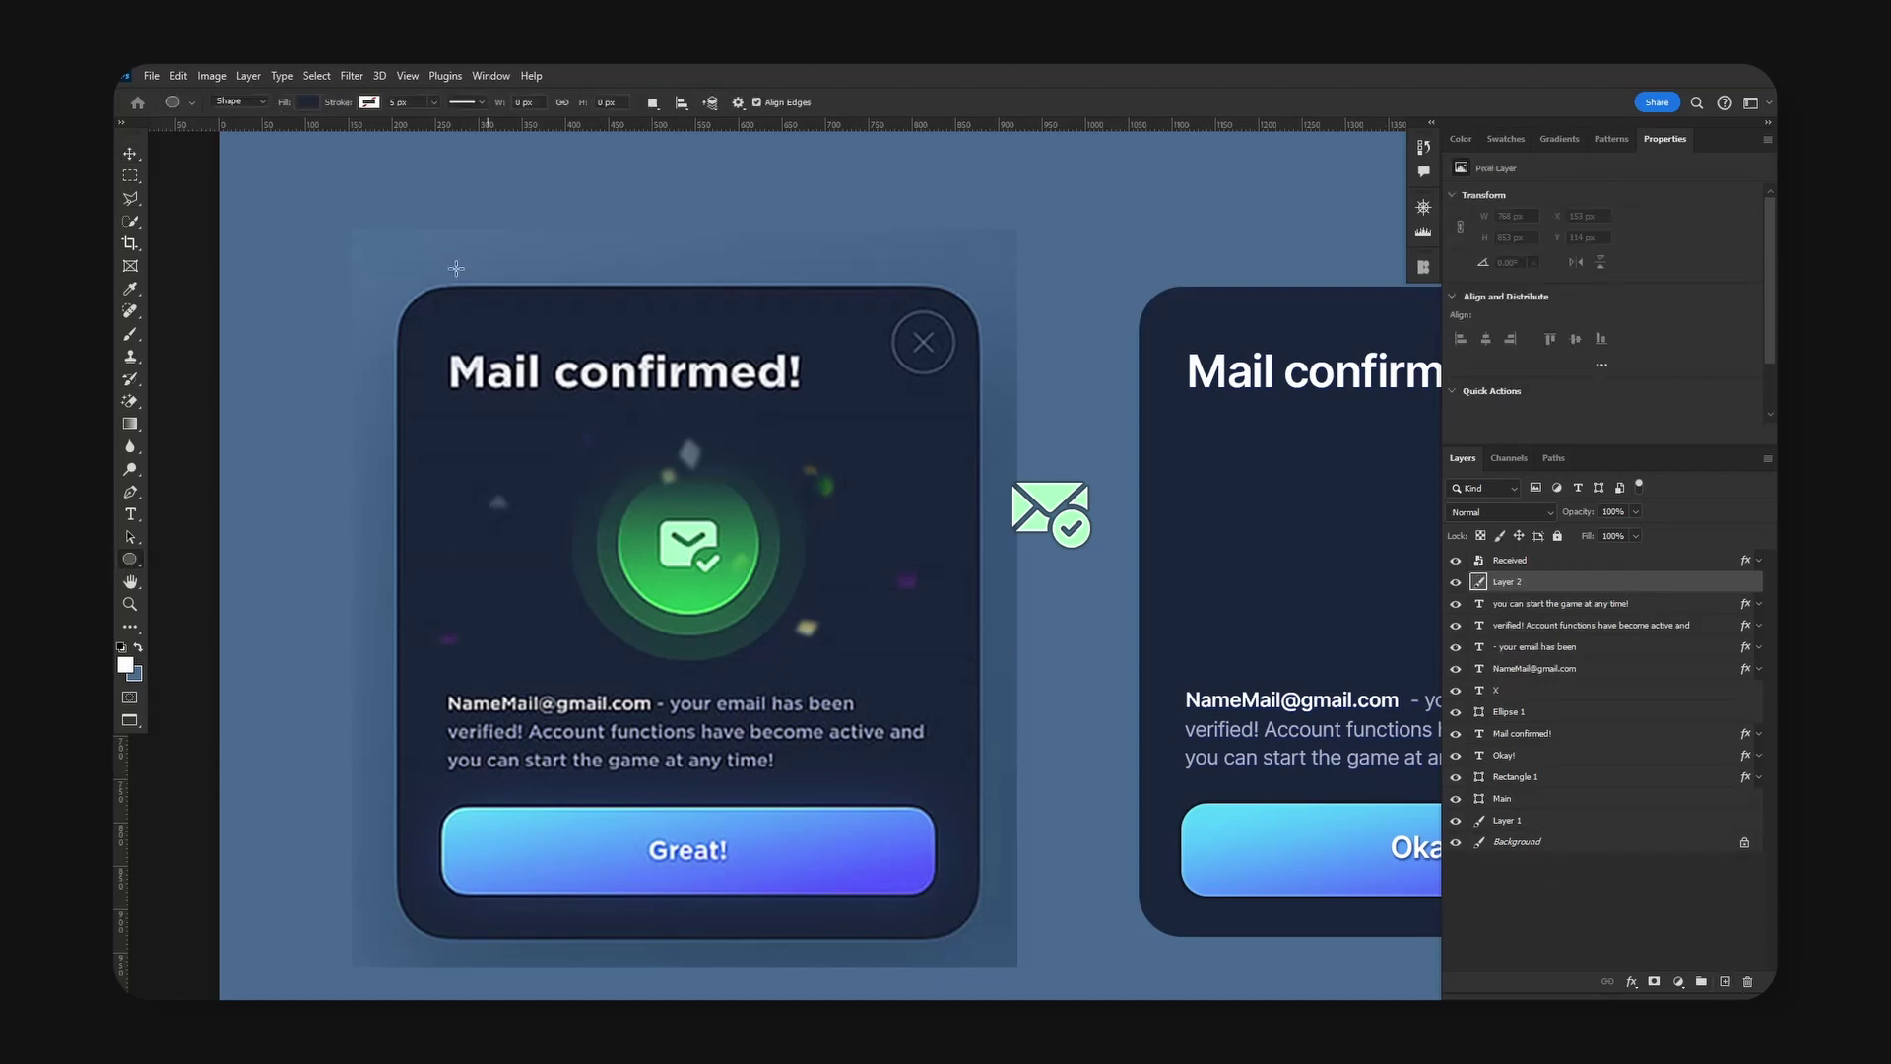
{"action": "key", "text": "d"}
{"action": "key", "text": "x"}
{"action": "left_click_drag", "start_coordinate": [689, 539], "coordinate": [1094, 544]}
{"action": "key", "text": "v"}
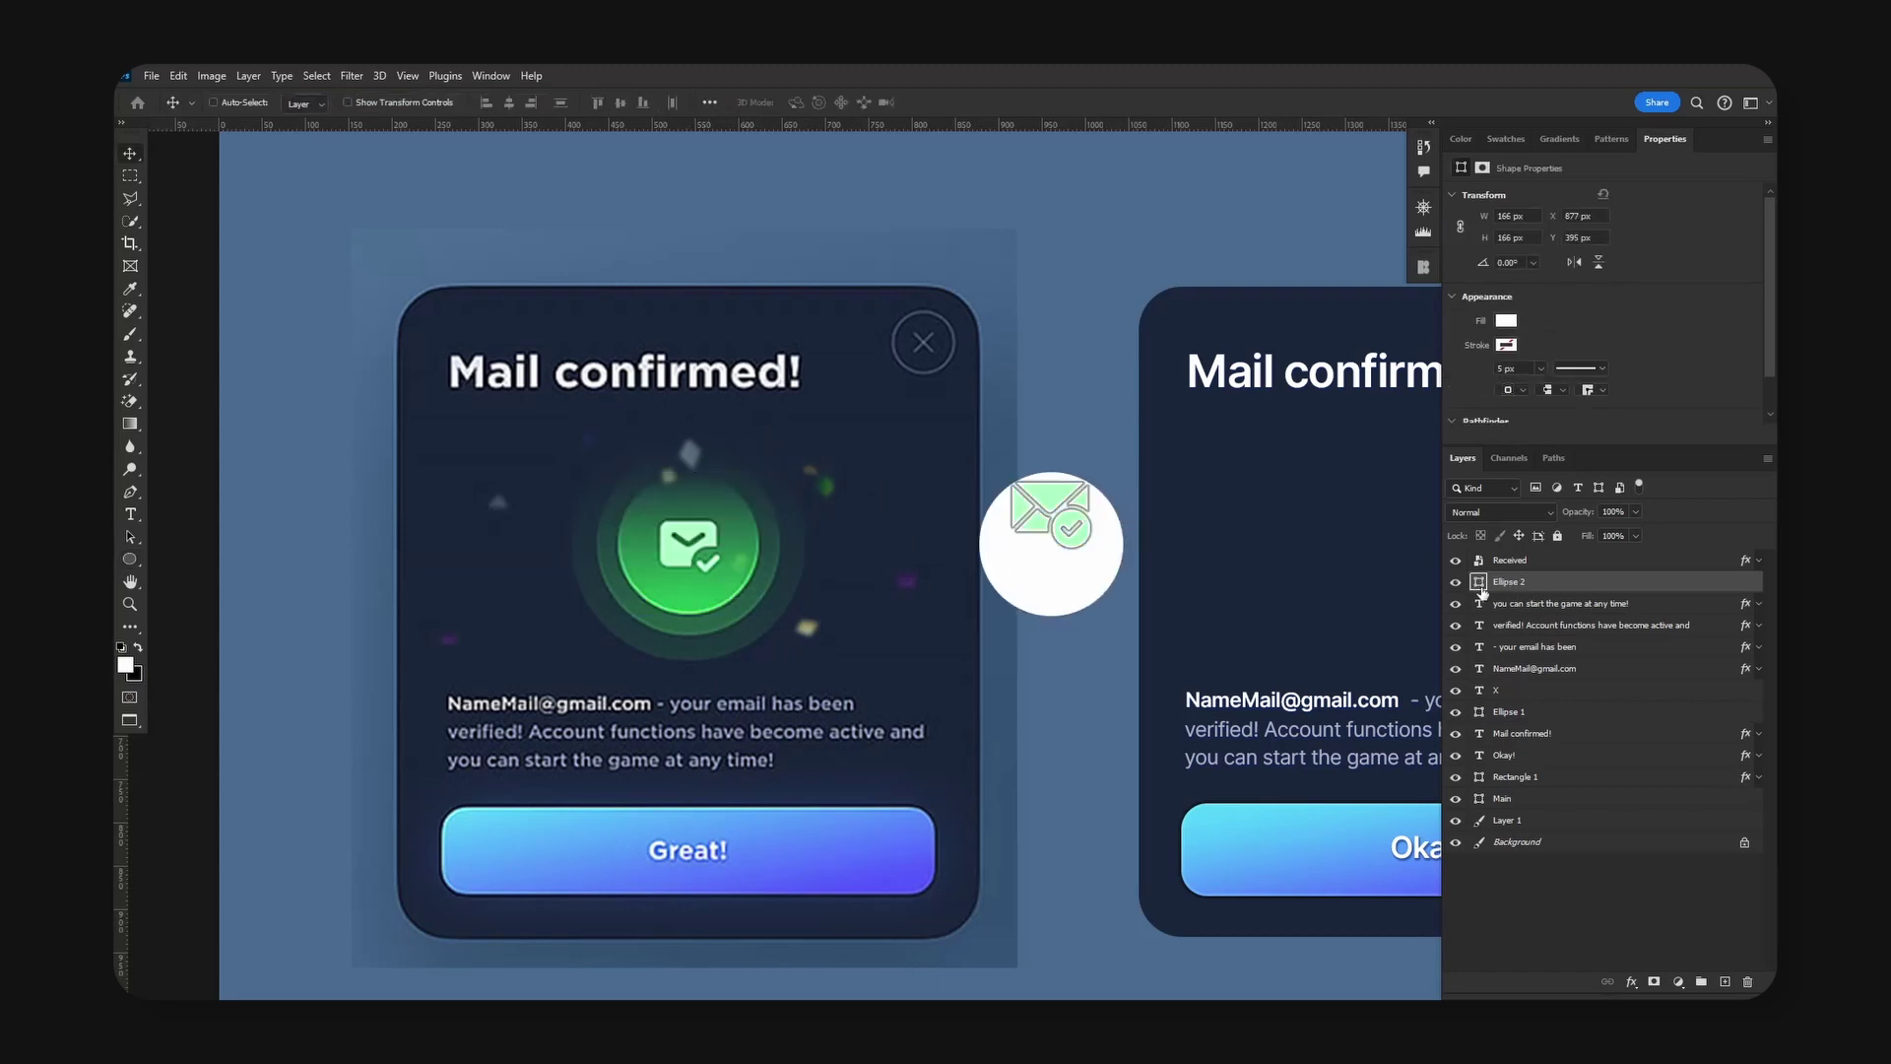
Fill the circle with green #28c155 sampled from the reference badge.
{"action": "double_click", "coordinate": [1478, 585]}
{"action": "left_click", "coordinate": [727, 582]}
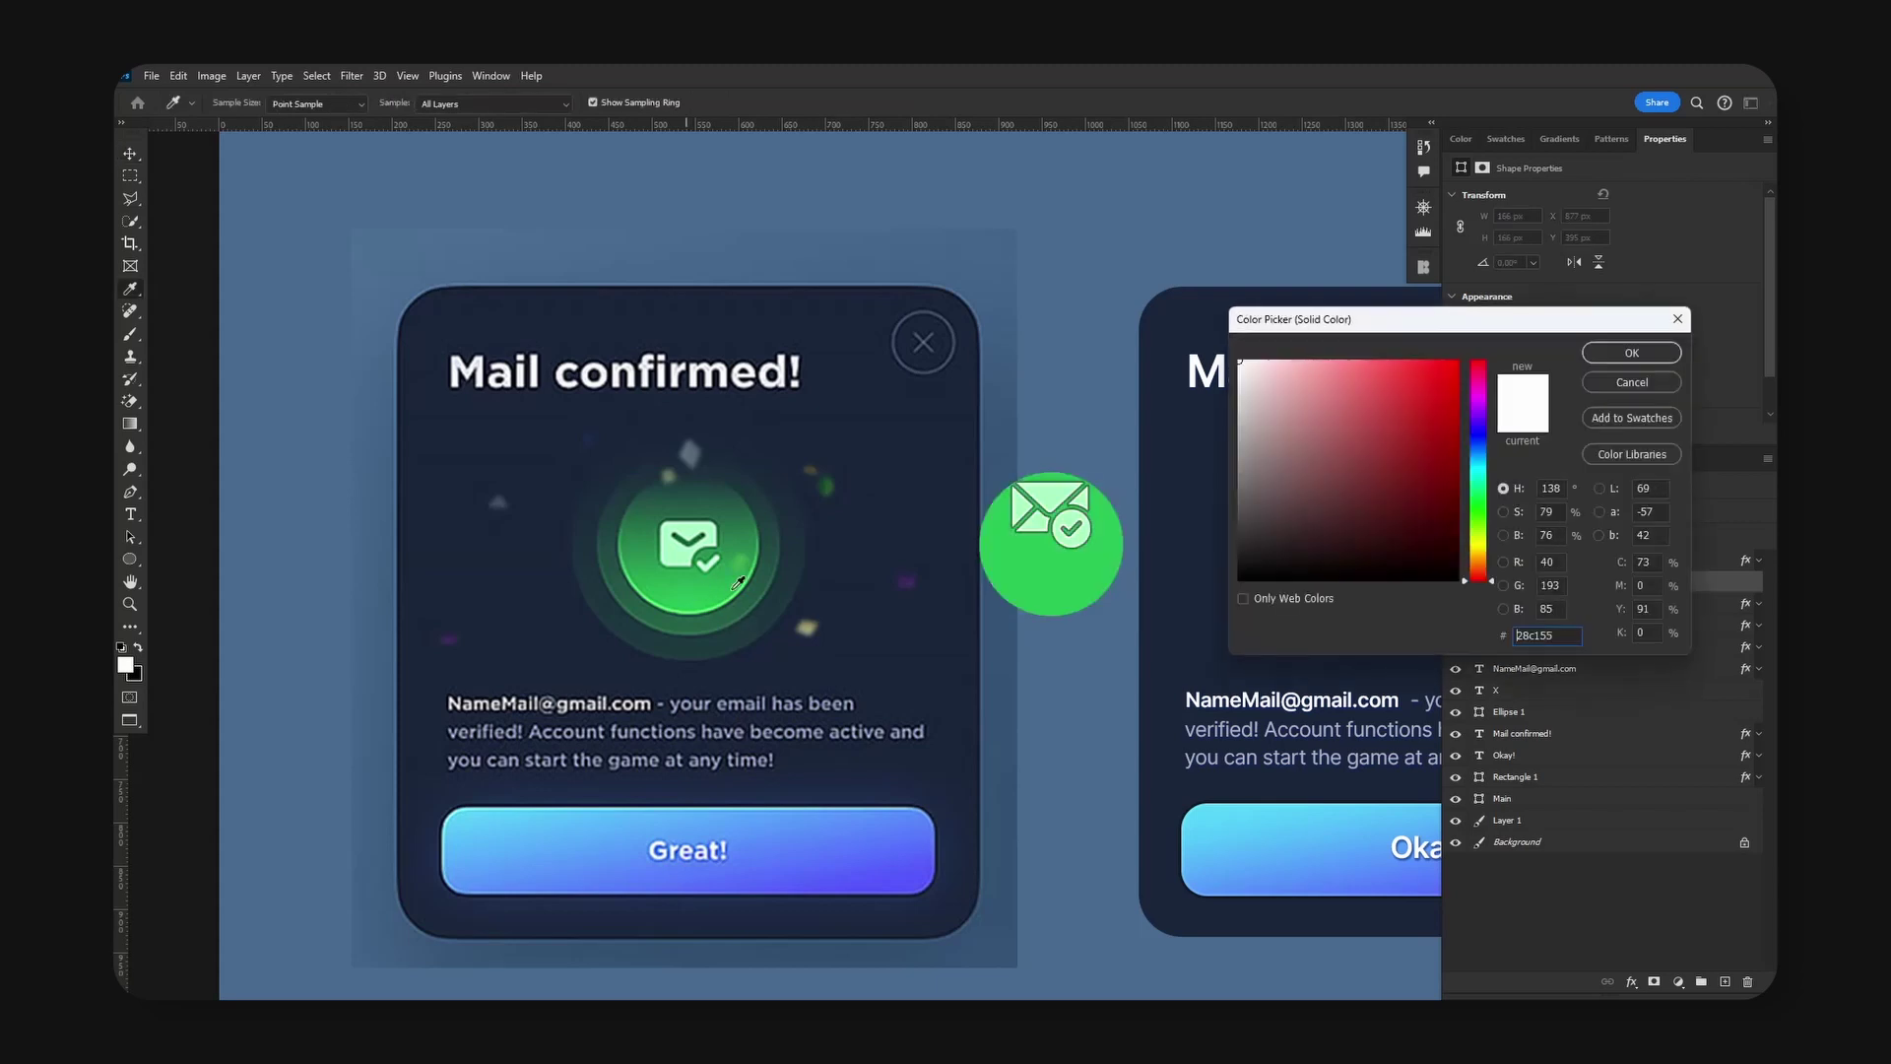
{"action": "left_click", "coordinate": [1660, 359]}
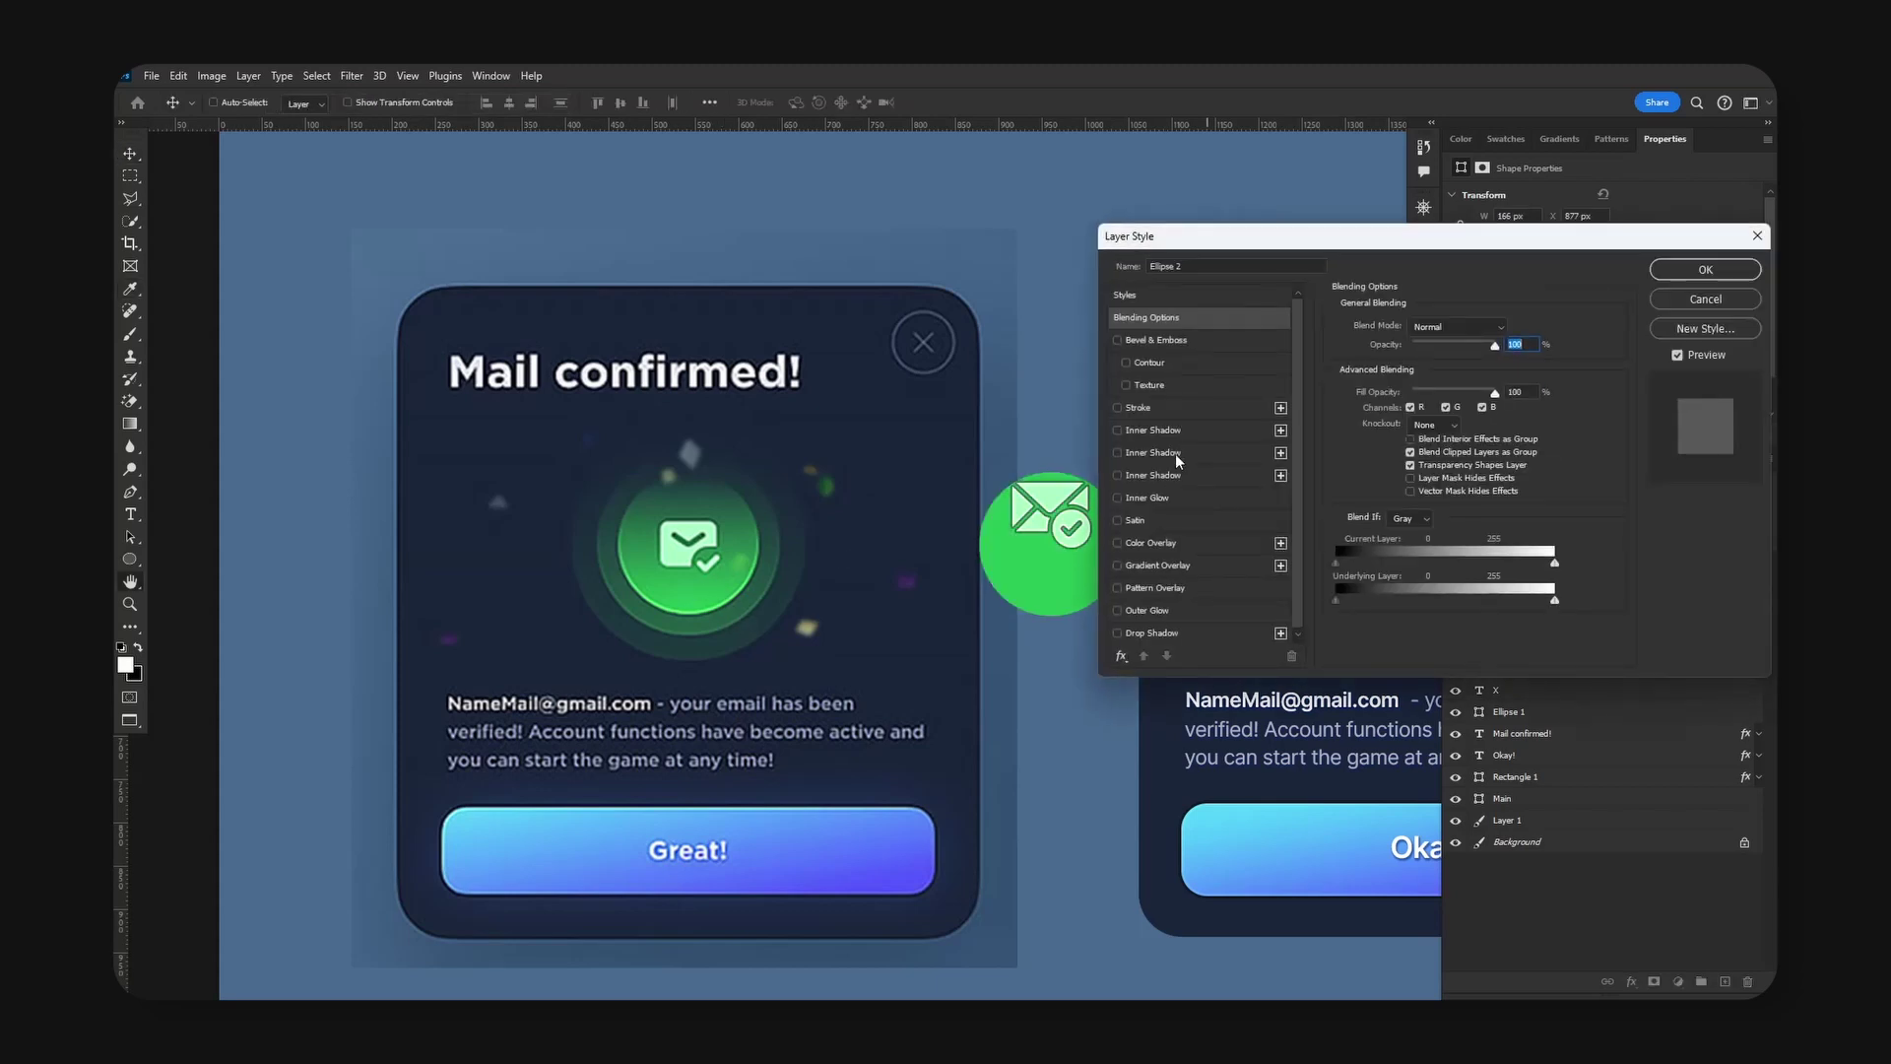
Add an Inner Shadow rim to the green circle, coloured with a green sampled from the reference badge's edge.
{"action": "left_click", "coordinate": [1180, 425]}
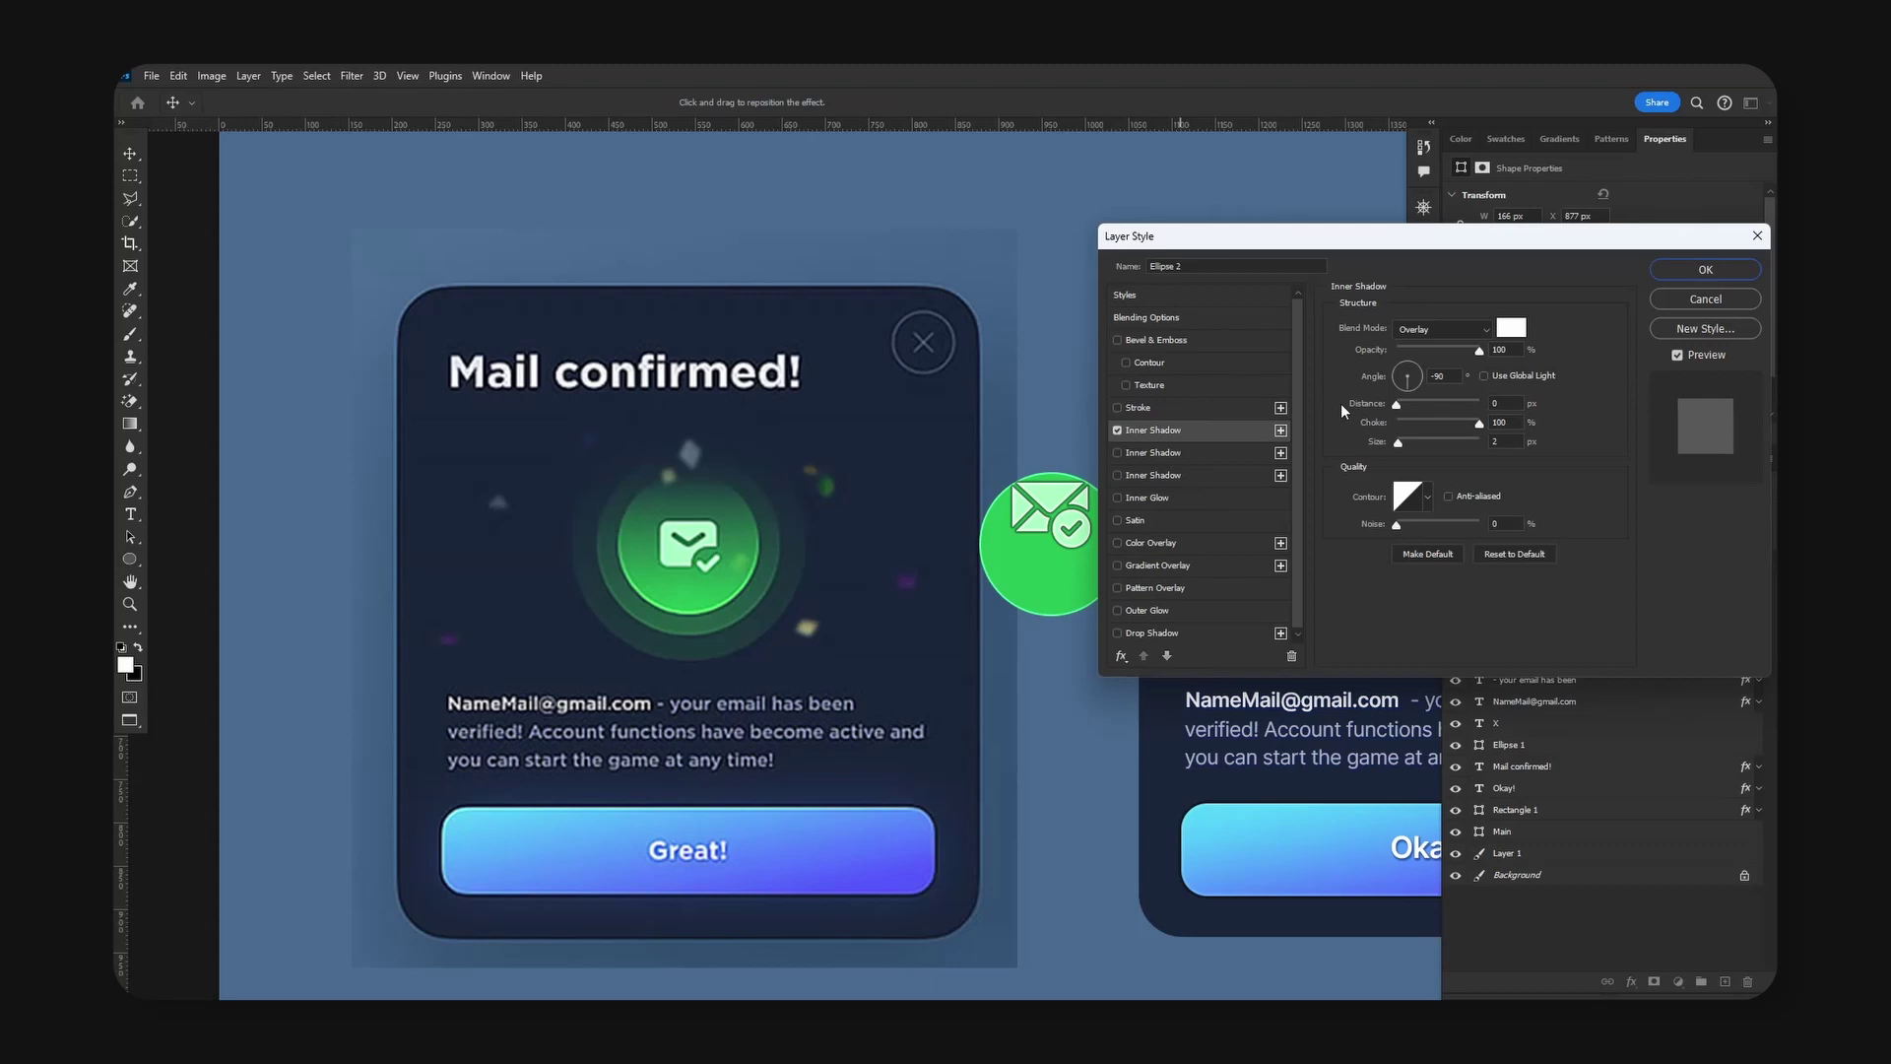
{"action": "left_click_drag", "start_coordinate": [1406, 402], "coordinate": [1400, 441]}
{"action": "left_click", "coordinate": [1511, 327]}
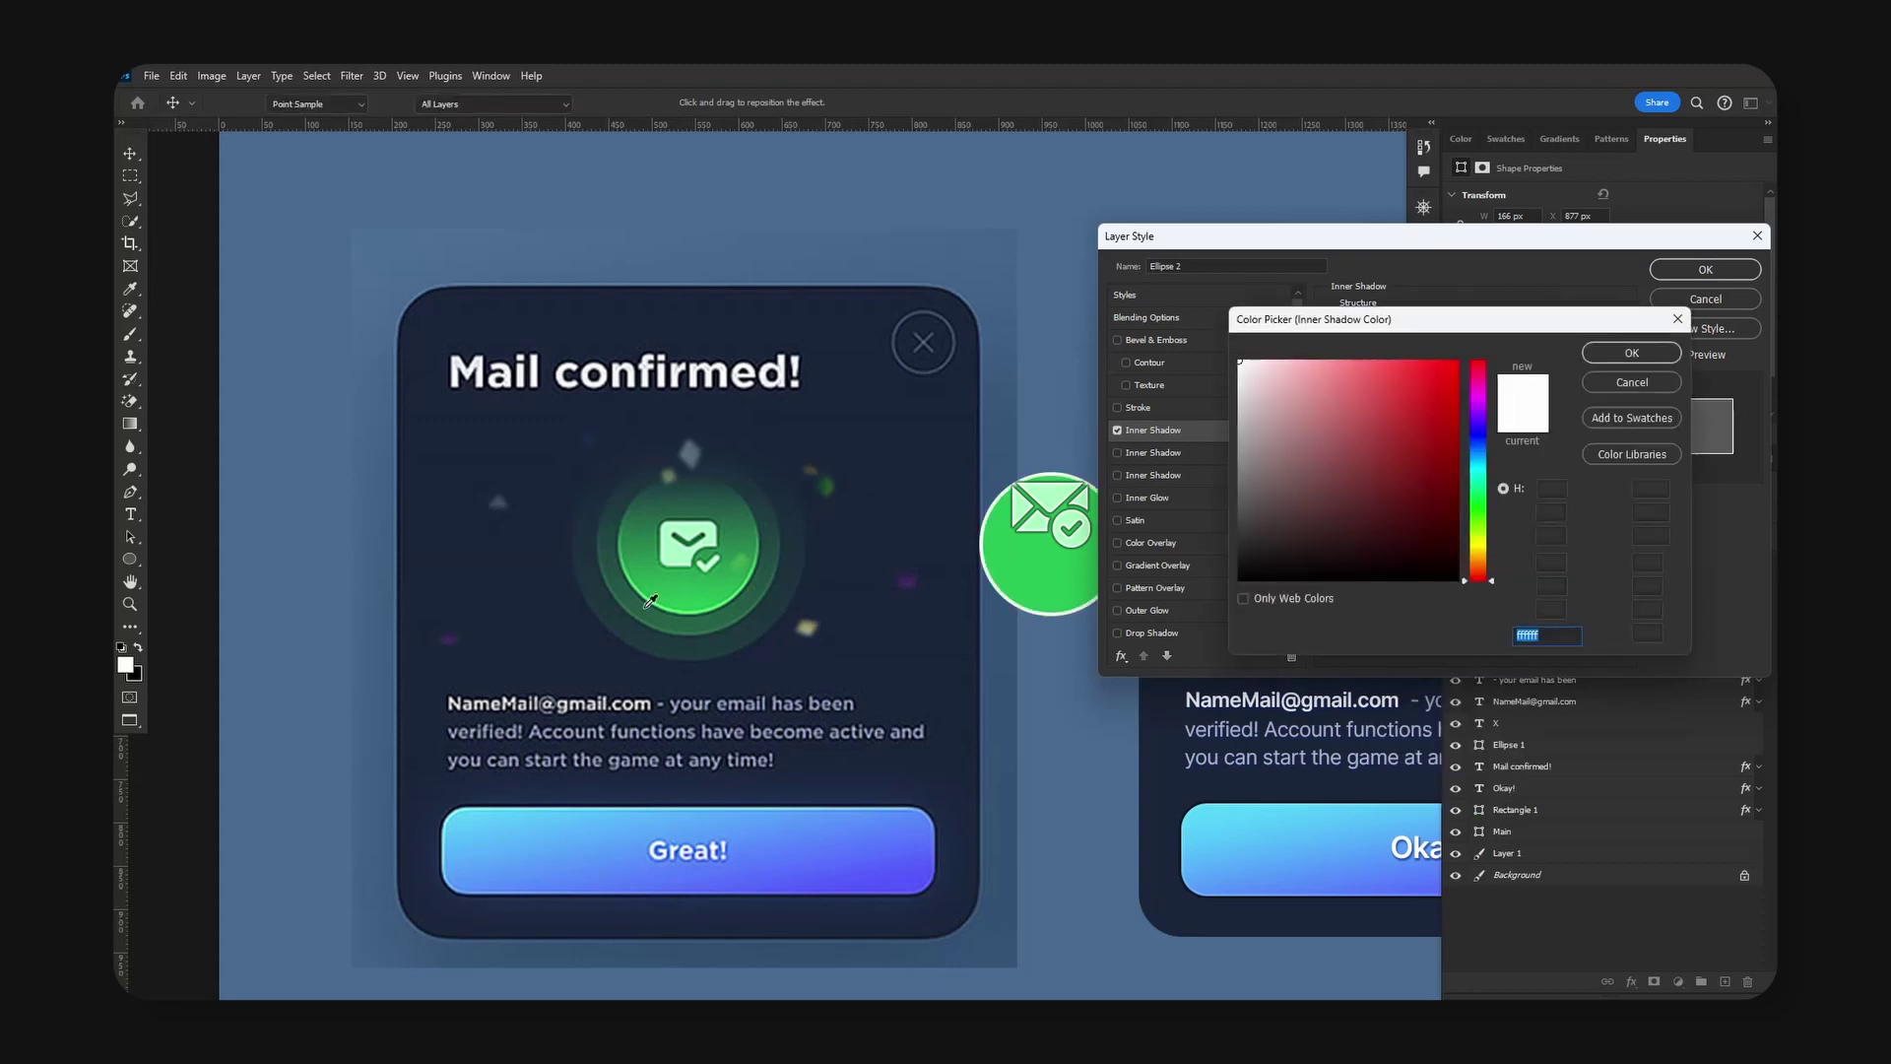
{"action": "left_click", "coordinate": [680, 608]}
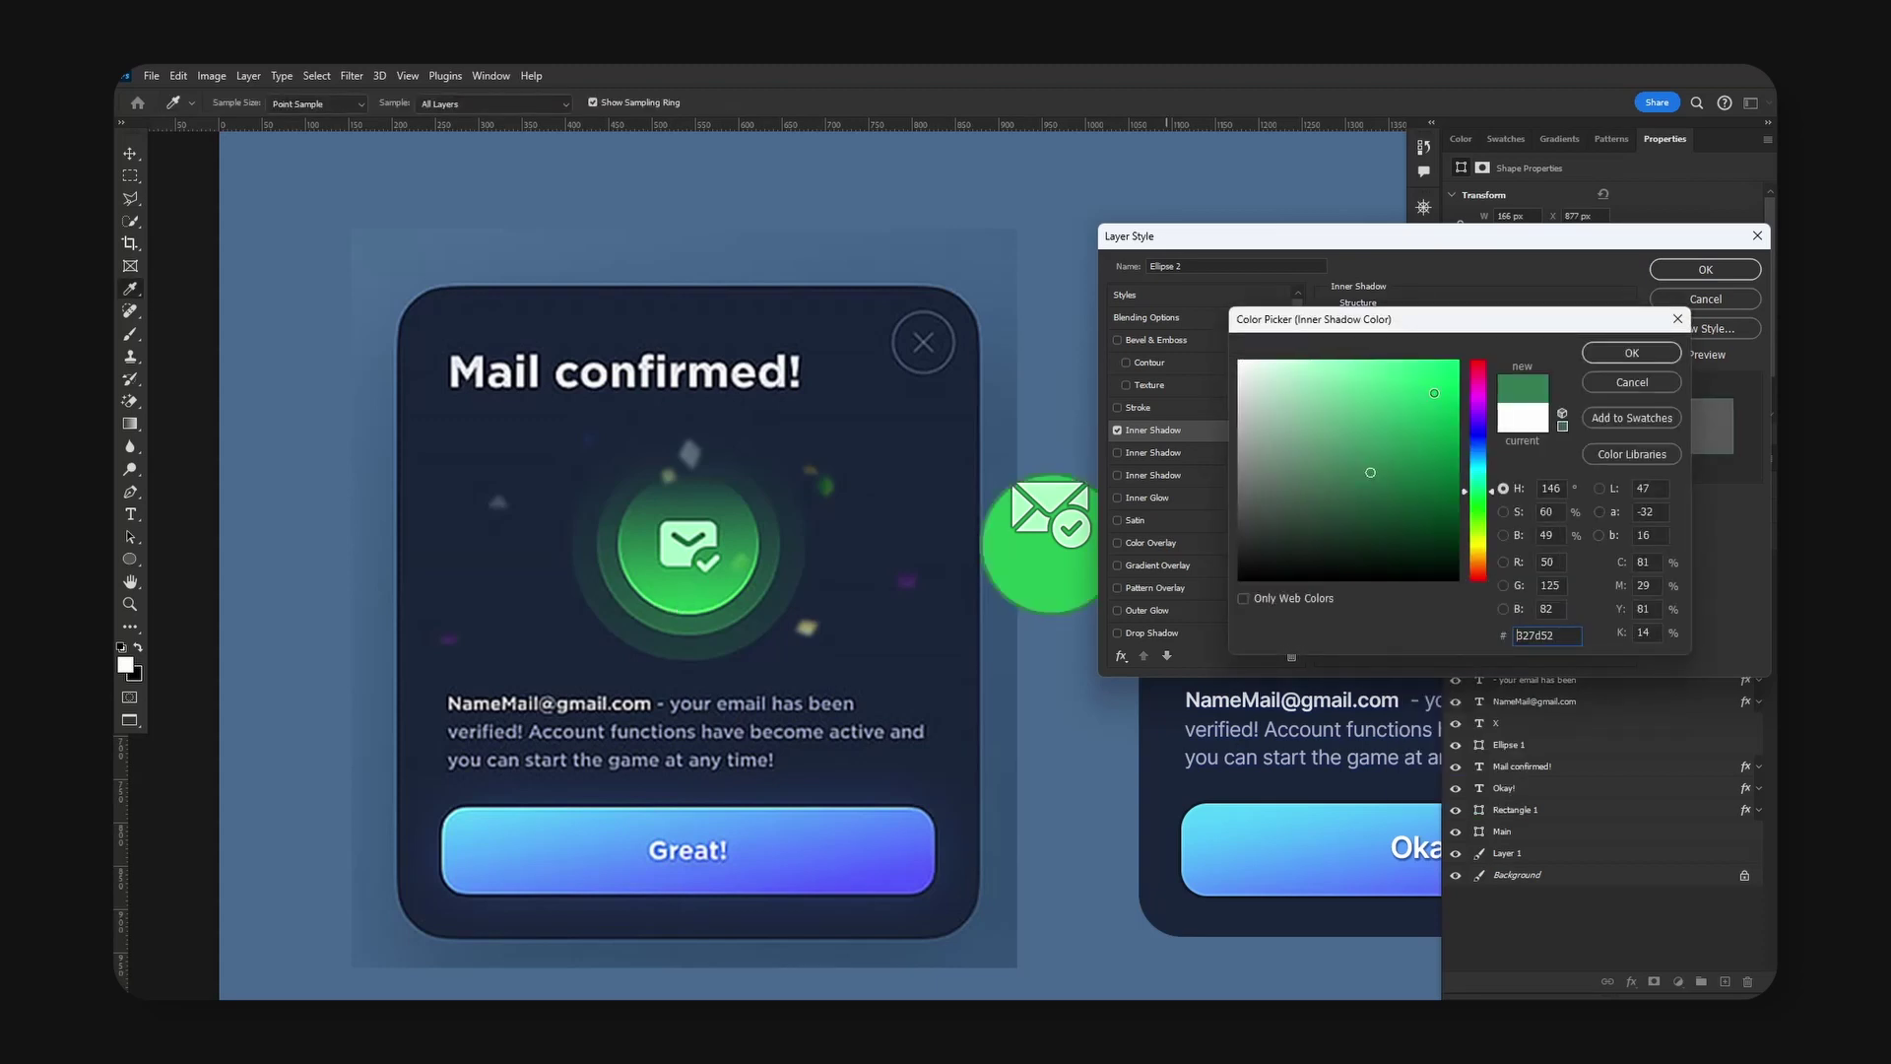
{"action": "key", "text": "Return"}
{"action": "key", "text": "Return"}
Hide the two larger circles behind the mail icon and rasterize the smallest green circle together with its layer style.
{"action": "left_click", "coordinate": [1454, 624]}
{"action": "left_click", "coordinate": [1454, 602]}
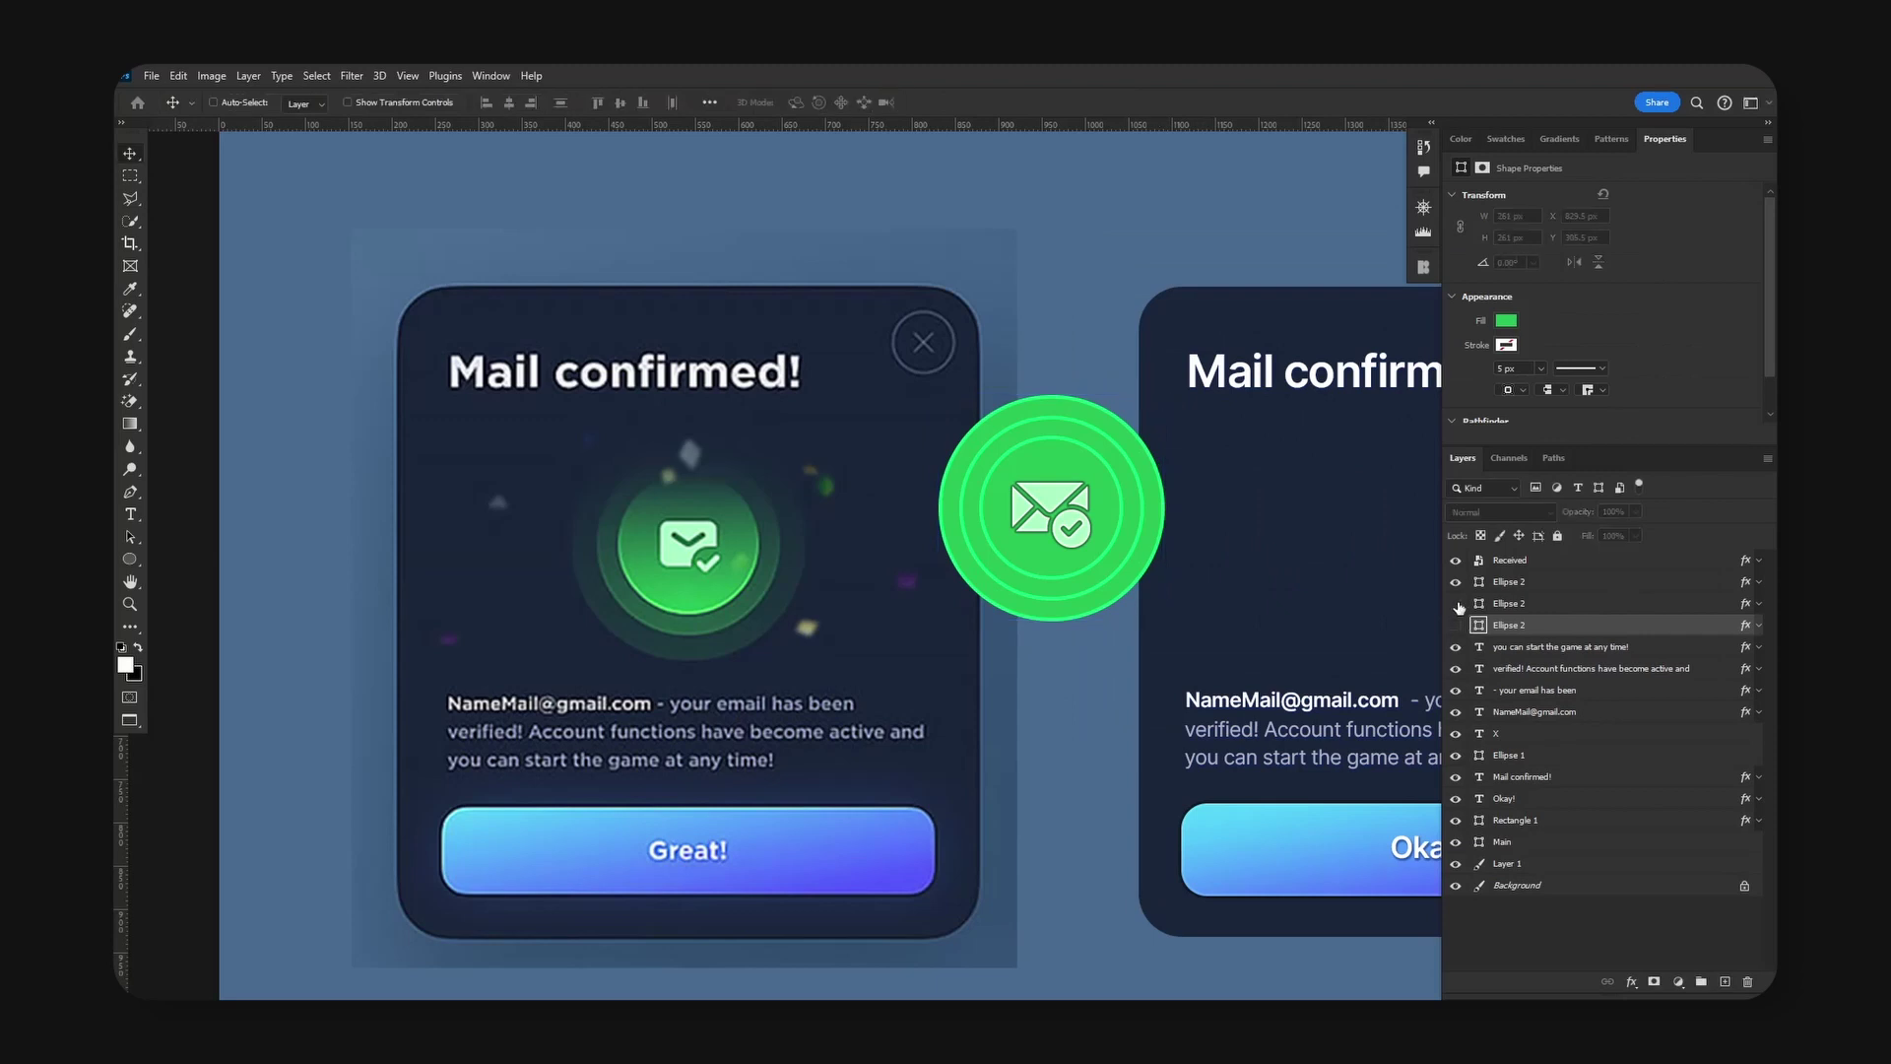
{"action": "right_click", "coordinate": [1562, 585]}
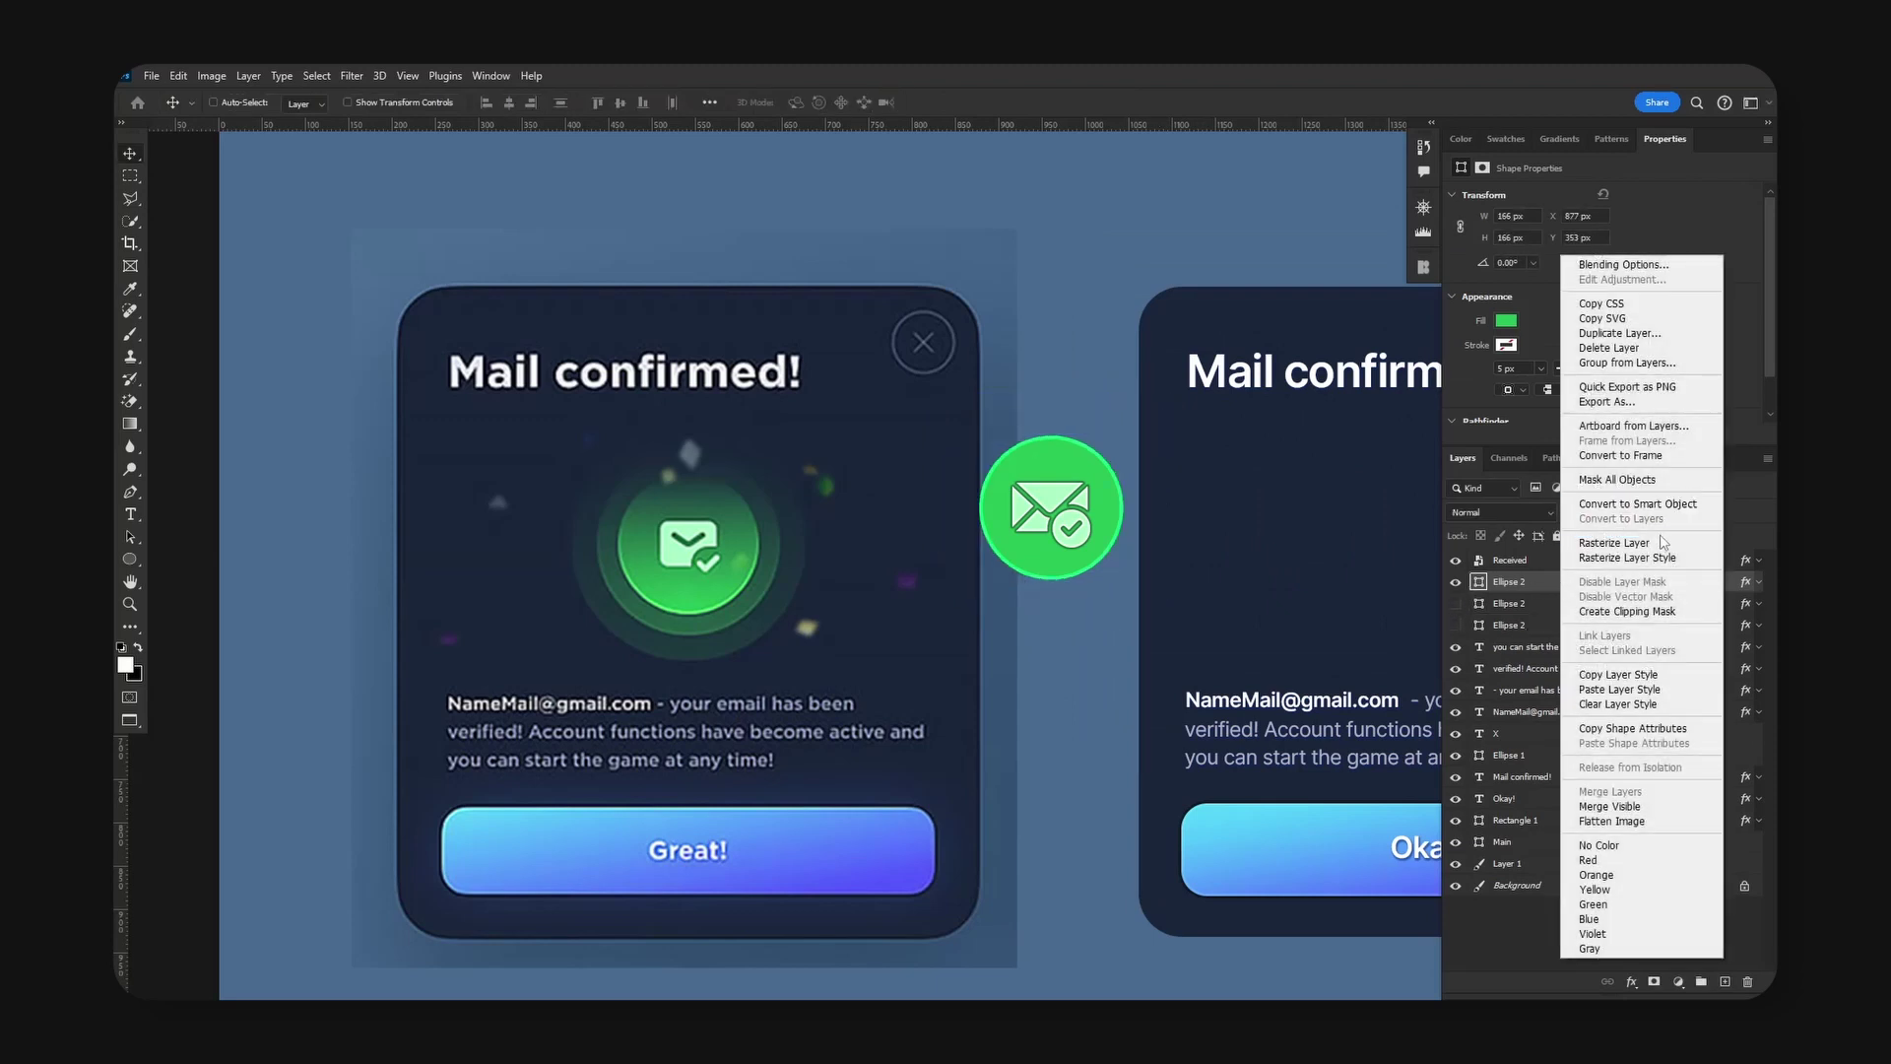
{"action": "left_click", "coordinate": [1662, 541]}
{"action": "key", "text": "e"}
{"action": "key", "text": "shift+e"}
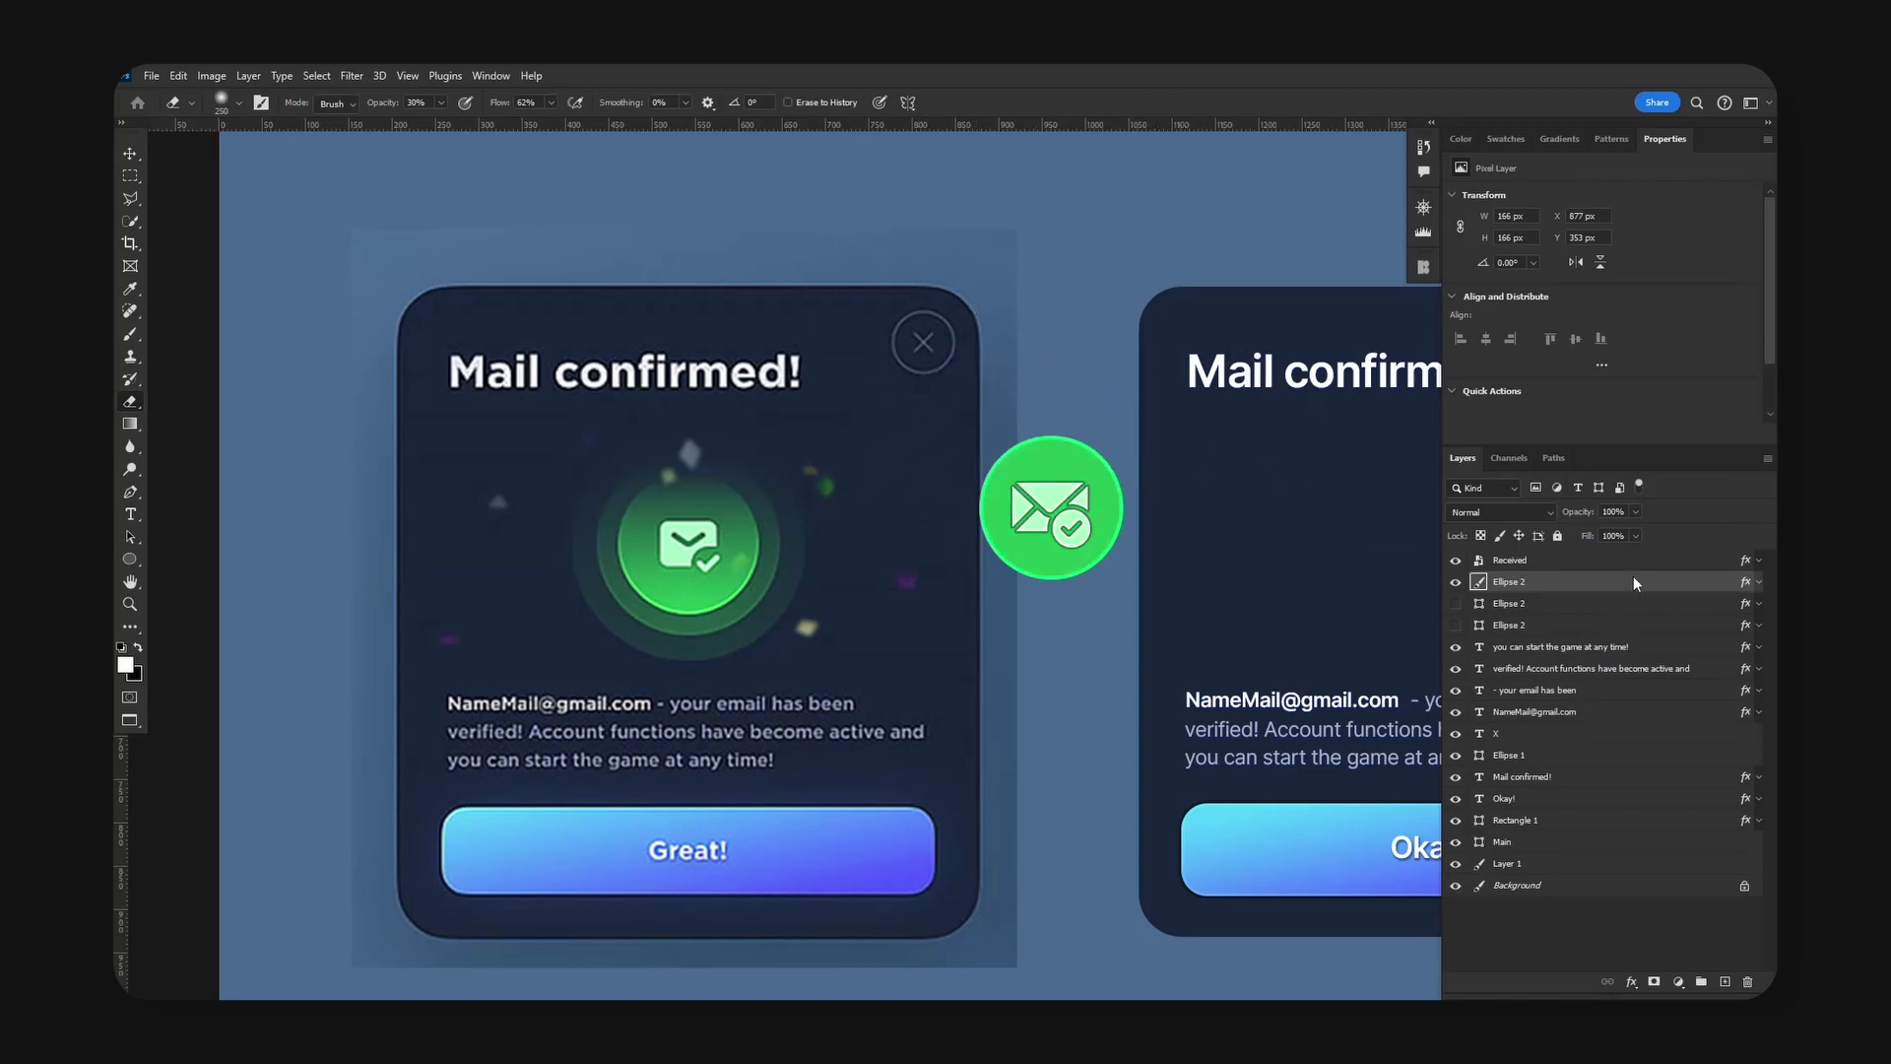
{"action": "right_click", "coordinate": [1634, 583]}
{"action": "left_click", "coordinate": [1589, 567]}
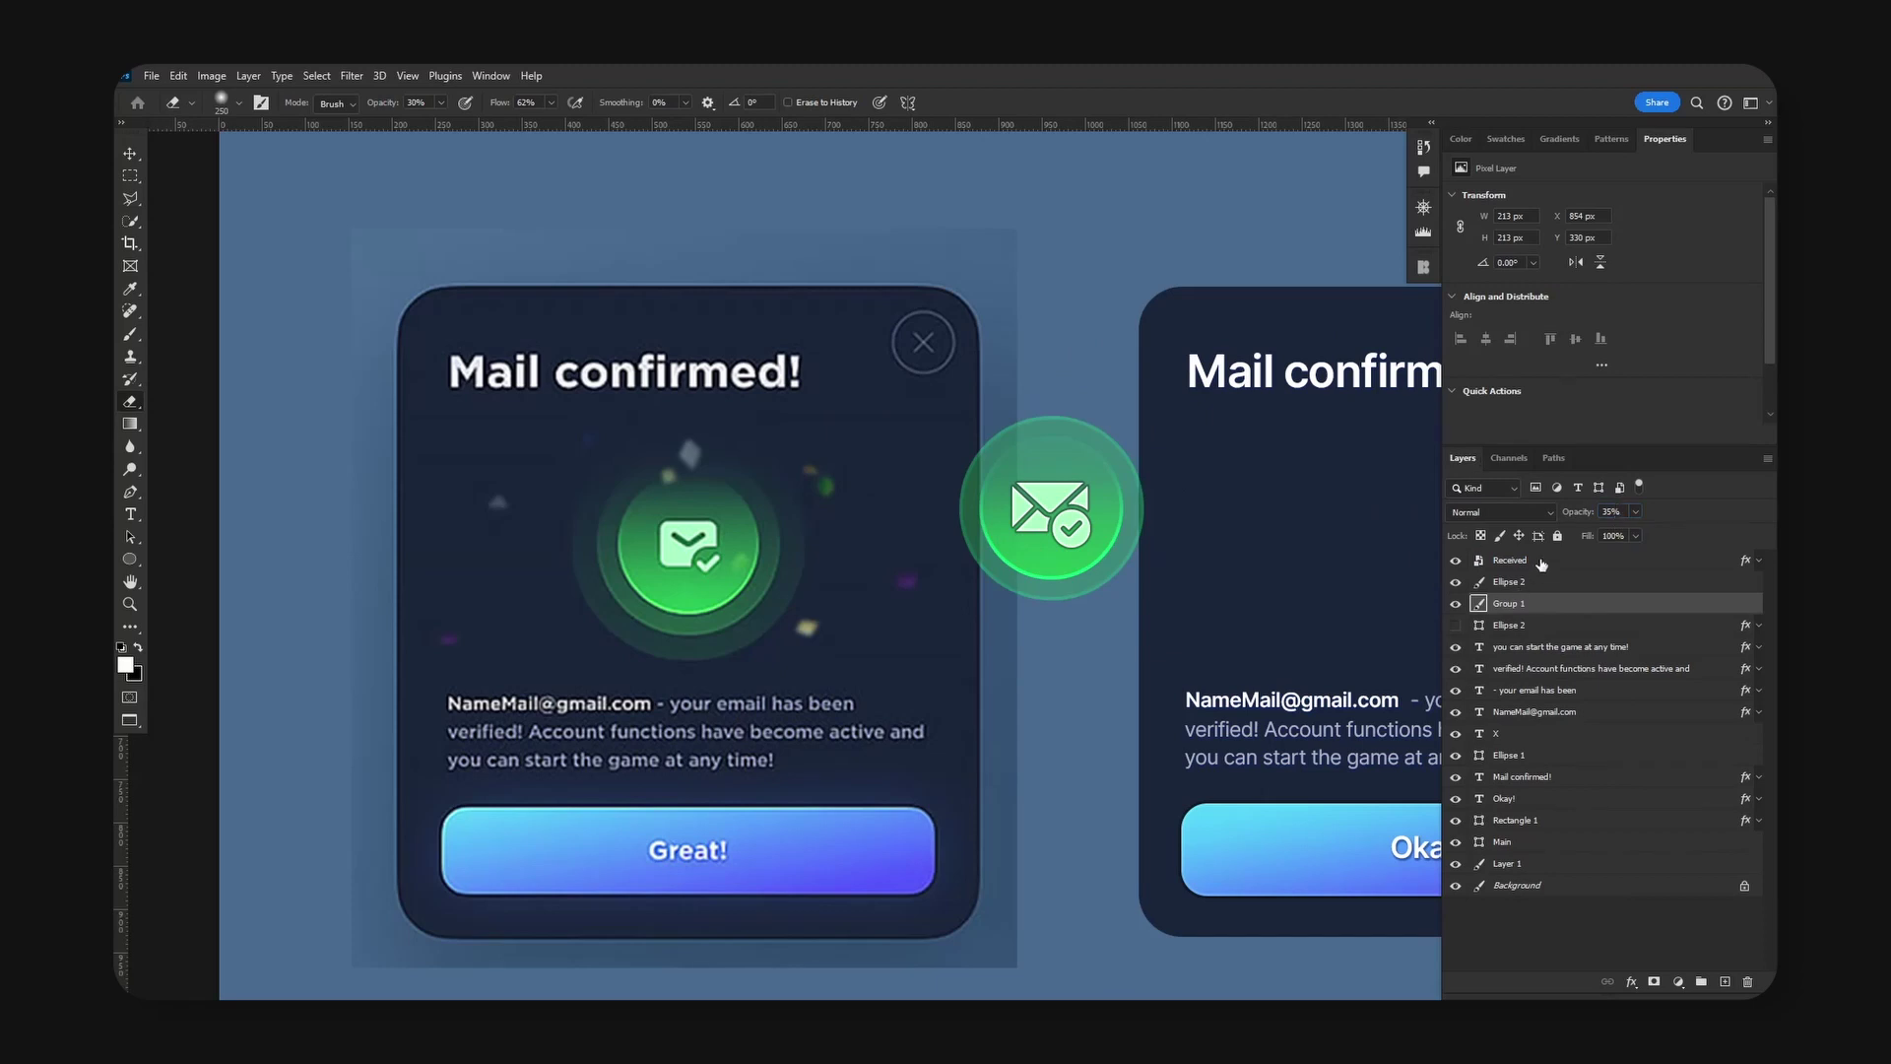
Move the mail badge into the popup between the heading and body text, and position the confetti layer around it.
{"action": "left_click", "coordinate": [1535, 562]}
{"action": "left_click", "coordinate": [1472, 602], "text": "shift"}
{"action": "key", "text": "space"}
{"action": "mouse_move", "coordinate": [1030, 549]}
{"action": "left_mouse_down"}
{"action": "mouse_move", "coordinate": [897, 432]}
{"action": "mouse_move", "coordinate": [658, 458]}
{"action": "mouse_move", "coordinate": [1284, 495]}
{"action": "left_mouse_up"}
{"action": "key", "text": "v"}
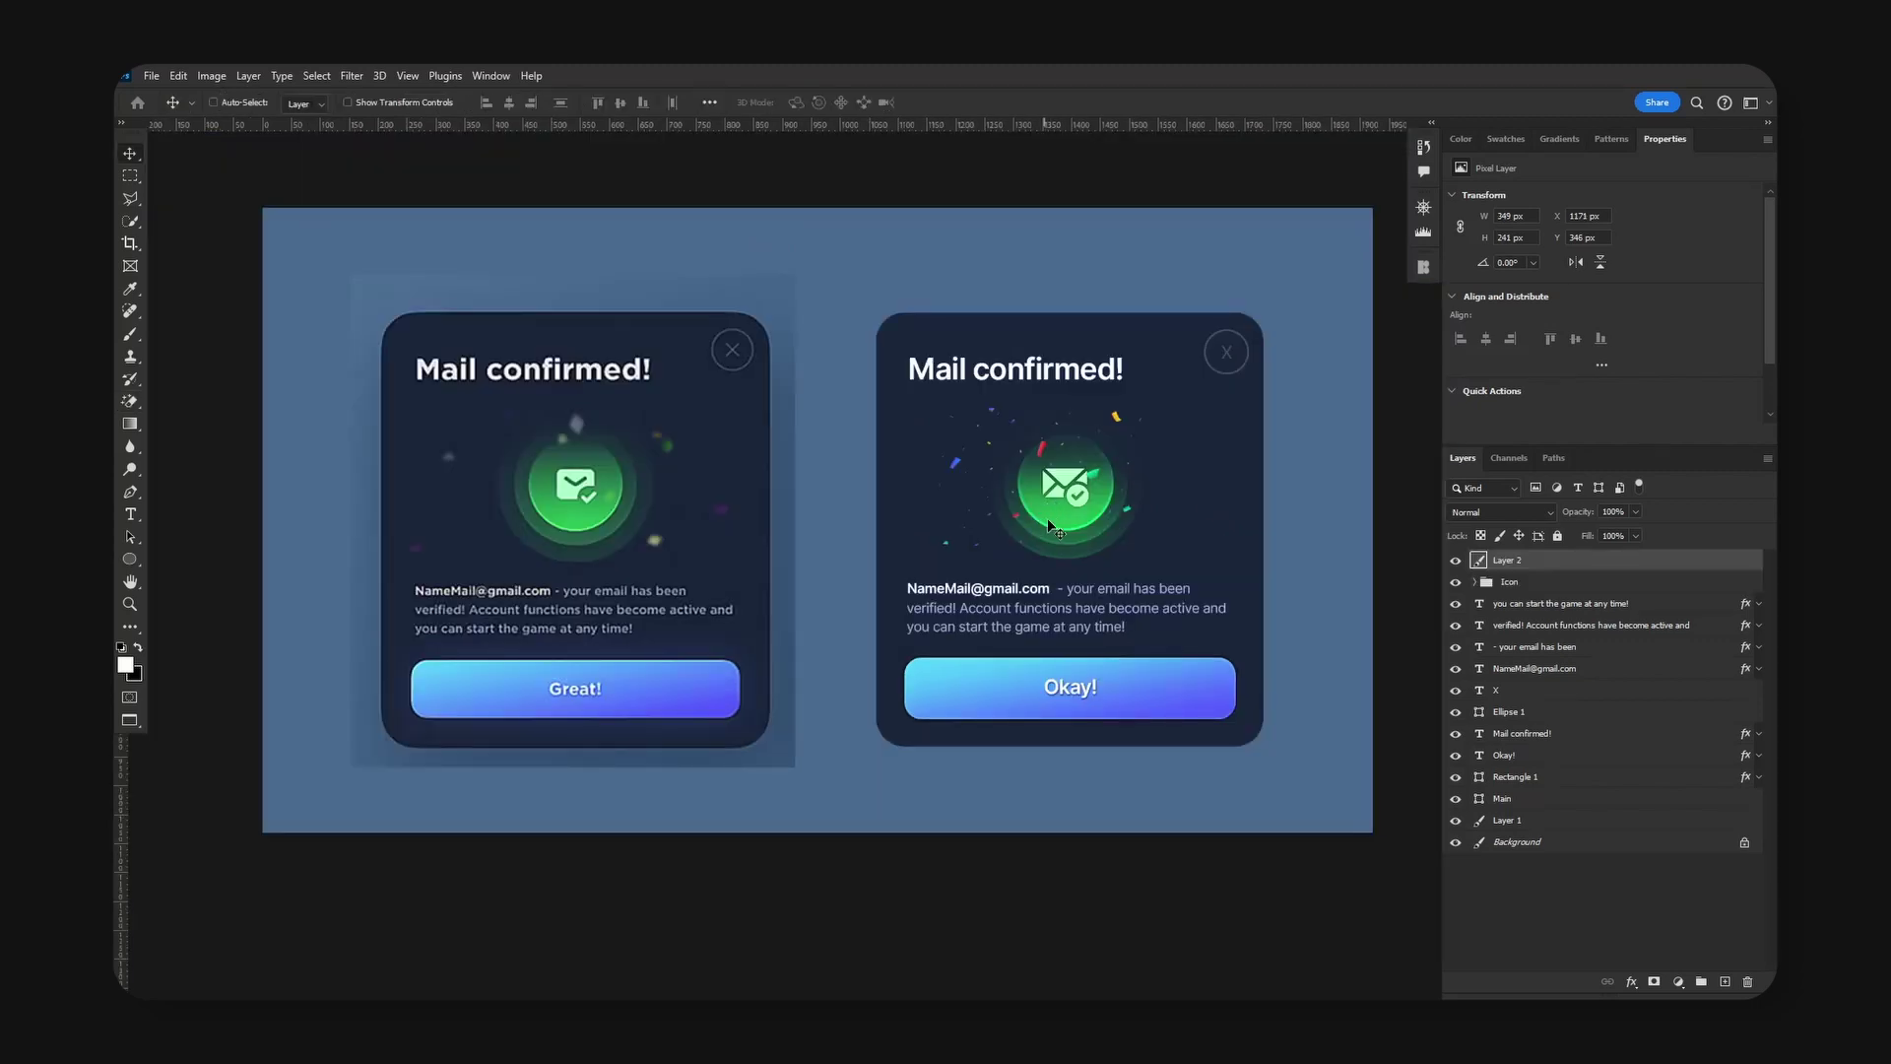
{"action": "left_click_drag", "start_coordinate": [1163, 473], "coordinate": [1193, 478]}
Select the small confetti specks with the Polygonal Lasso, delete them, and shift the remaining large pieces slightly upward.
{"action": "key", "text": "ctrl+plus"}
{"action": "key", "text": "ctrl+plus"}
{"action": "key", "text": "space"}
{"action": "left_click_drag", "start_coordinate": [1281, 434], "coordinate": [894, 570]}
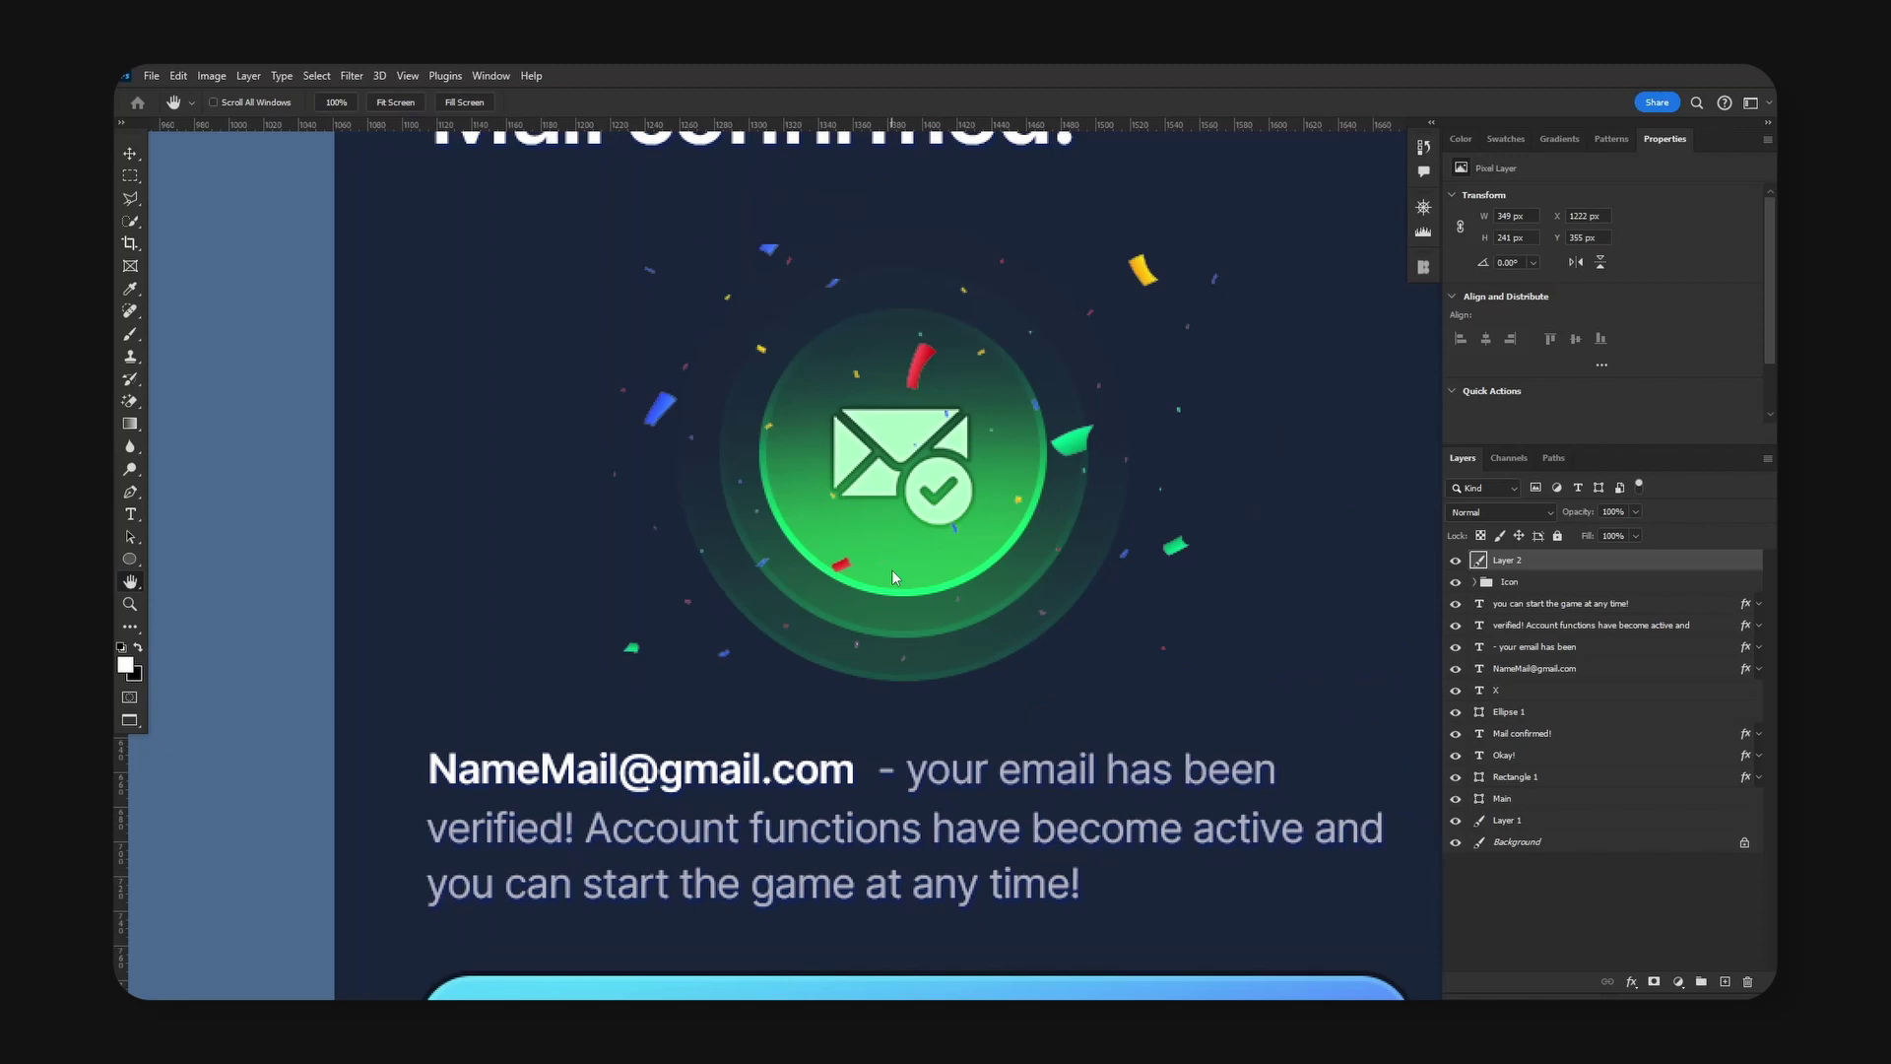
{"action": "left_click", "coordinate": [130, 198]}
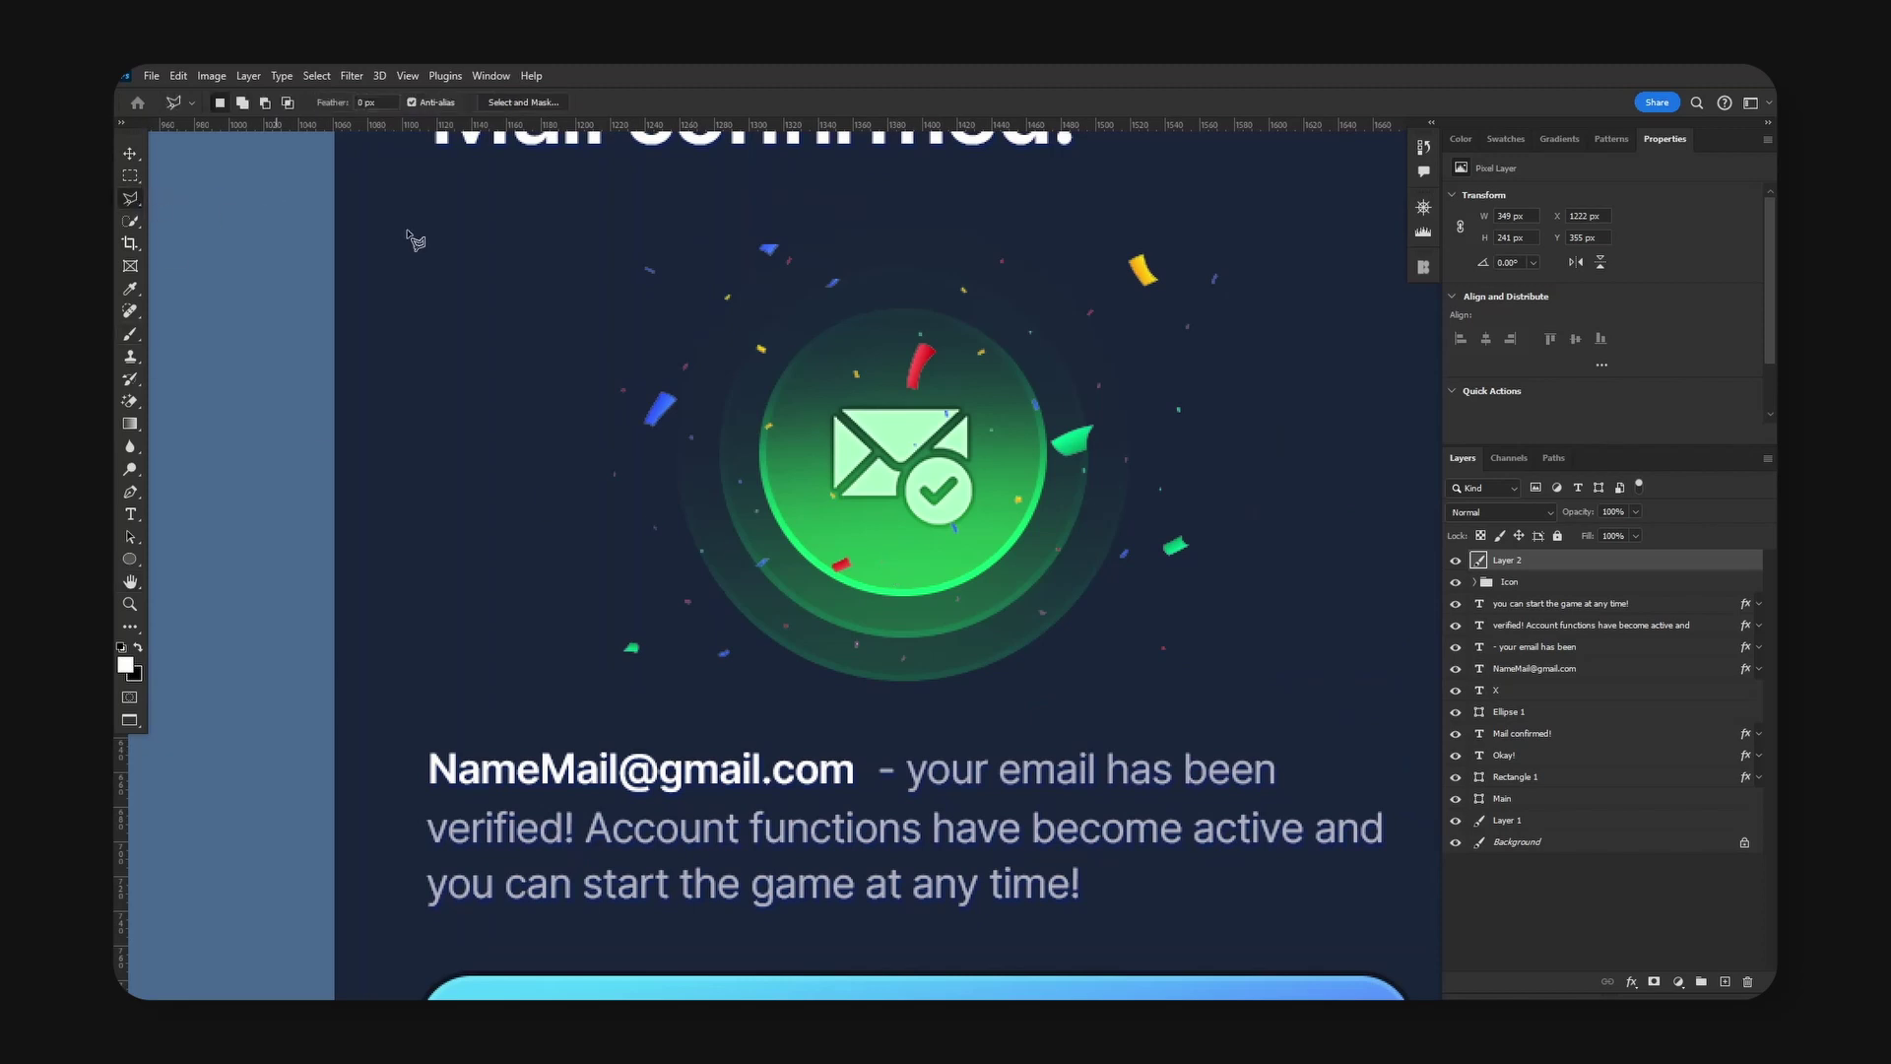
{"action": "left_click", "coordinate": [689, 238]}
{"action": "left_click", "coordinate": [588, 260]}
{"action": "left_click", "coordinate": [618, 347]}
{"action": "left_click", "coordinate": [674, 374]}
{"action": "left_click", "coordinate": [700, 408]}
{"action": "left_click", "coordinate": [644, 455]}
{"action": "left_click", "coordinate": [599, 455]}
{"action": "left_click", "coordinate": [572, 521]}
{"action": "left_click", "coordinate": [600, 568]}
{"action": "left_click", "coordinate": [659, 598]}
{"action": "left_click", "coordinate": [679, 635]}
{"action": "left_click", "coordinate": [734, 617]}
{"action": "left_click", "coordinate": [727, 559]}
{"action": "left_click", "coordinate": [751, 530]}
{"action": "left_click", "coordinate": [794, 515]}
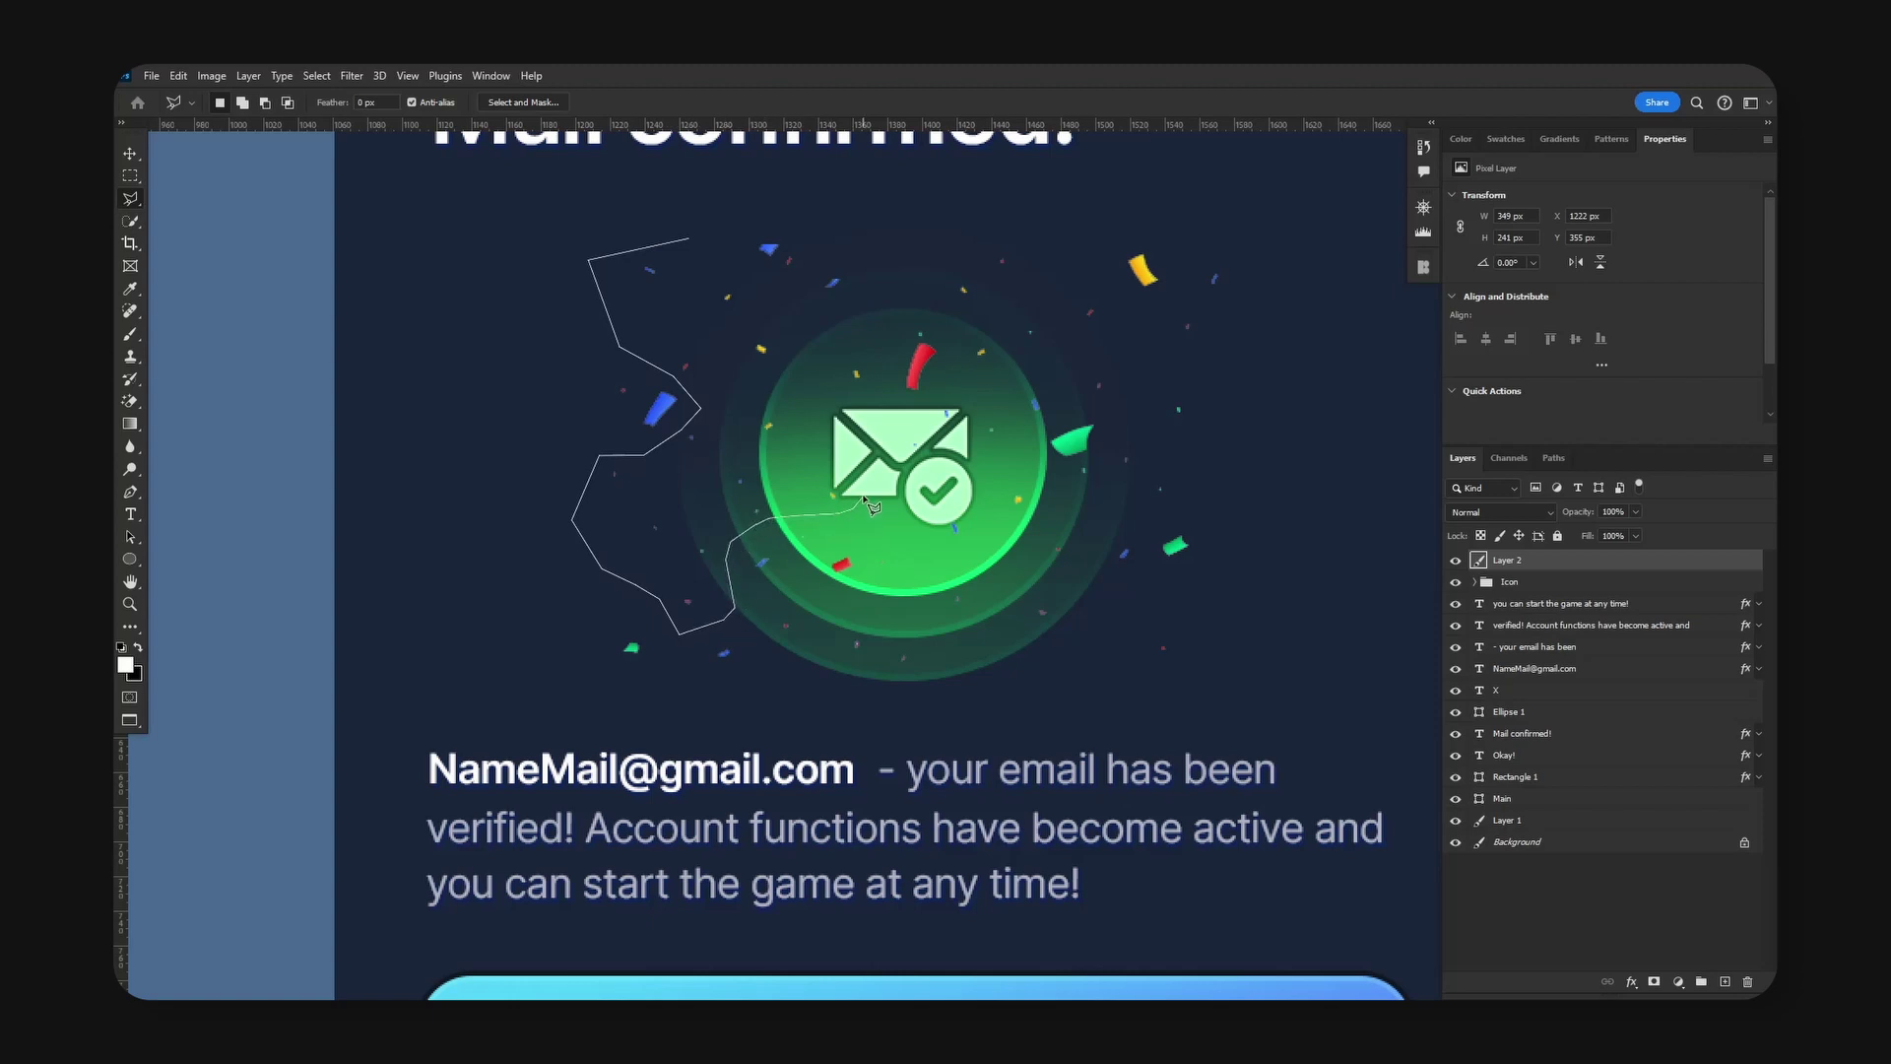
{"action": "left_click", "coordinate": [867, 441]}
{"action": "left_click", "coordinate": [921, 340]}
{"action": "left_click", "coordinate": [950, 345]}
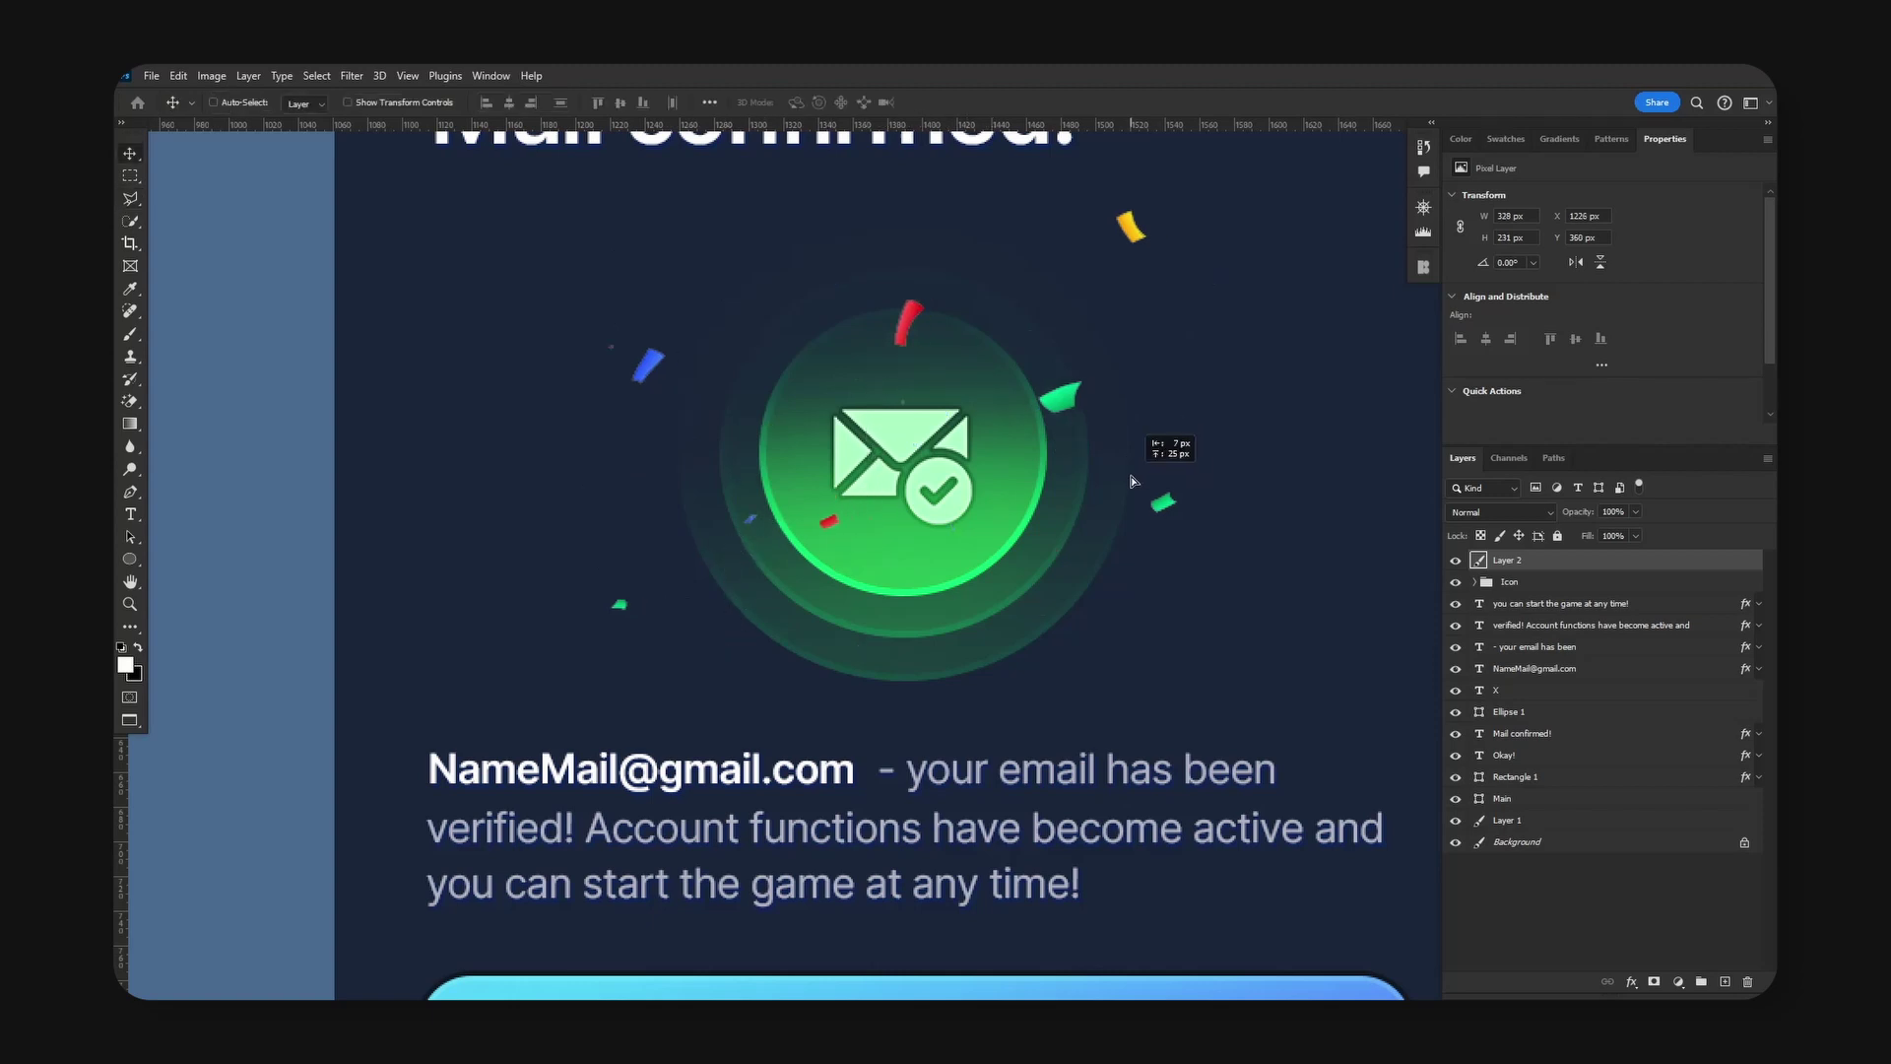
{"action": "left_click_drag", "start_coordinate": [1136, 478], "coordinate": [1146, 501]}
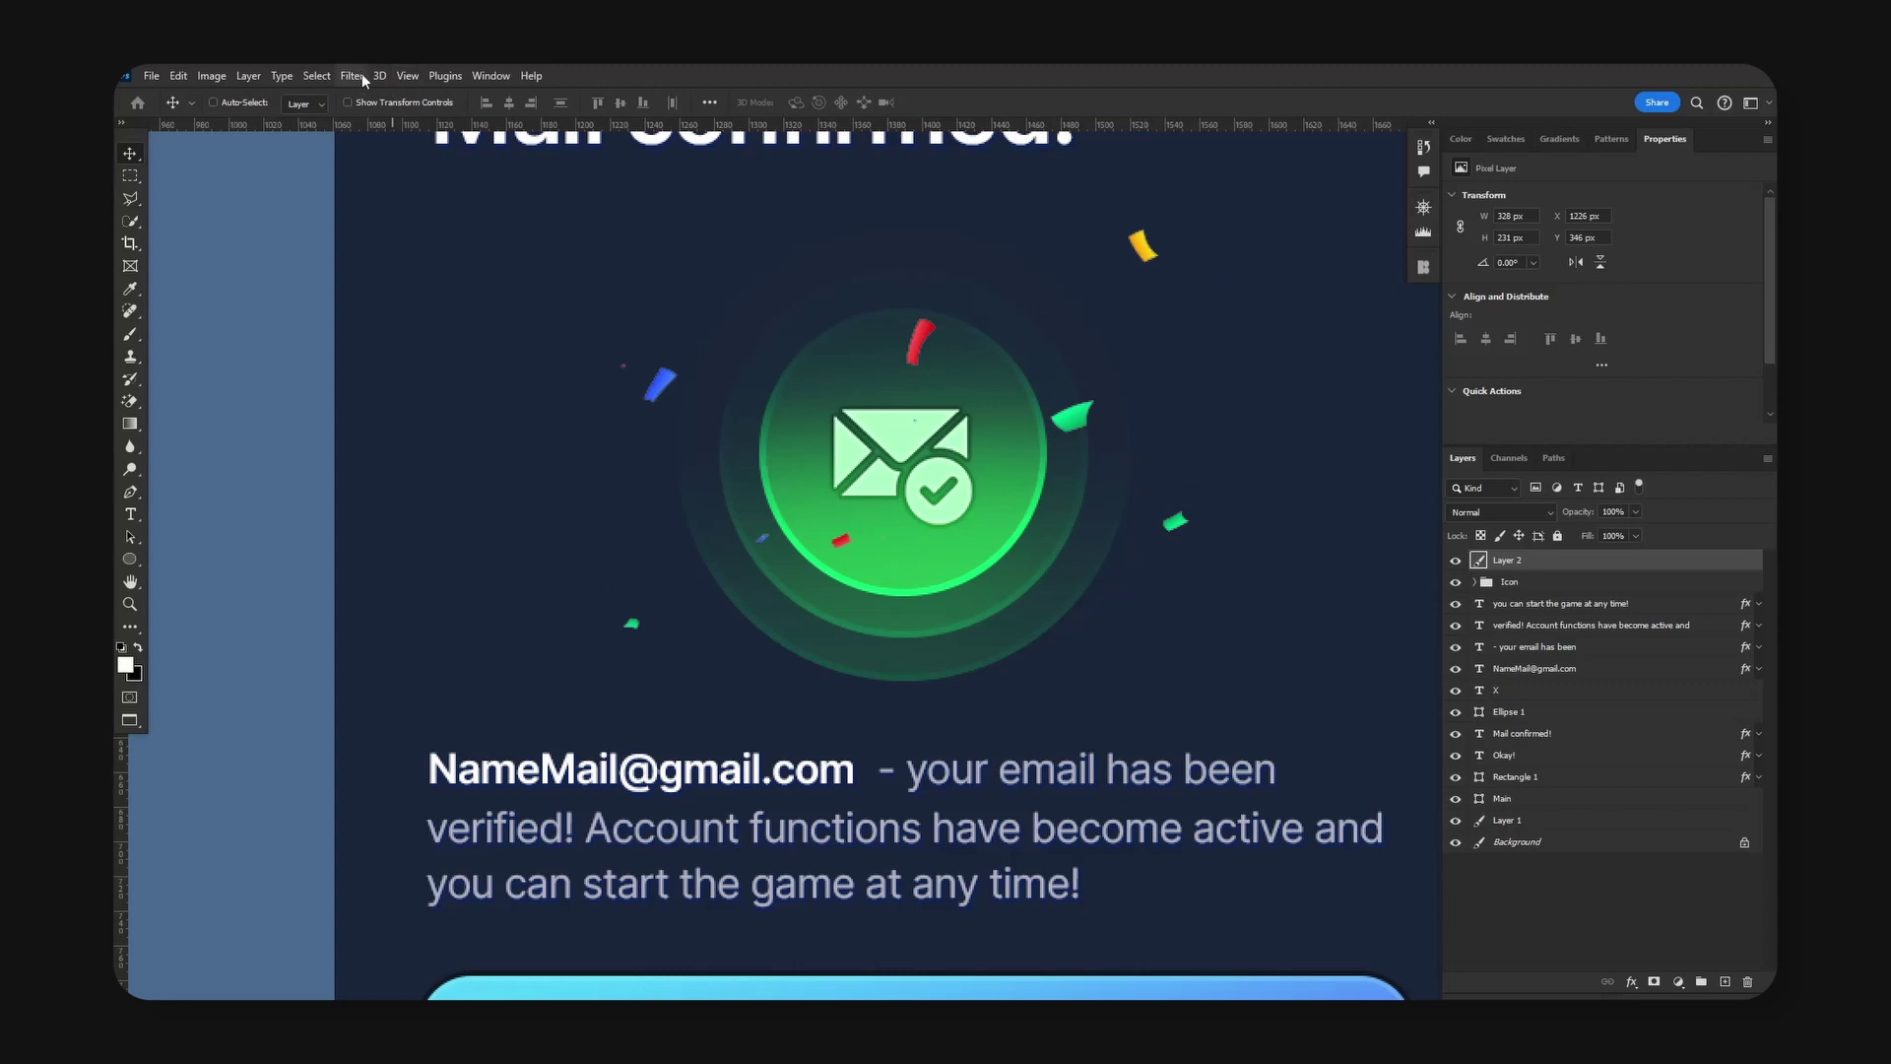
Apply a 3.1 px Gaussian Blur to the confetti layer and set its opacity to 55%.
{"action": "left_click", "coordinate": [352, 76]}
{"action": "mouse_move", "coordinate": [433, 298]}
{"action": "left_click", "coordinate": [608, 366]}
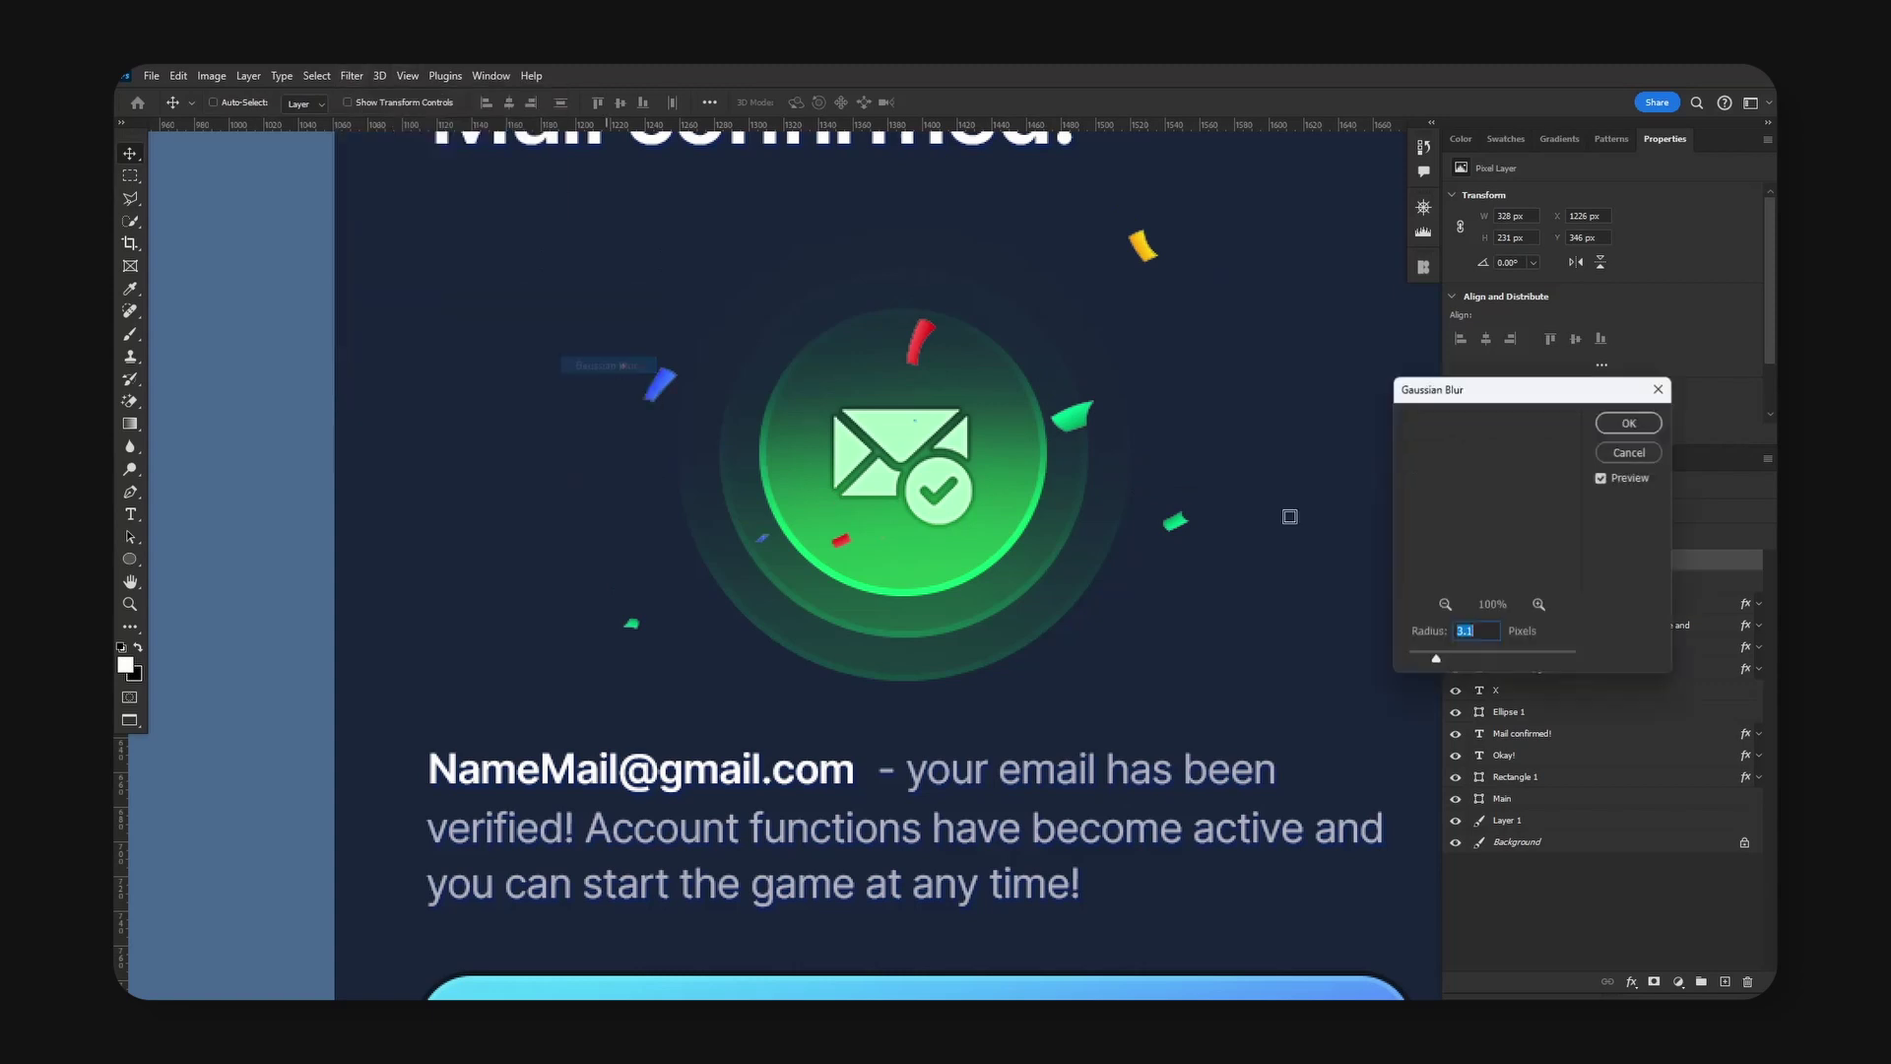
{"action": "left_click", "coordinate": [1626, 425]}
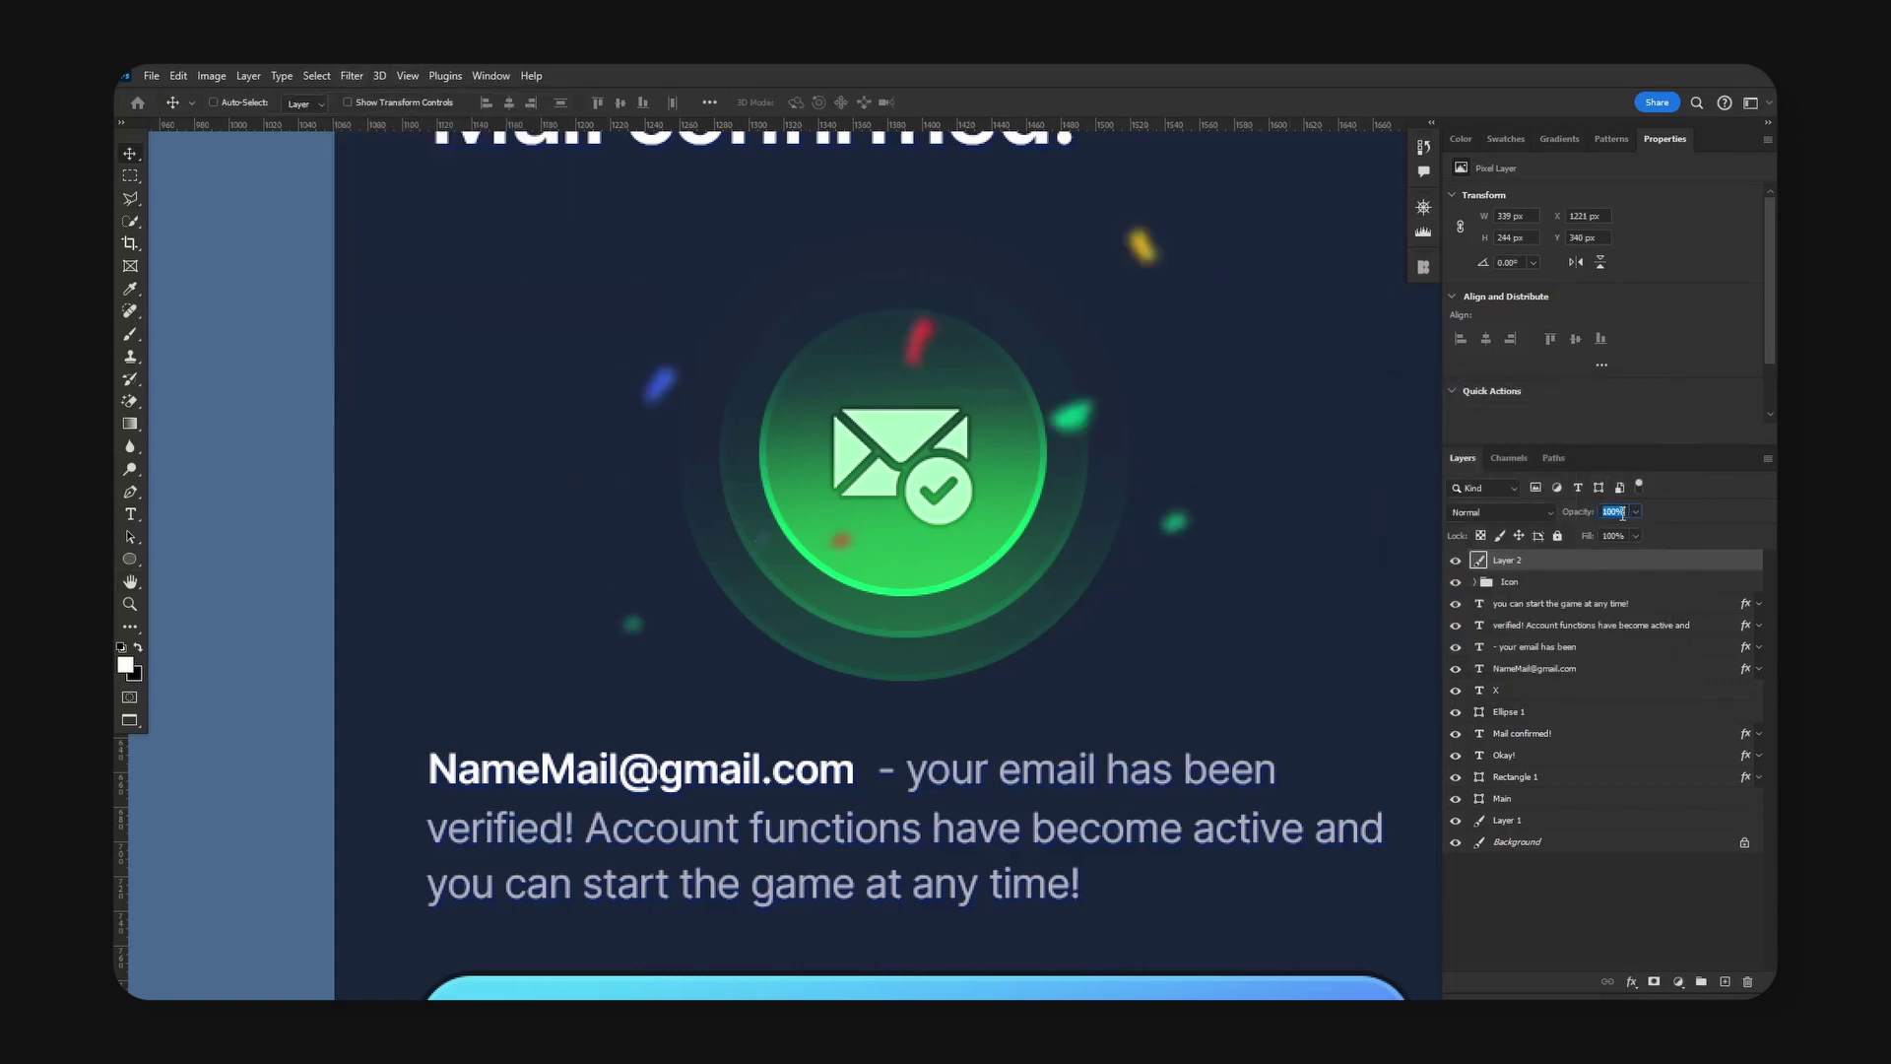
{"action": "left_click", "coordinate": [1623, 513]}
{"action": "type", "text": "55"}
{"action": "key", "text": "Return"}
Duplicate the blurred confetti layer, rotate the copy about 180°, and reposition it around the badge.
{"action": "key", "text": "ctrl+minus"}
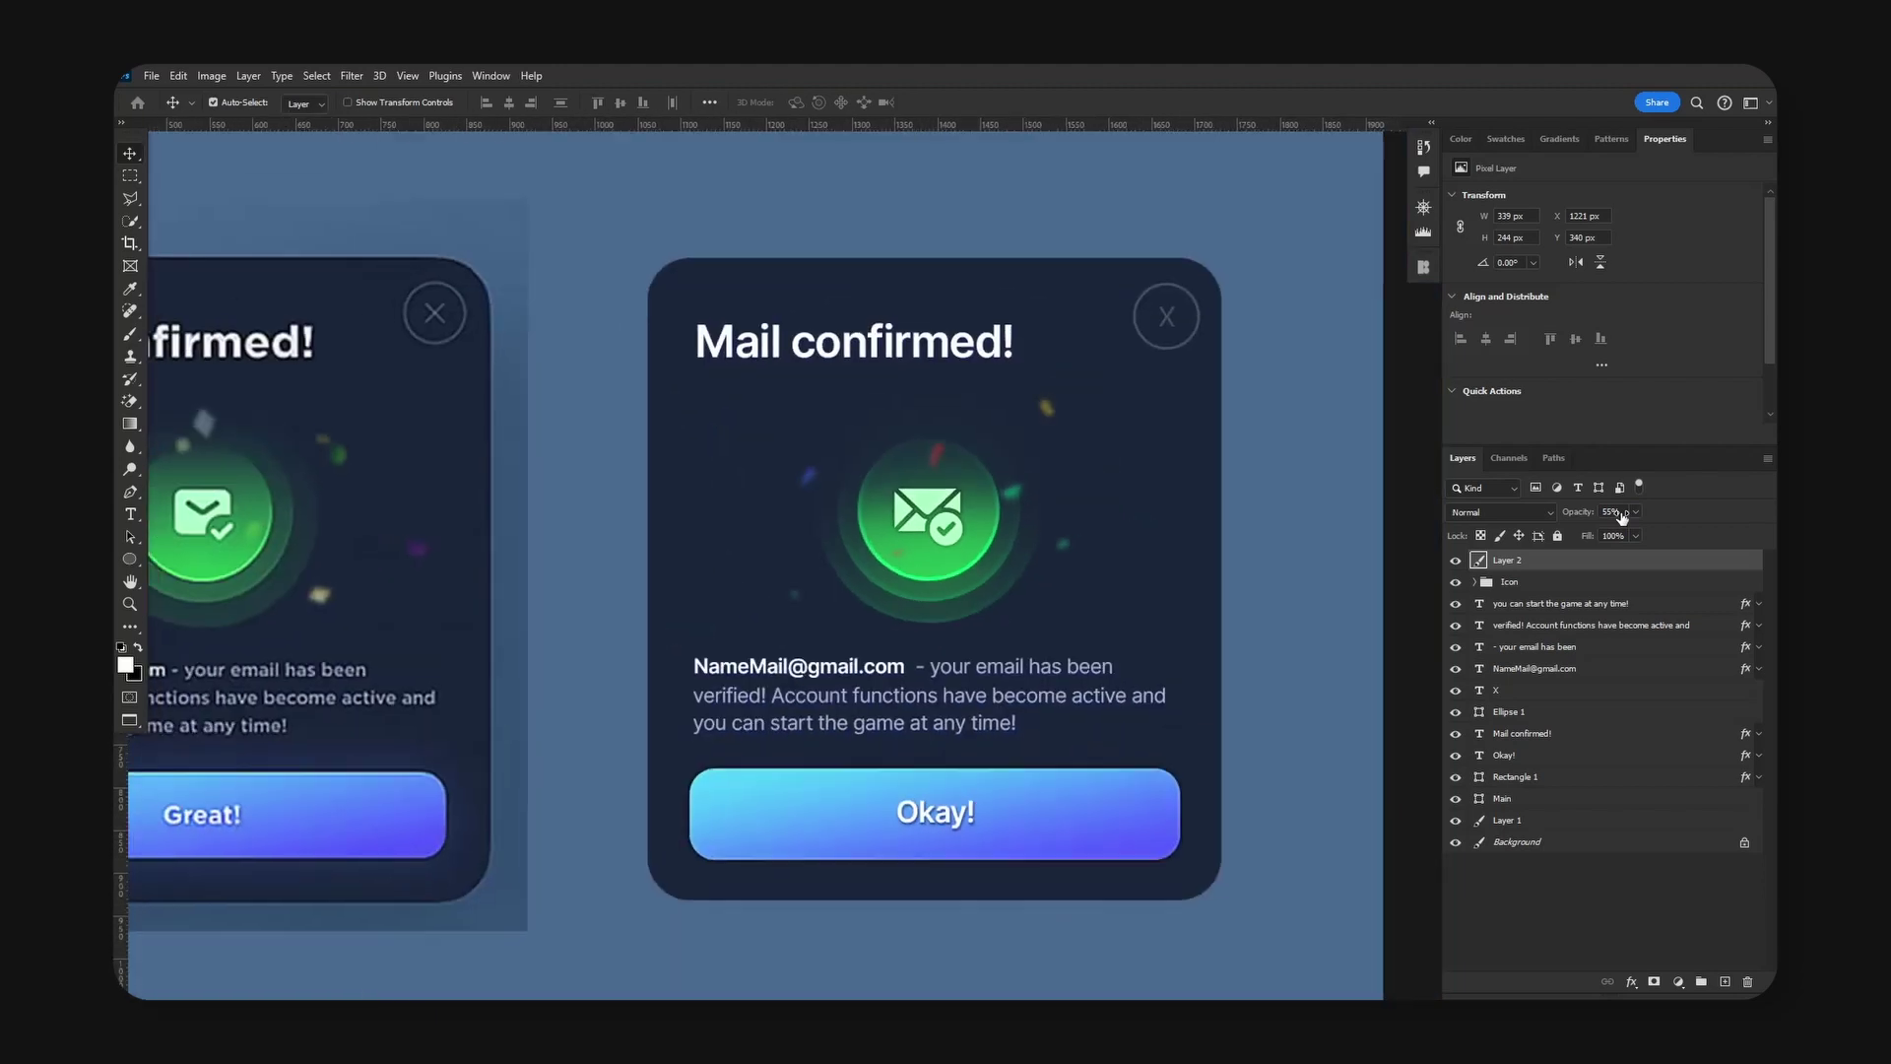
{"action": "key", "text": "ctrl+minus"}
{"action": "left_click_drag", "start_coordinate": [1056, 494], "coordinate": [861, 580]}
{"action": "key", "text": "ctrl+t"}
{"action": "key", "text": "Return"}
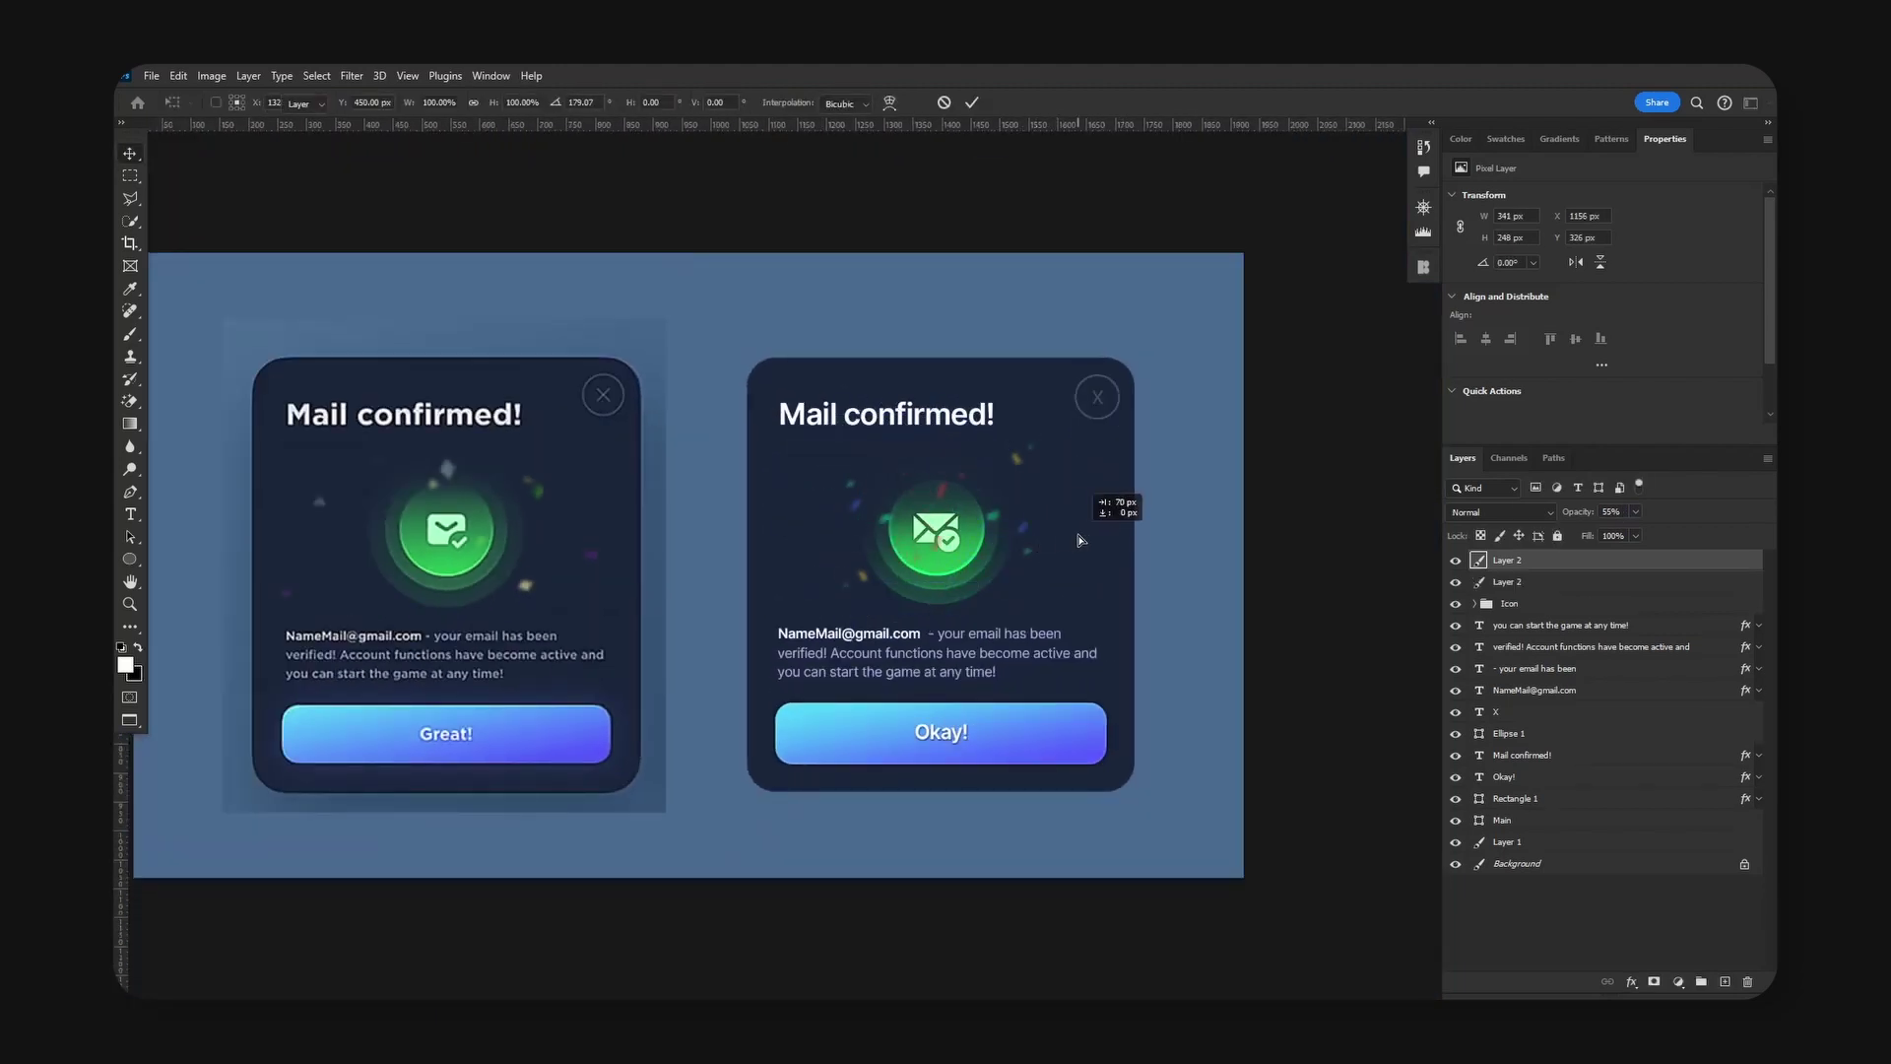
{"action": "mouse_move", "coordinate": [1100, 544]}
{"action": "left_mouse_down"}
{"action": "mouse_move", "coordinate": [1083, 523]}
{"action": "mouse_move", "coordinate": [1048, 559]}
{"action": "mouse_move", "coordinate": [1030, 529]}
{"action": "mouse_move", "coordinate": [1112, 557]}
{"action": "left_mouse_up"}
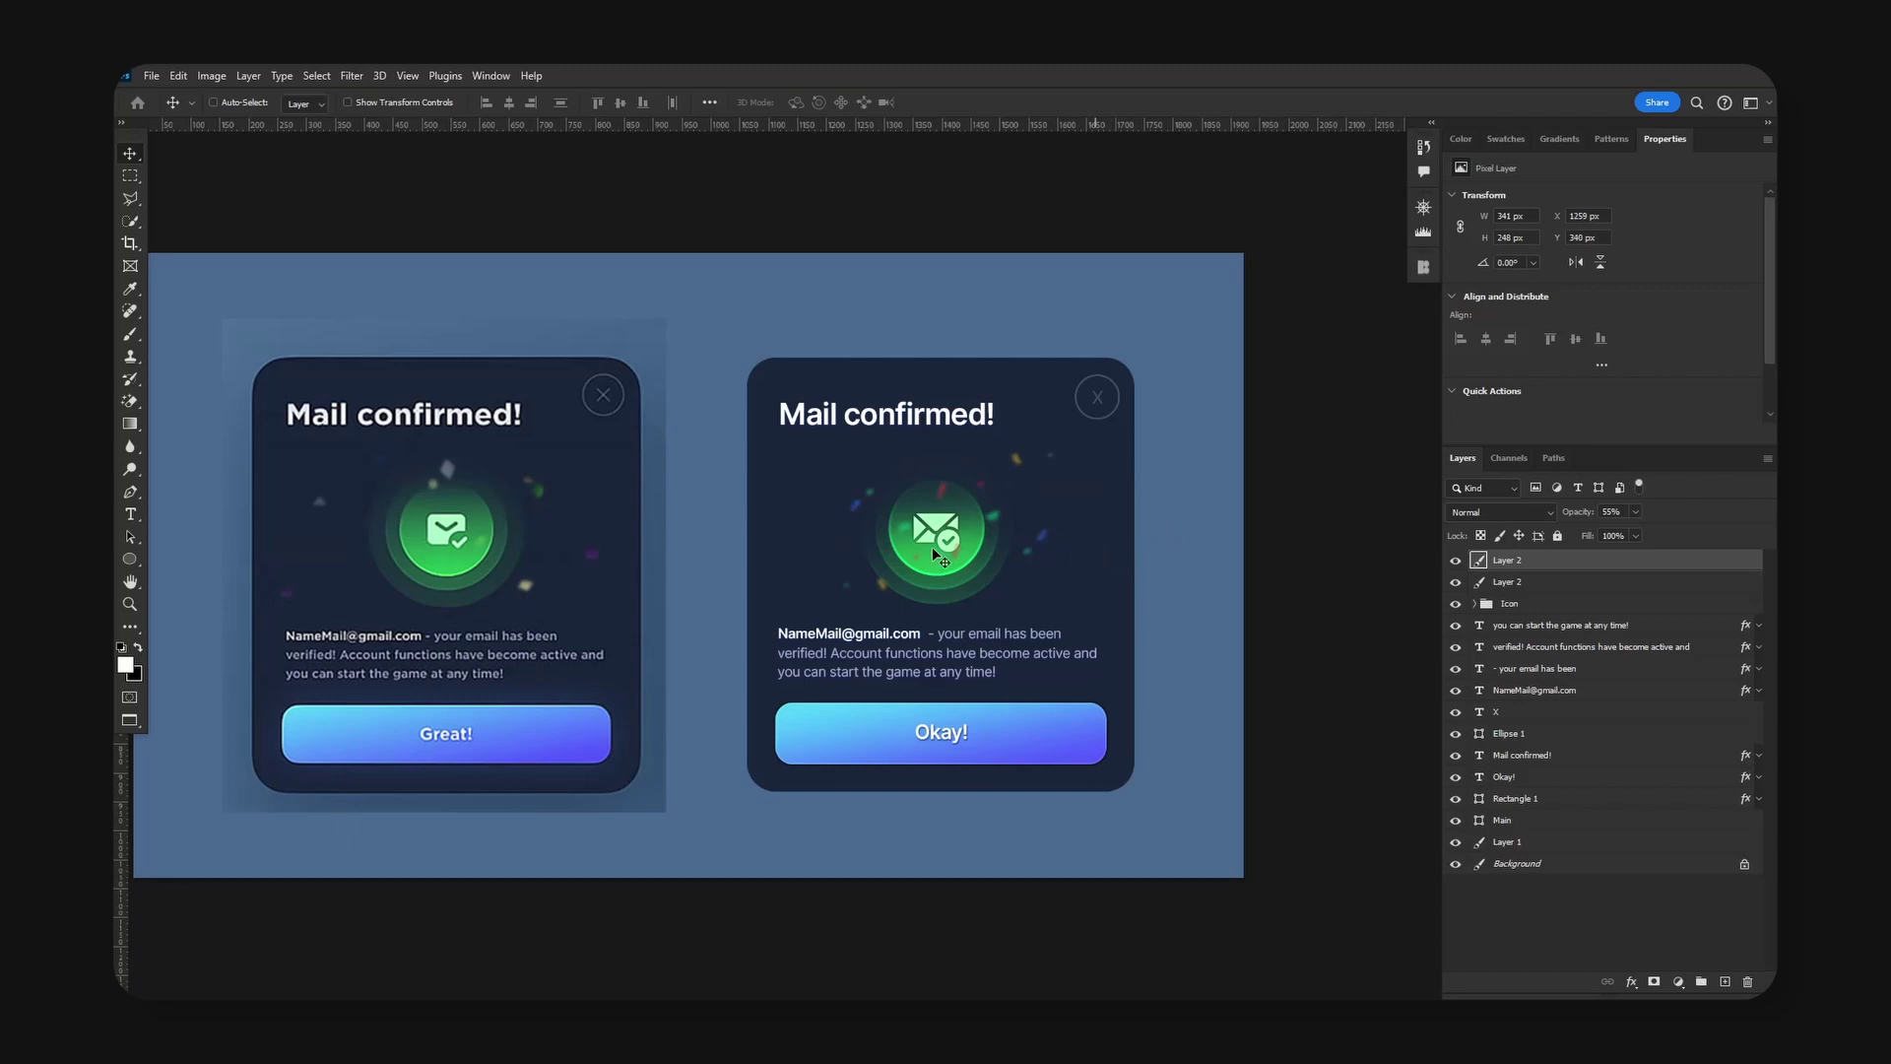
Touch up the copied confetti around the badge with a small Eraser brush at 100% opacity.
{"action": "key", "text": "e"}
{"action": "key", "text": "bracketleft"}
{"action": "key", "text": "bracketleft"}
{"action": "key", "text": "bracketleft"}
{"action": "key", "text": "bracketleft"}
{"action": "key", "text": "bracketleft"}
{"action": "key", "text": "bracketleft"}
{"action": "key", "text": "bracketleft"}
{"action": "key", "text": "bracketleft"}
{"action": "key", "text": "bracketleft"}
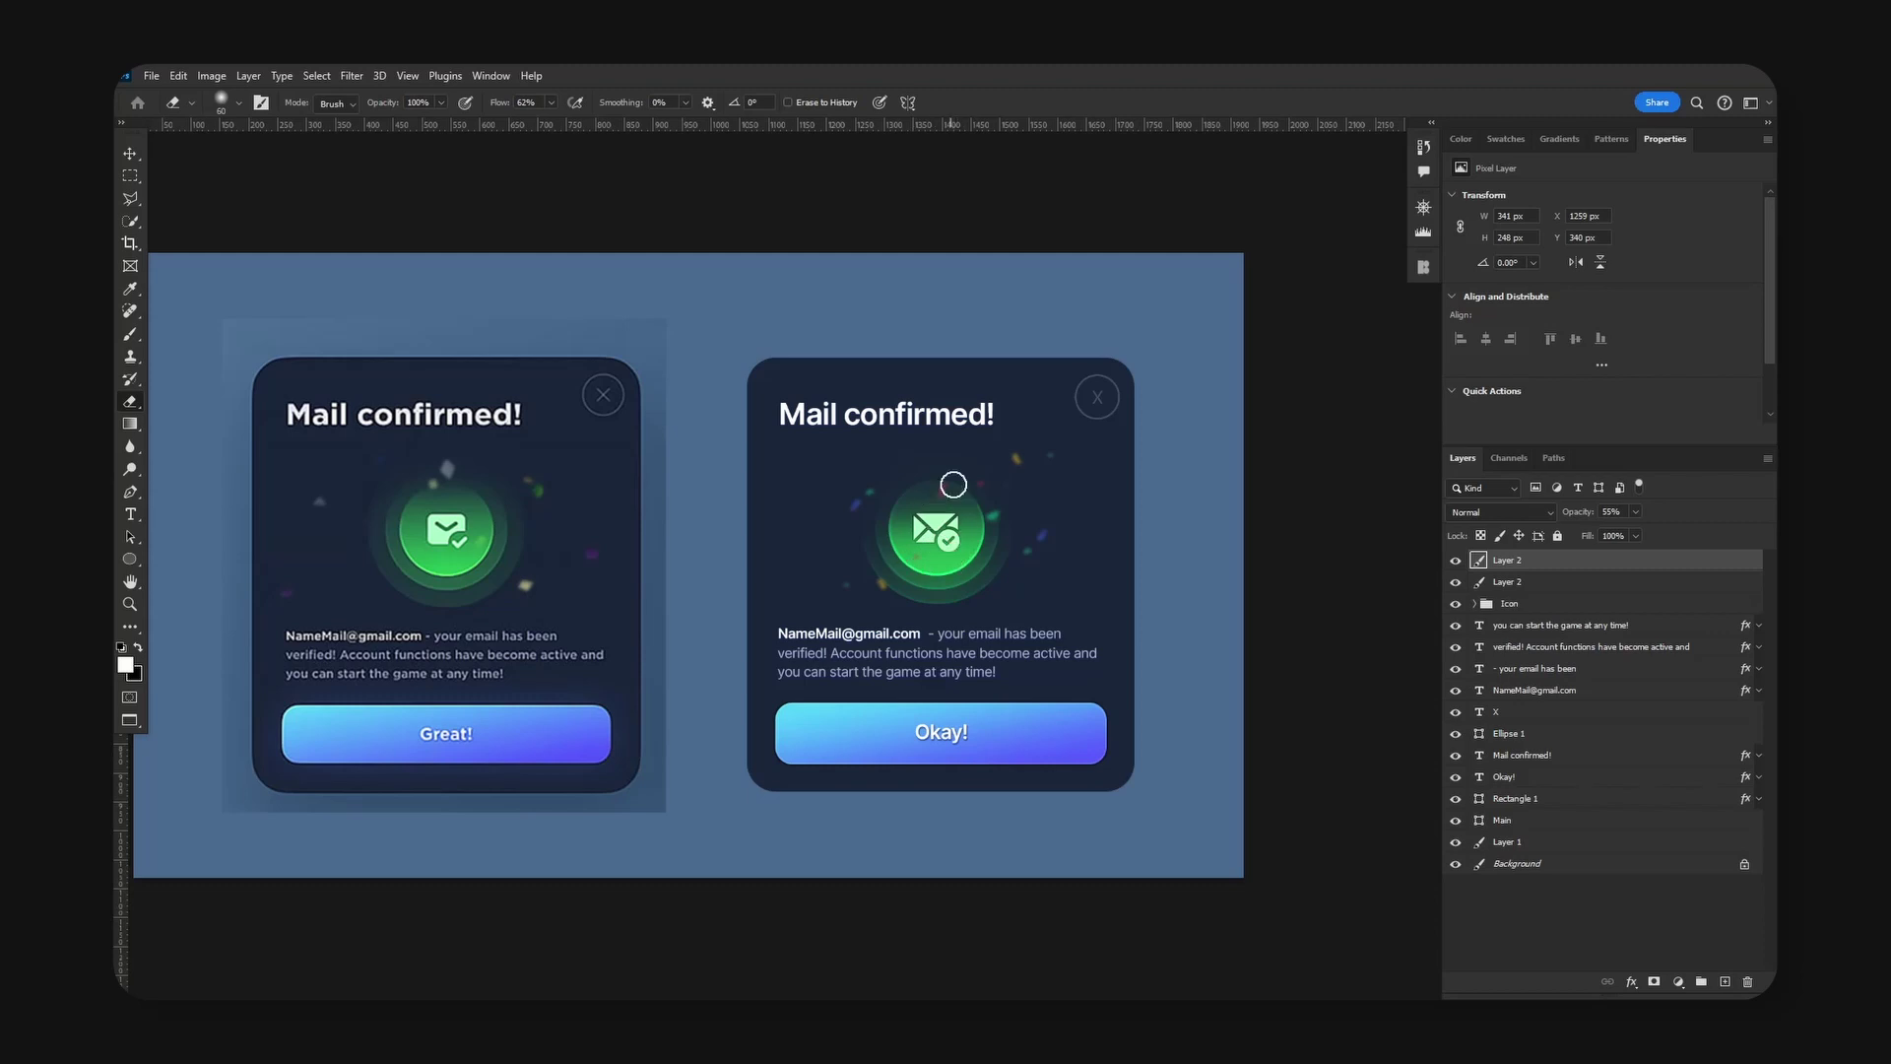
{"action": "key", "text": "v"}
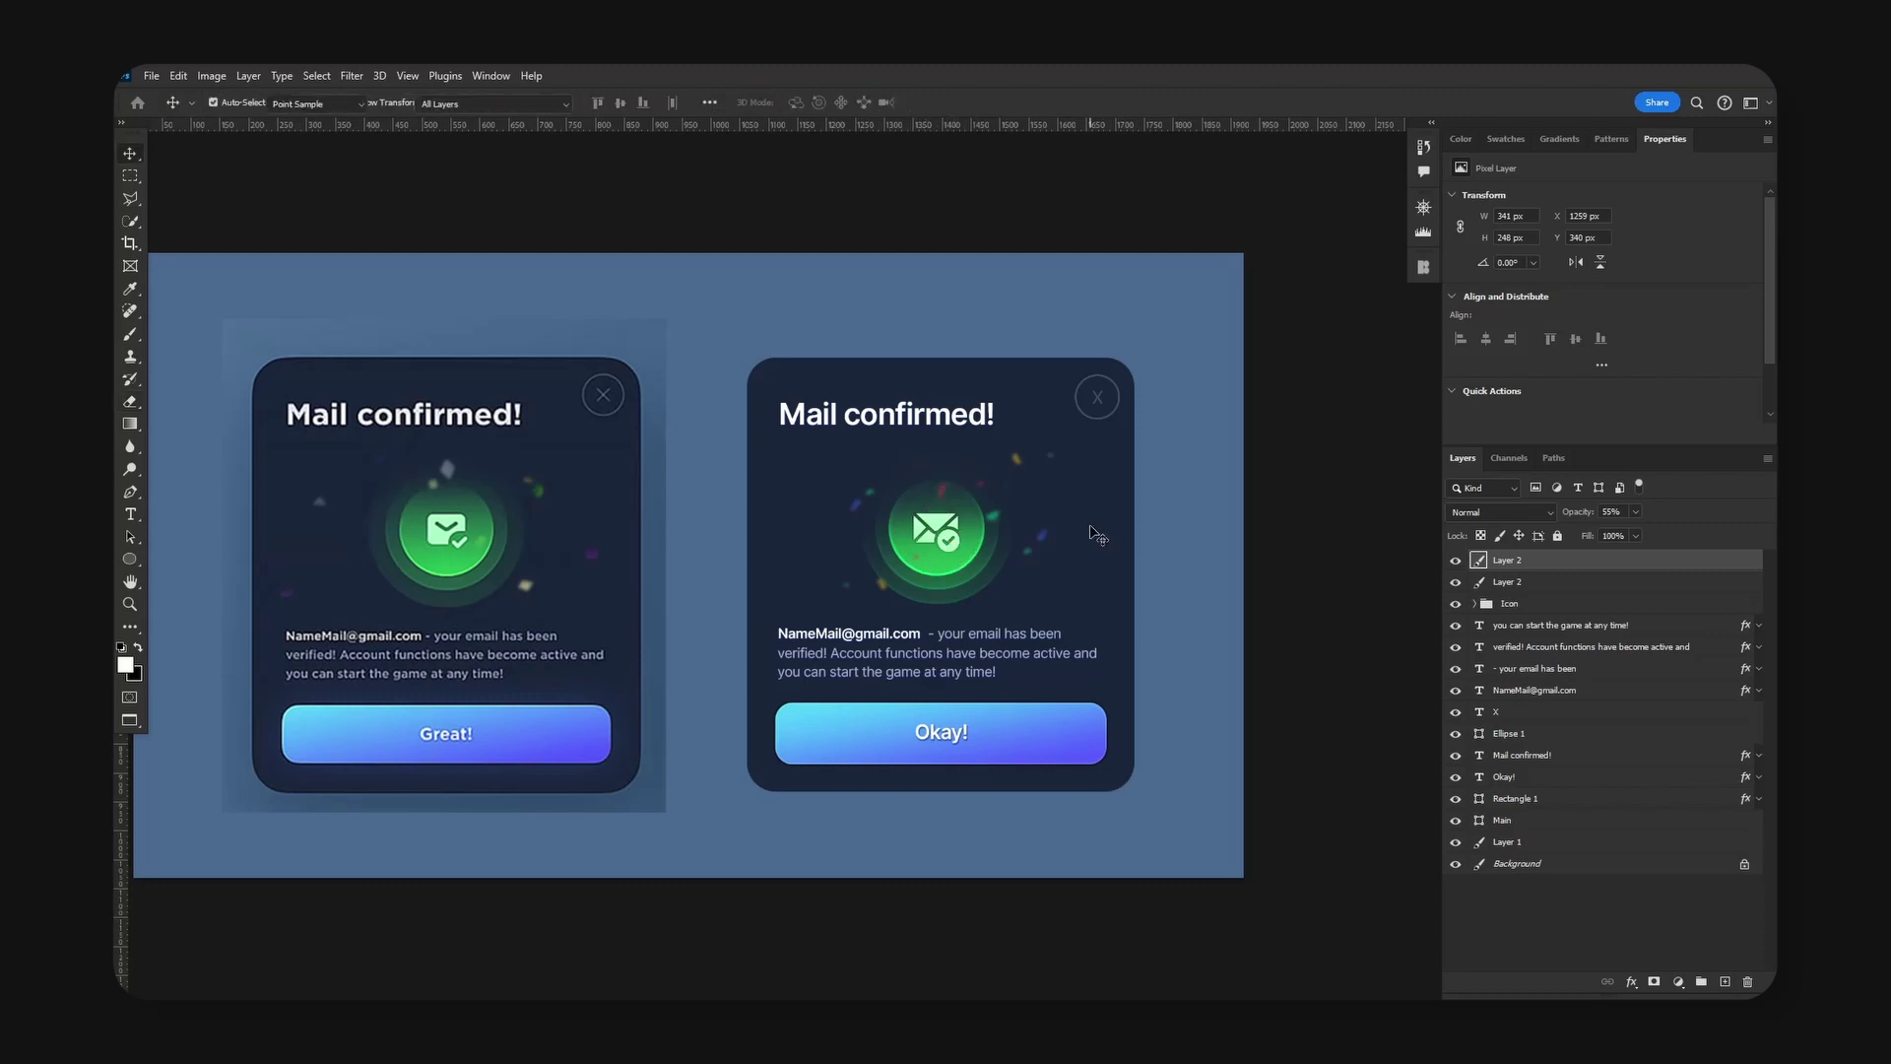
Shift the hue of the confetti copy to -177 and move it slightly up and to the left around the badge.
{"action": "key", "text": "ctrl+u"}
{"action": "left_click_drag", "start_coordinate": [1498, 509], "coordinate": [1416, 512]}
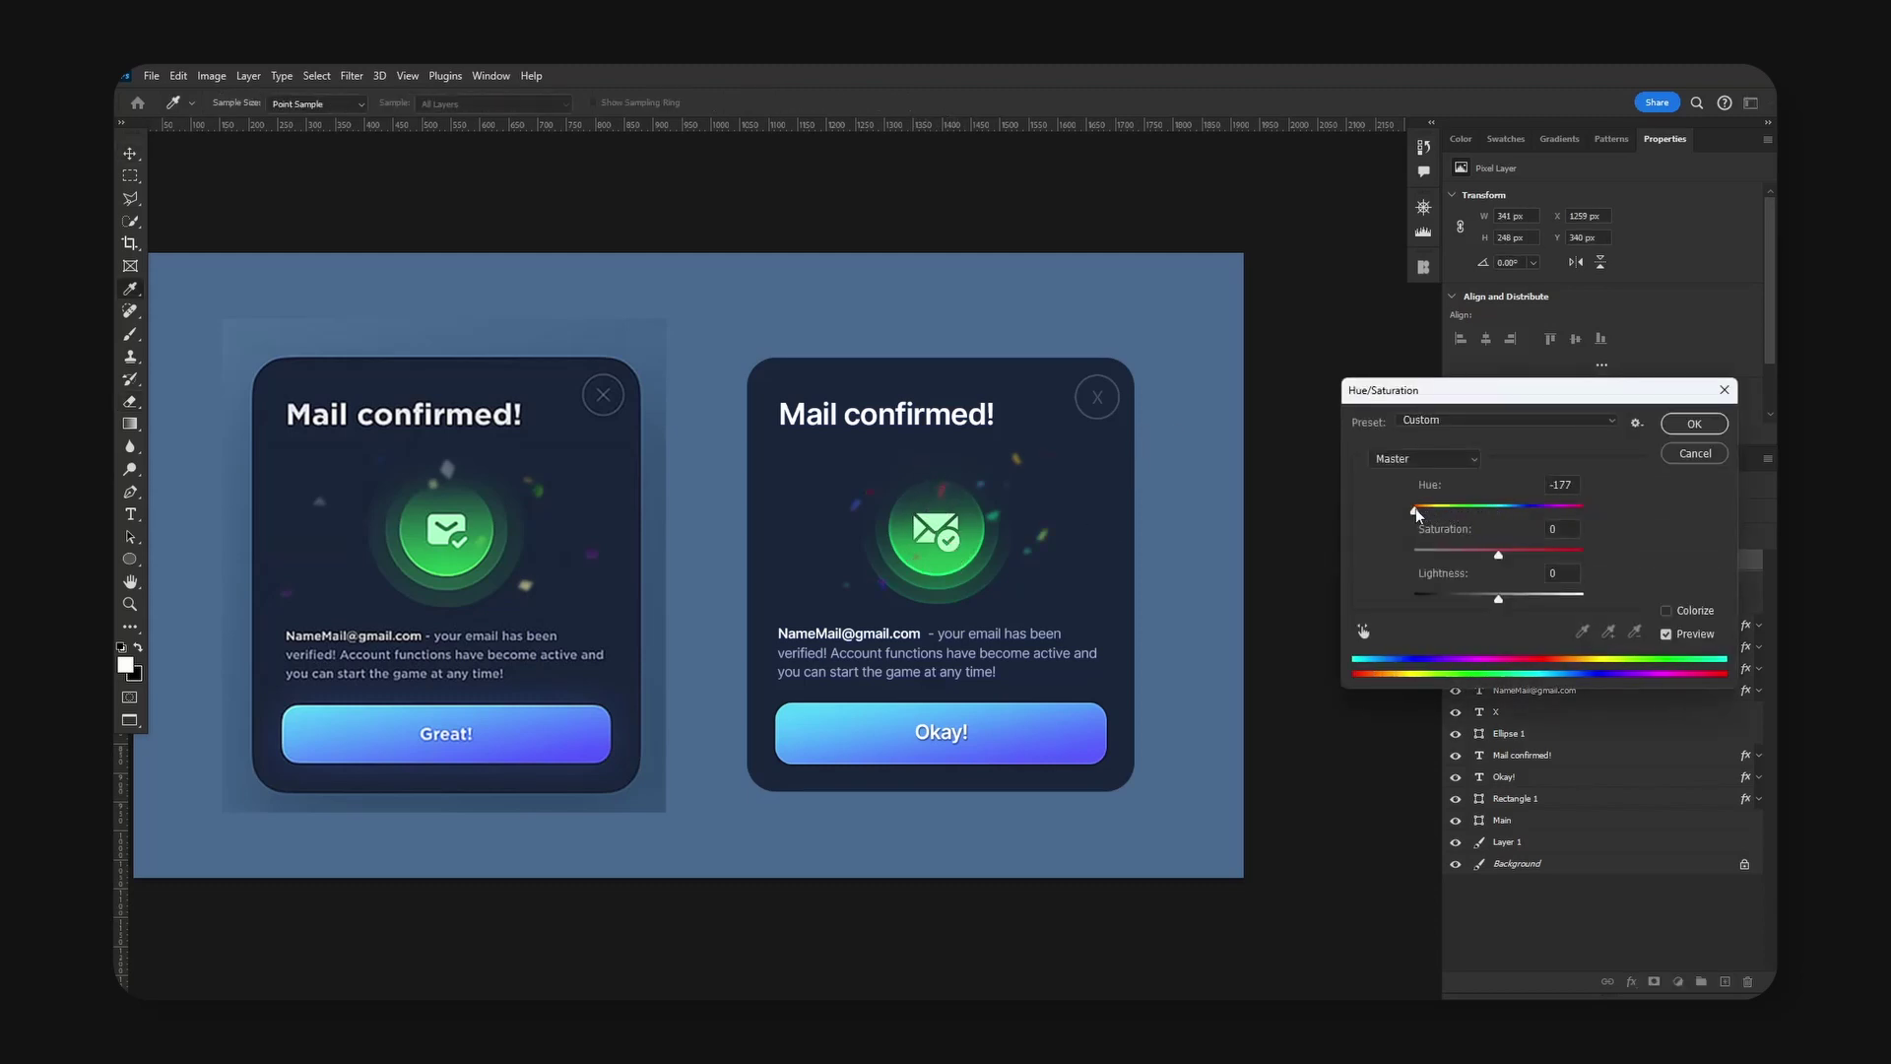
{"action": "left_click", "coordinate": [1694, 423]}
{"action": "mouse_move", "coordinate": [1137, 554]}
{"action": "left_mouse_down"}
{"action": "mouse_move", "coordinate": [1116, 559]}
{"action": "mouse_move", "coordinate": [1119, 540]}
{"action": "left_mouse_up"}
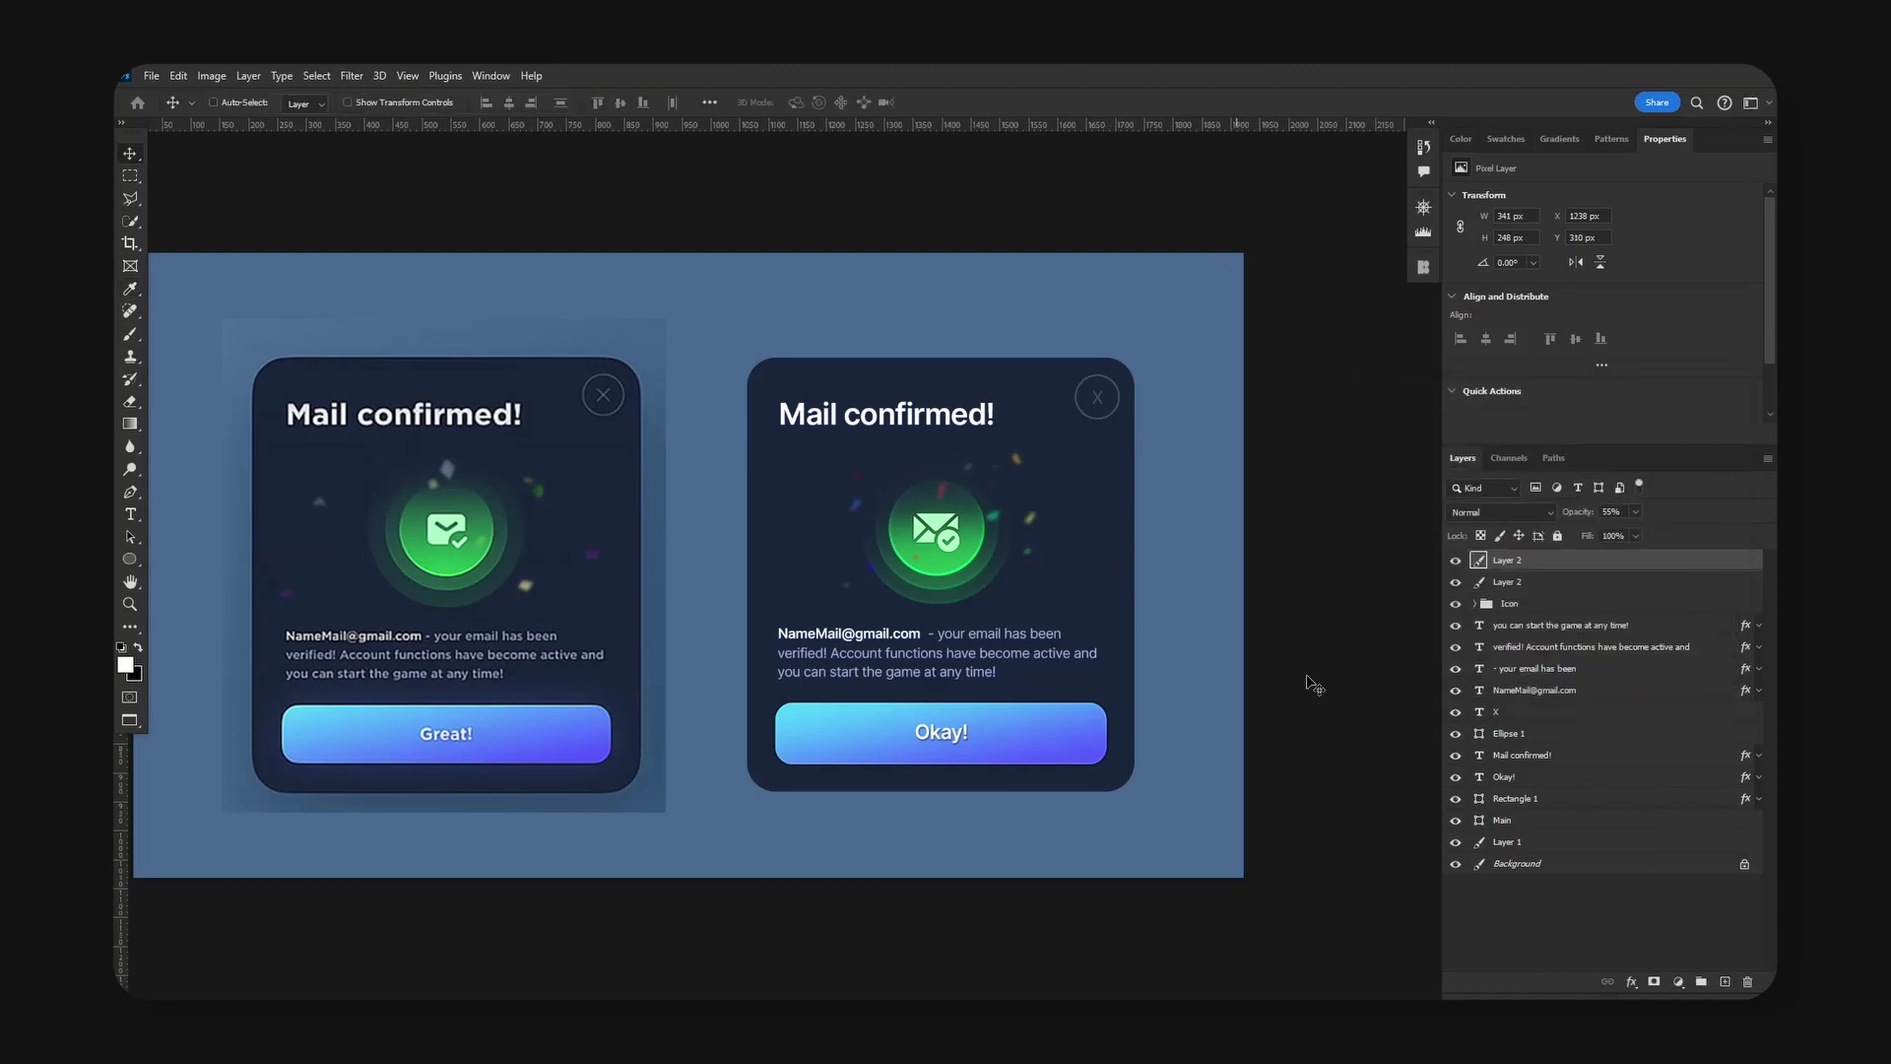
Group all the layers of the recreated popup and hide the reference image layer.
{"action": "left_click", "coordinate": [1527, 824], "text": "shift"}
{"action": "key", "text": "ctrl+g"}
{"action": "left_click", "coordinate": [1455, 581]}
Move the popup group to the middle of the canvas and centre it horizontally and vertically.
{"action": "key", "text": "h"}
{"action": "left_click_drag", "start_coordinate": [925, 544], "coordinate": [1132, 496]}
{"action": "key", "text": "space"}
{"action": "left_click_drag", "start_coordinate": [1256, 495], "coordinate": [1018, 527]}
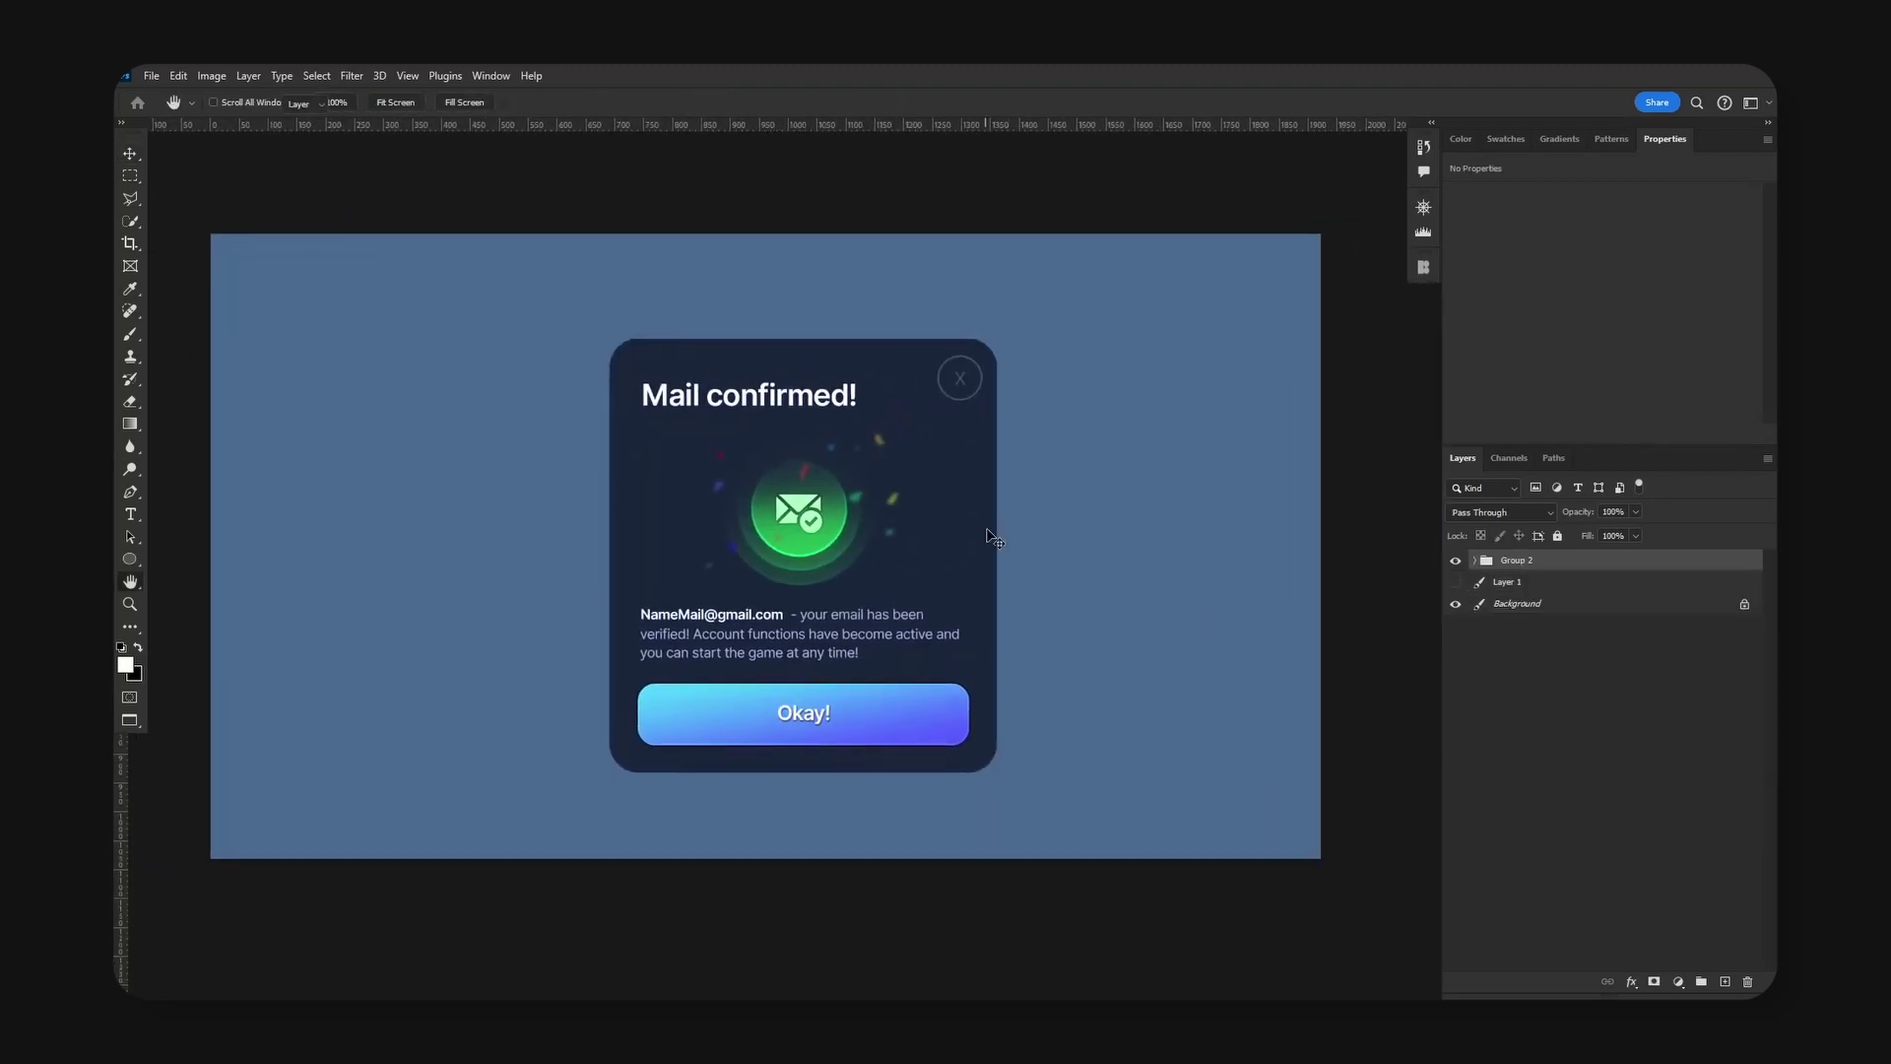
{"action": "left_click", "coordinate": [508, 103]}
{"action": "left_click", "coordinate": [620, 103]}
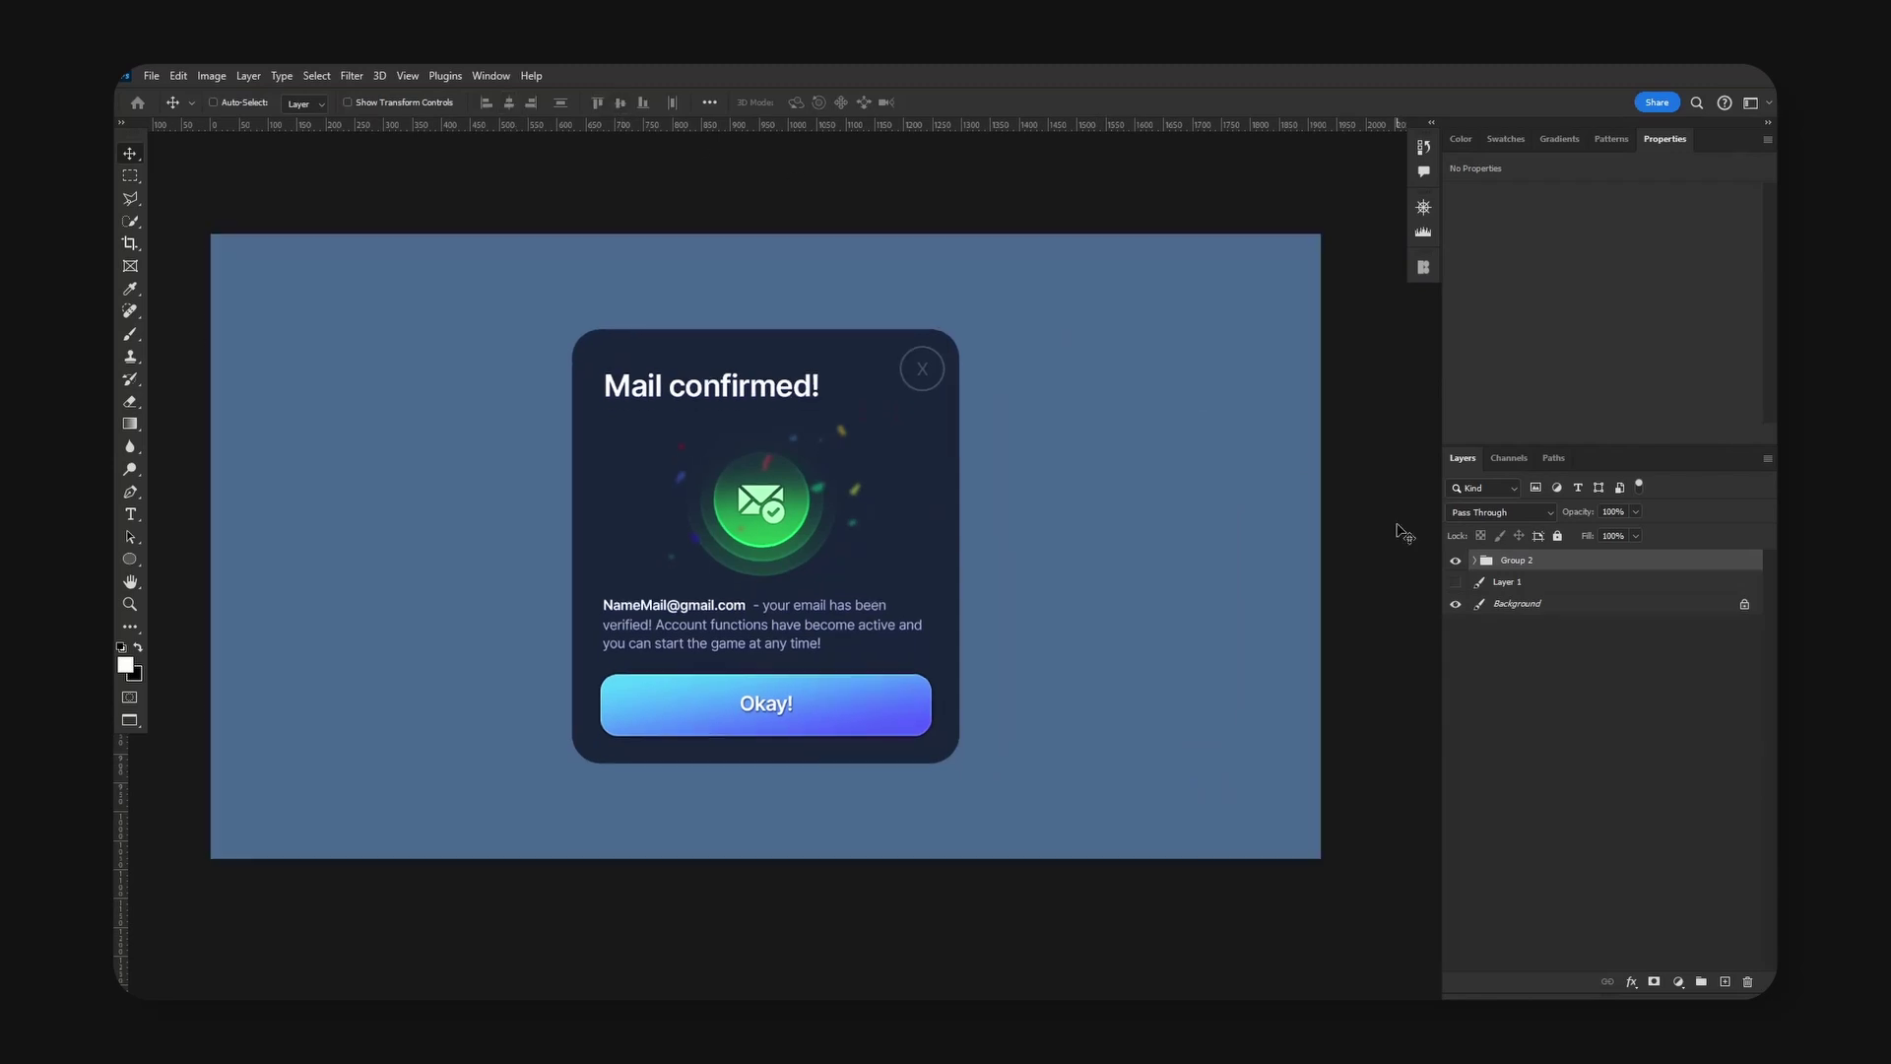
Compare the reference popup with the recreated one by switching the visibility of their layers.
{"action": "left_click", "coordinate": [1455, 560]}
{"action": "left_click", "coordinate": [1454, 581]}
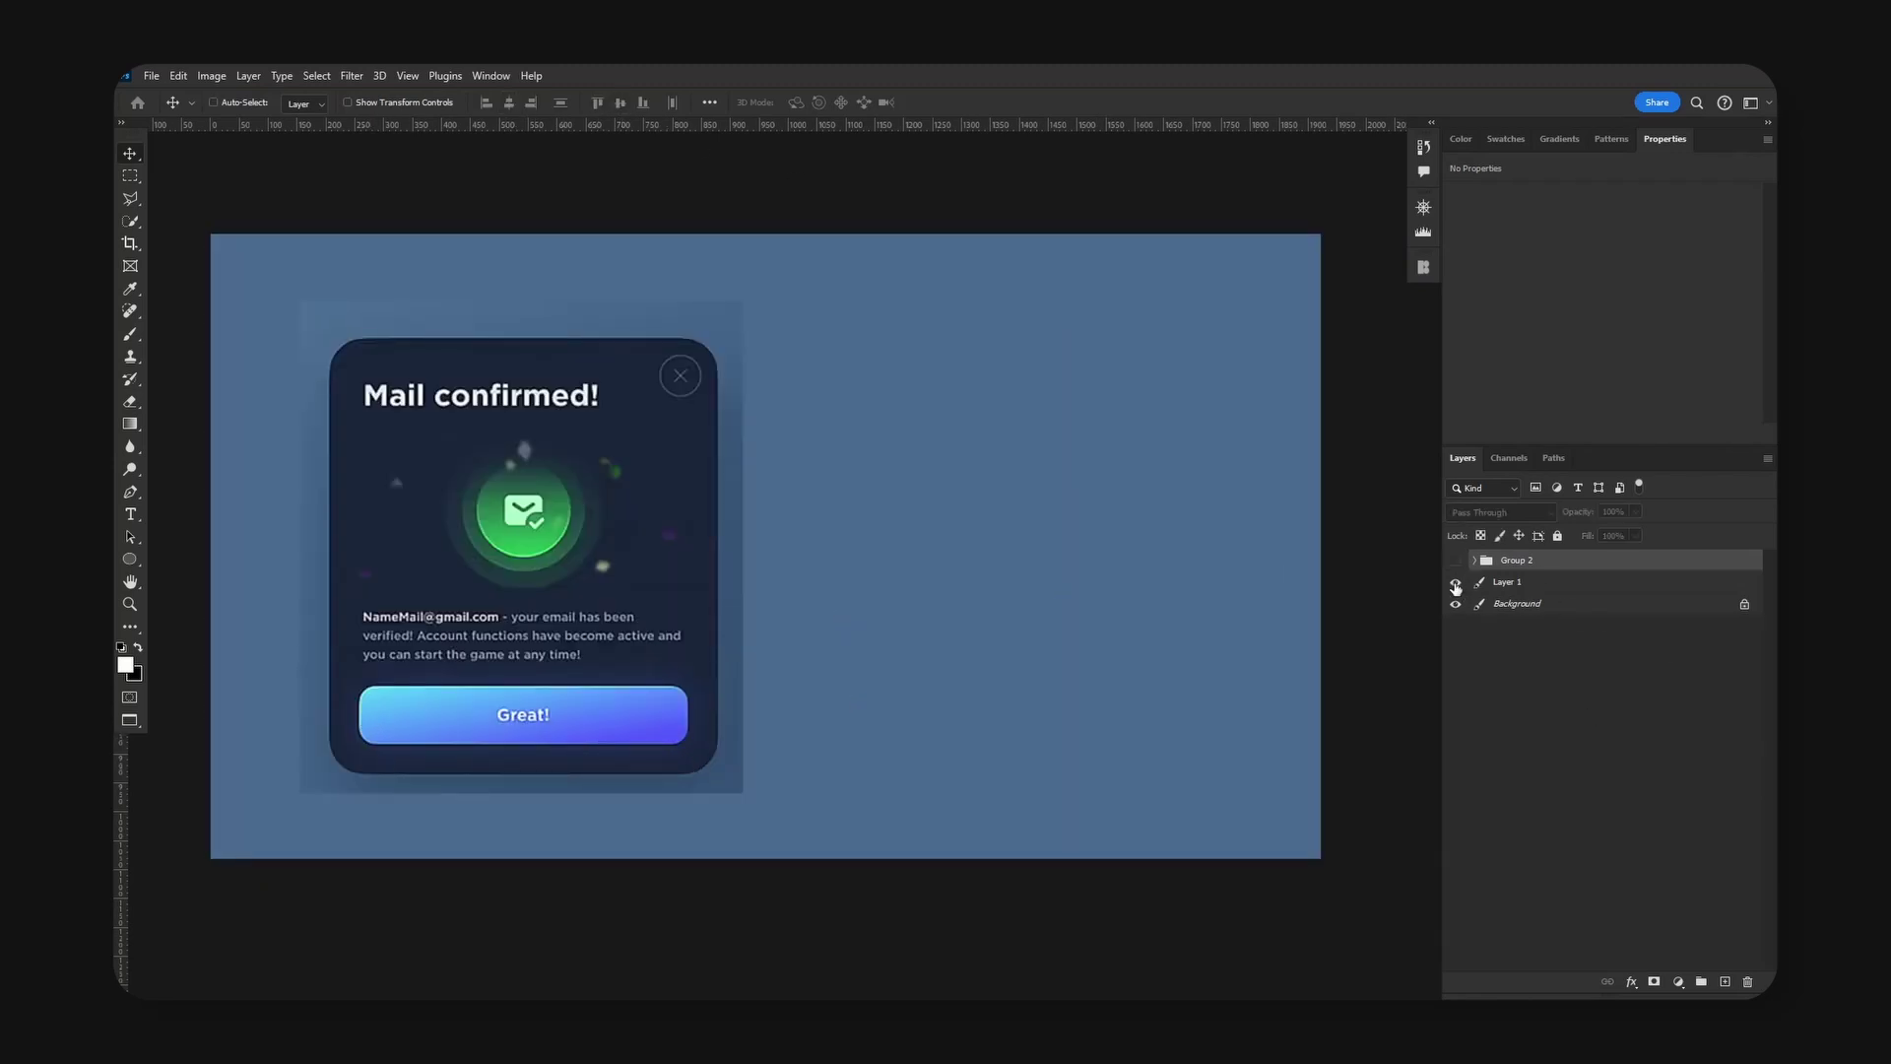
{"action": "left_click", "coordinate": [1455, 581]}
{"action": "left_click", "coordinate": [1455, 559]}
Duplicate the Okay! button's rectangle inside the popup group and rasterize the copy together with its layer style.
{"action": "left_click", "coordinate": [1474, 560]}
{"action": "left_click", "coordinate": [901, 719], "text": "ctrl"}
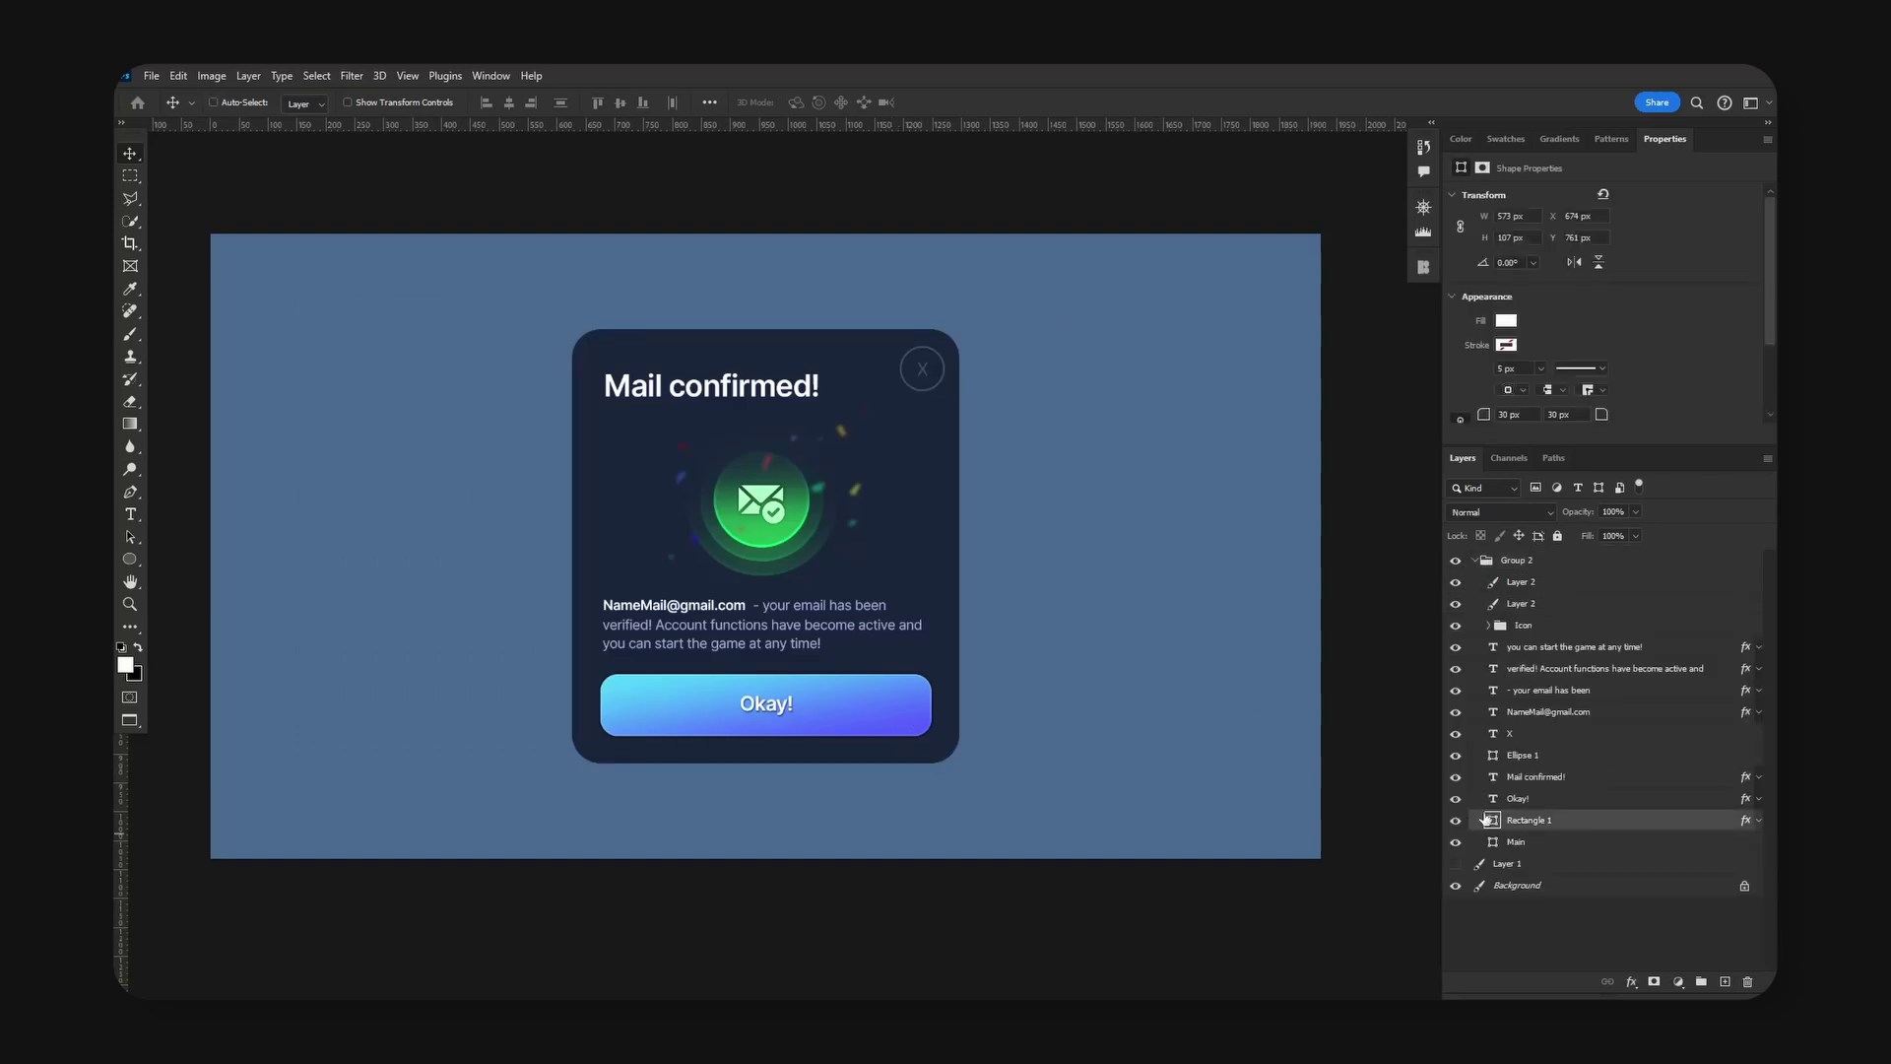
{"action": "key", "text": "ctrl+j"}
{"action": "right_click", "coordinate": [1599, 817]}
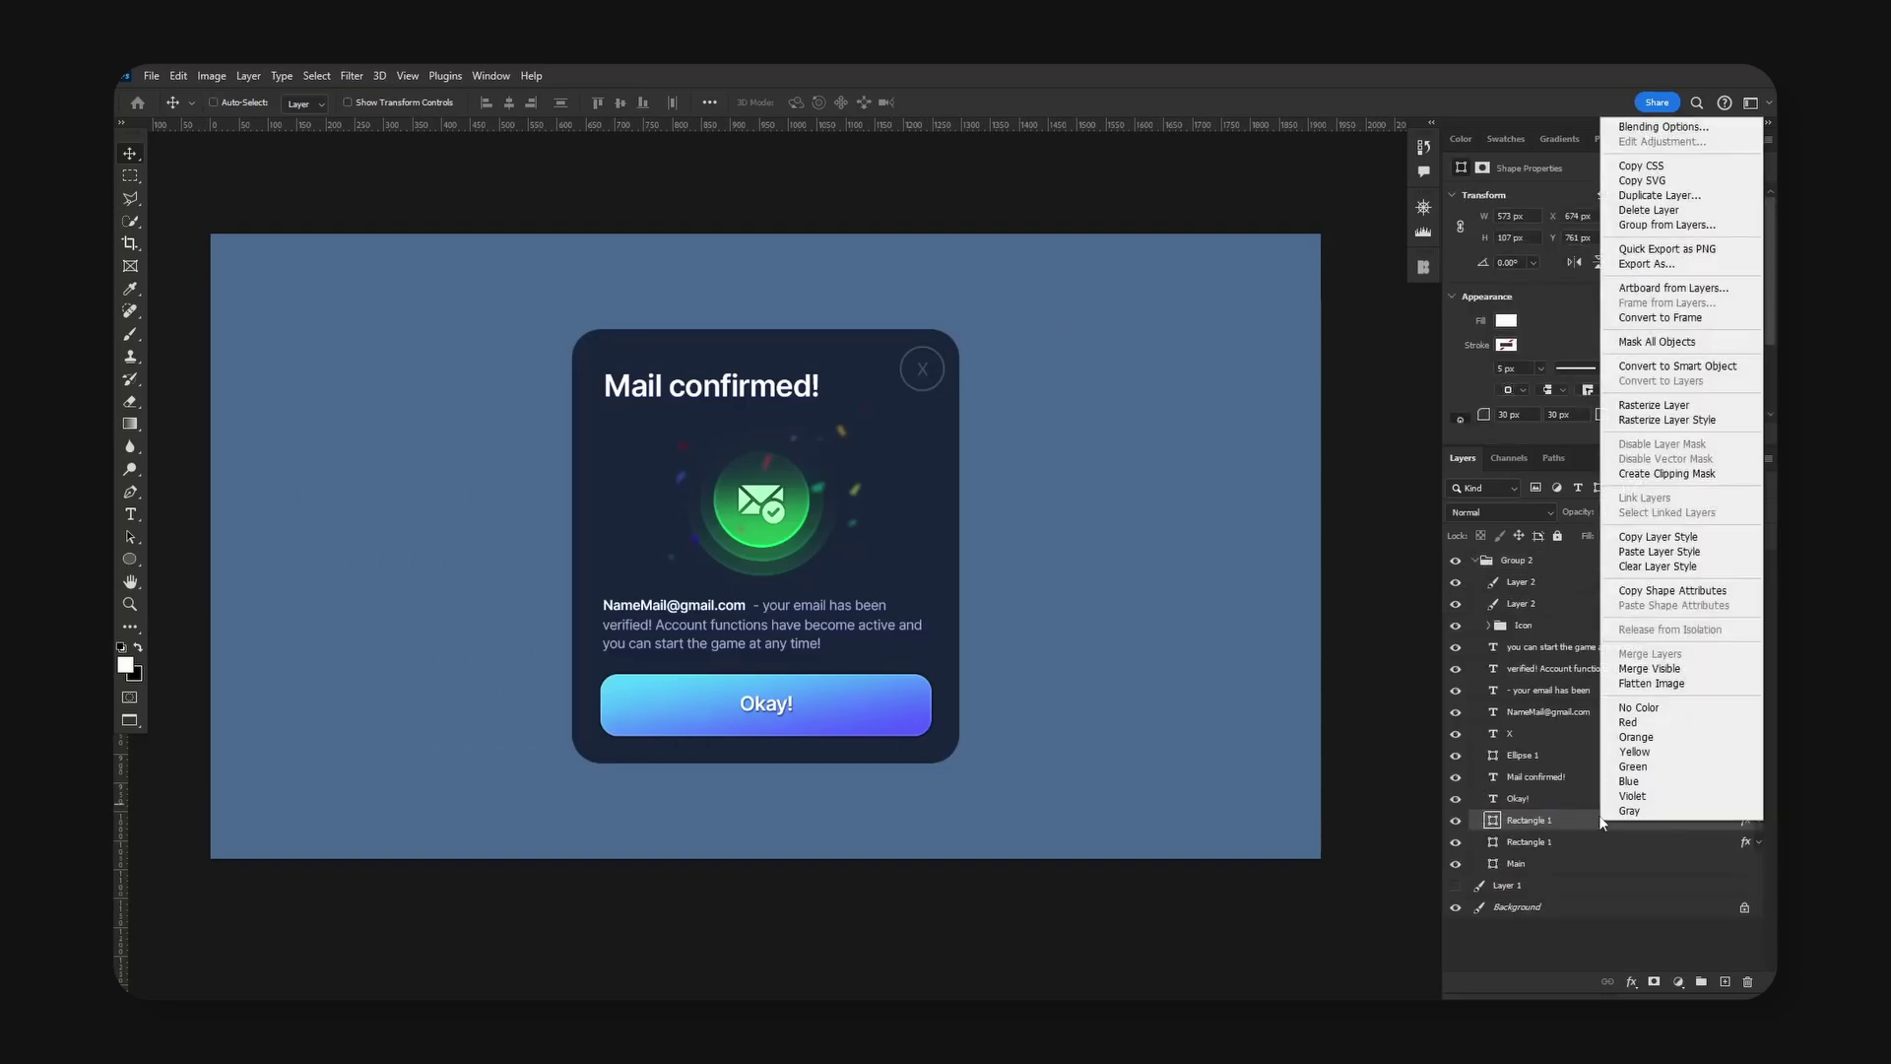
{"action": "left_click", "coordinate": [1606, 422]}
{"action": "right_click", "coordinate": [1625, 822]}
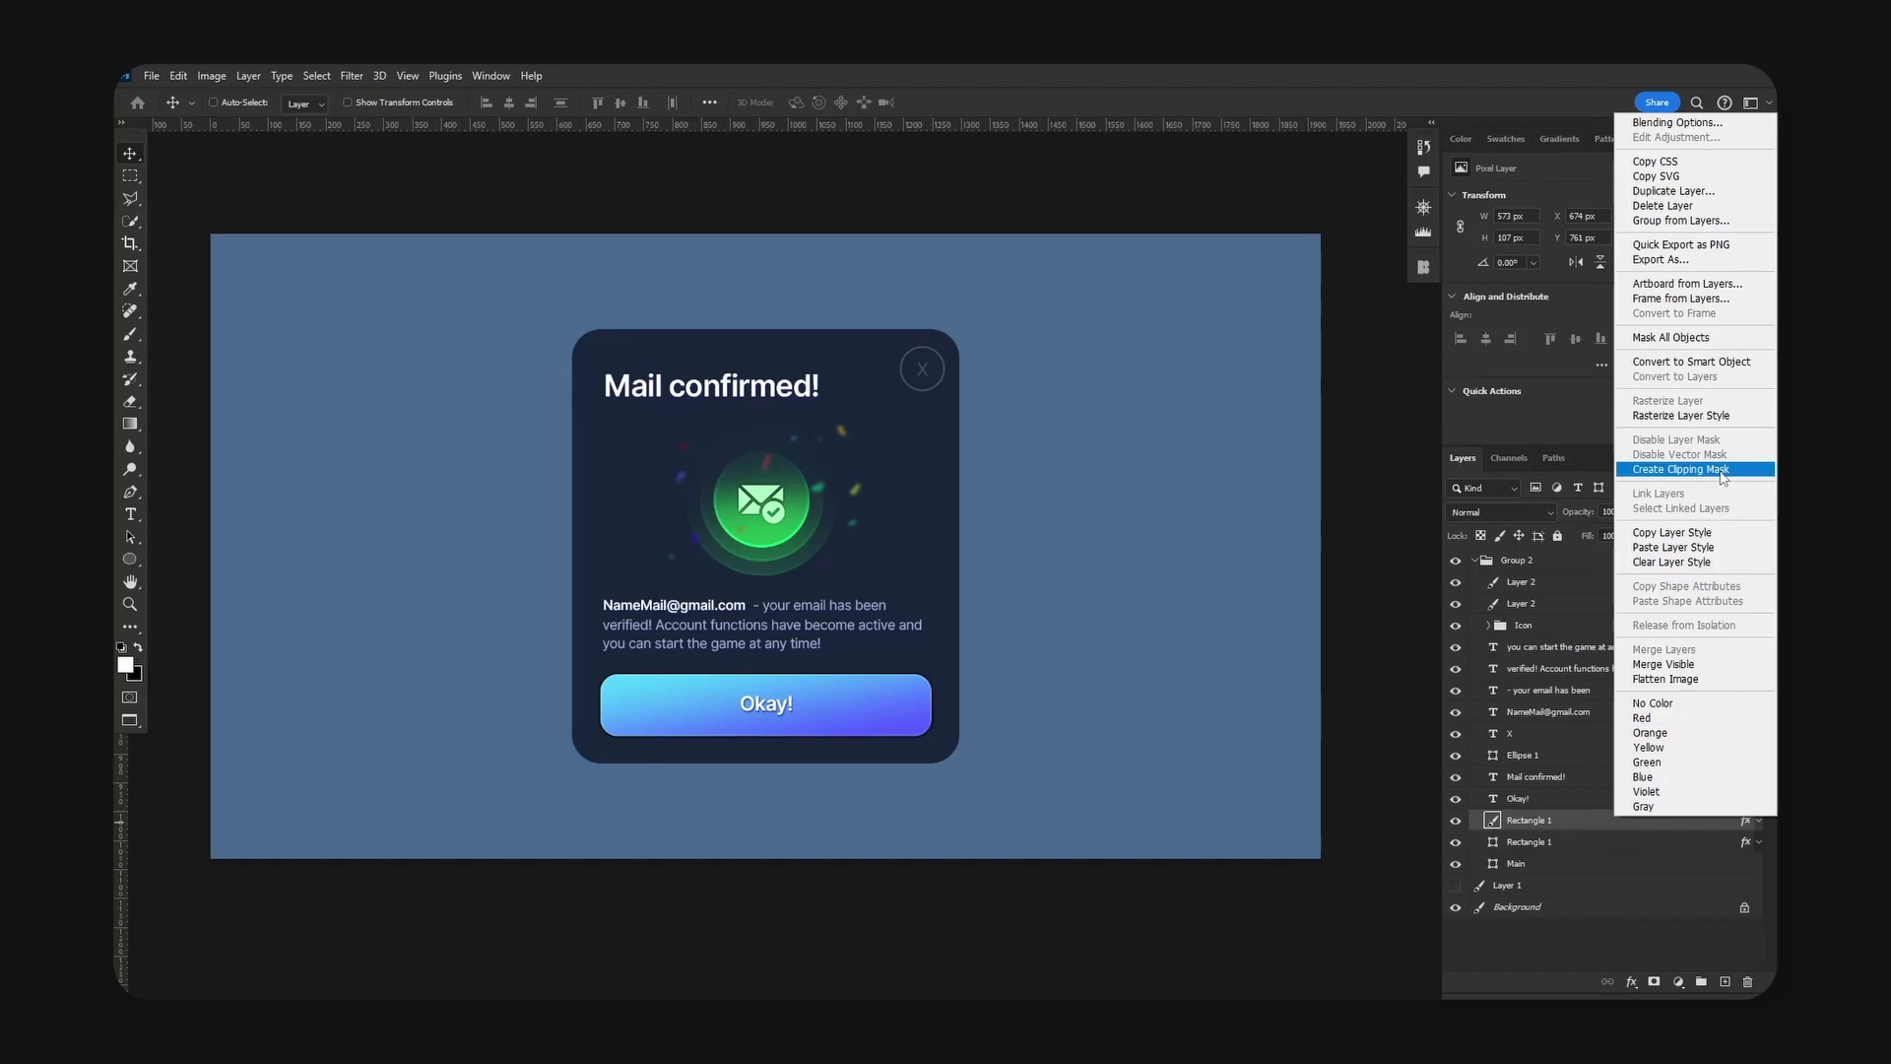
{"action": "left_click", "coordinate": [1712, 417]}
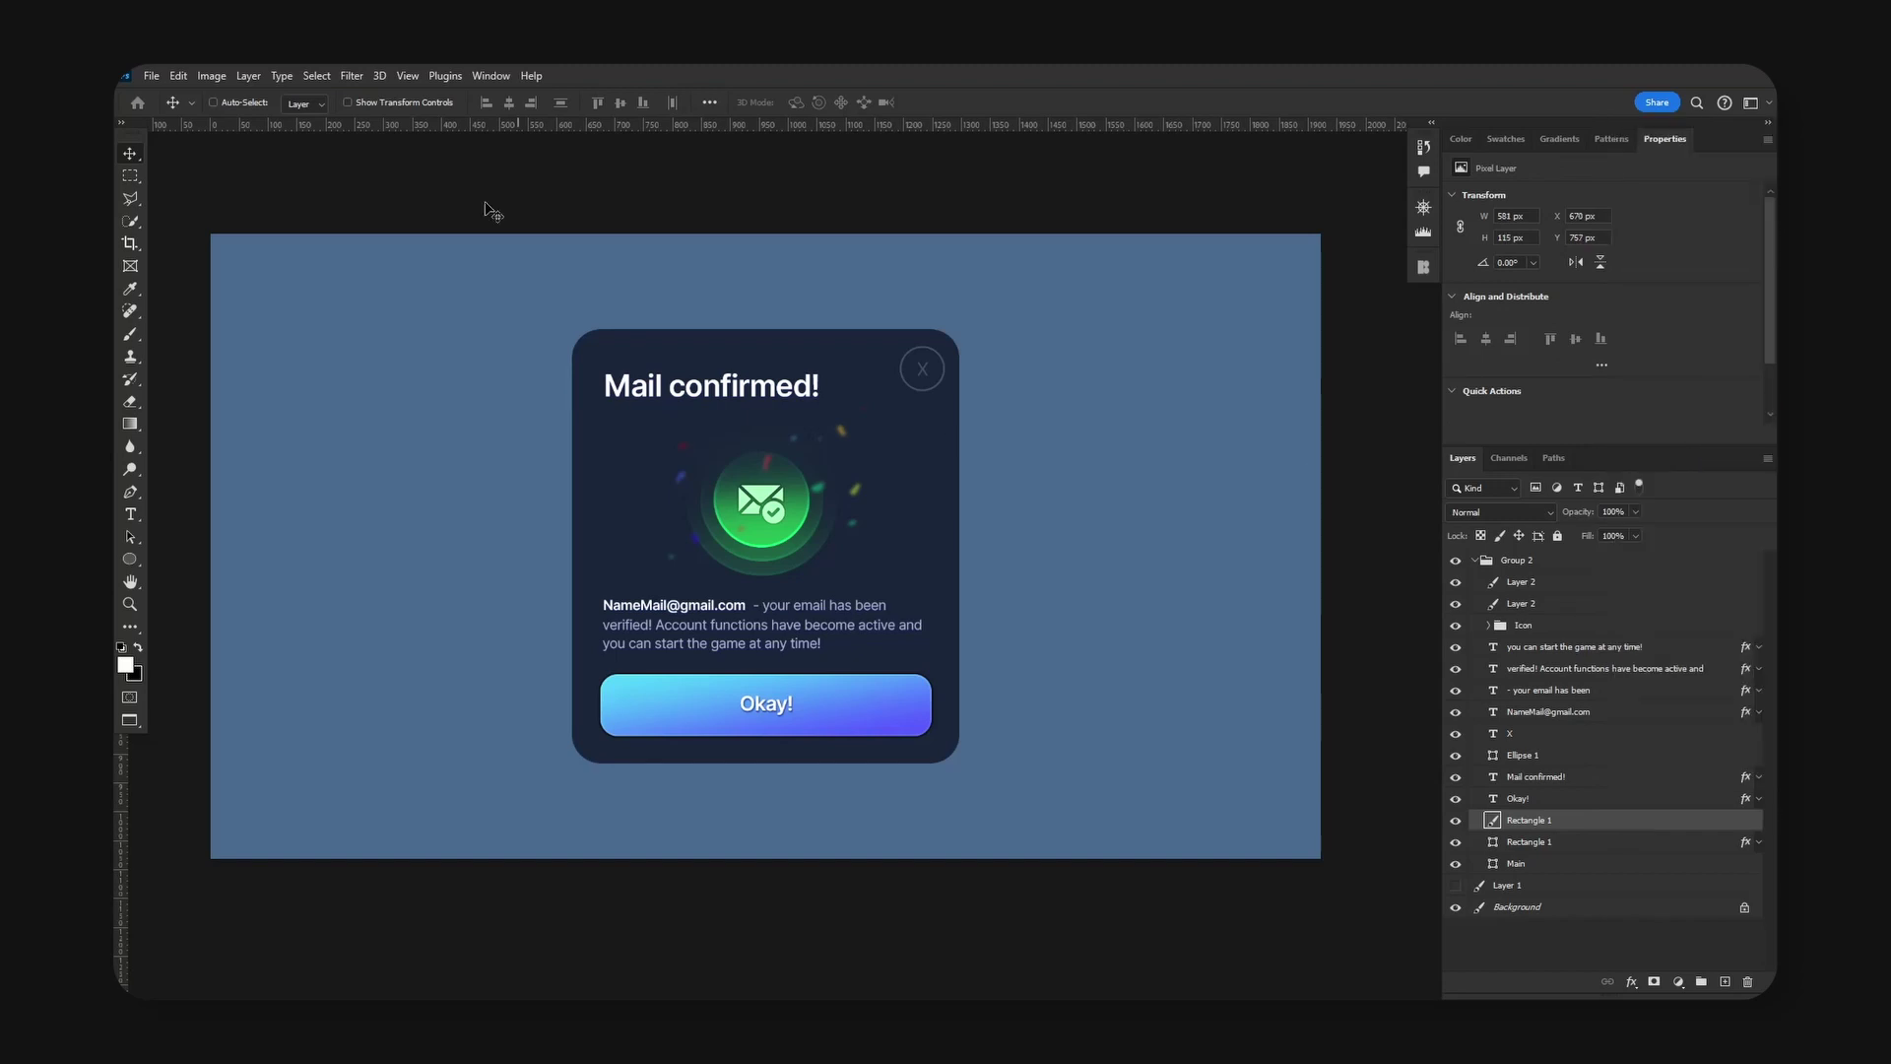
Apply a Gaussian Blur with a 10.1 px radius to the rasterized button copy to form a glow.
{"action": "left_click", "coordinate": [351, 76]}
{"action": "mouse_move", "coordinate": [527, 303]}
{"action": "left_click", "coordinate": [591, 370]}
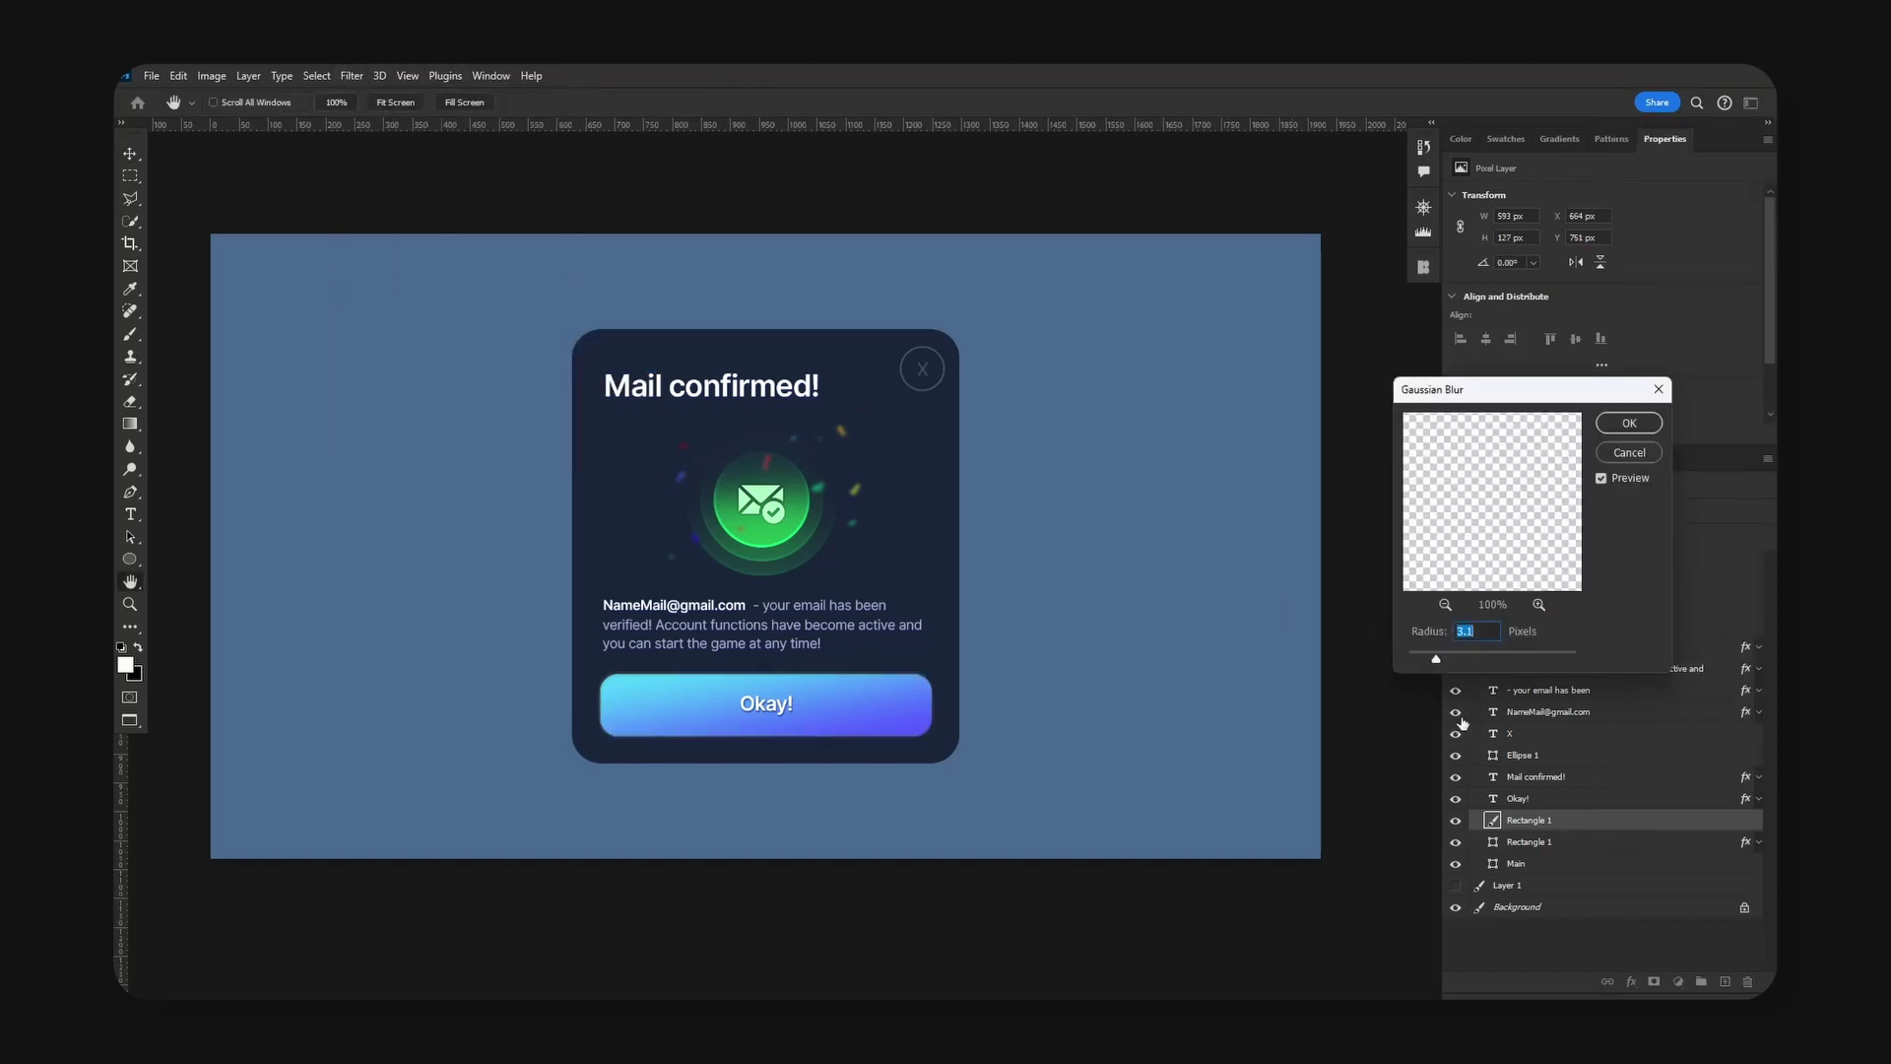
{"action": "left_click", "coordinate": [1463, 655]}
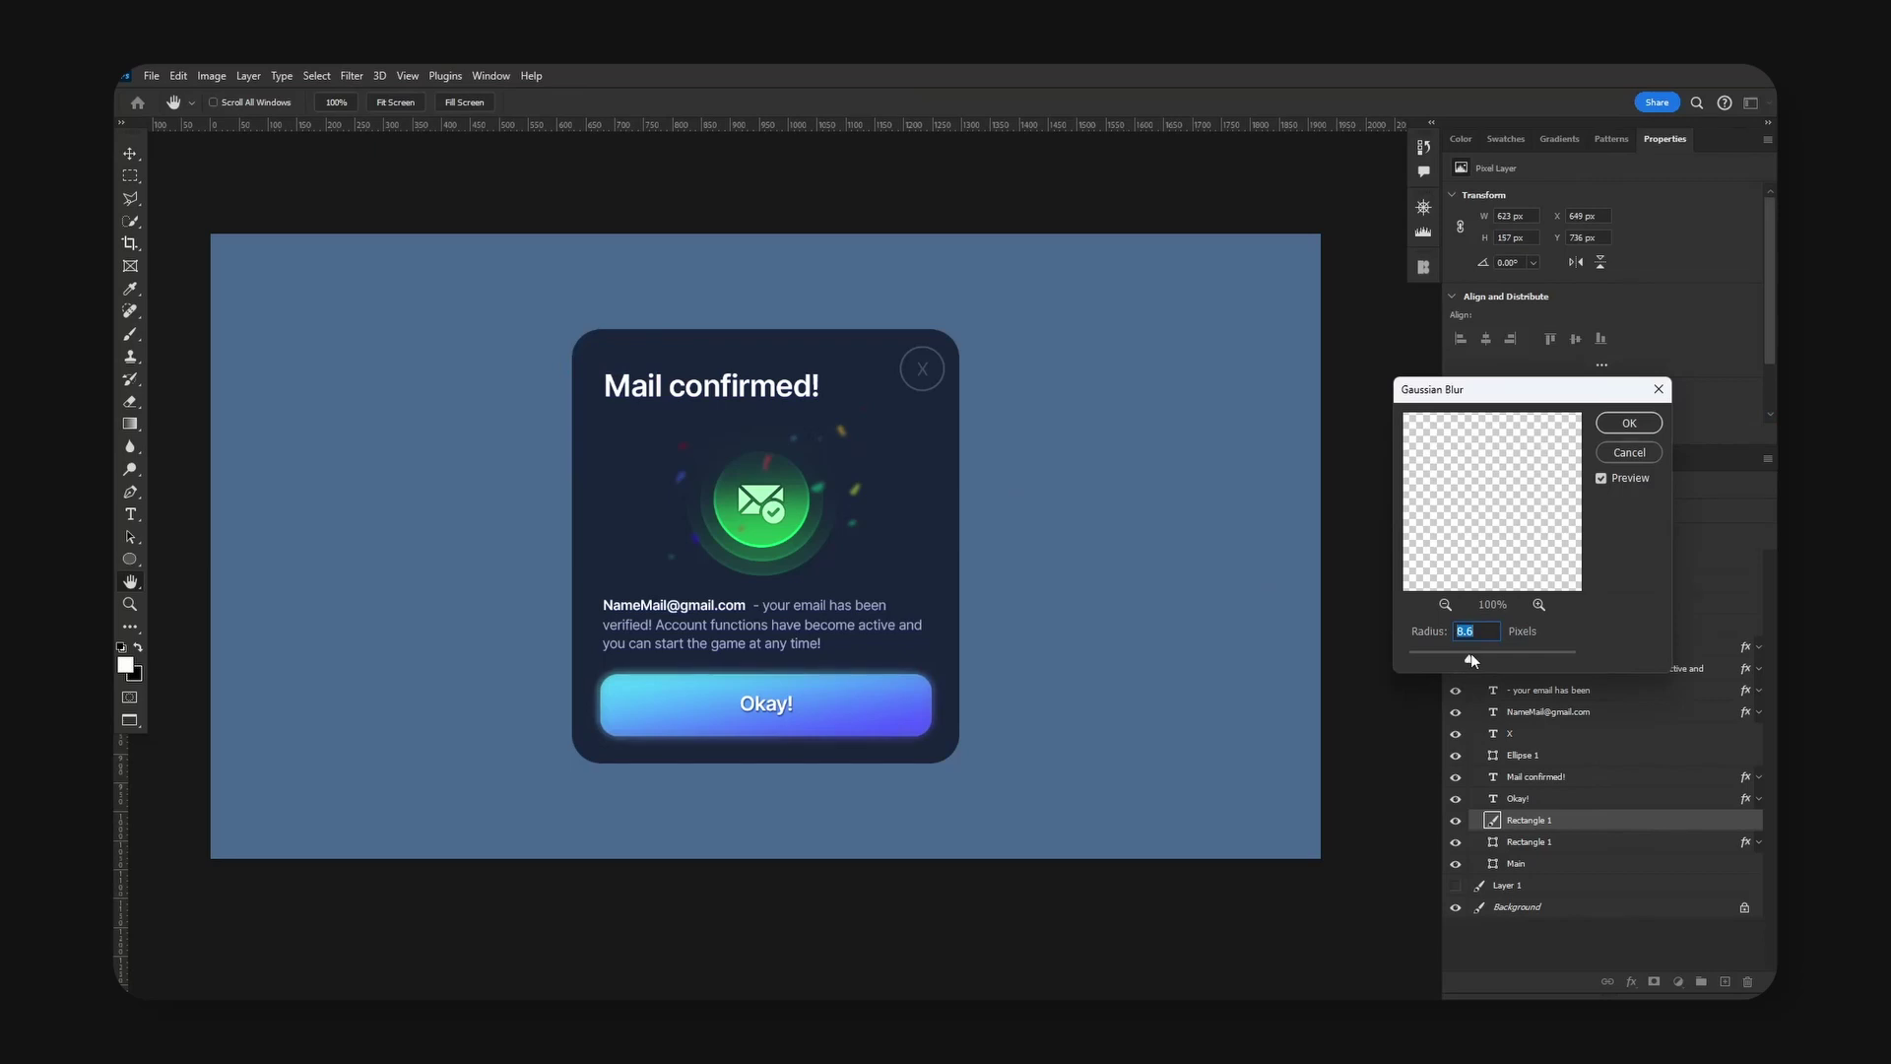
{"action": "type", "text": "10.1"}
{"action": "key", "text": "Return"}
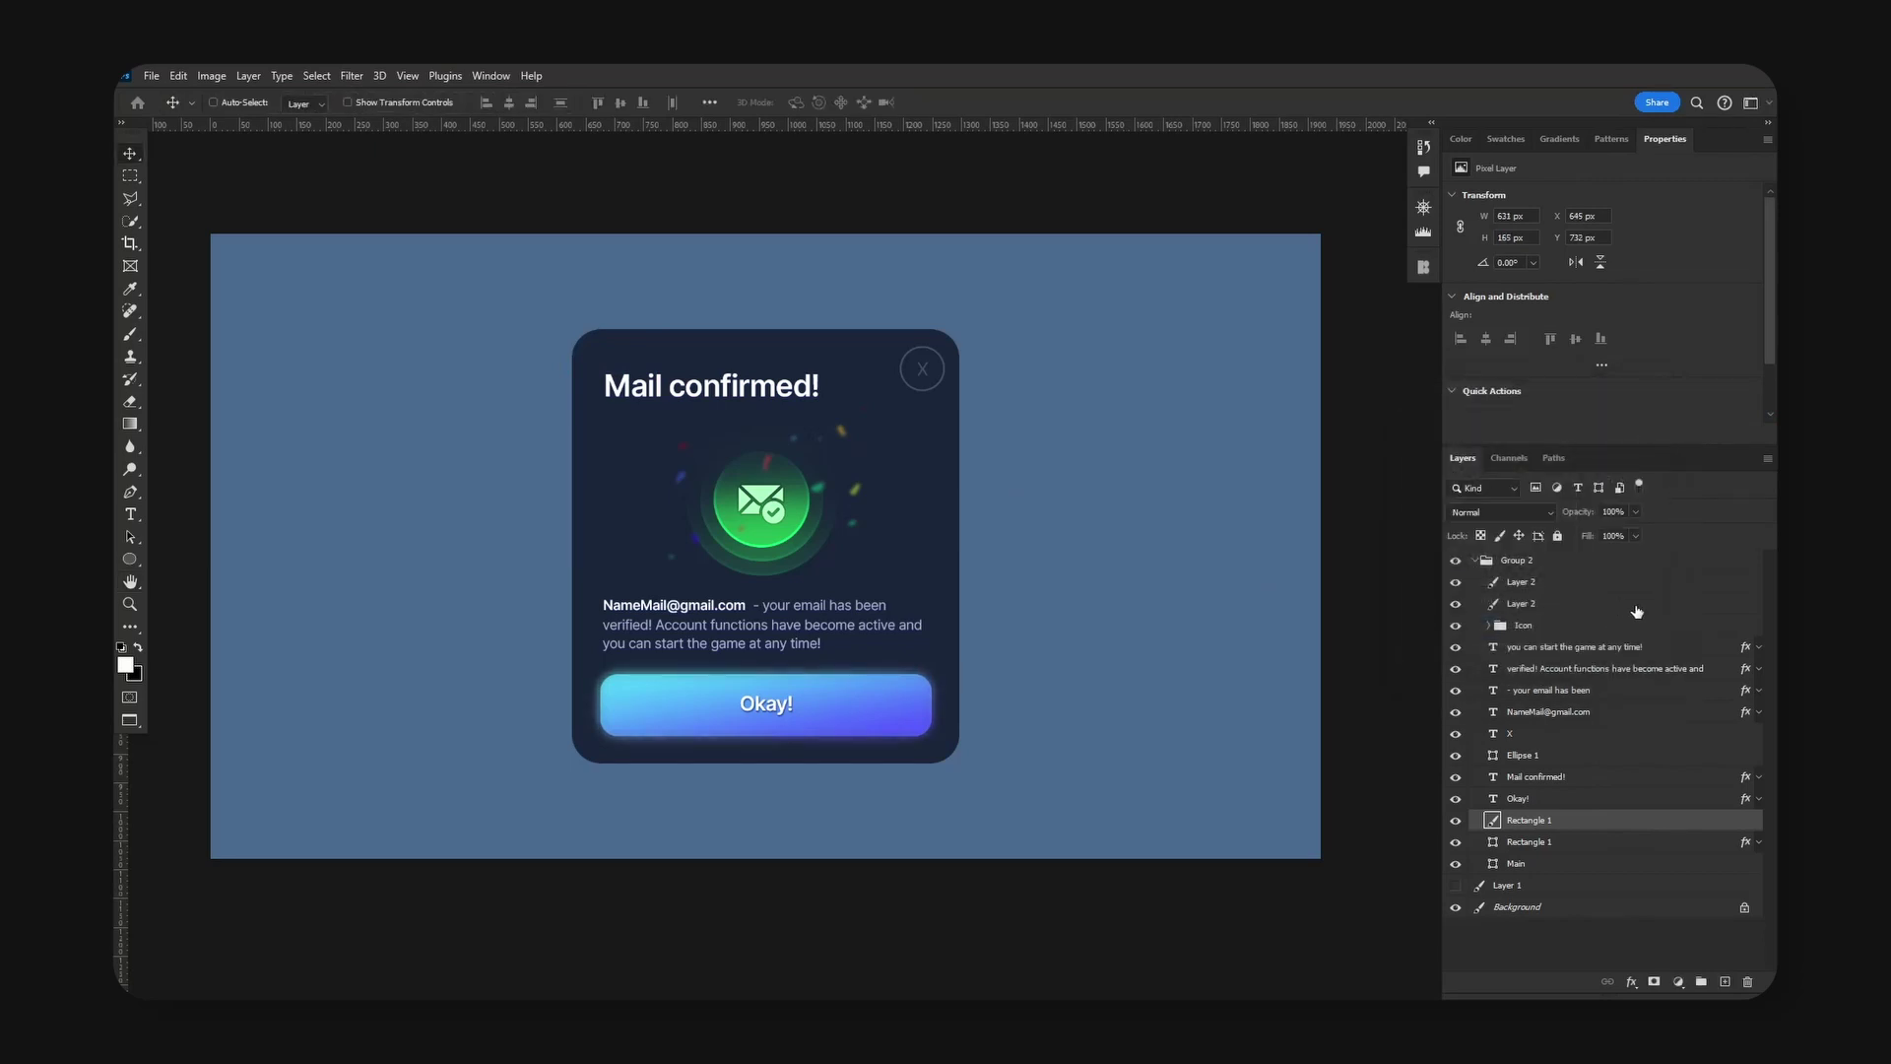
Set the blurred button glow's opacity to 30% and collapse the popup group.
{"action": "type", "text": "5"}
{"action": "key", "text": "BackSpace"}
{"action": "type", "text": "1"}
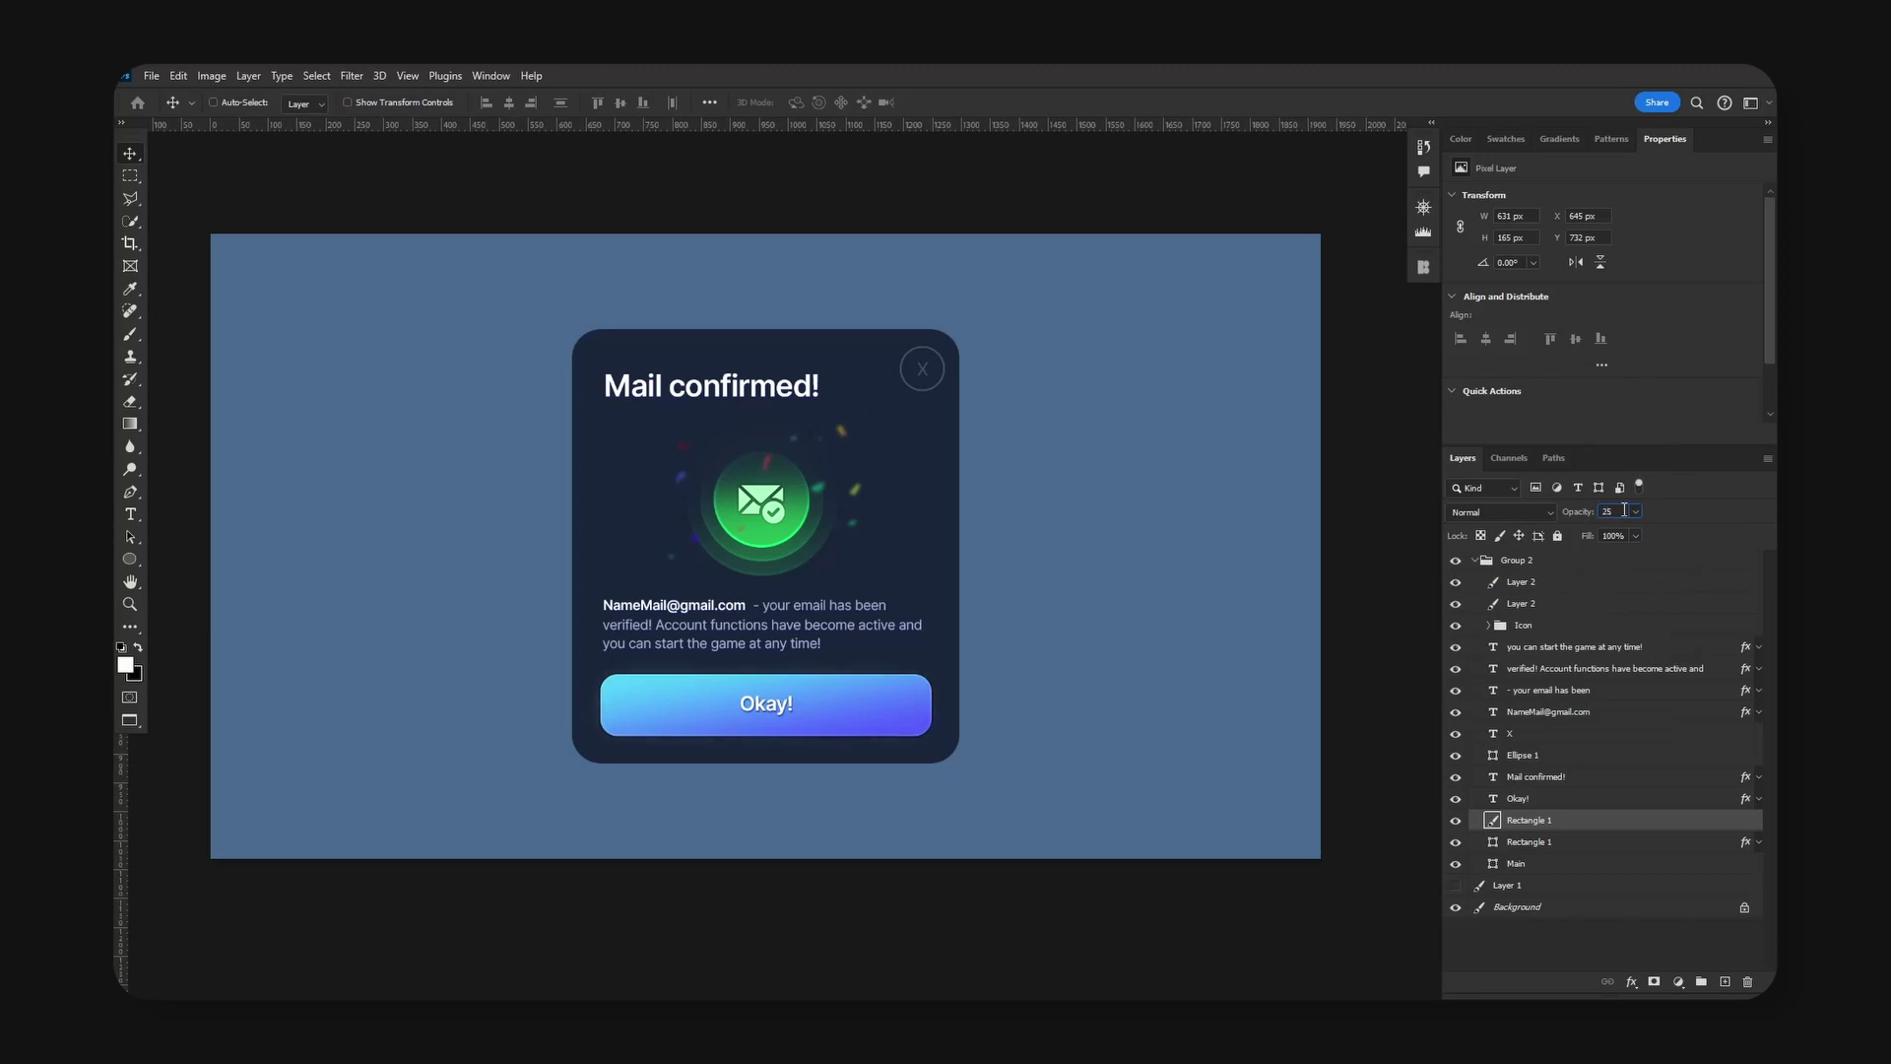
{"action": "key", "text": "BackSpace"}
{"action": "key", "text": "BackSpace"}
{"action": "type", "text": "35"}
{"action": "key", "text": "BackSpace"}
{"action": "type", "text": "0"}
{"action": "left_click", "coordinate": [1475, 560]}
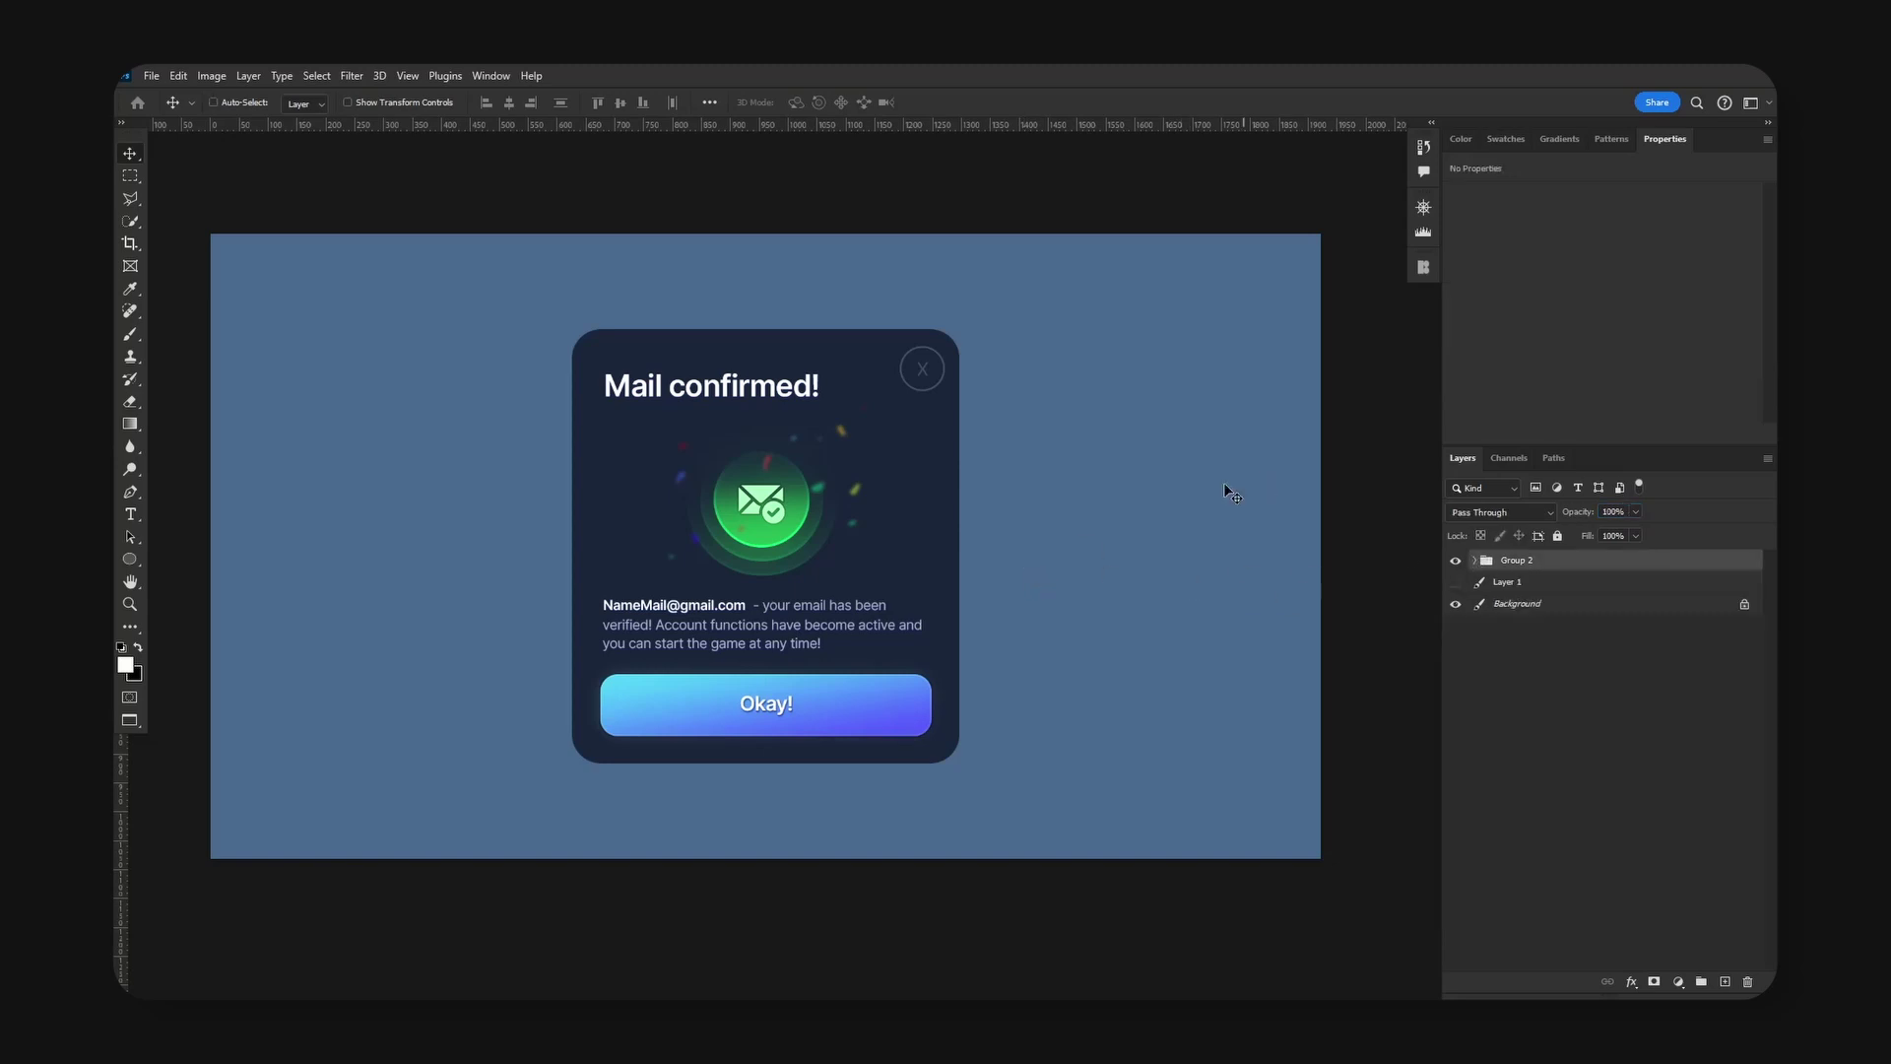
{"action": "key", "text": "h"}
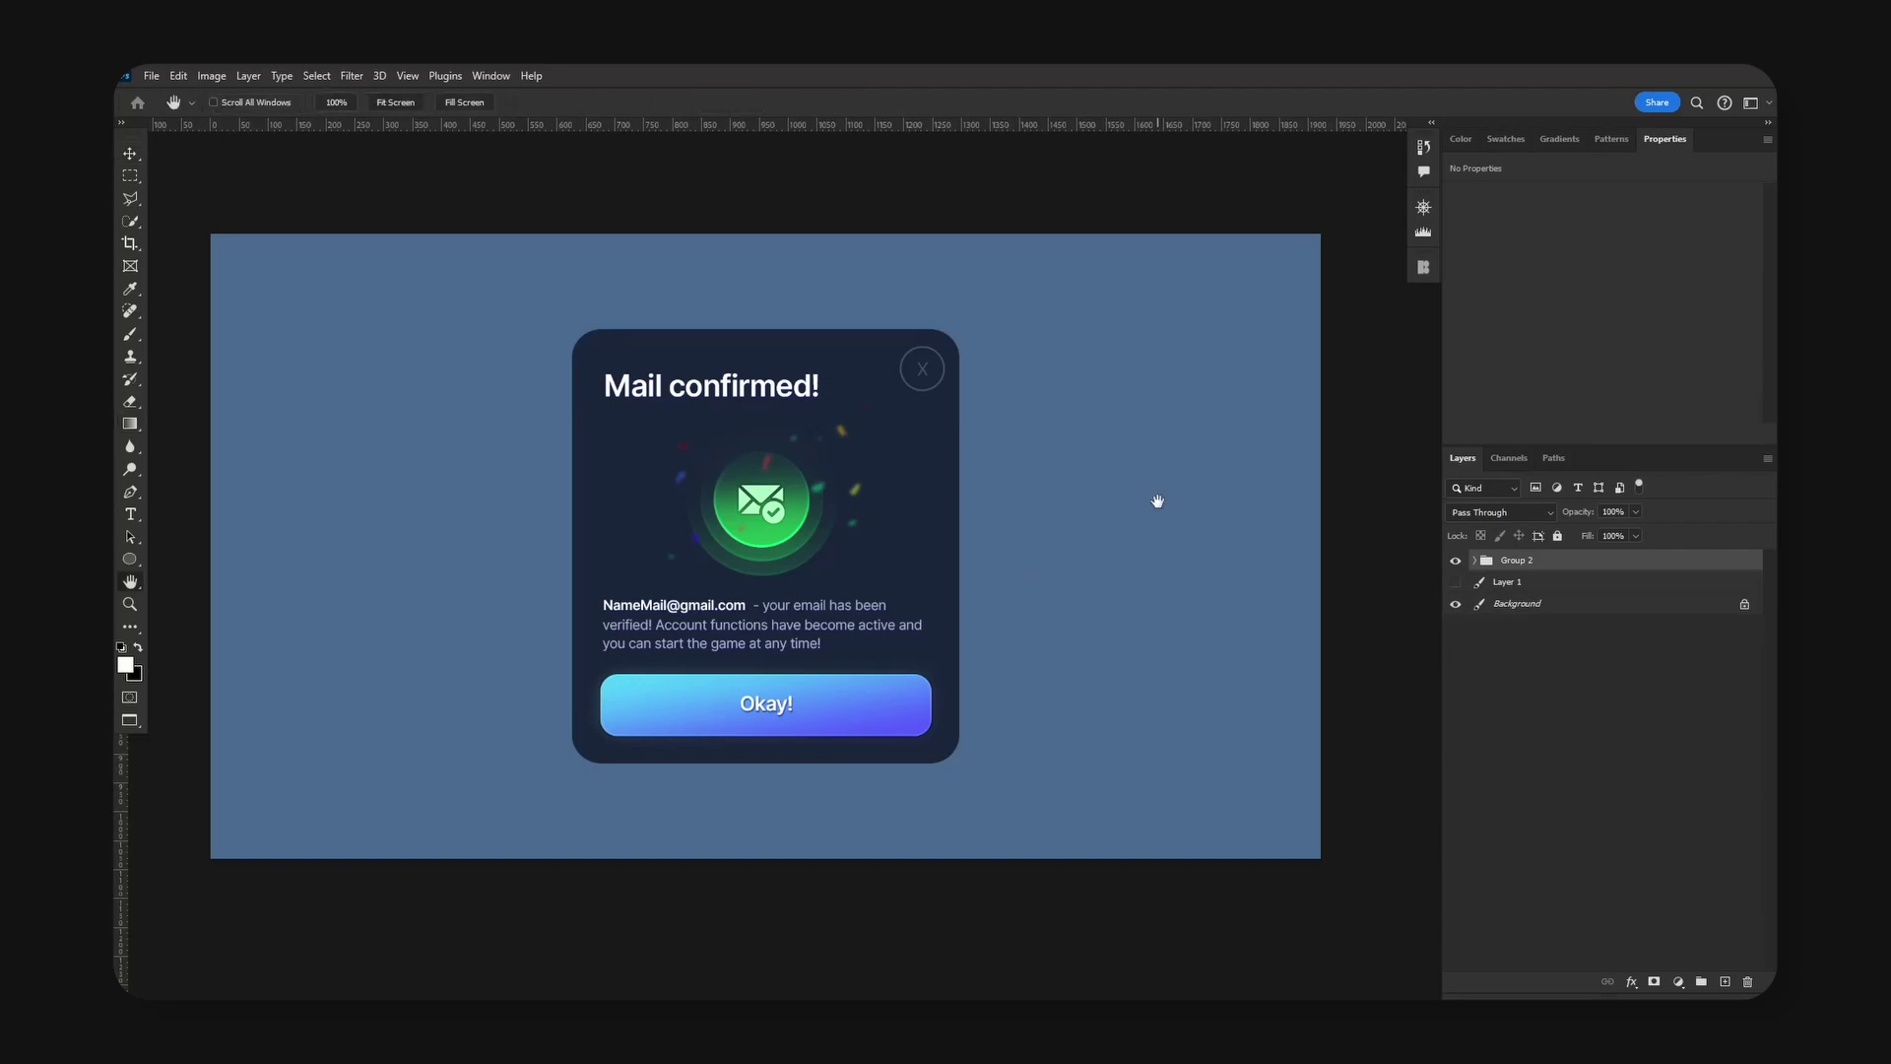
{"action": "left_click_drag", "start_coordinate": [1089, 495], "coordinate": [1124, 538]}
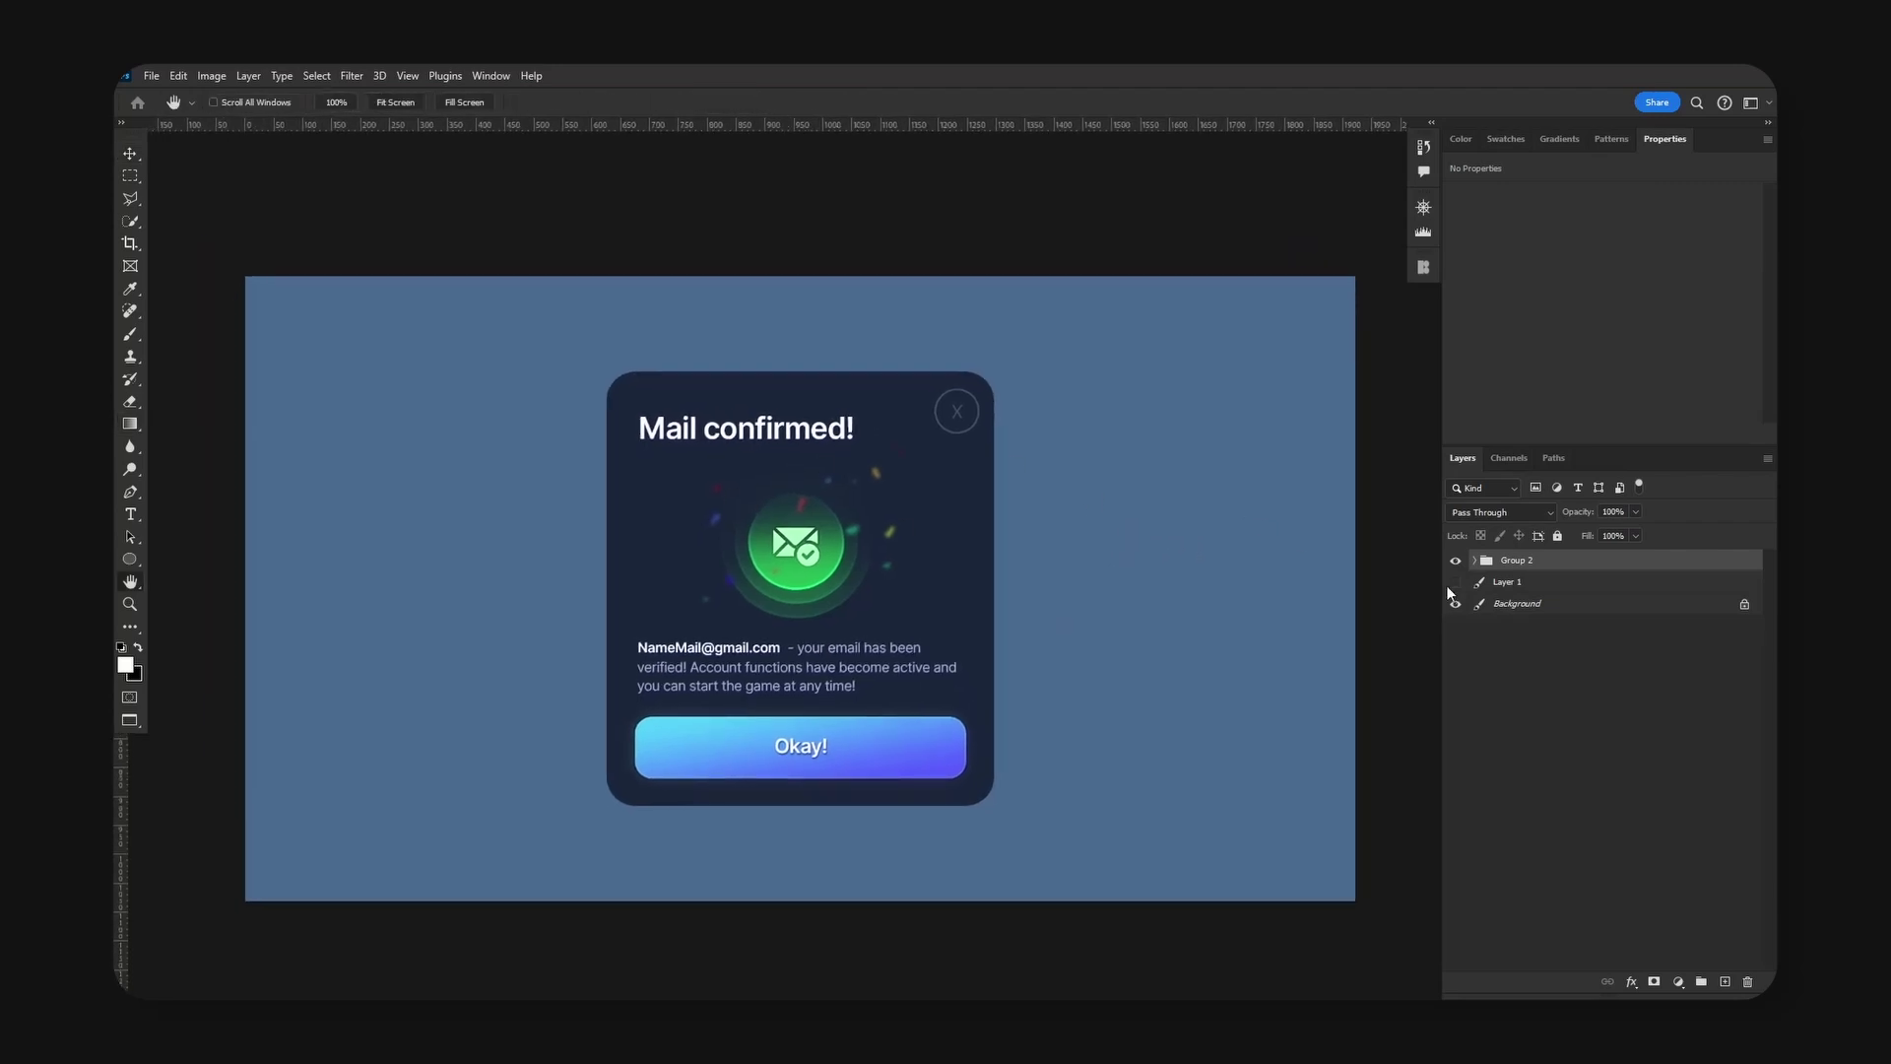